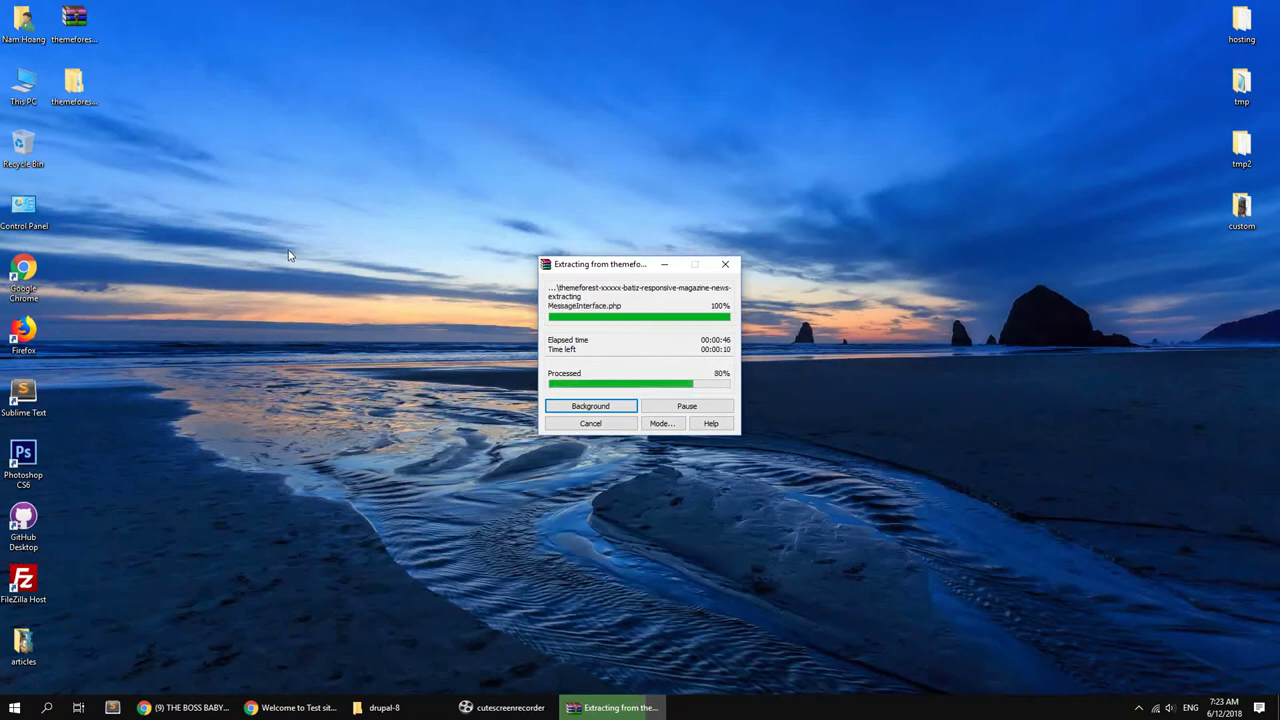
Step: Open the extracted Batiz theme package from the desktop and enter its existing-installation folder
double_click(74, 84)
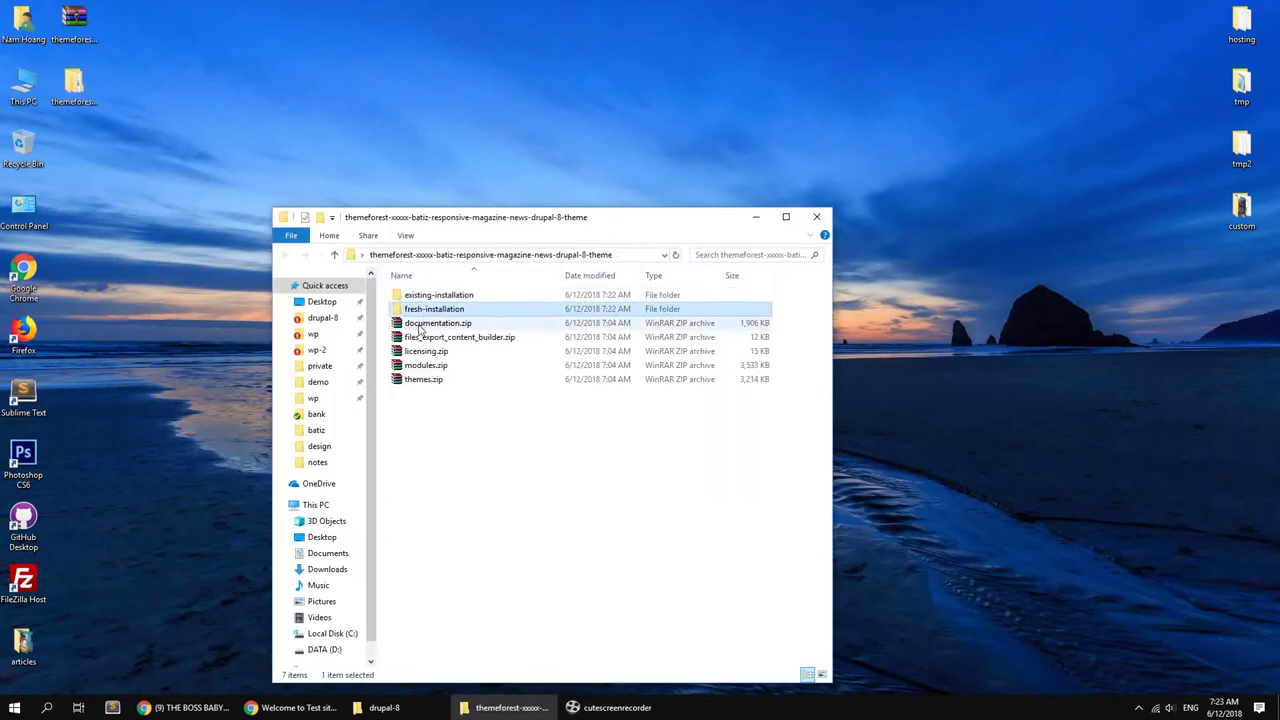
left_click(416, 338)
left_click(437, 423)
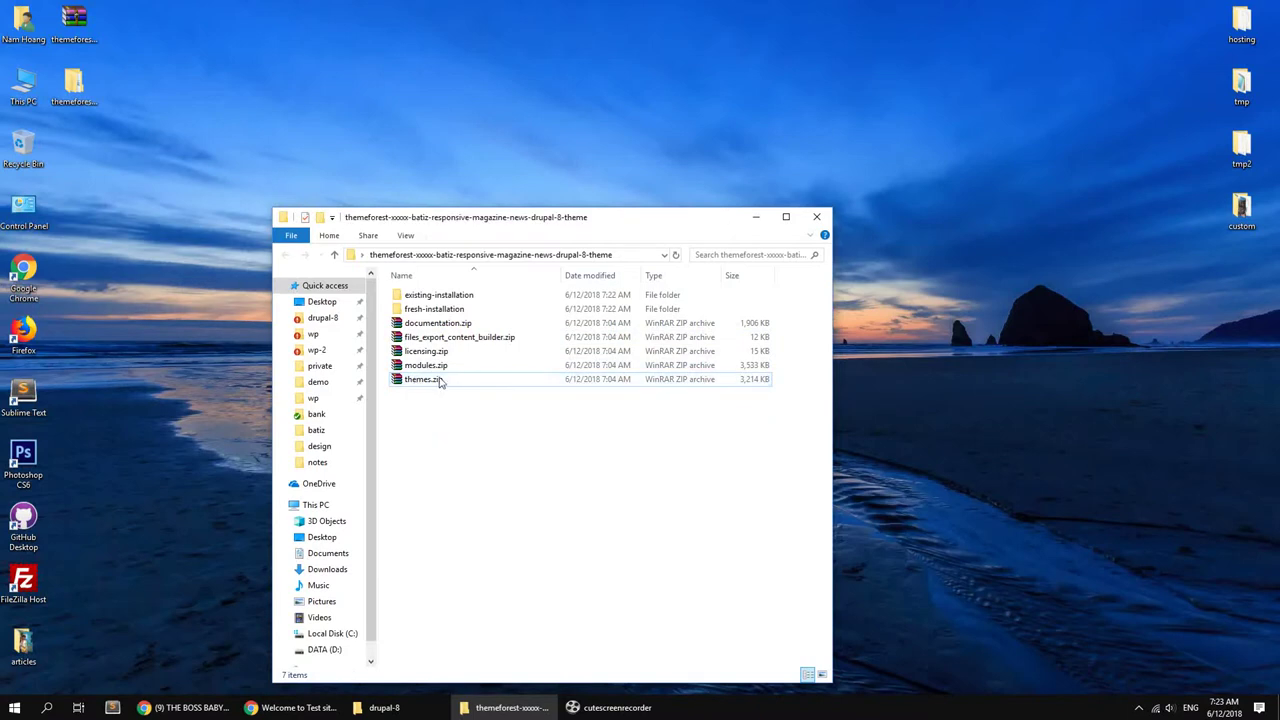
double_click(440, 297)
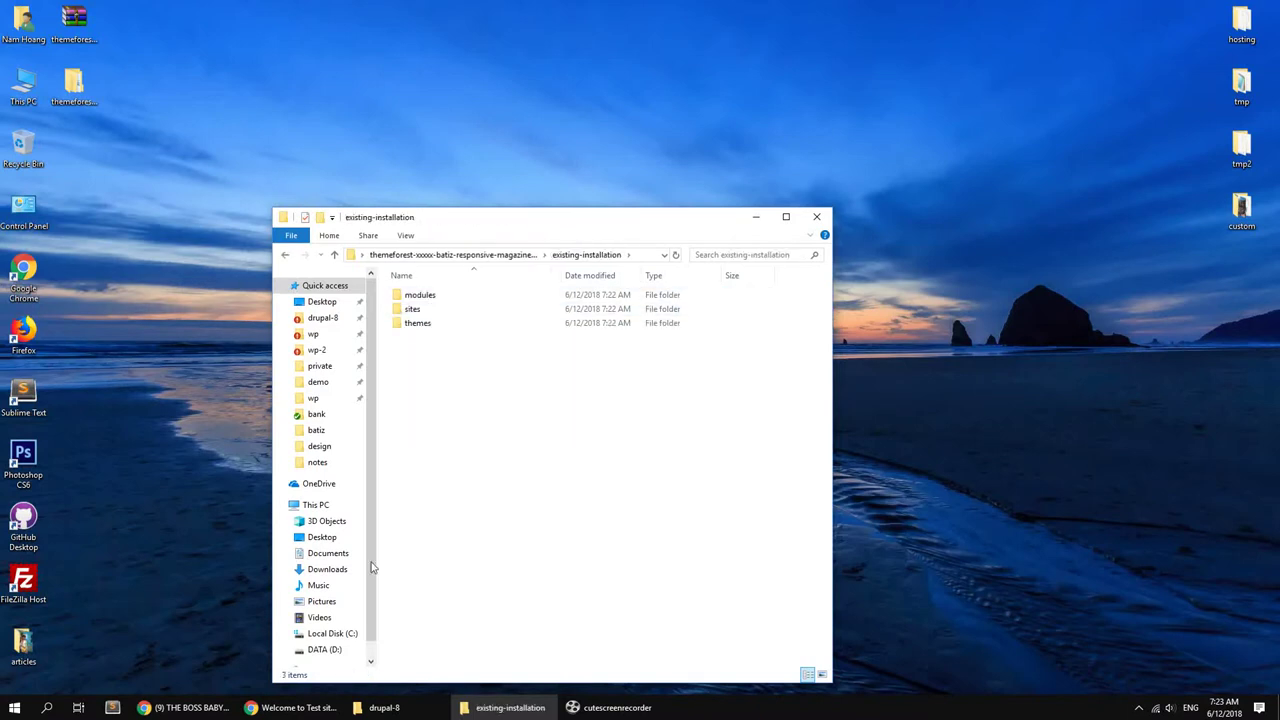
Step: Check the existing Drupal site at localhost/drupal-8 in Chrome, including its folder name in the address
left_click(298, 707)
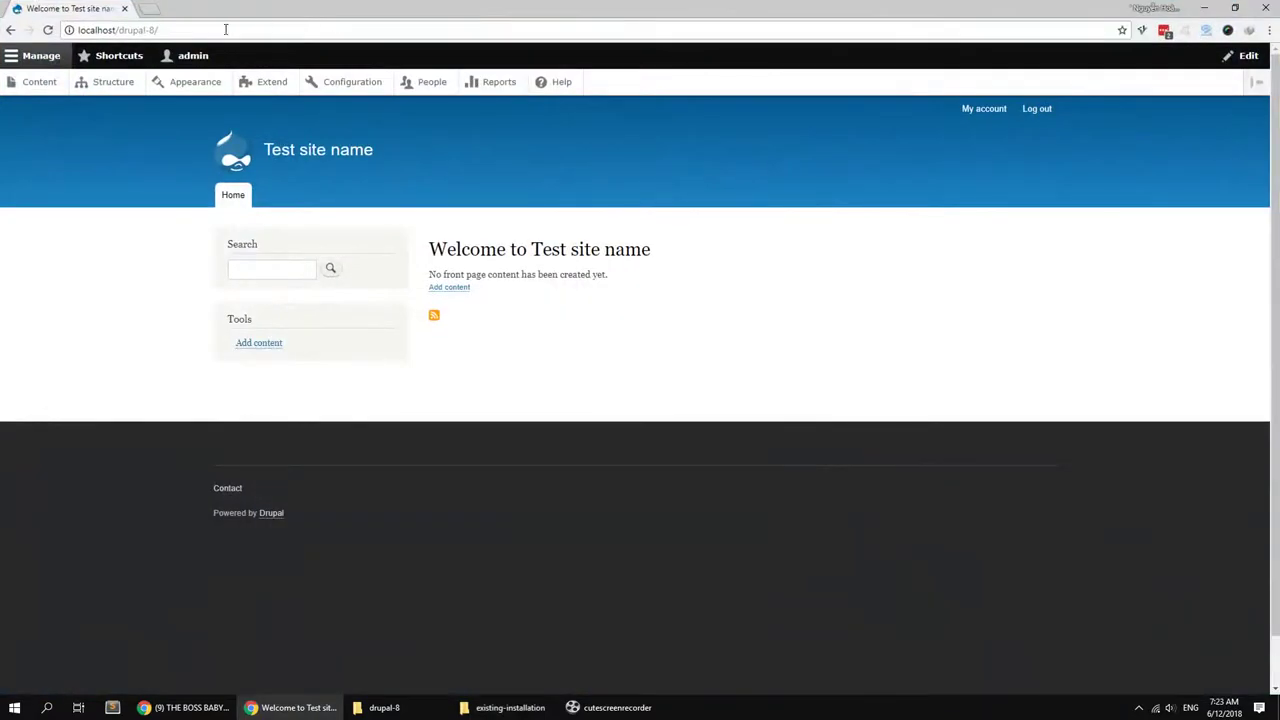
left_click_drag(118, 30, 157, 30)
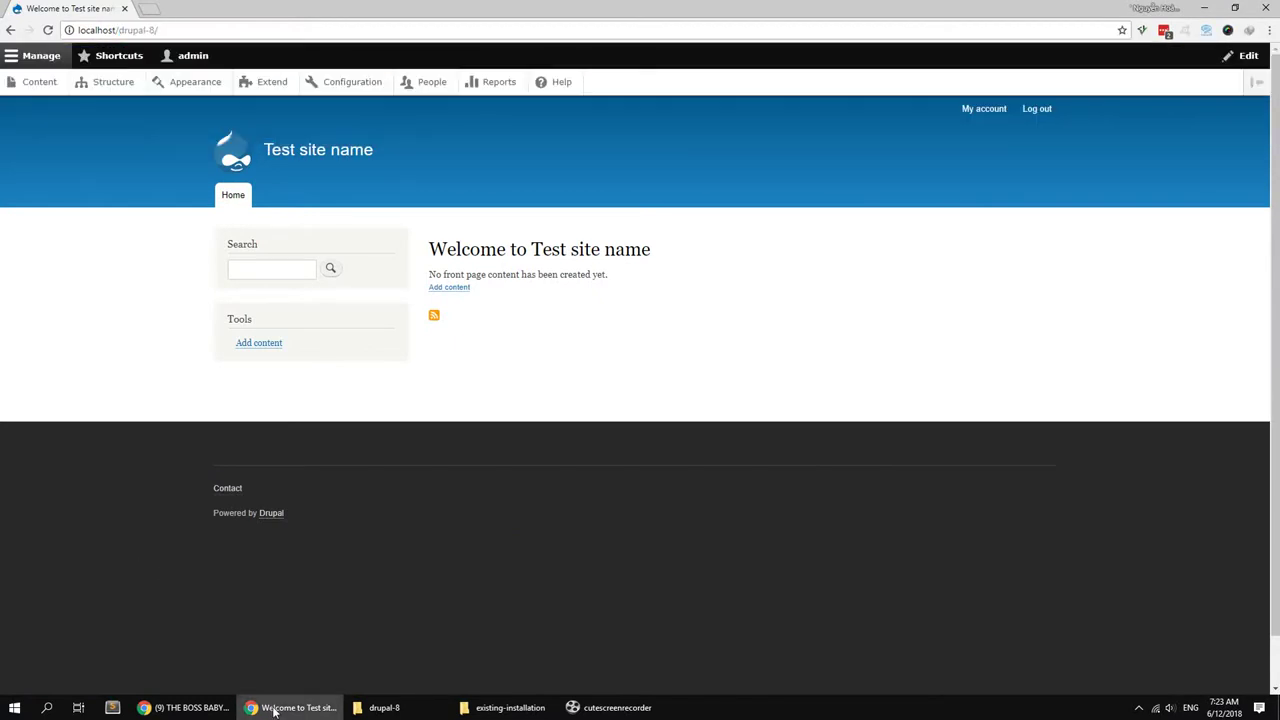
left_click(275, 707)
Step: Bring up the drupal-8 folder under htdocs and arrange it side by side with the existing-installation folder window
left_click(380, 707)
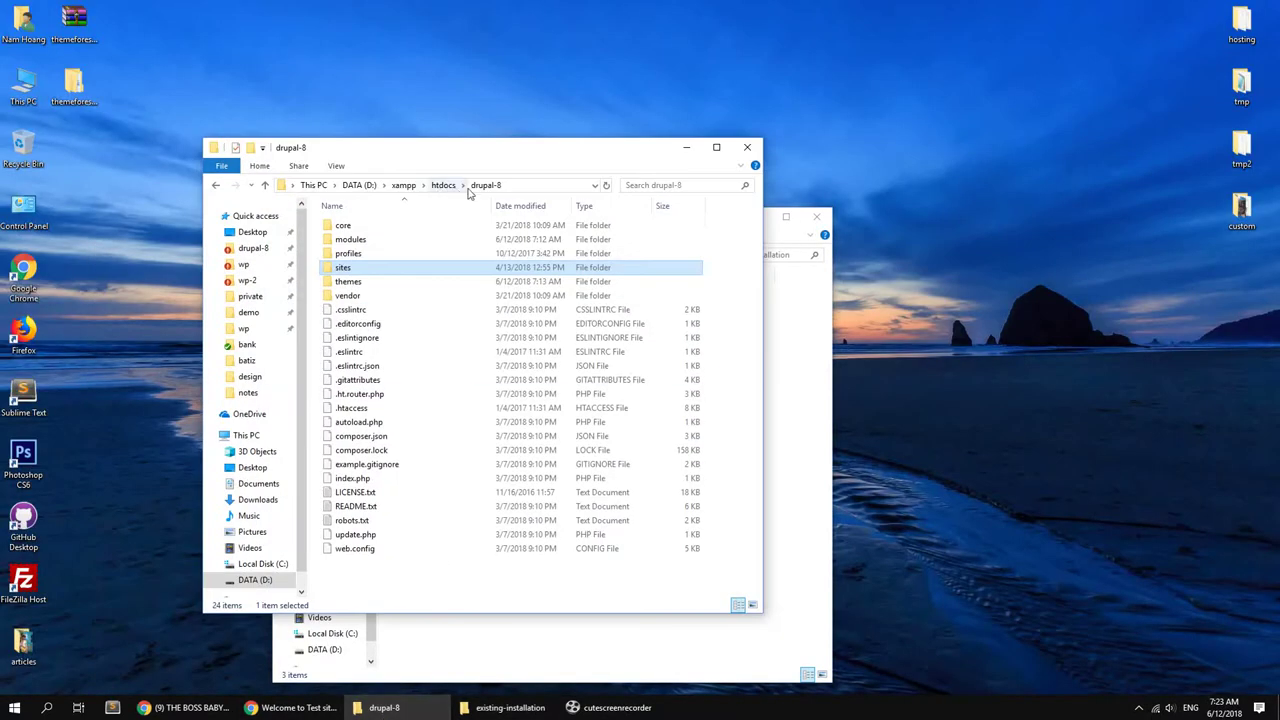
left_click(475, 190)
left_click_drag(480, 139, 825, 133)
left_click_drag(456, 222, 199, 118)
Step: Copy all module folders from existing-installation's modules folder into the modules folder of drupal-8
double_click(160, 189)
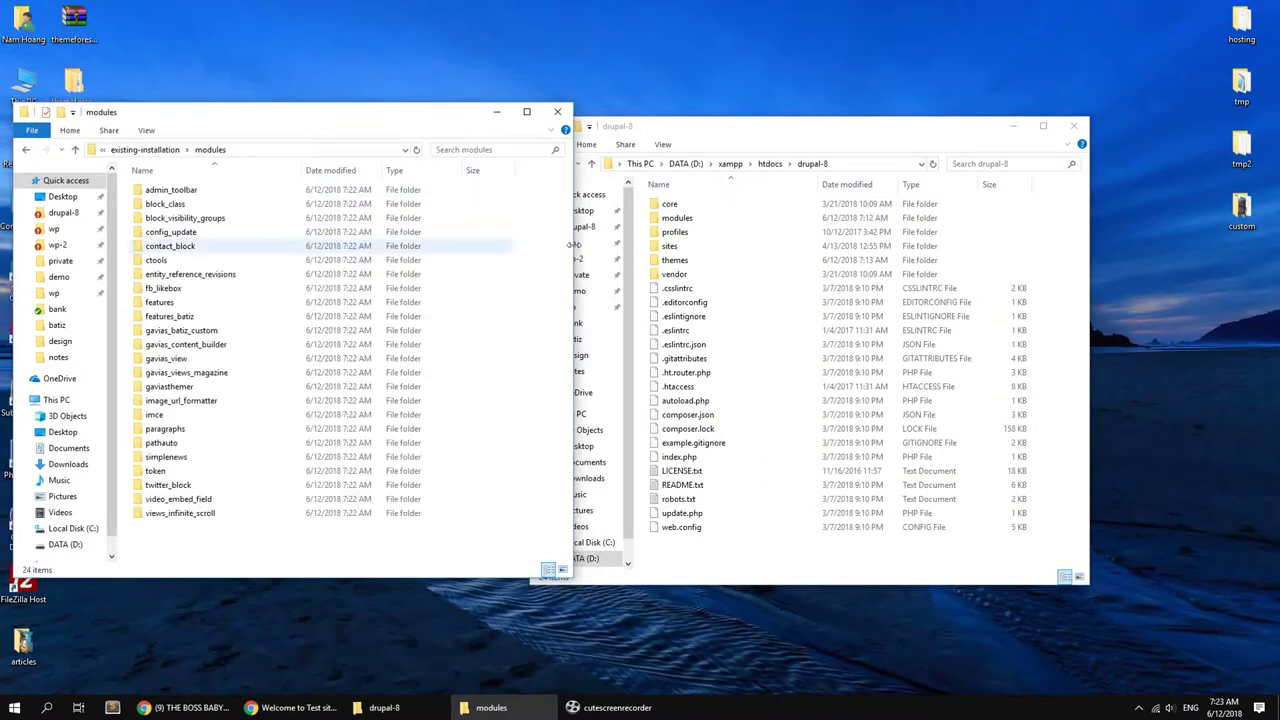
double_click(677, 217)
key("ctrl+a")
left_click_drag(266, 312, 734, 309)
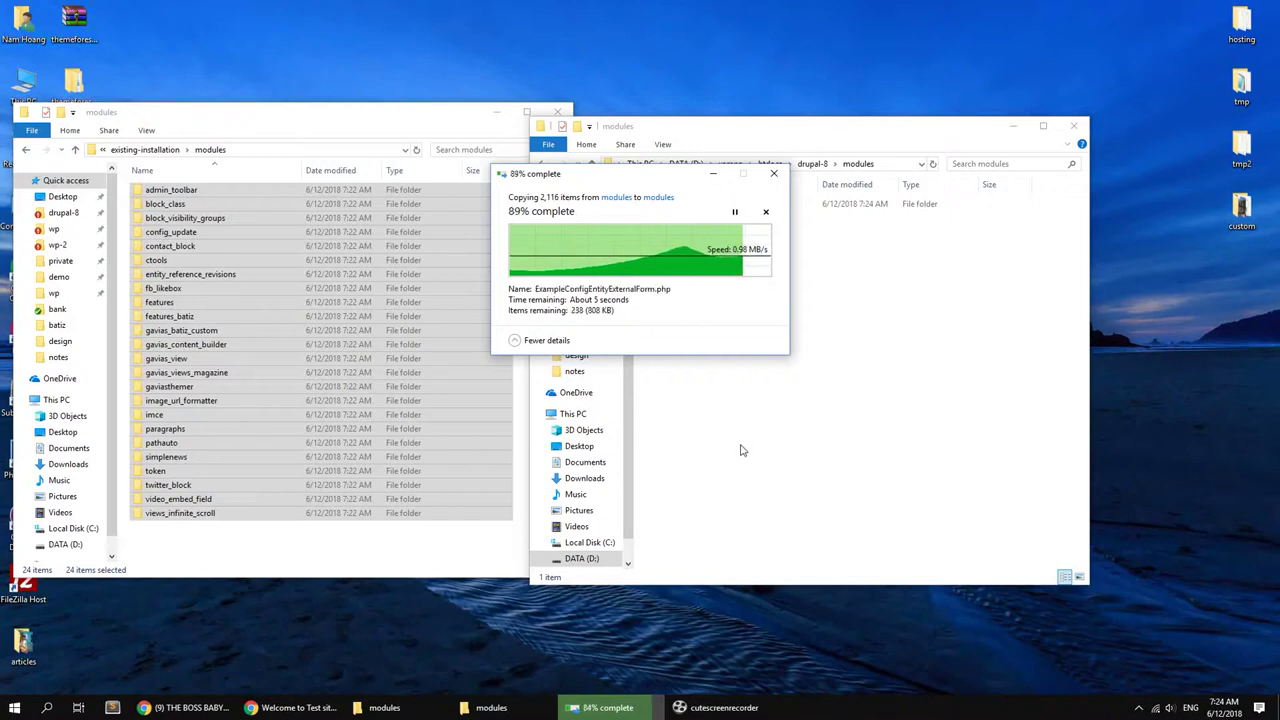
Step: Copy the default folder from existing-installation's sites folder into the sites folder of drupal-8
left_click(145, 149)
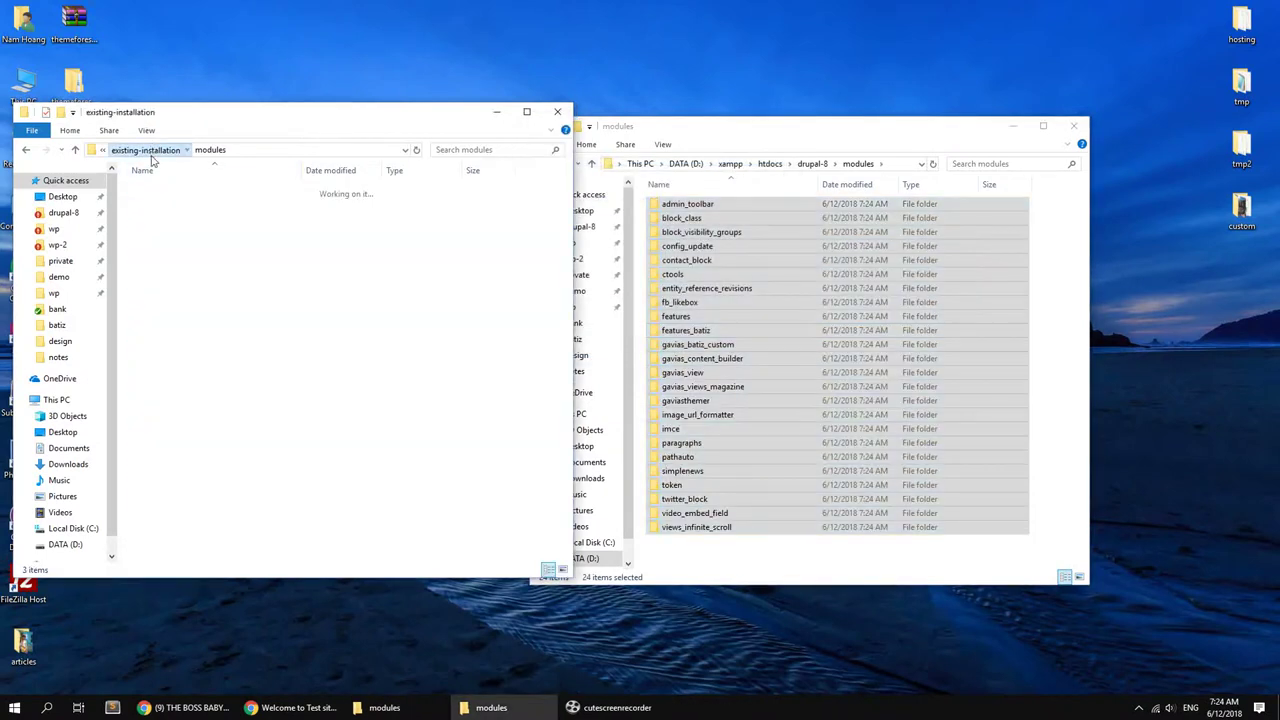
double_click(155, 204)
left_click(811, 163)
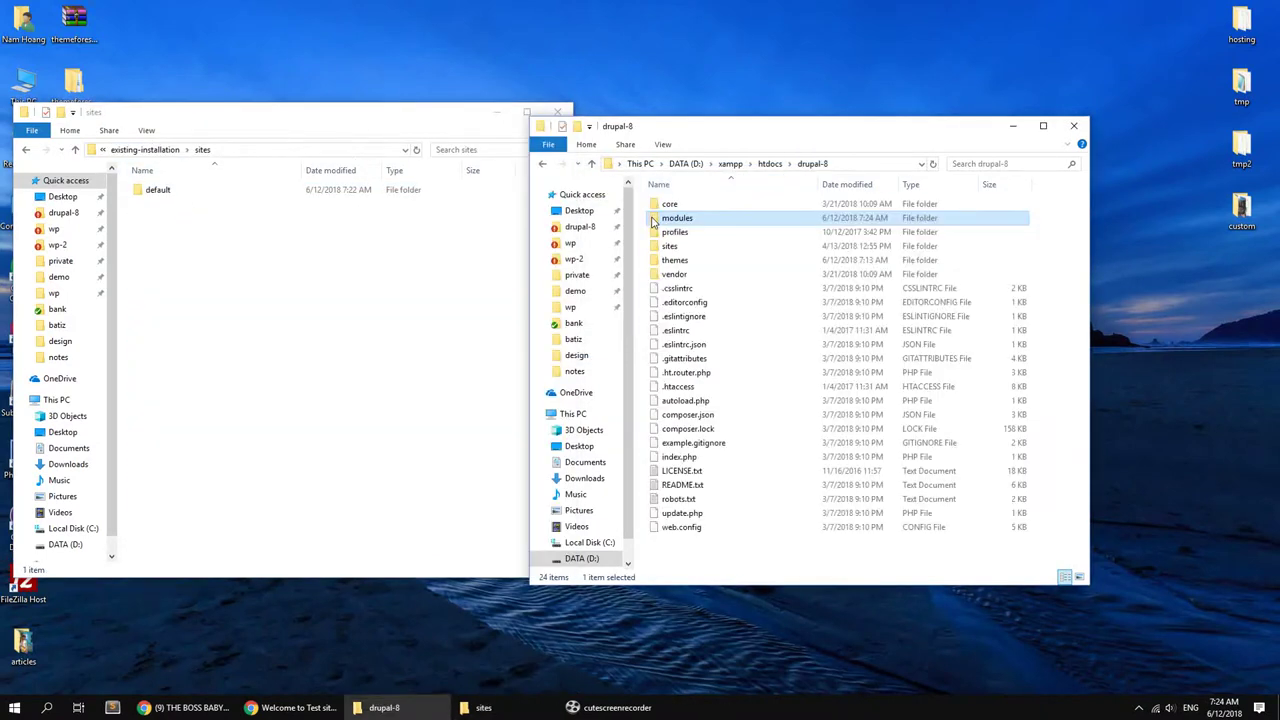
double_click(669, 245)
left_click_drag(152, 190, 782, 366)
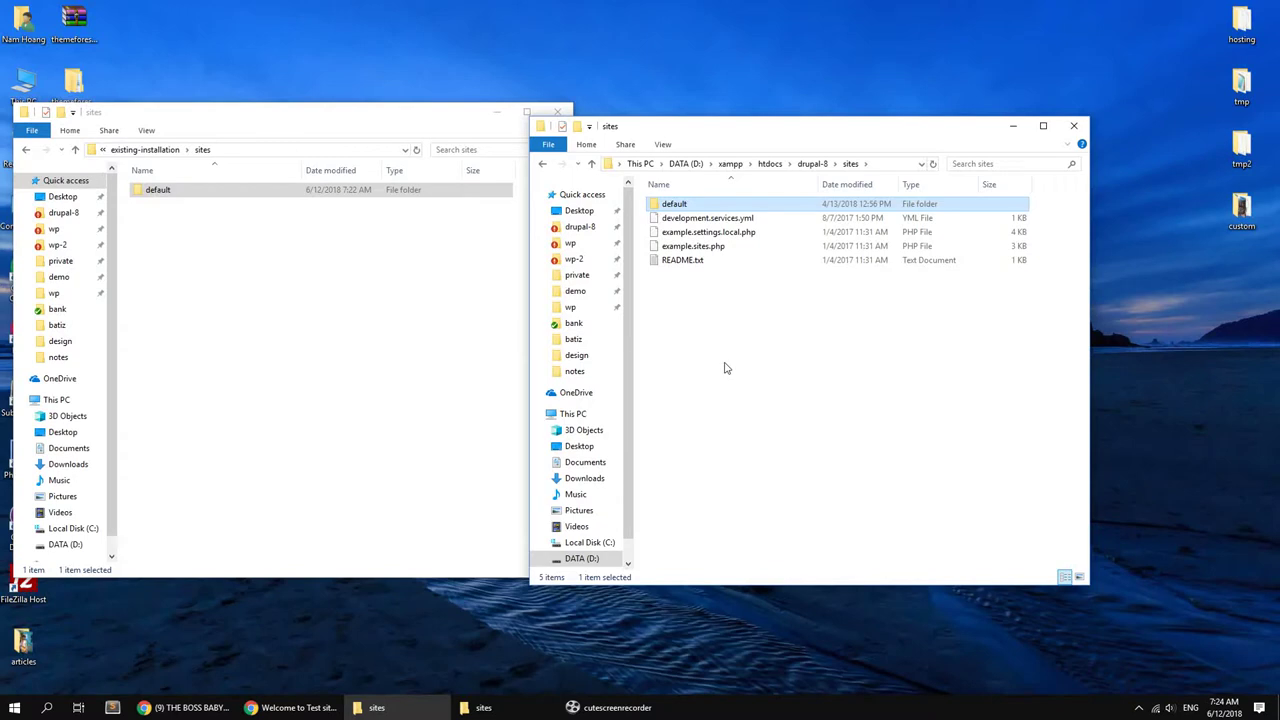
Step: Copy the gavias_batiz folder from existing-installation's themes folder into drupal-8's themes folder, and minimize both folder windows
left_click(160, 150)
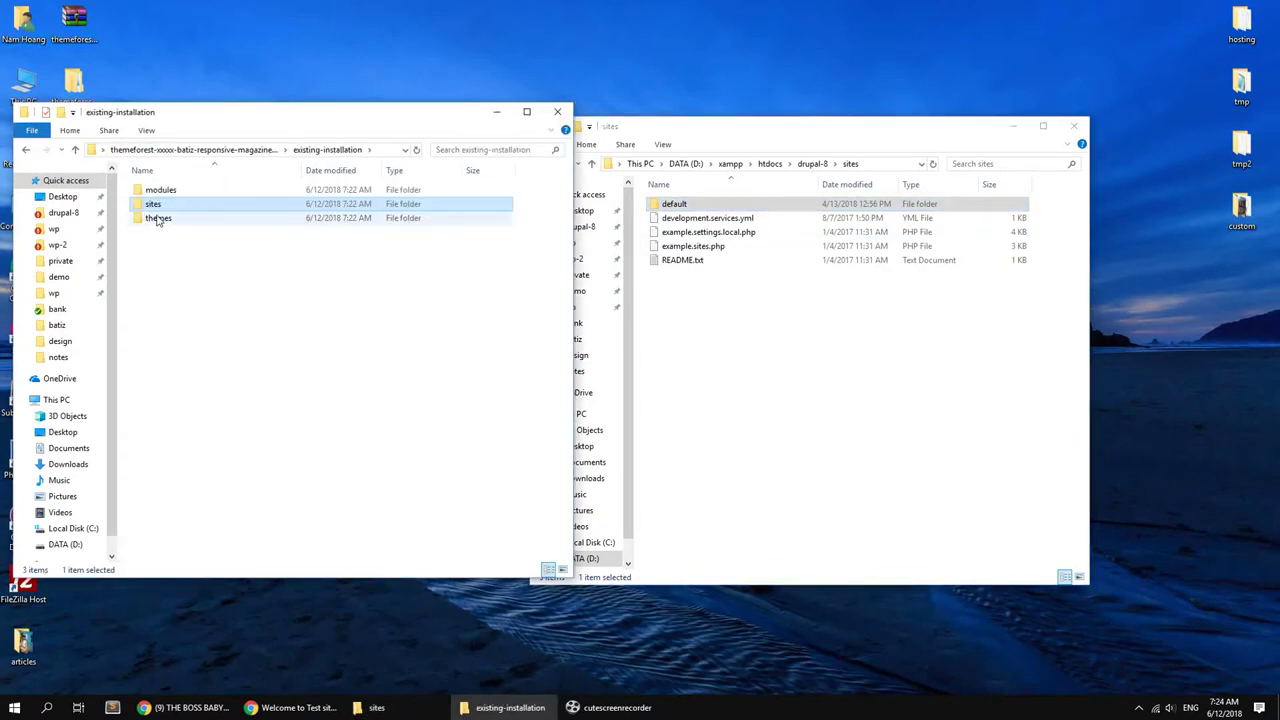
double_click(163, 214)
left_click(812, 163)
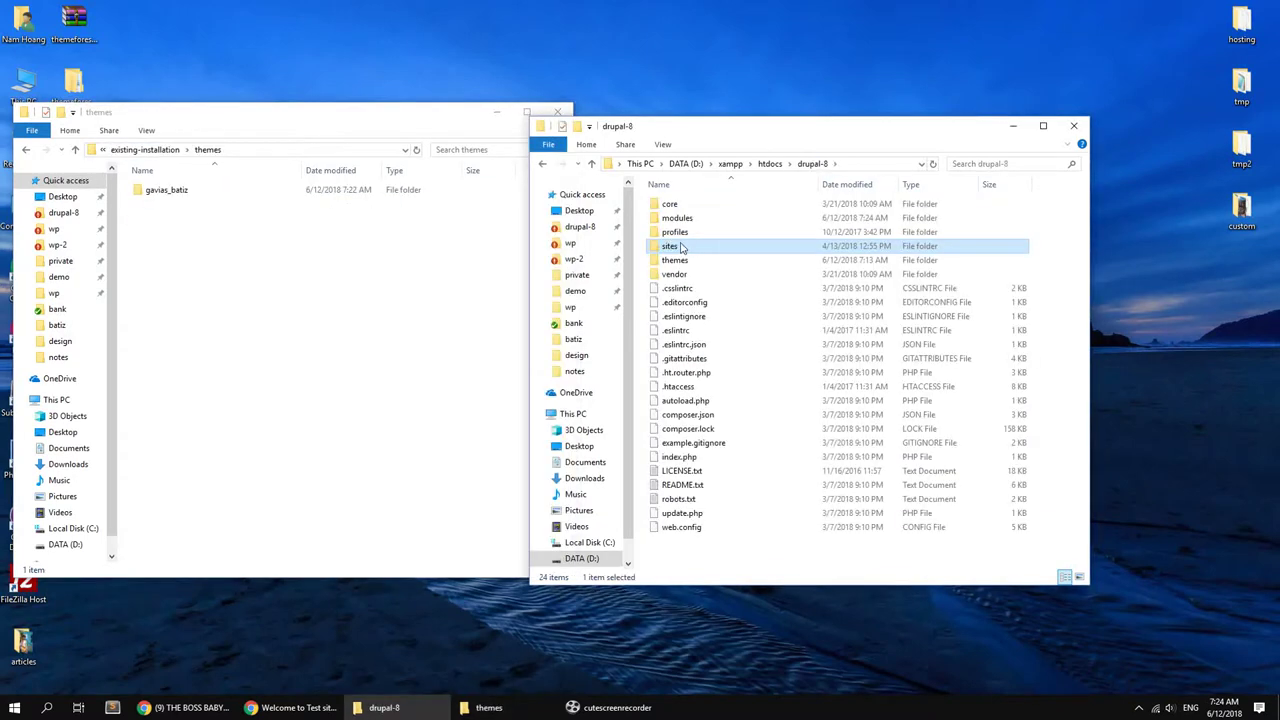
double_click(676, 259)
left_click_drag(166, 191, 897, 329)
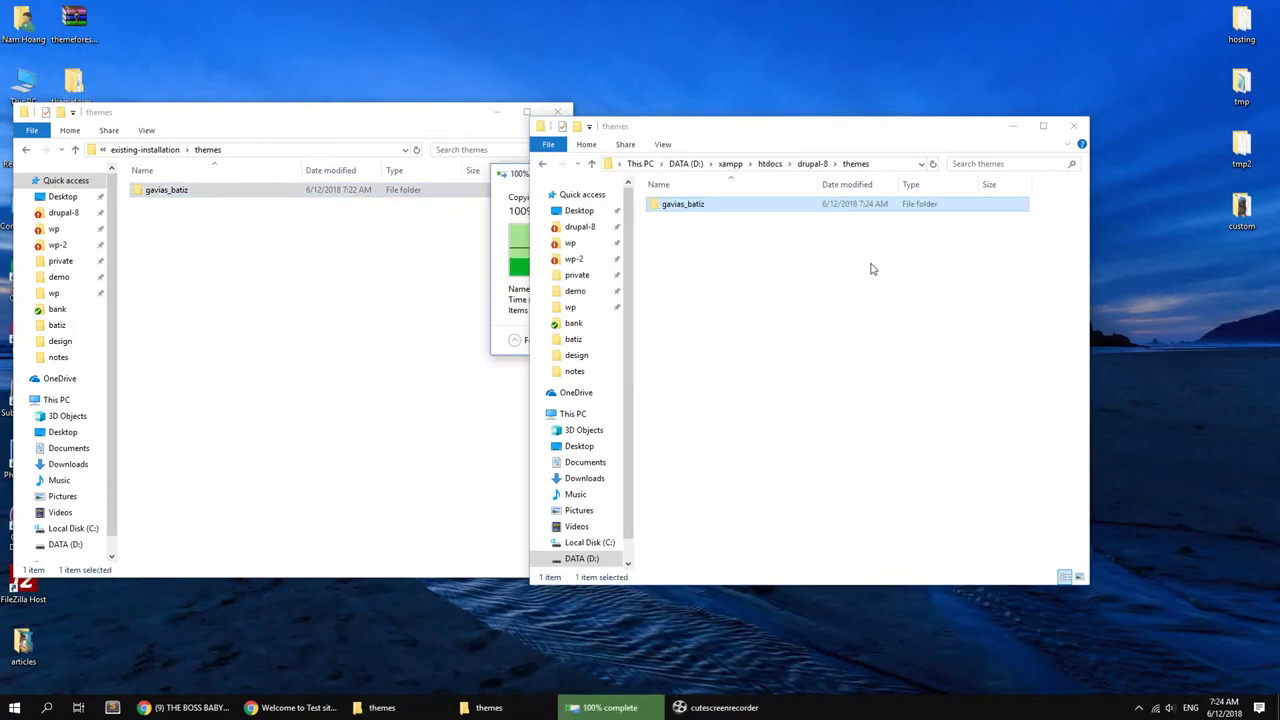
left_click(436, 122)
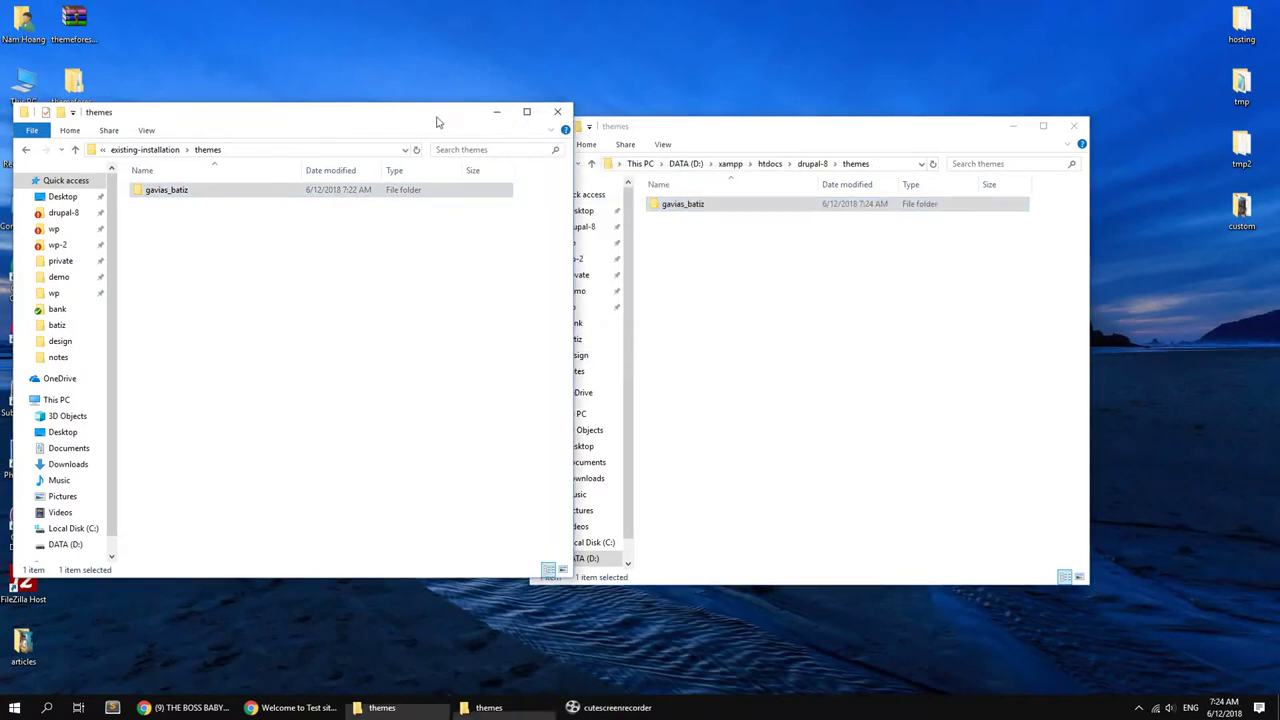
left_click(500, 114)
left_click(1012, 127)
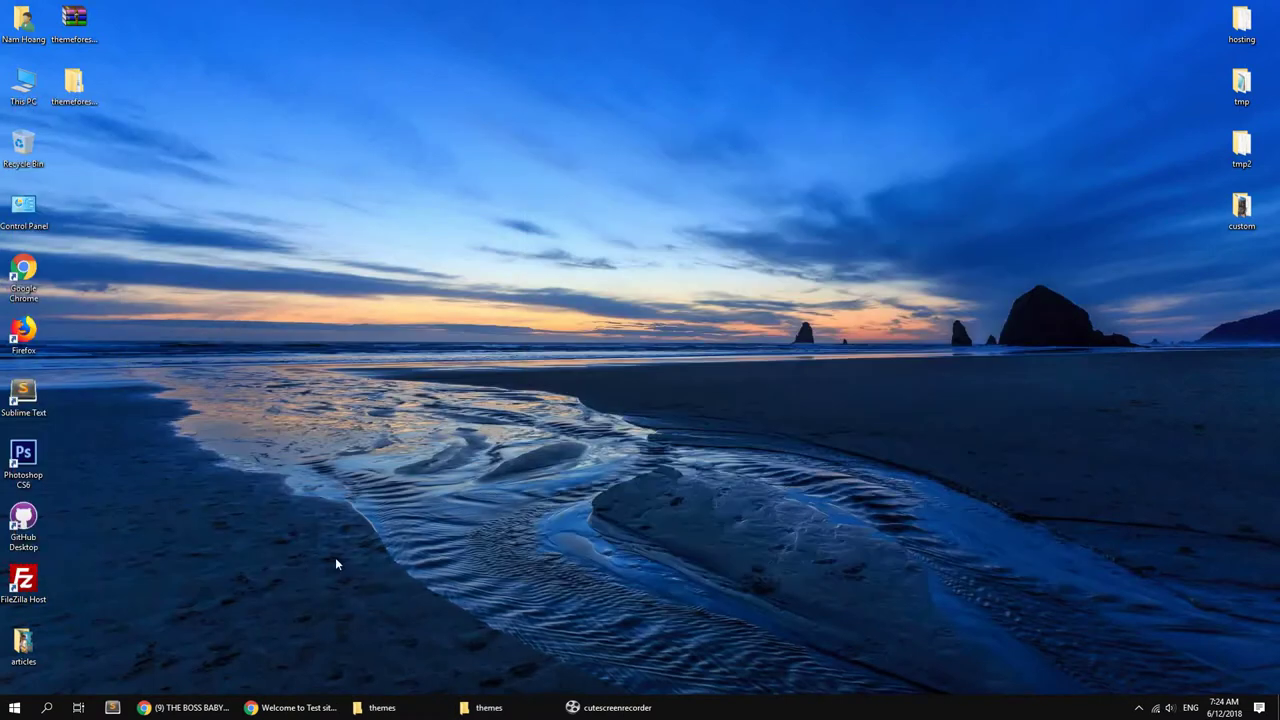
Step: Switch to the Drupal site in Chrome and install Gavias Batiz Magazine News as the default theme
left_click(295, 707)
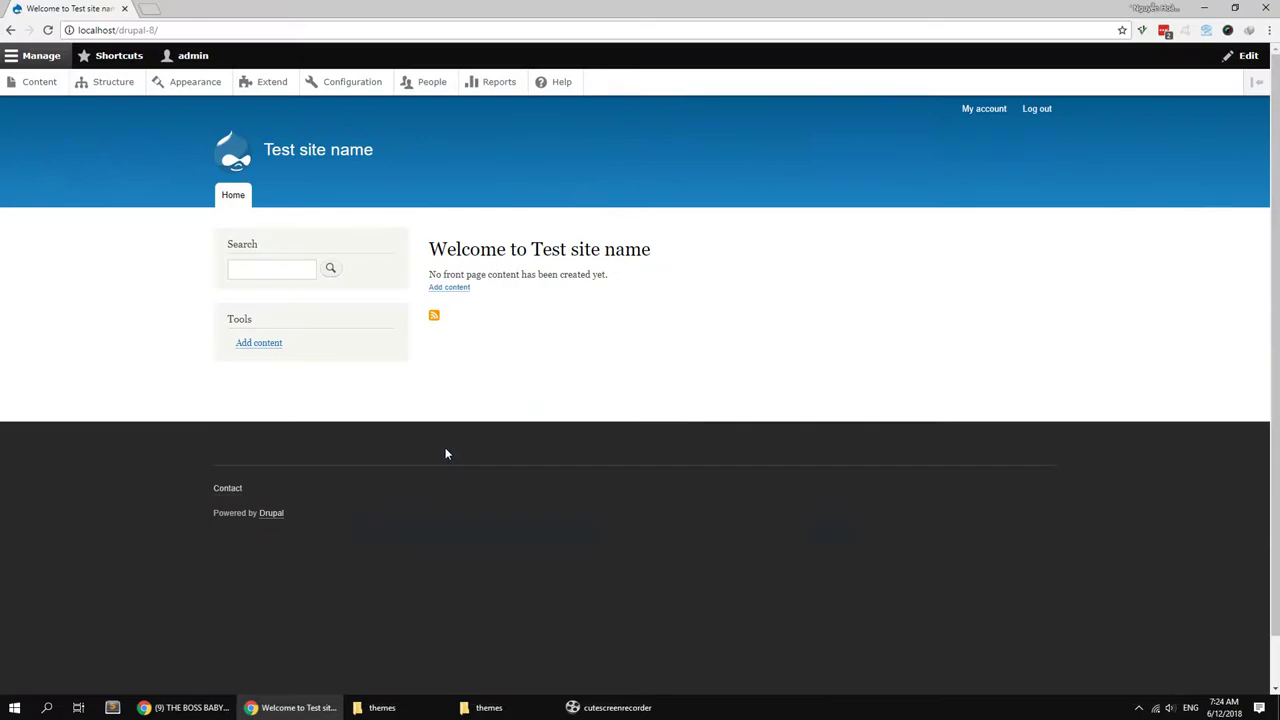
left_click(197, 95)
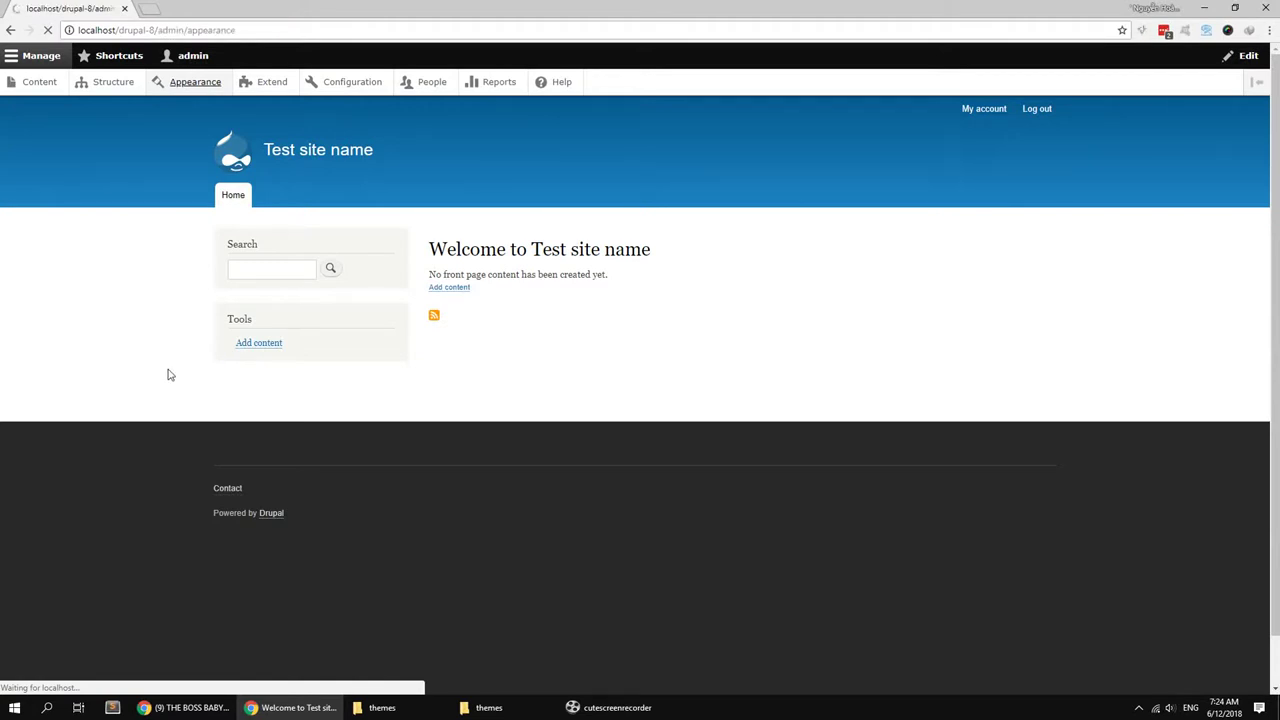
scroll(420, 488, "down", 4)
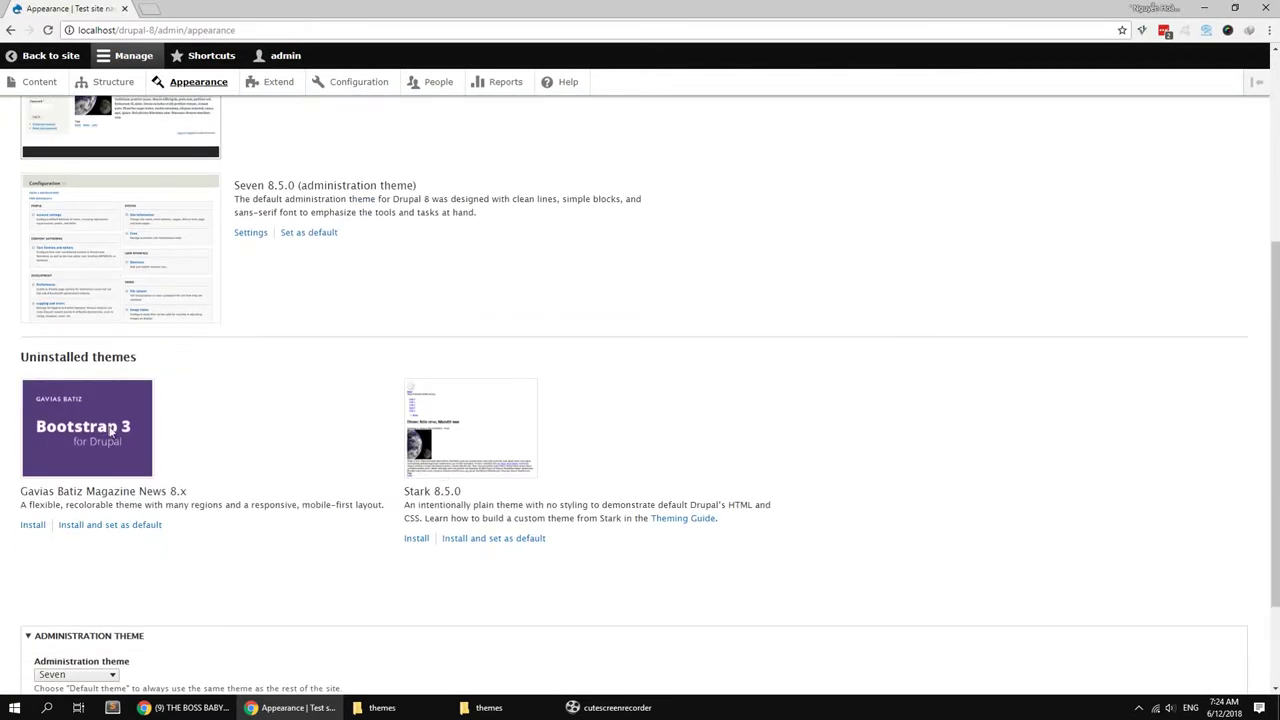
left_click(136, 528)
scroll(263, 537, "up", 1)
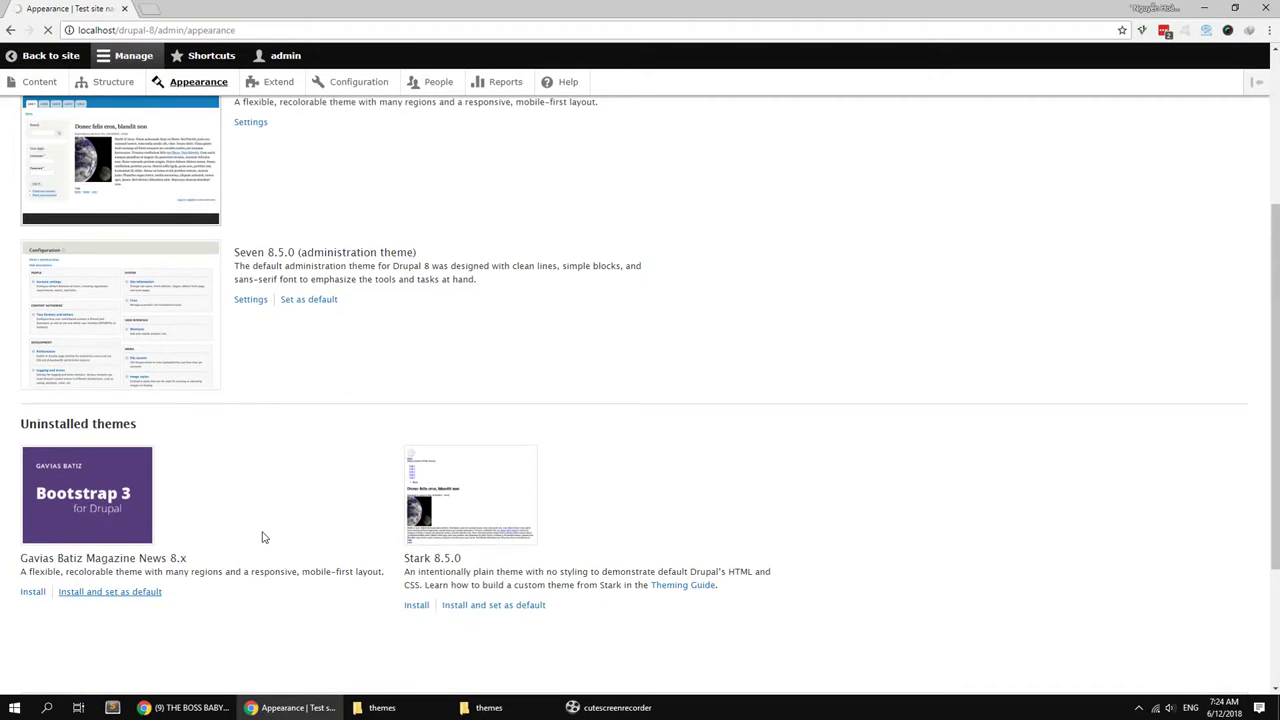
scroll(263, 537, "down", 1)
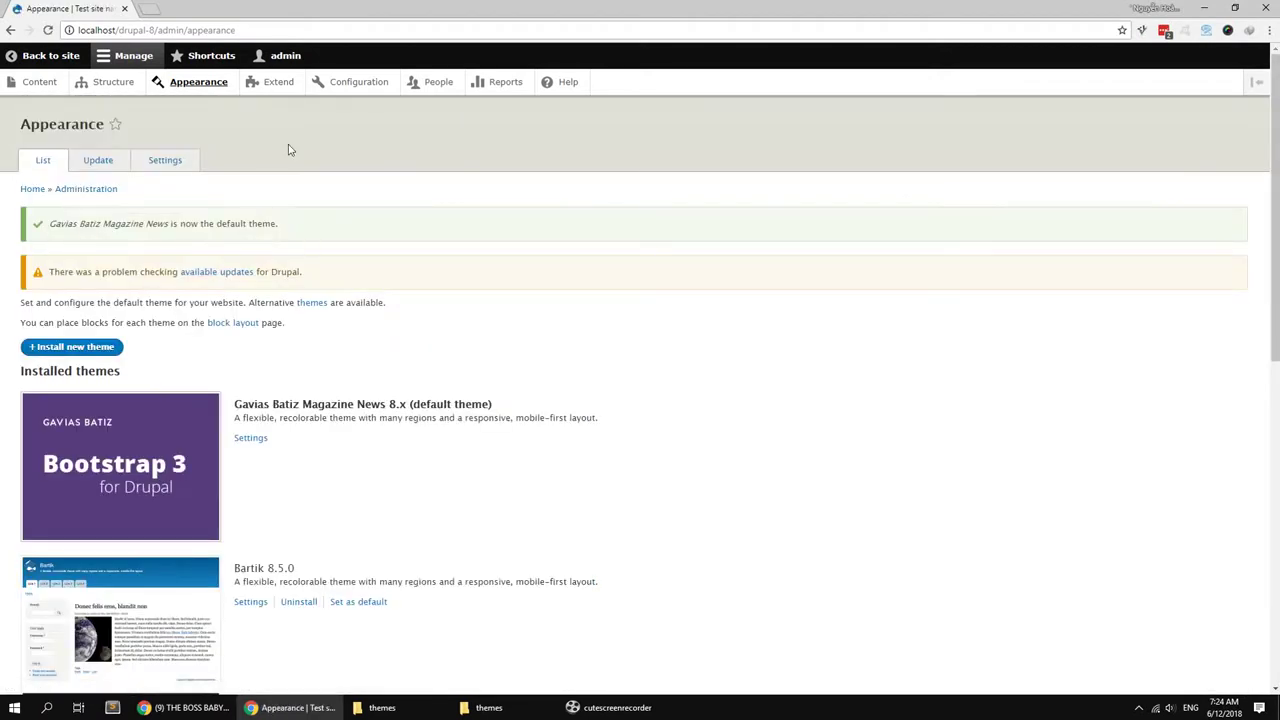
Step: Filter the modules by "gav" and install Gavias Content Builder, Gavias Batiz Themer, Gavias Custom View, Gavias Views Magazine and Gavias Themer
left_click(272, 84)
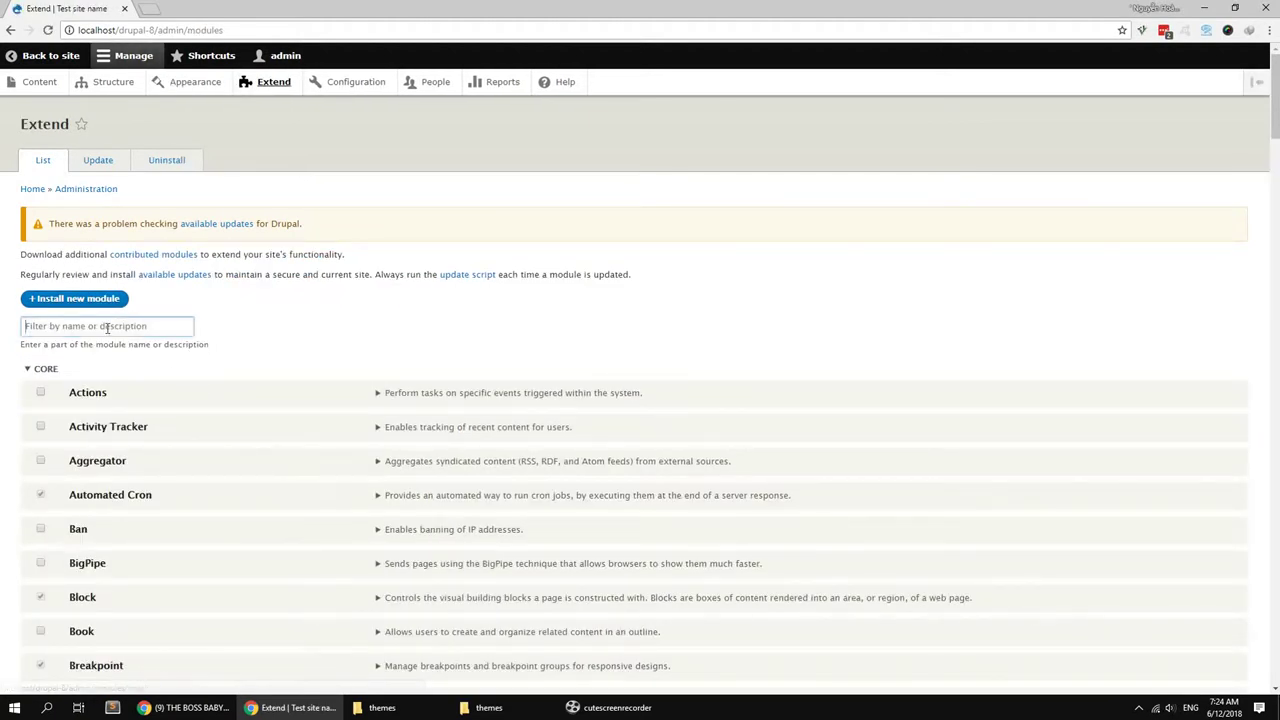
left_click(107, 327)
type("gav")
left_click(148, 401)
left_click(136, 468)
left_click(130, 497)
left_click(114, 568)
left_click(62, 614)
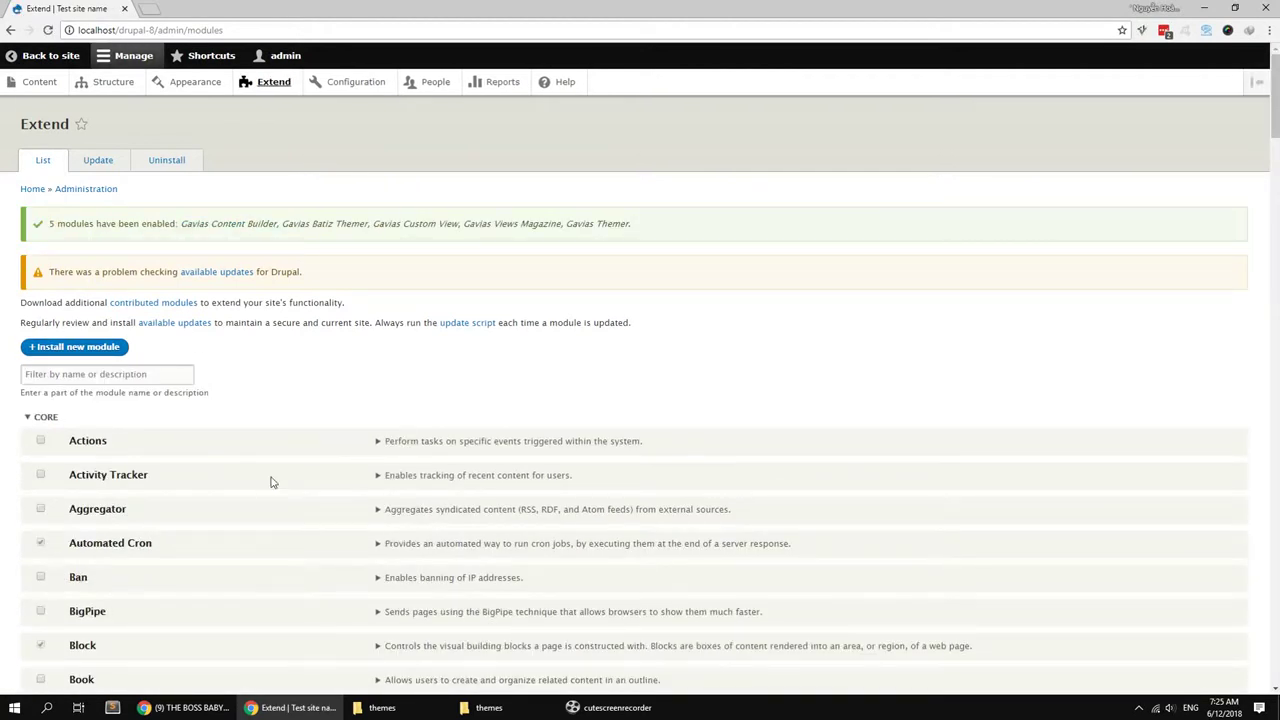
Step: Filter the modules by "batiz" and install Features Batiz together with its required modules
left_click(167, 375)
type("ba")
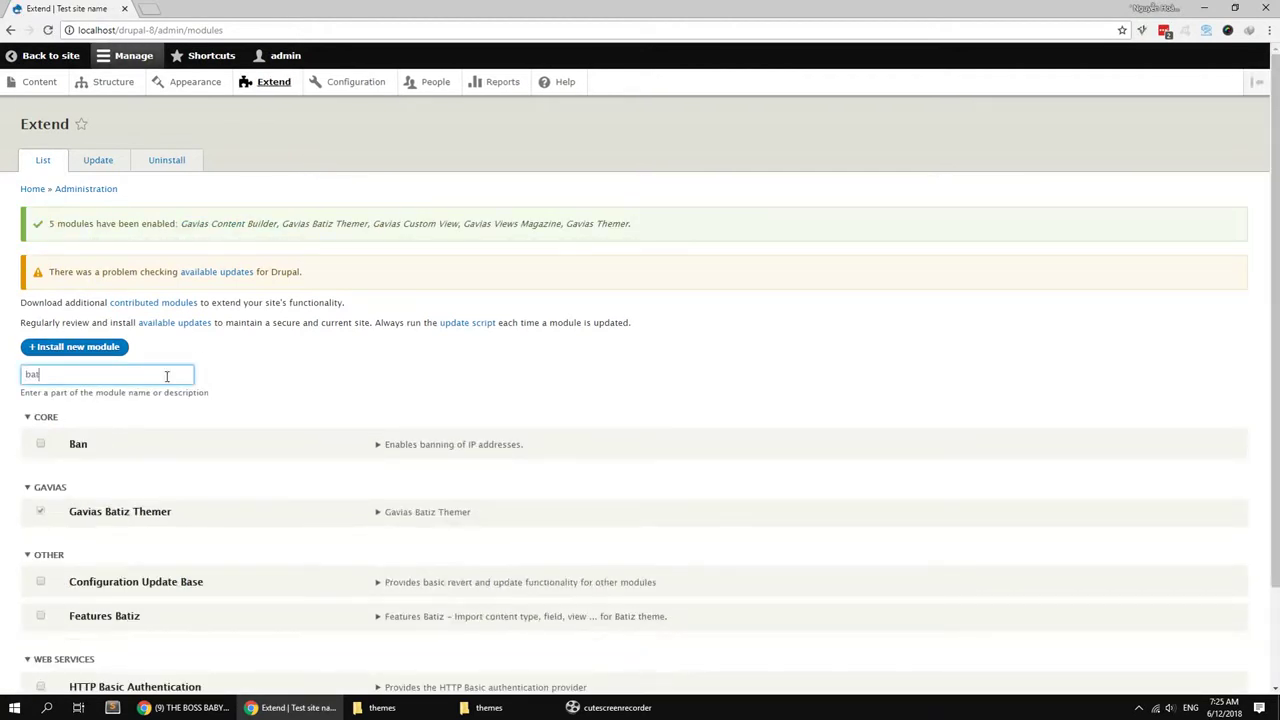
type("tiz")
left_click(125, 512)
left_click(57, 559)
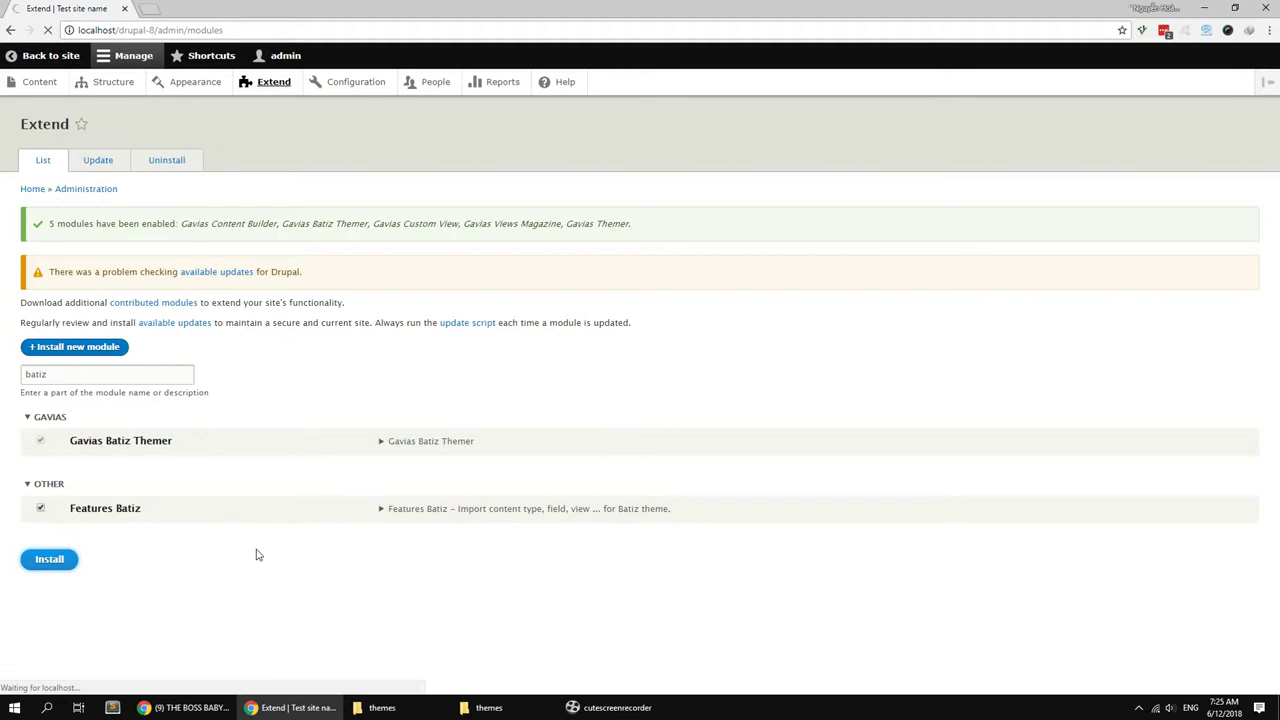
left_click(70, 225)
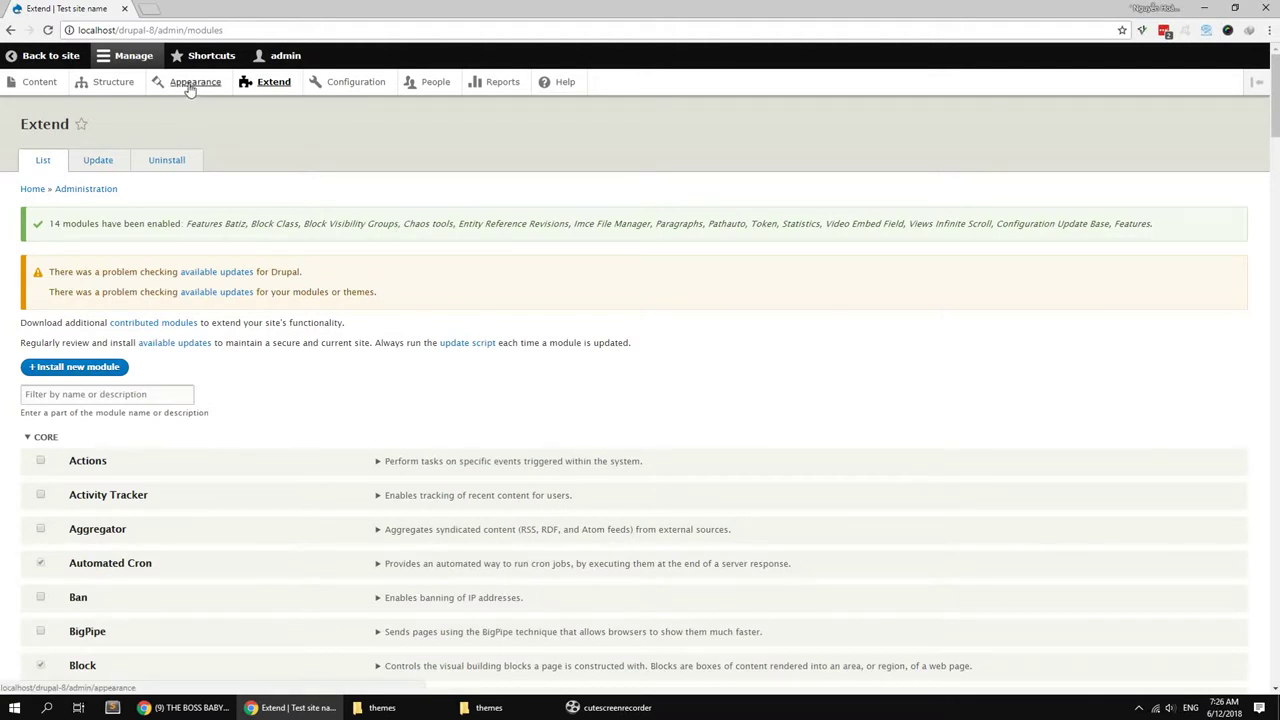
Step: Filter the modules by "admin" and install Admin Toolbar and Admin Toolbar Extra Tools
left_click(117, 395)
type("admin")
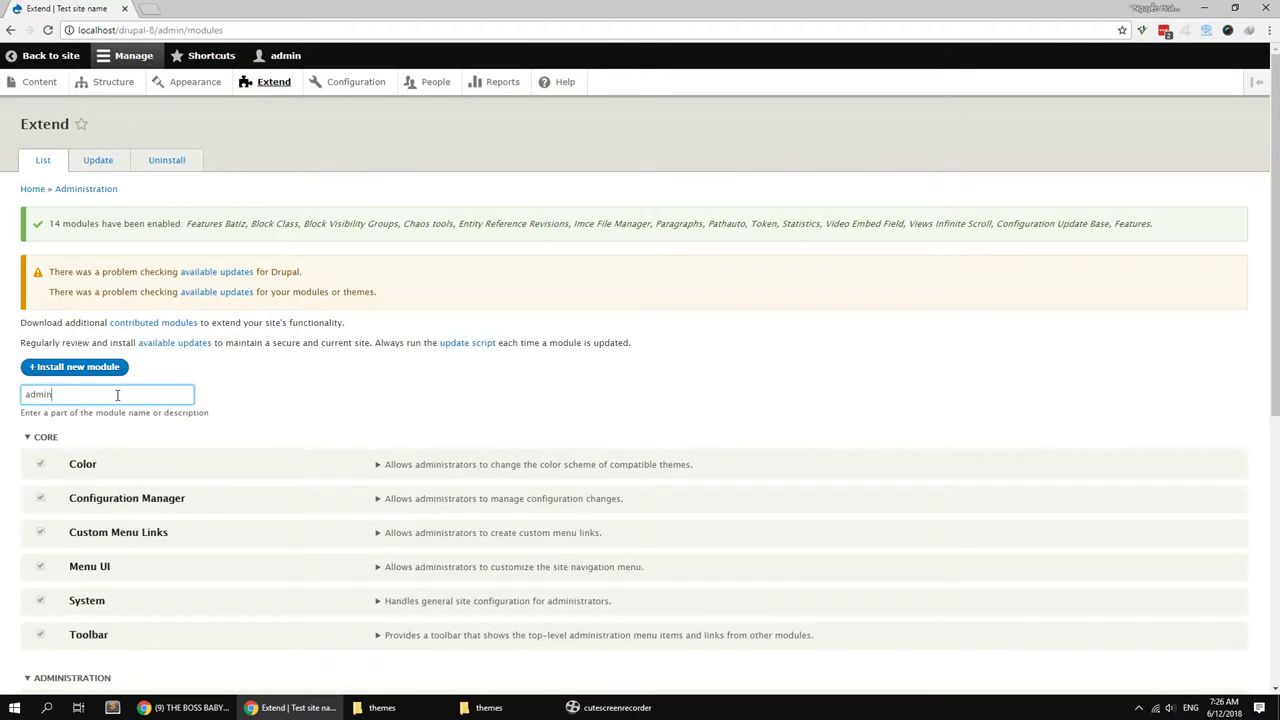
scroll(117, 469, "down", 3)
left_click(61, 482)
scroll(123, 597, "down", 2)
scroll(107, 524, "down", 1)
left_click(62, 620)
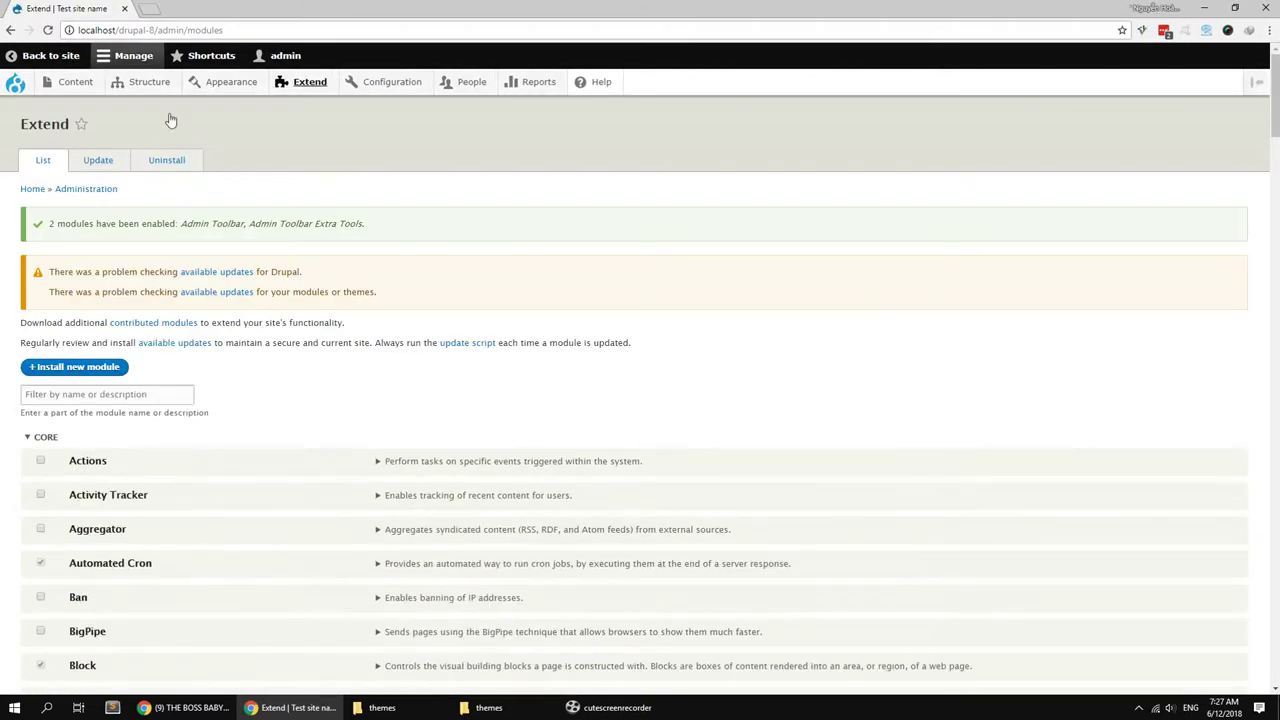
Step: Move the Content Builder field below Published in the Basic page form display, with the Gavias Content Builder widget, and save
mouse_move(148, 84)
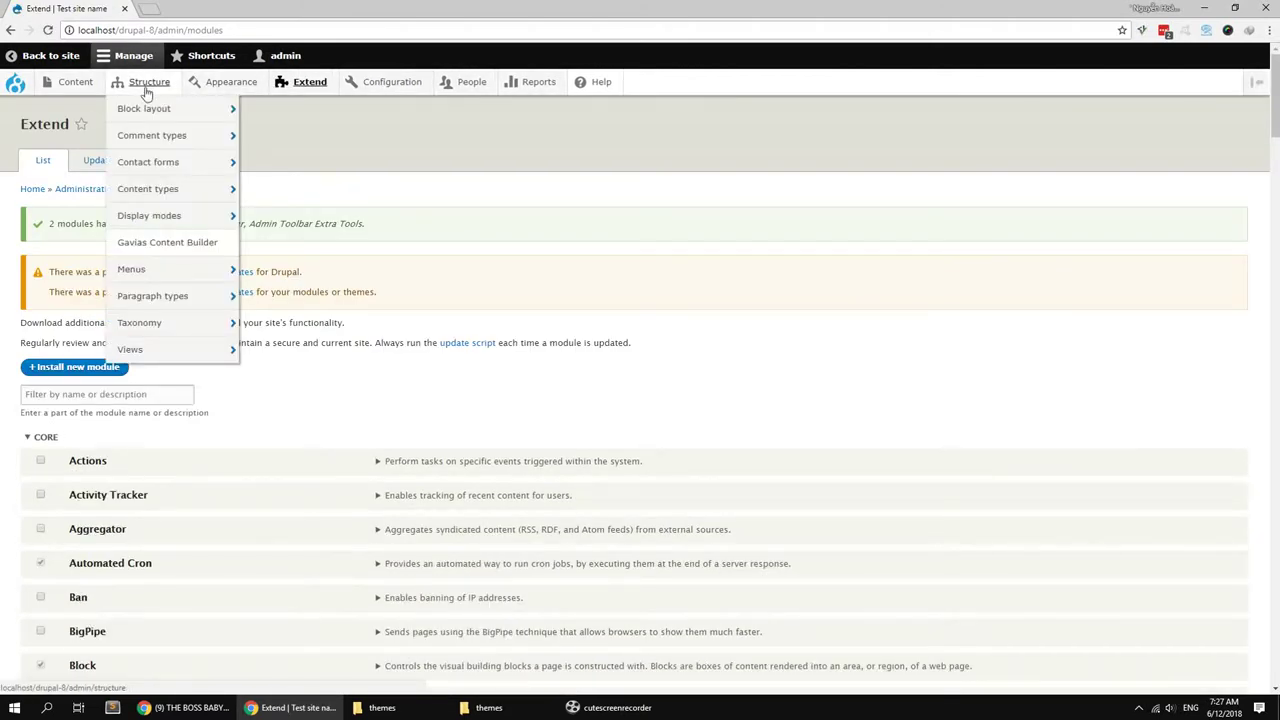
mouse_move(170, 174)
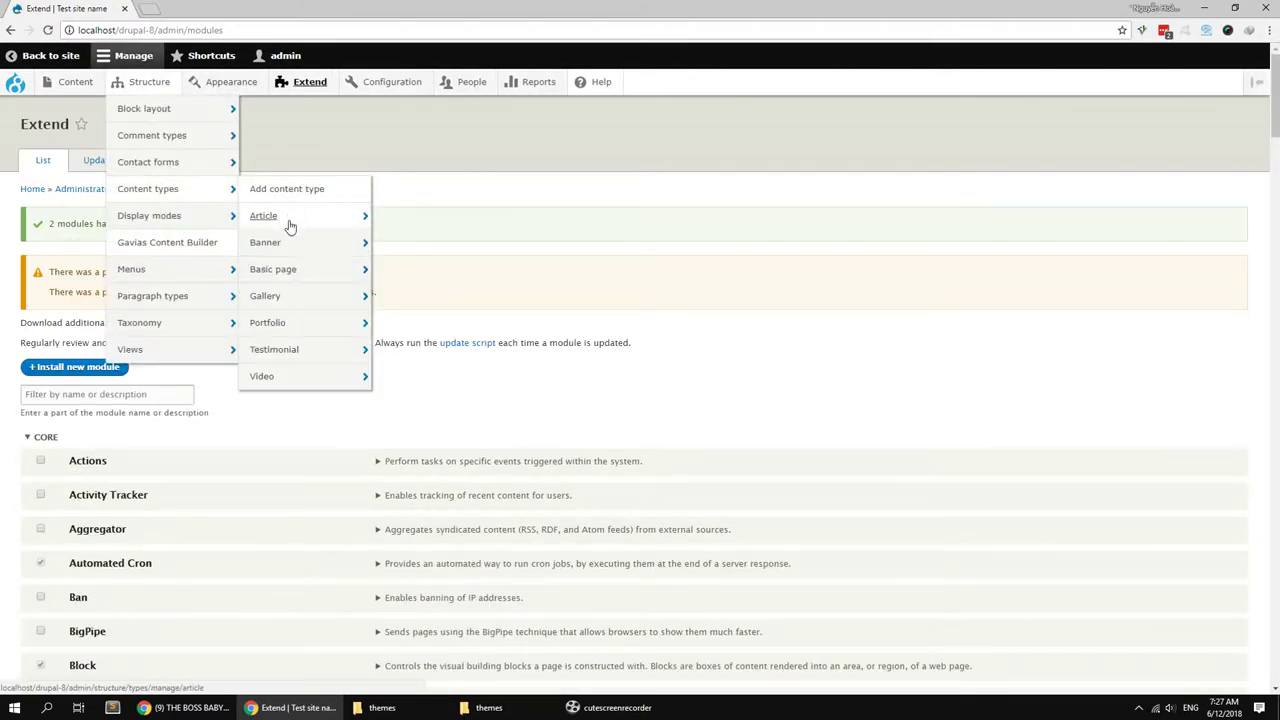
mouse_move(292, 278)
left_click(416, 279)
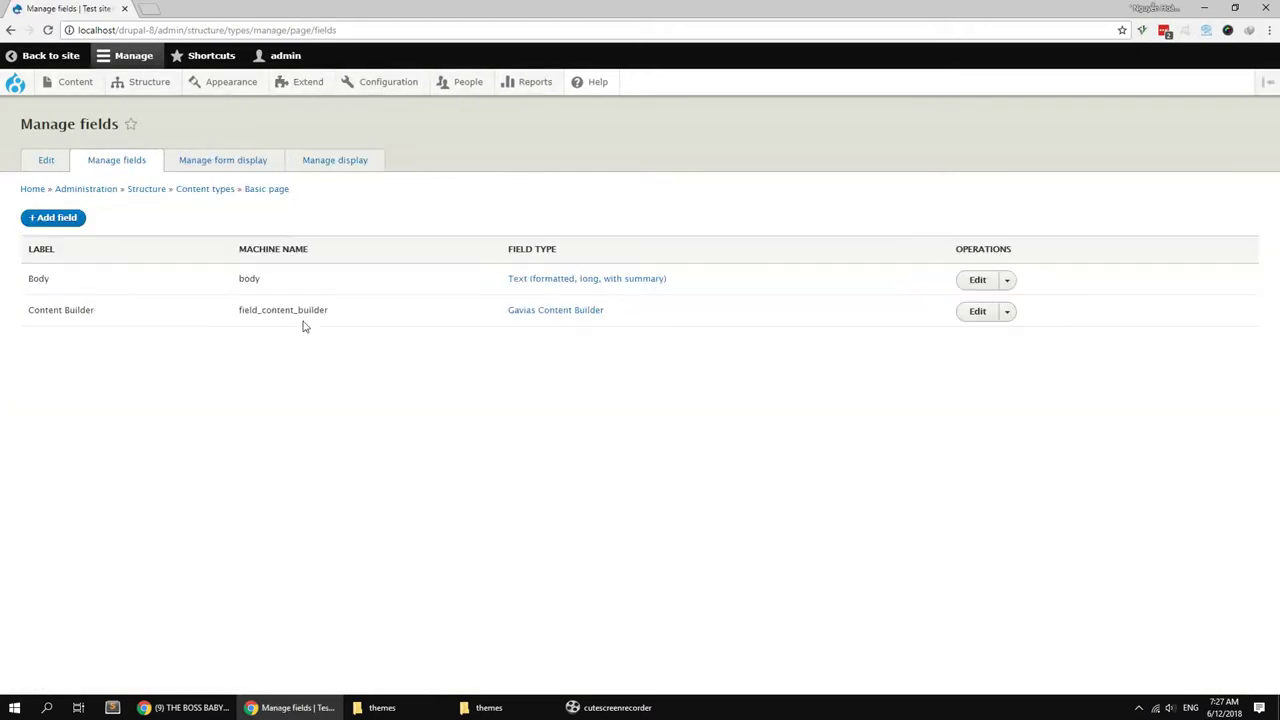
left_click(214, 160)
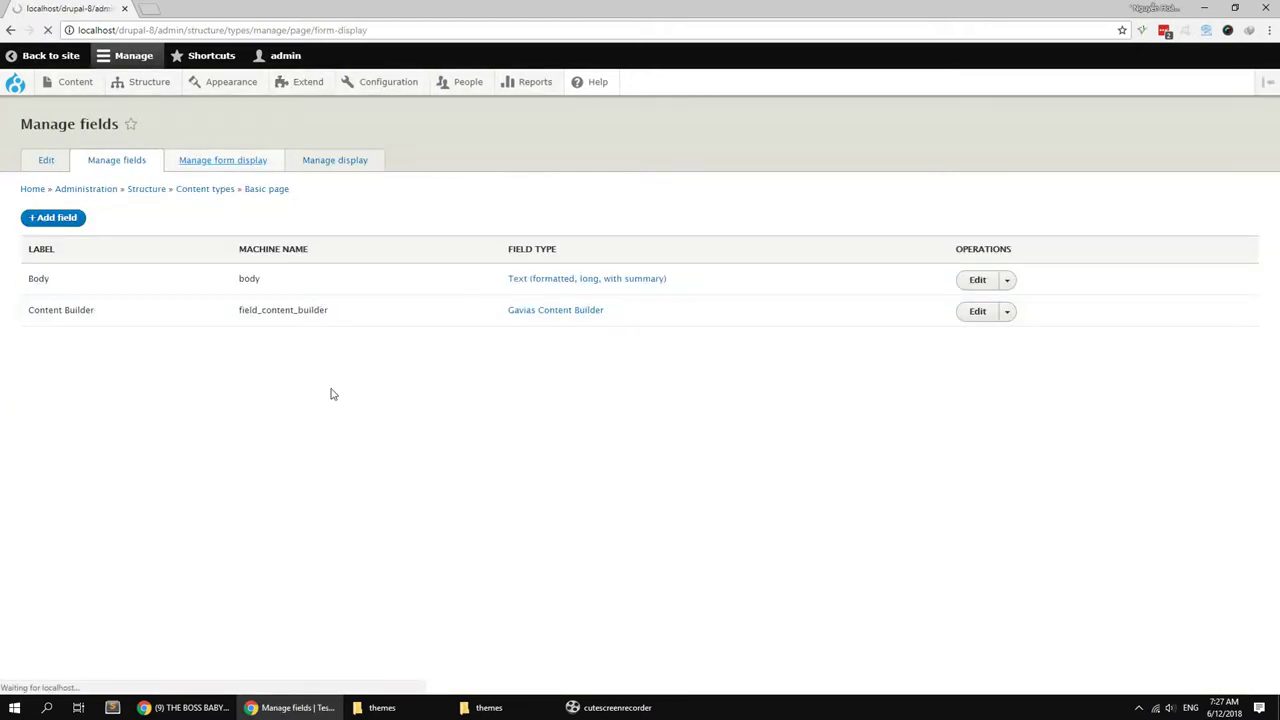
scroll(204, 481, "down", 3)
left_click_drag(33, 586, 91, 590)
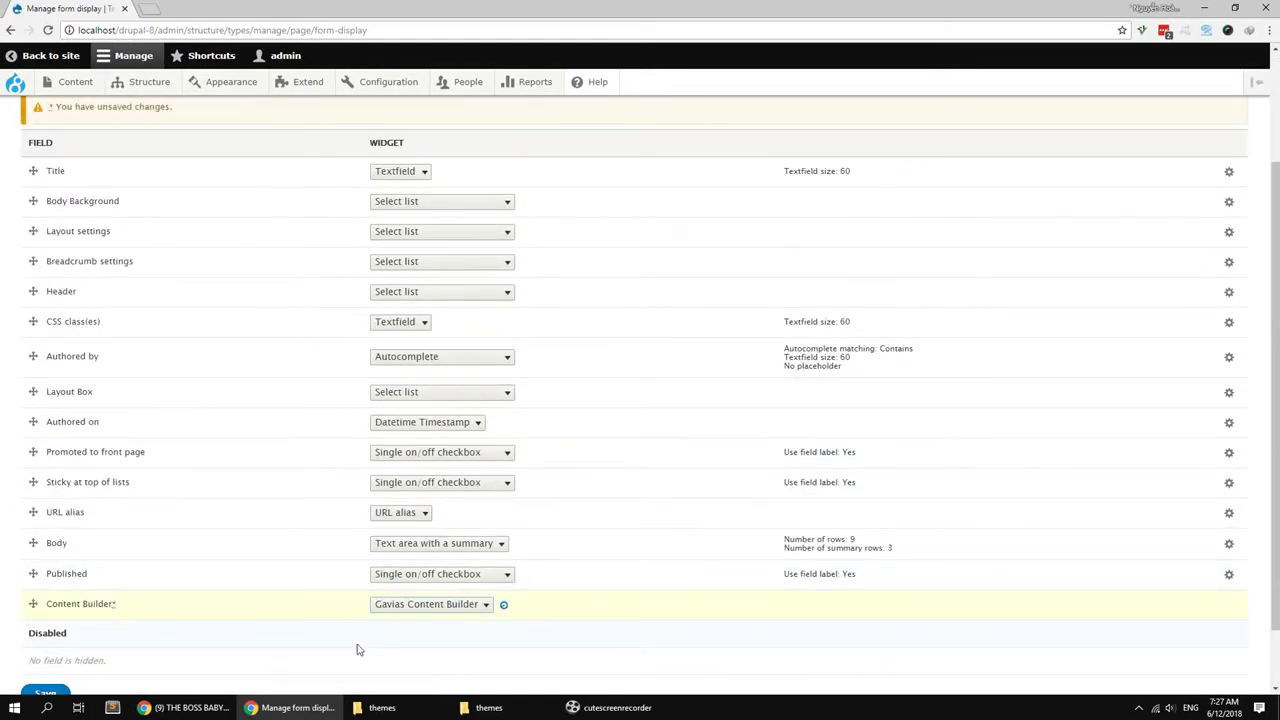
scroll(357, 650, "down", 2)
left_click(45, 621)
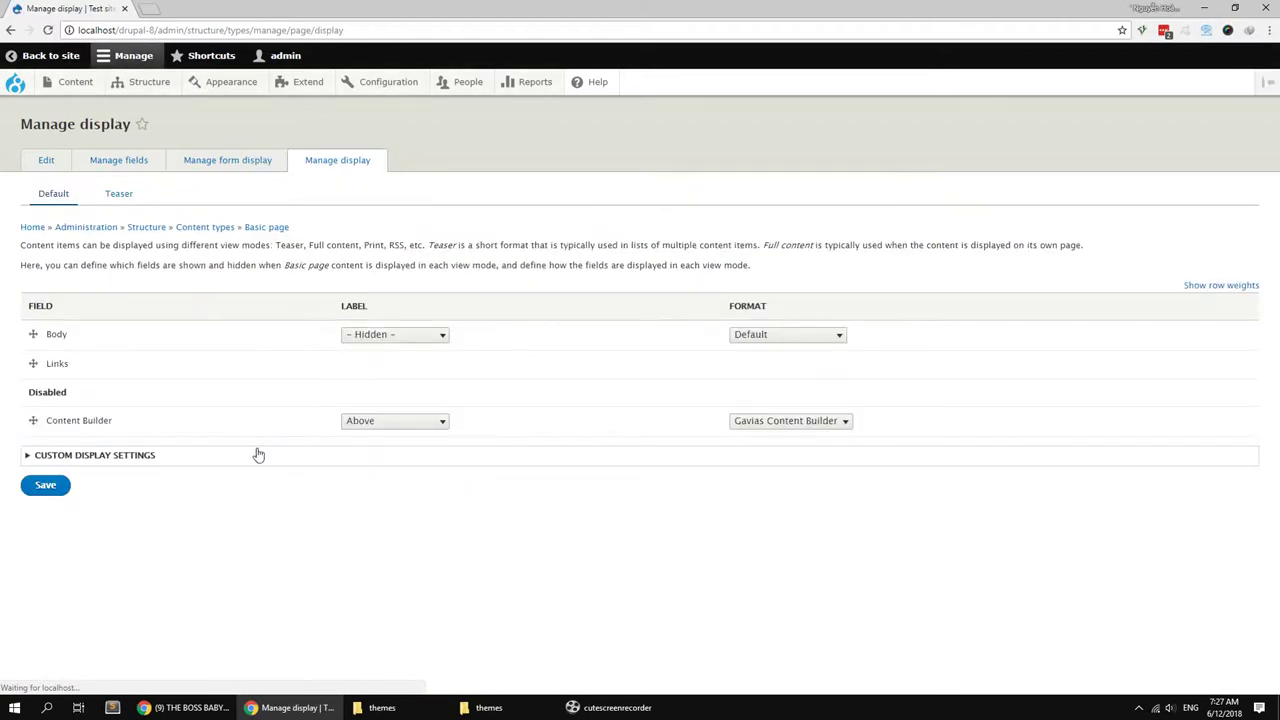
Step: In the Basic page display settings, enable Content Builder with a hidden label, move Links to Disabled, and save
left_click_drag(33, 421, 37, 465)
left_click(368, 366)
left_click(372, 412)
left_click(64, 492)
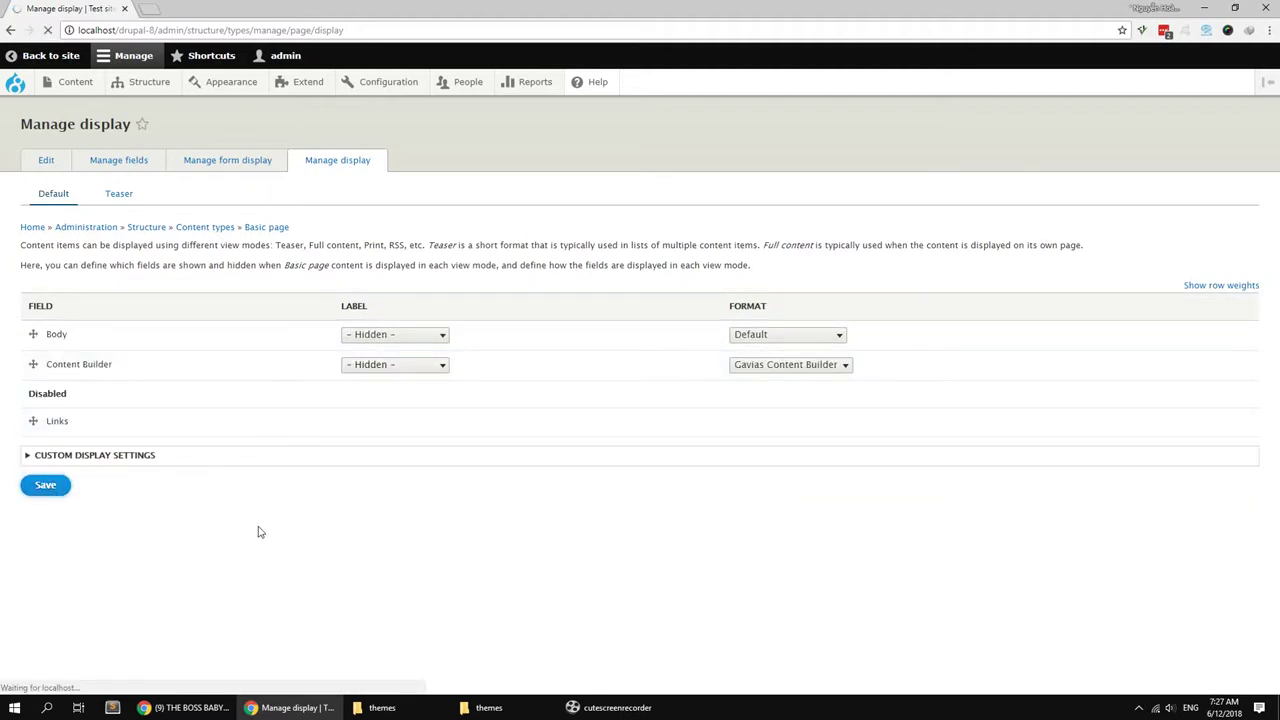
Step: In the site's block layout, assign the Search block to the Search region and the Breadcrumbs block to the Breadcrumbs region
mouse_move(167, 94)
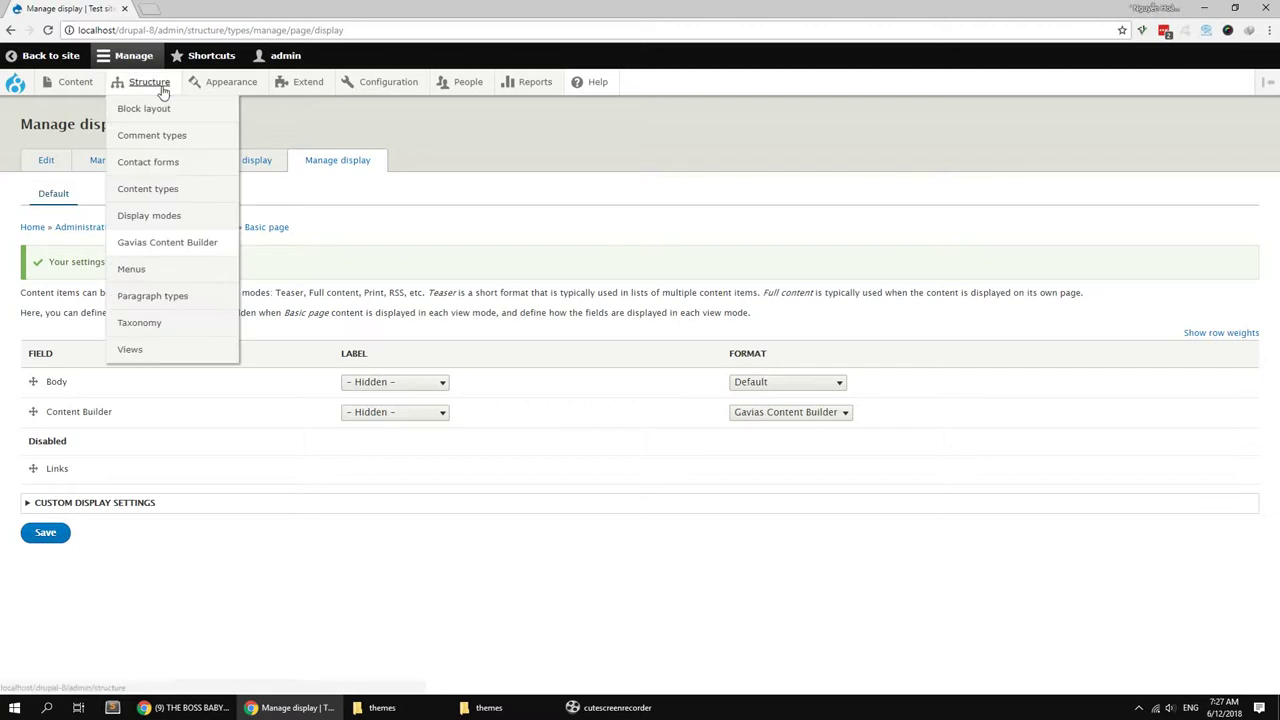
mouse_move(152, 137)
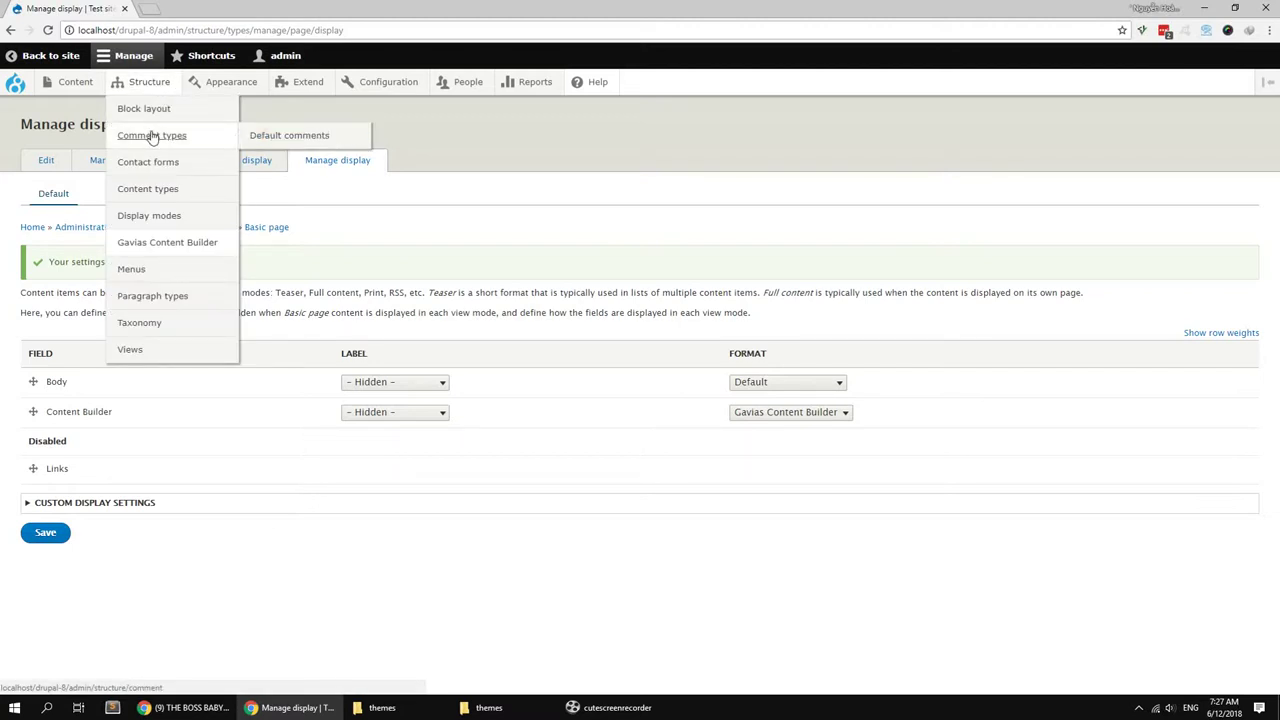
left_click(140, 108)
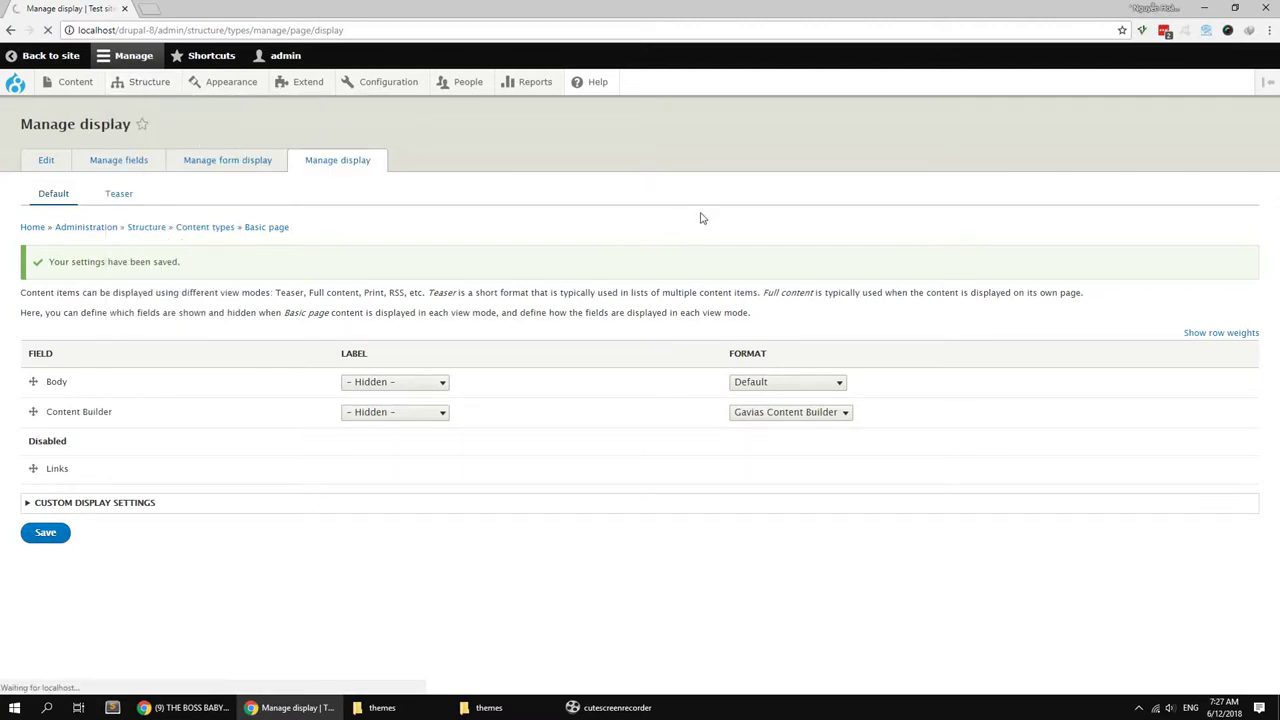
scroll(463, 268, "down", 2)
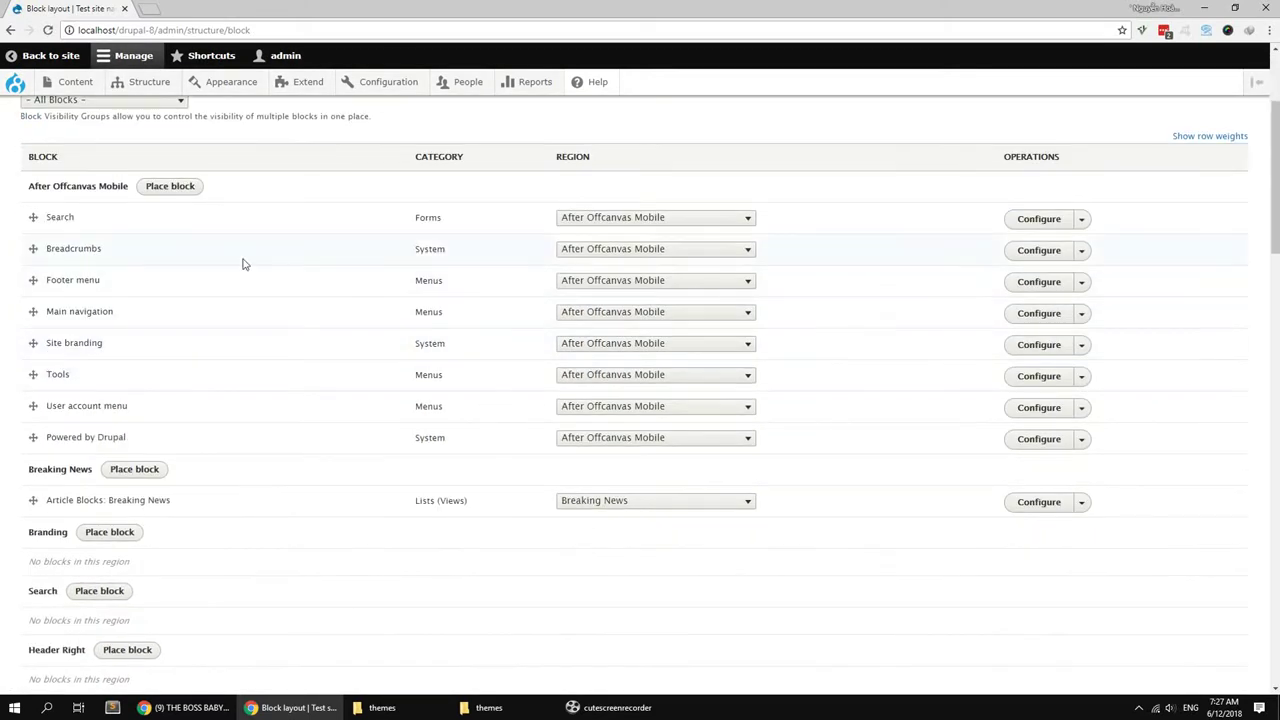
left_click(586, 220)
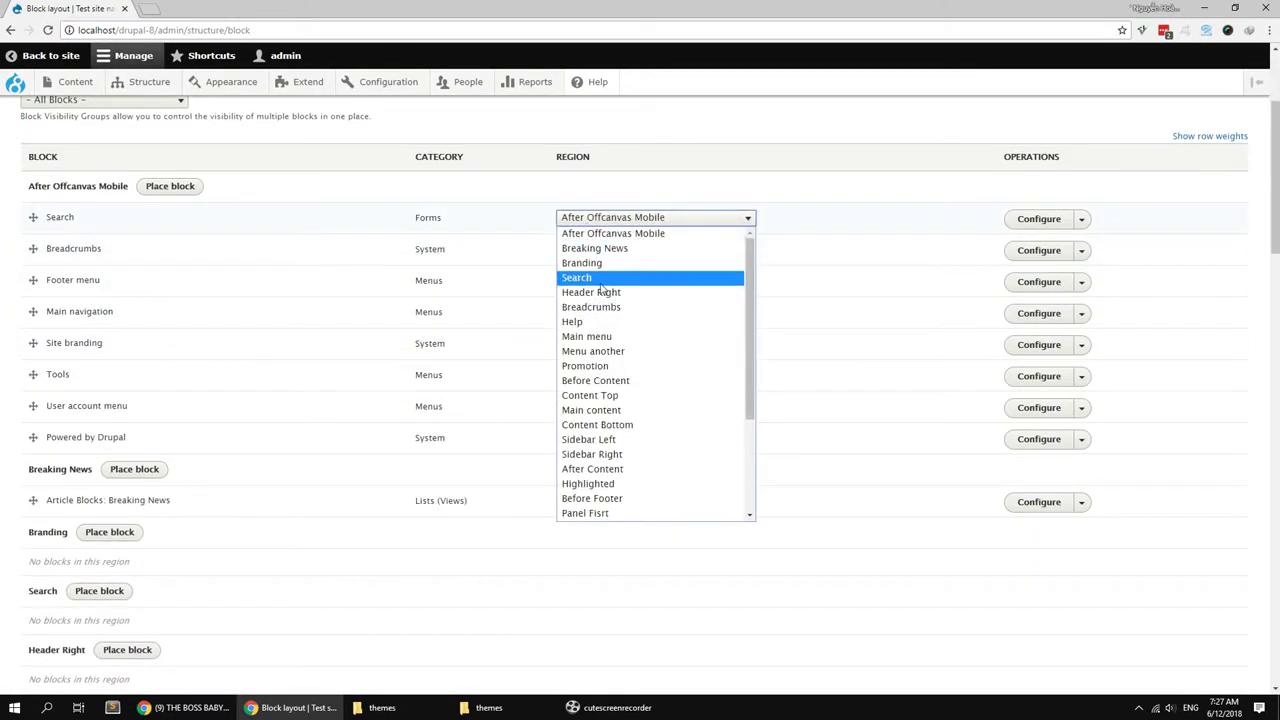
left_click(590, 274)
left_click(606, 268)
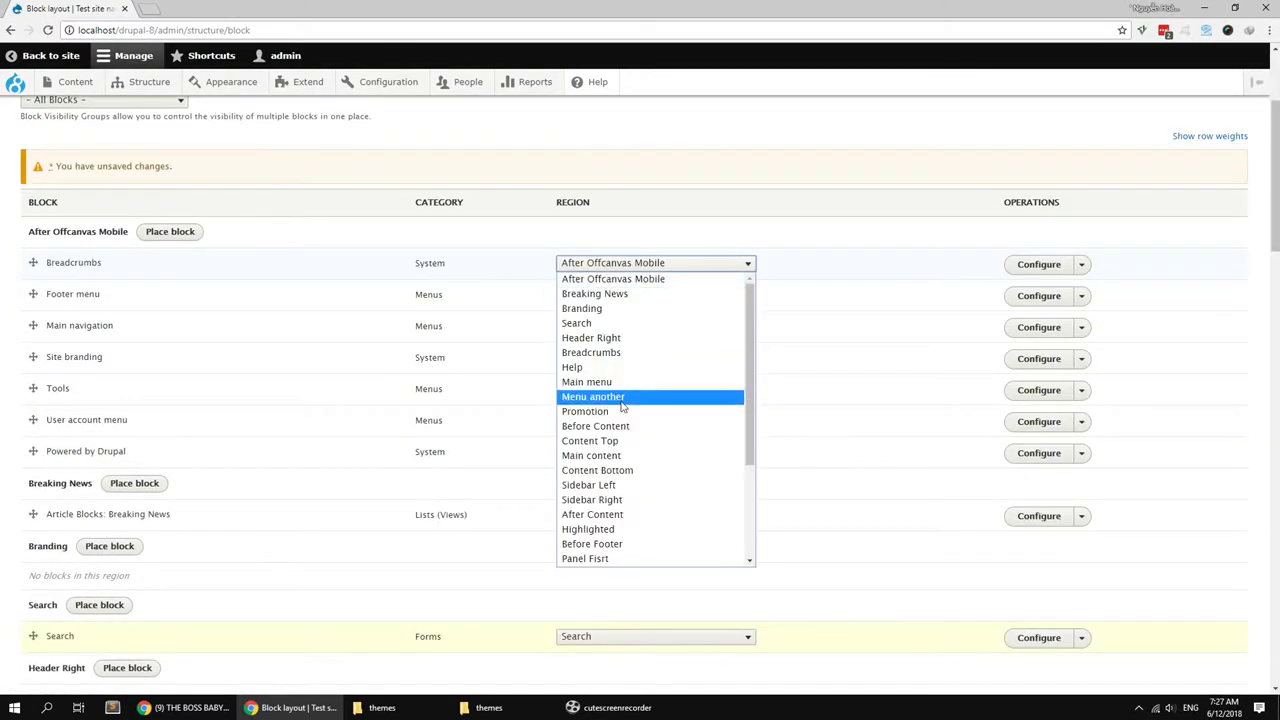
left_click(611, 355)
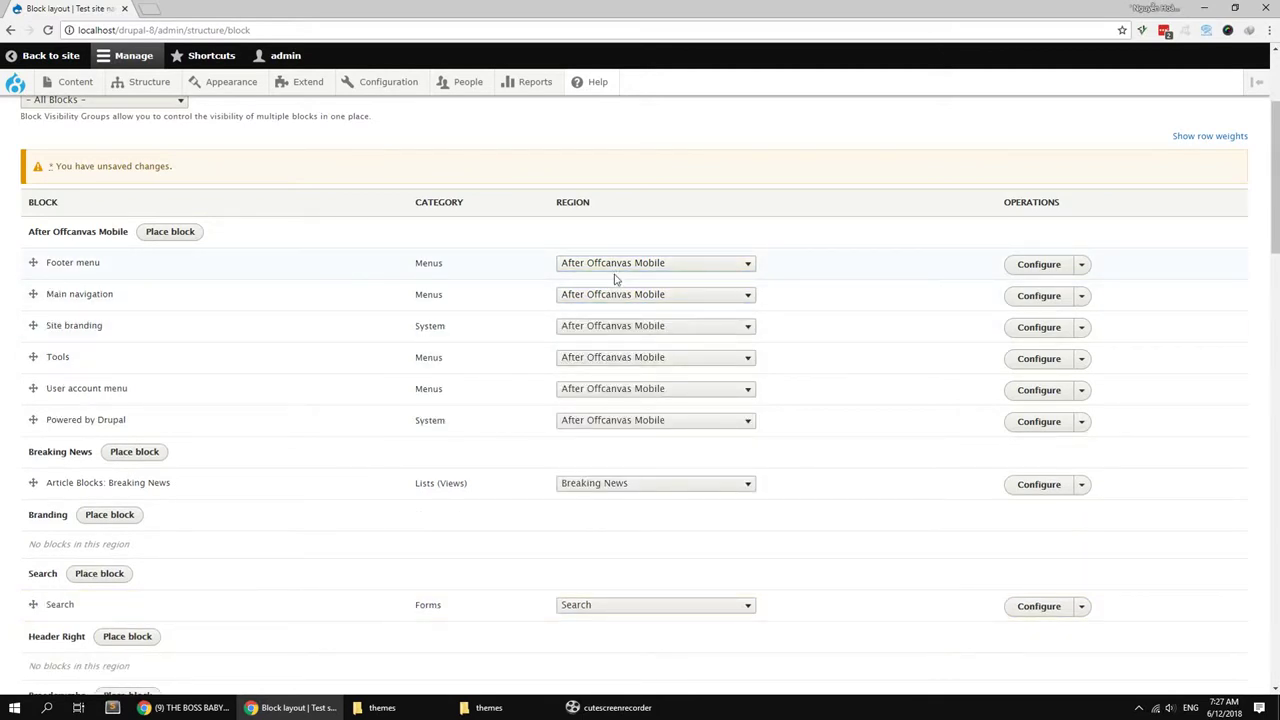
Step: Set the Footer menu block's region to None and assign the Main navigation block to the Main menu region
left_click(601, 266)
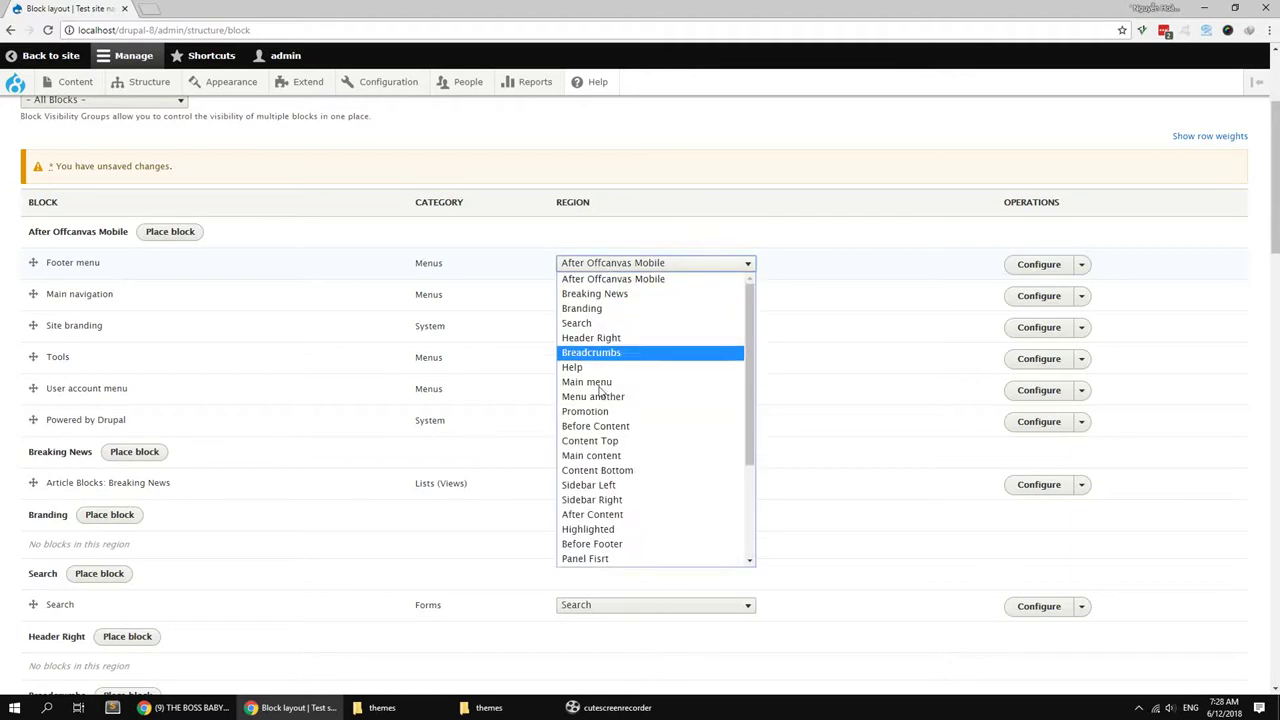
scroll(650, 450, "down", 4)
left_click(600, 557)
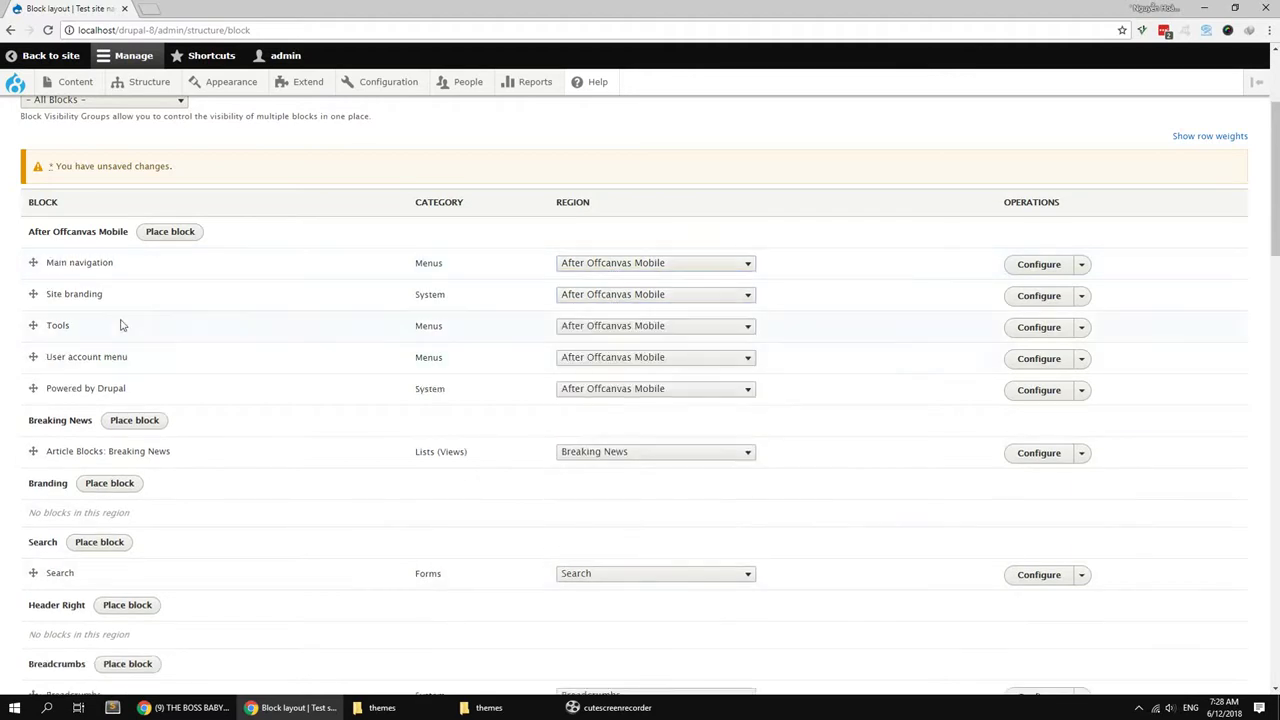
left_click(567, 268)
left_click(600, 380)
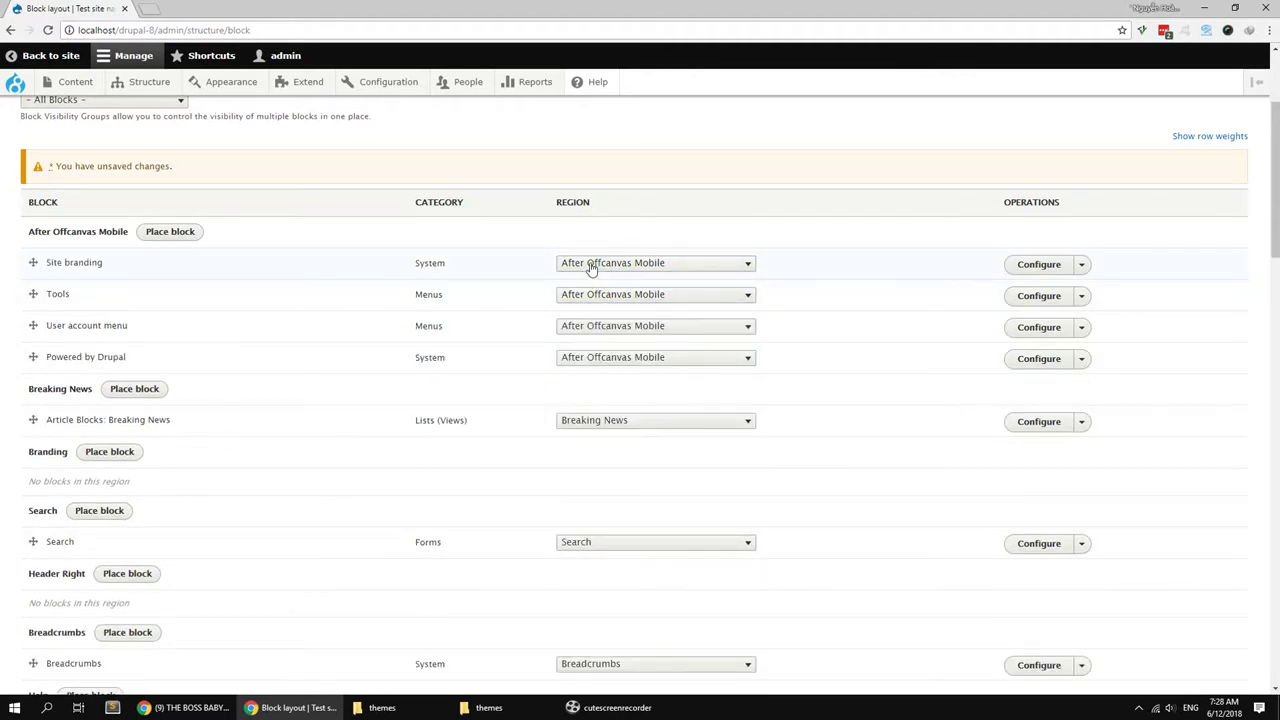
Step: Assign the Site branding block to the Branding region and set the Tools block's region to None
left_click(591, 268)
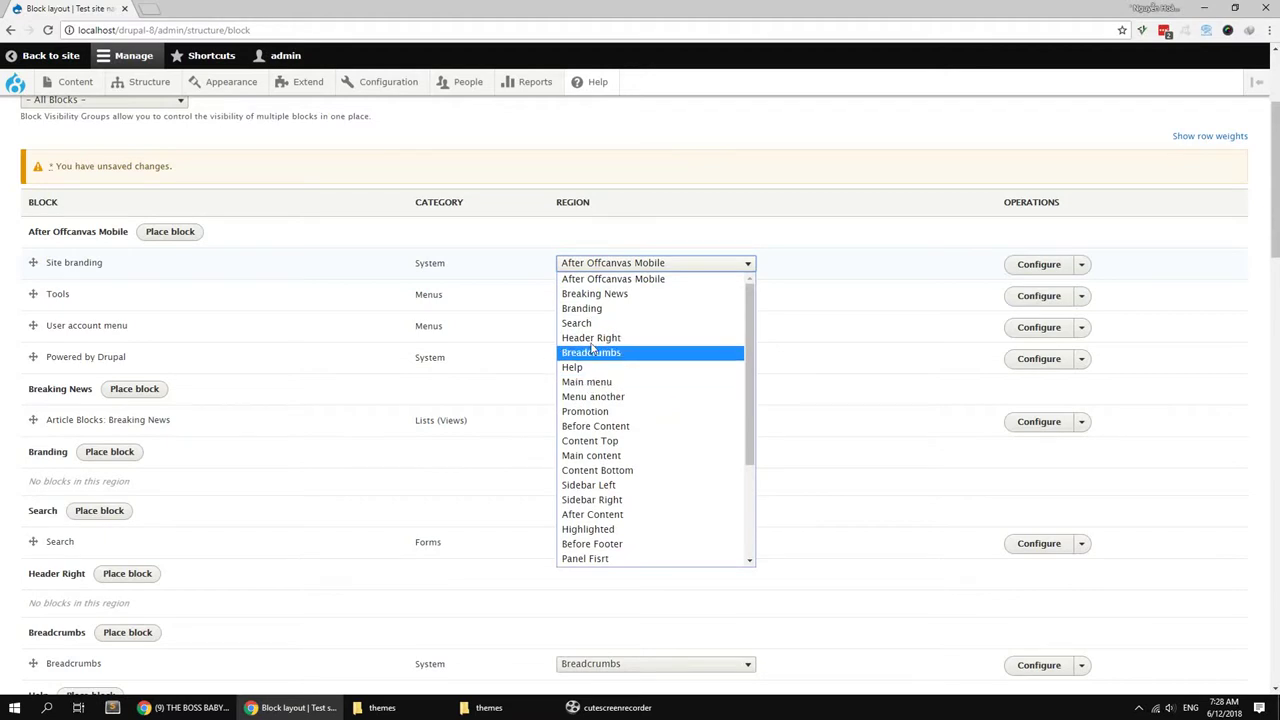
left_click(588, 309)
left_click(606, 265)
scroll(612, 408, "down", 5)
left_click(589, 562)
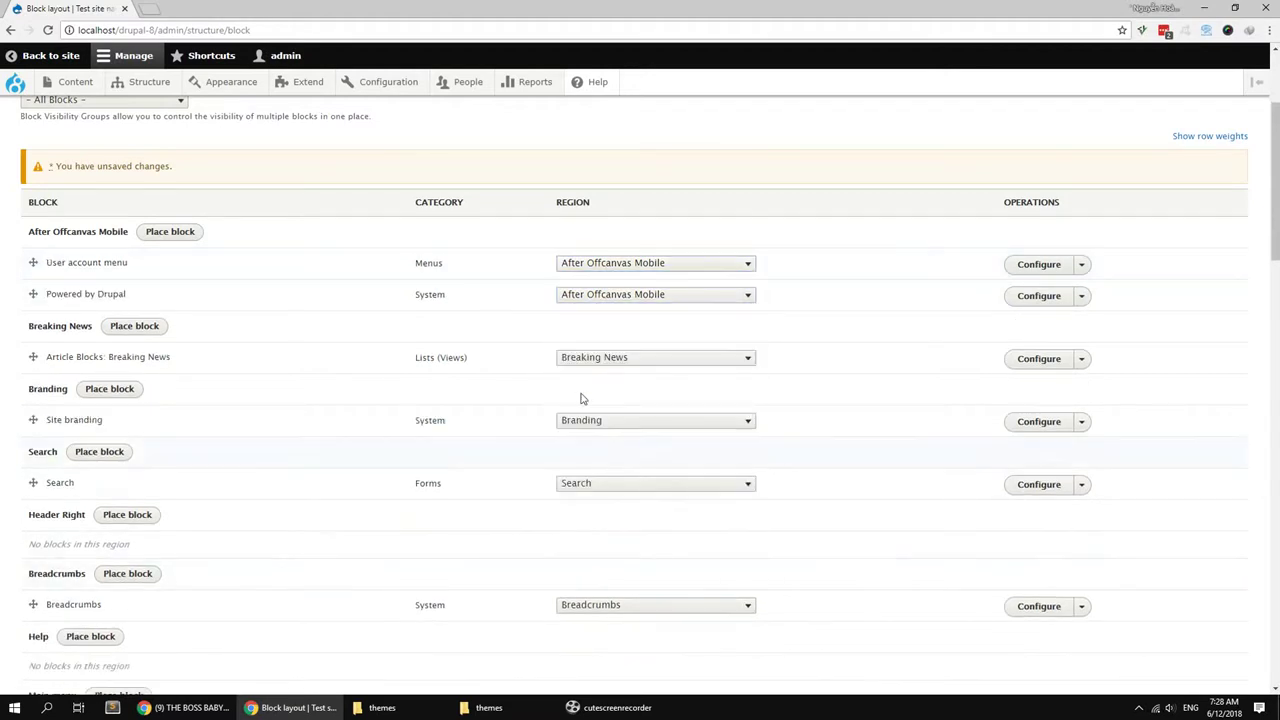
Step: Set the region of the User account menu and Powered by Drupal blocks to None
left_click(612, 265)
scroll(612, 400, "down", 5)
left_click(610, 568)
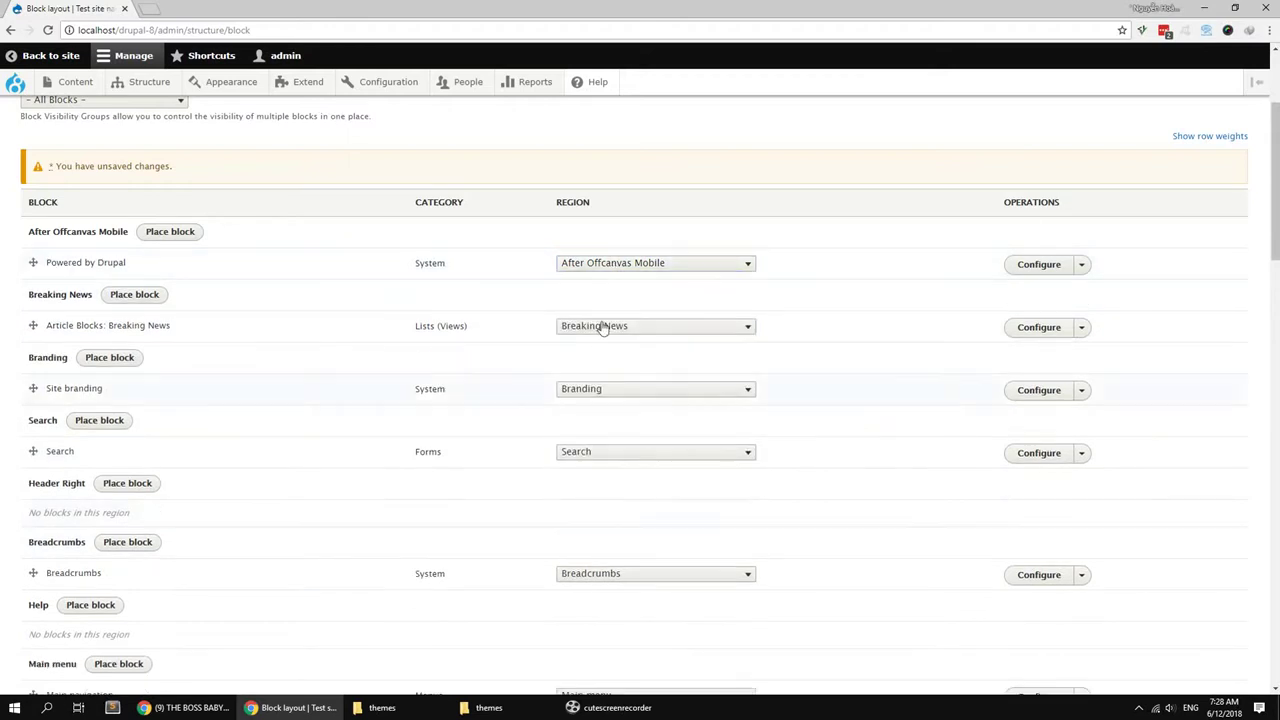
left_click(598, 264)
scroll(600, 450, "down", 5)
left_click(590, 566)
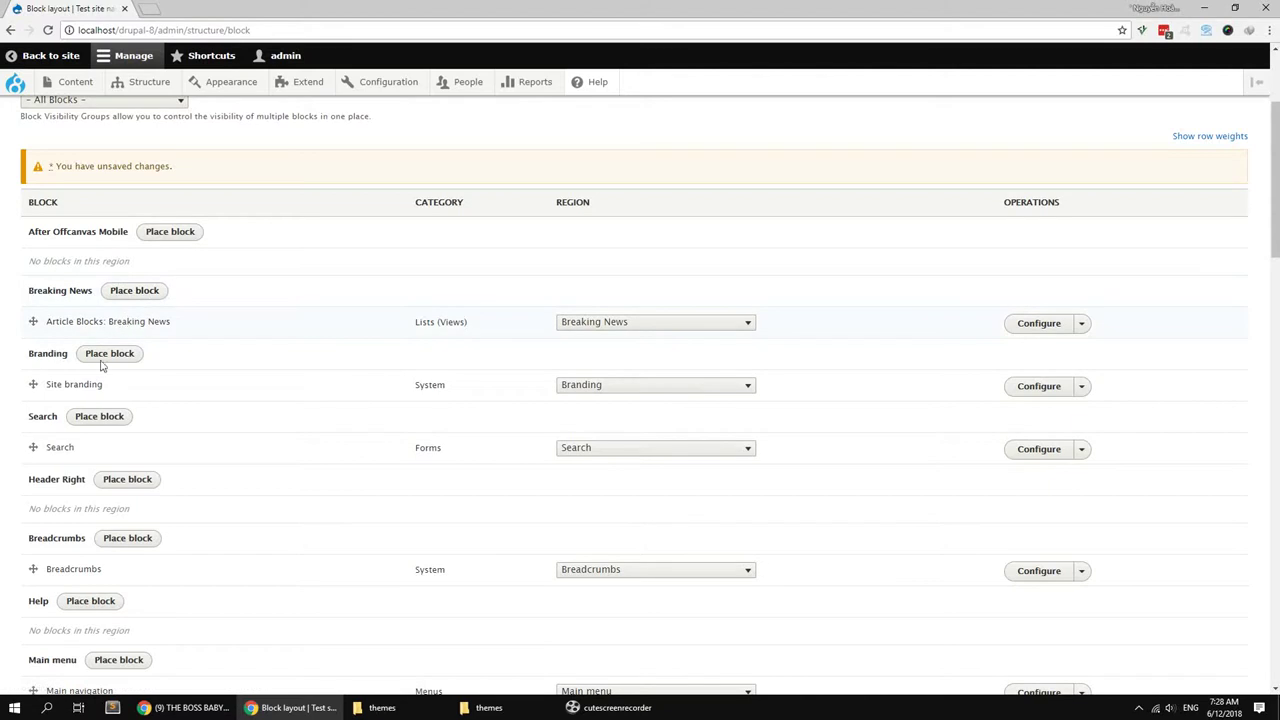
Step: In the Main content region, set the Page title block to None and move the Tabs block to Breadcrumbs
scroll(112, 378, "down", 2)
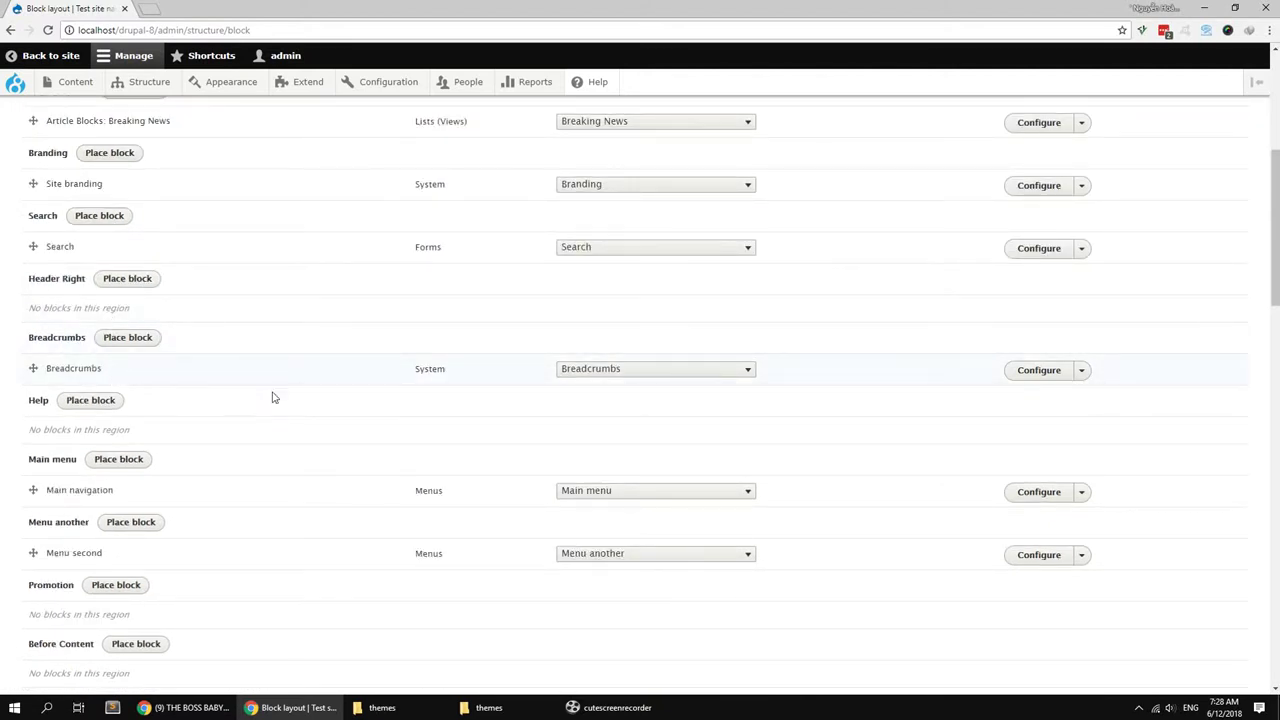
scroll(419, 413, "down", 2)
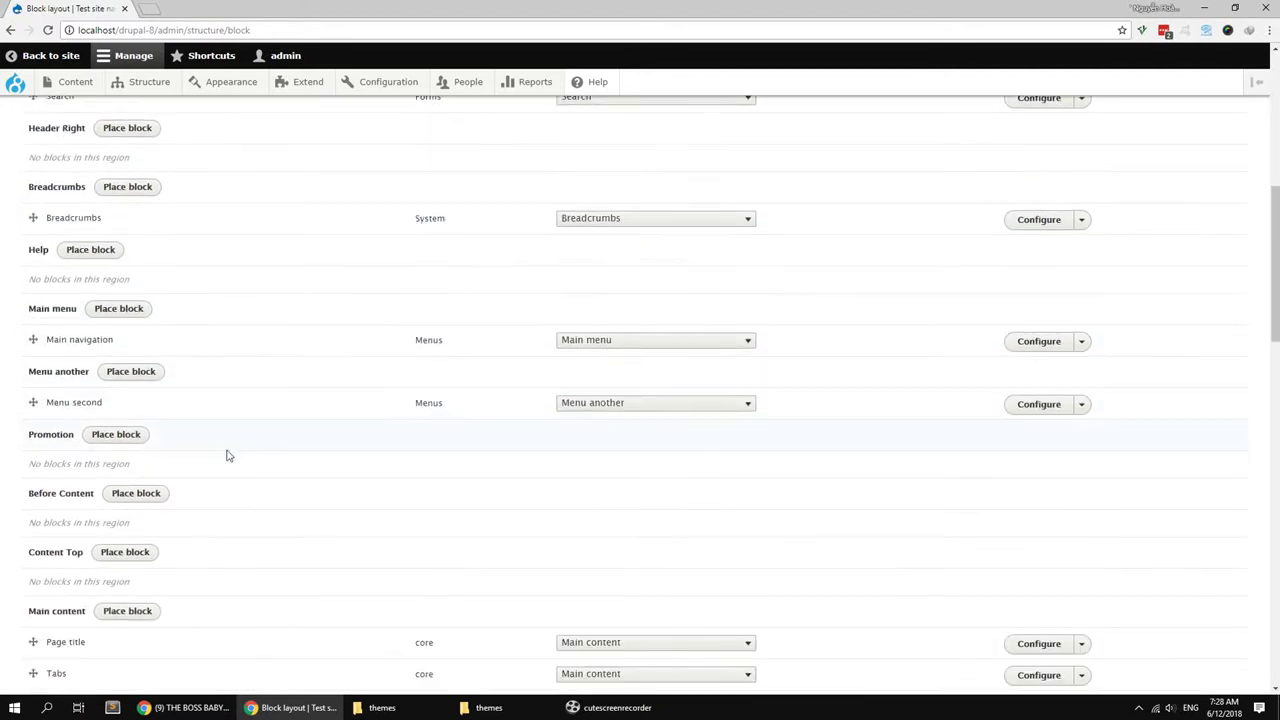
scroll(108, 385, "down", 3)
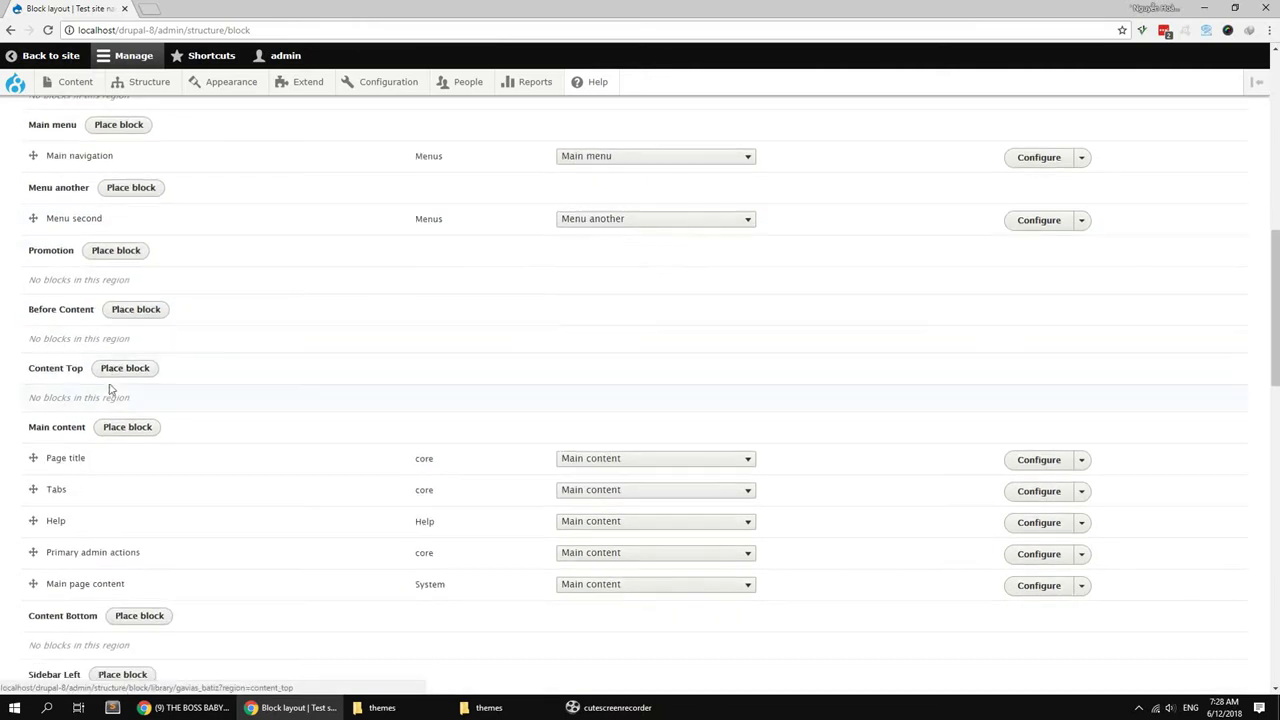
left_click(566, 325)
scroll(616, 460, "down", 2)
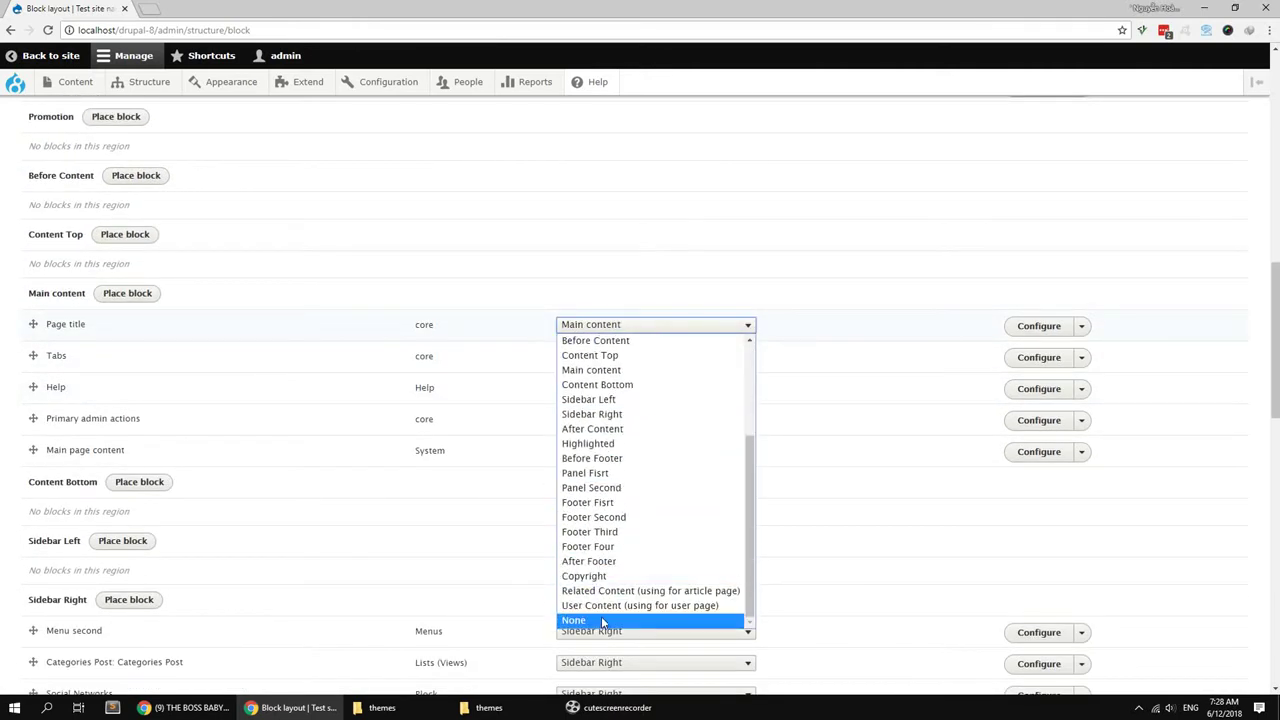
left_click(600, 622)
left_click(598, 325)
left_click(590, 414)
Step: Assign the Help, Primary admin actions and Status messages blocks to the Help region and save the block layout
left_click(598, 325)
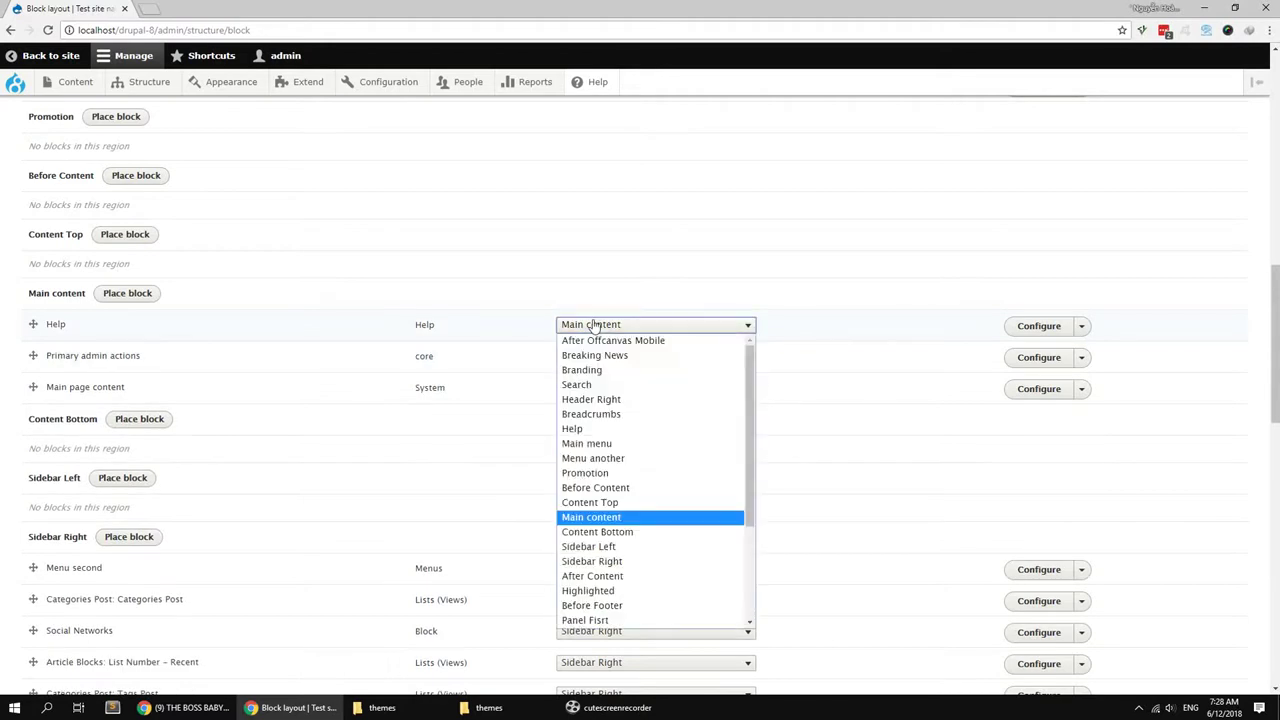
left_click(588, 428)
left_click(590, 325)
left_click(583, 429)
scroll(331, 446, "down", 4)
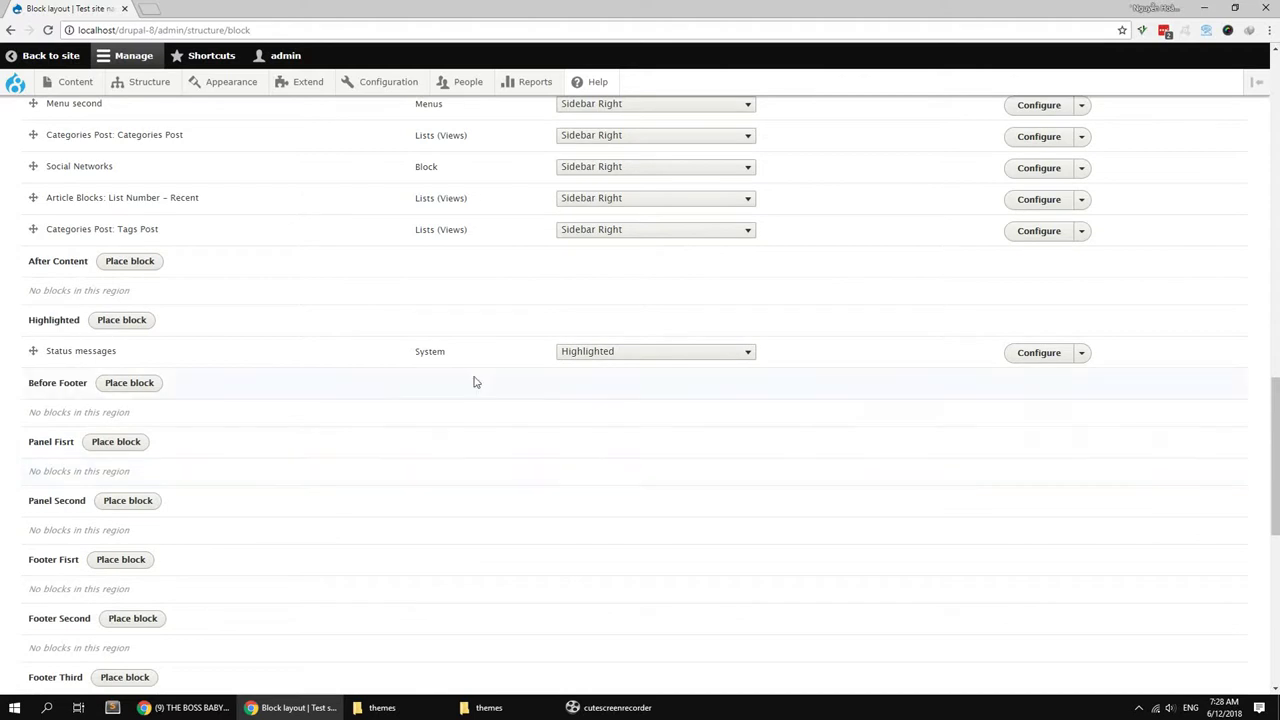
left_click(576, 352)
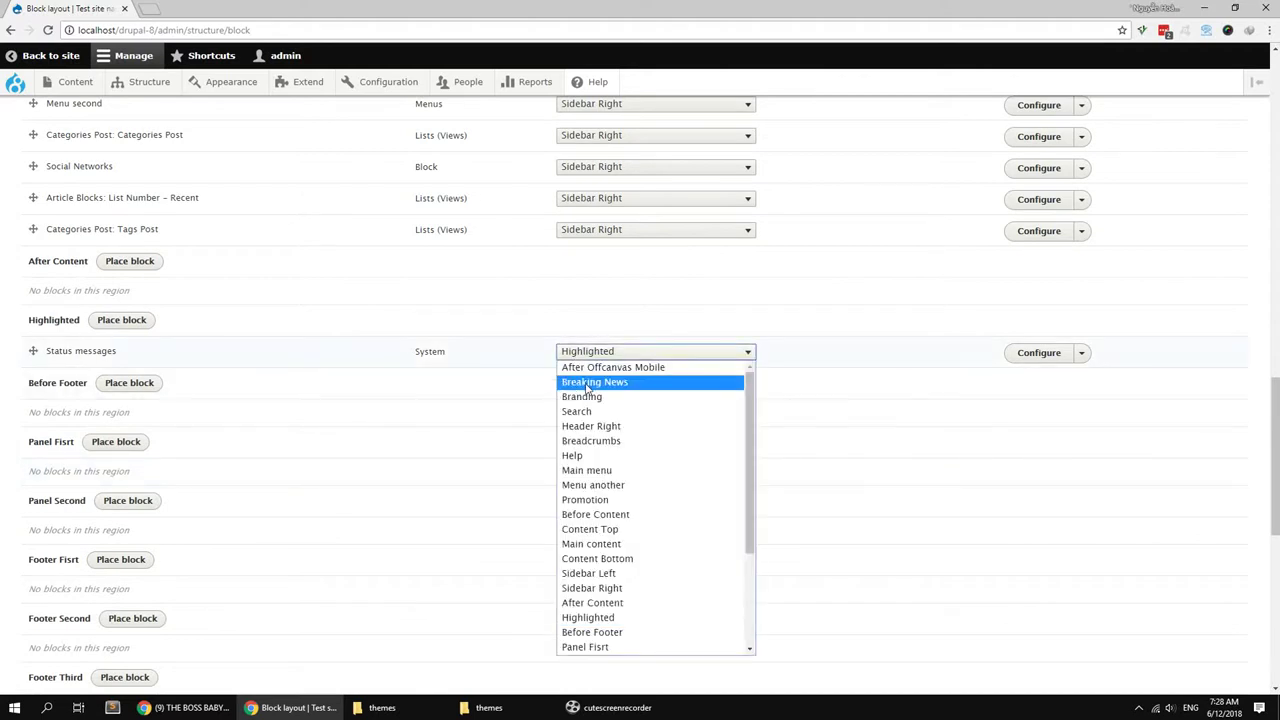
left_click(597, 457)
scroll(381, 476, "down", 6)
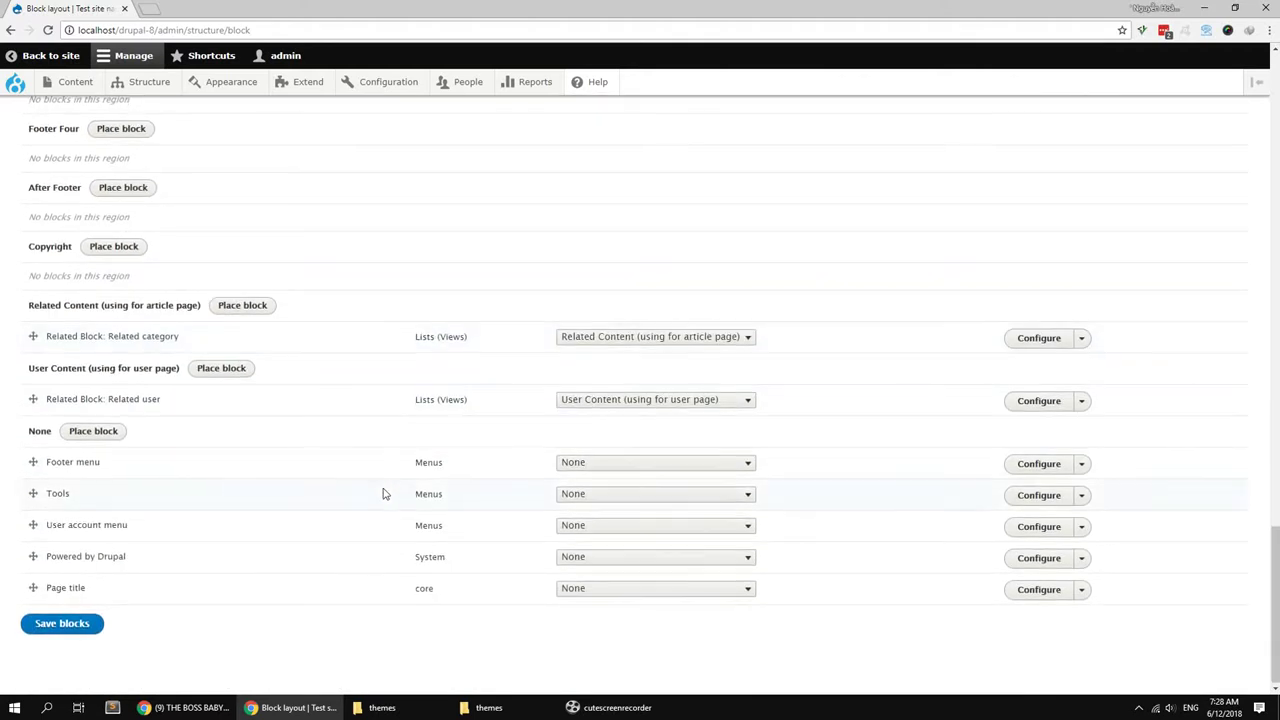
left_click(88, 624)
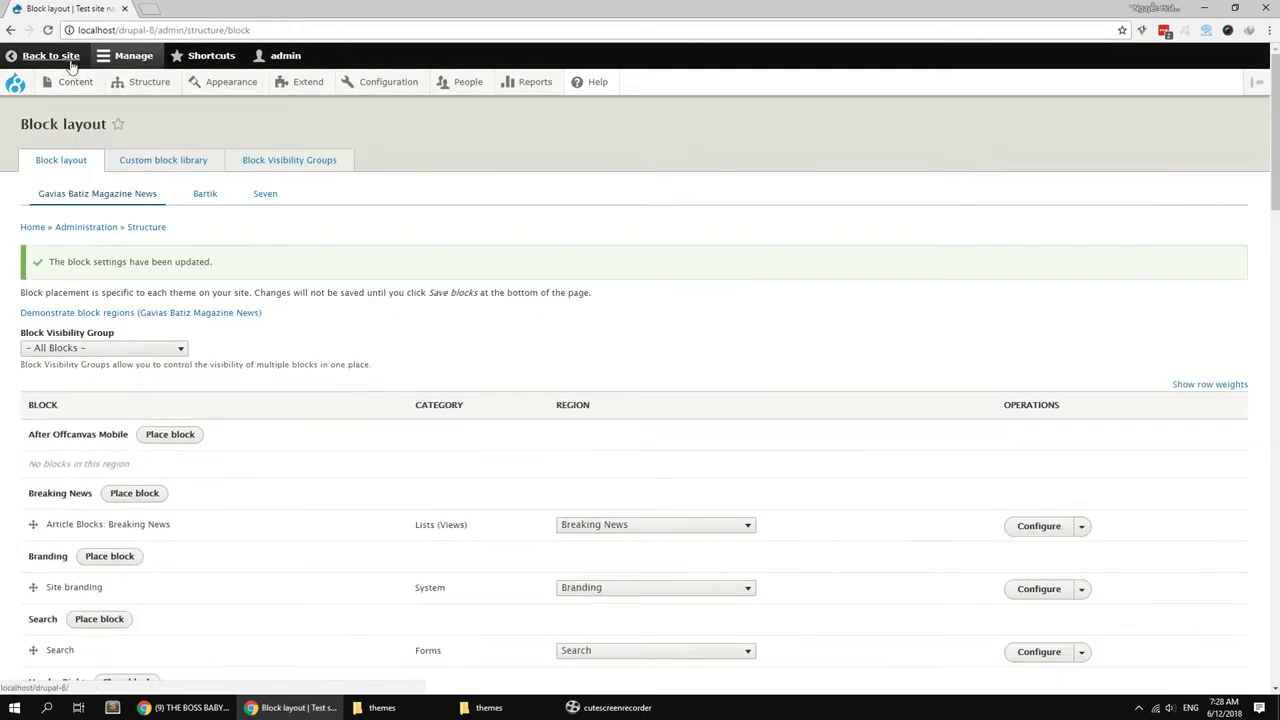
Step: Open the site's front page to check the block layout in the Batiz theme
left_click(69, 60)
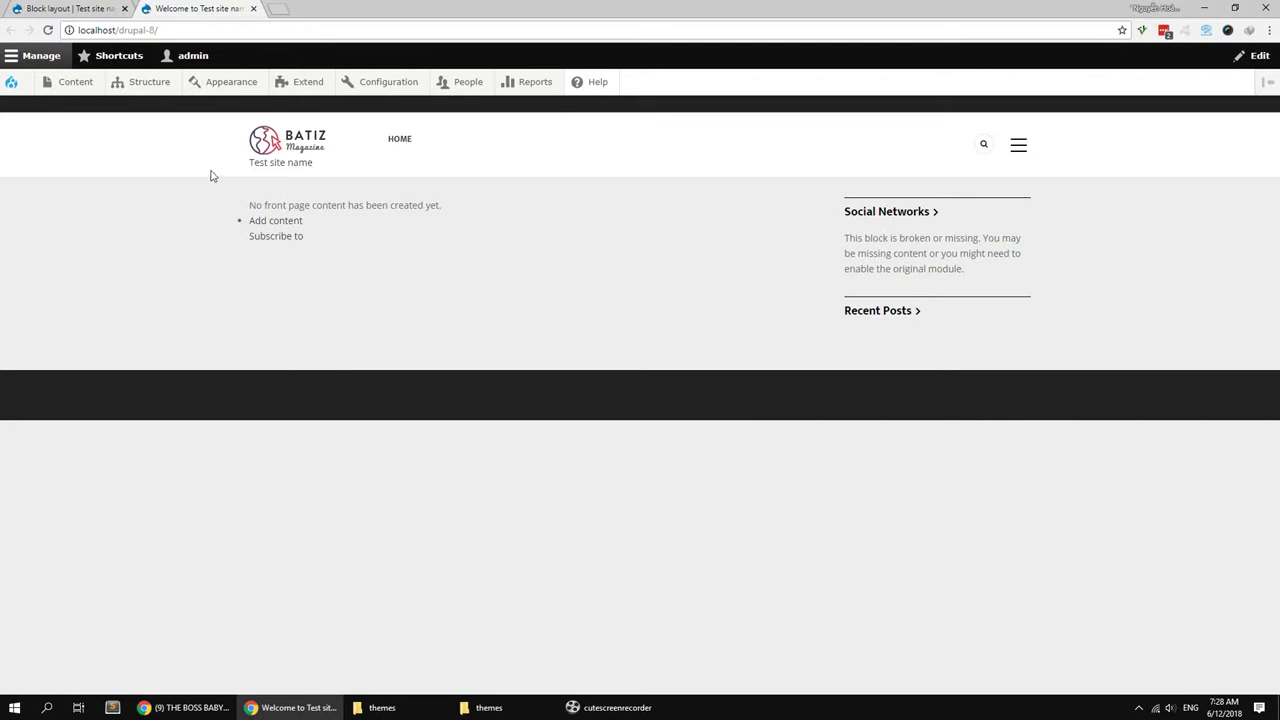
mouse_move(153, 93)
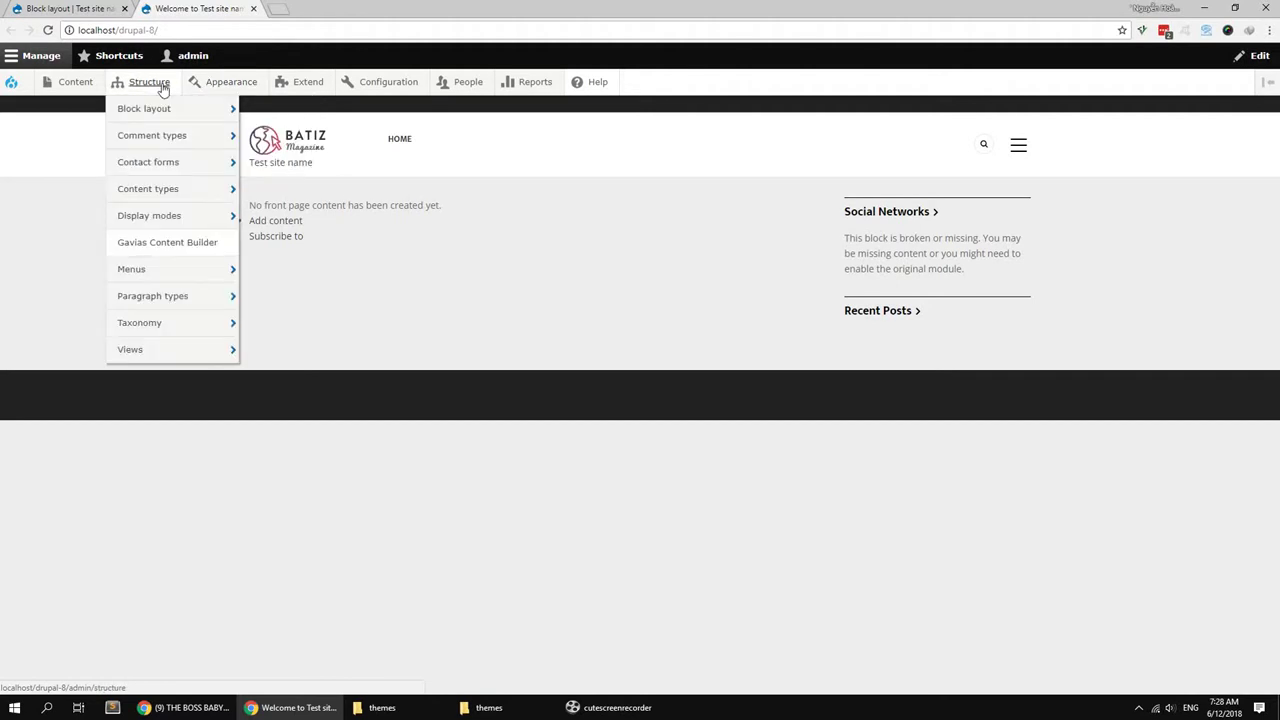
mouse_move(171, 195)
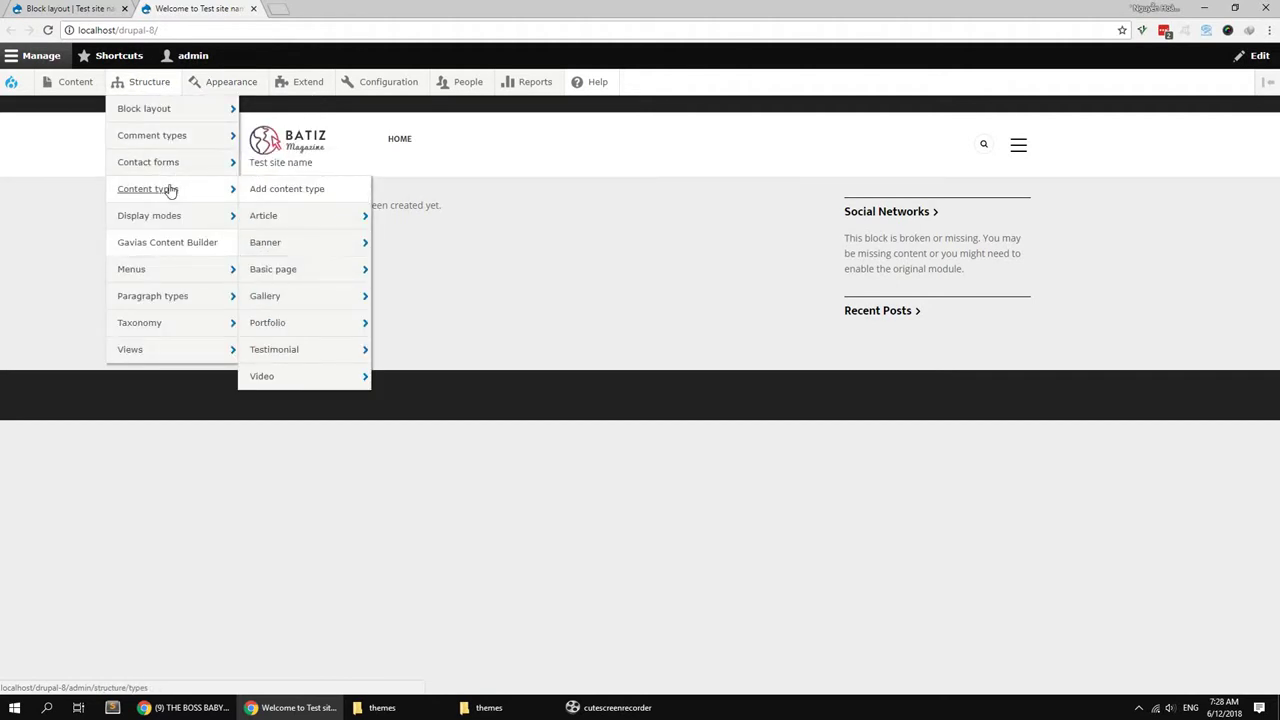
Step: Start a new Basic page and title it "Home Page"
left_click(70, 82)
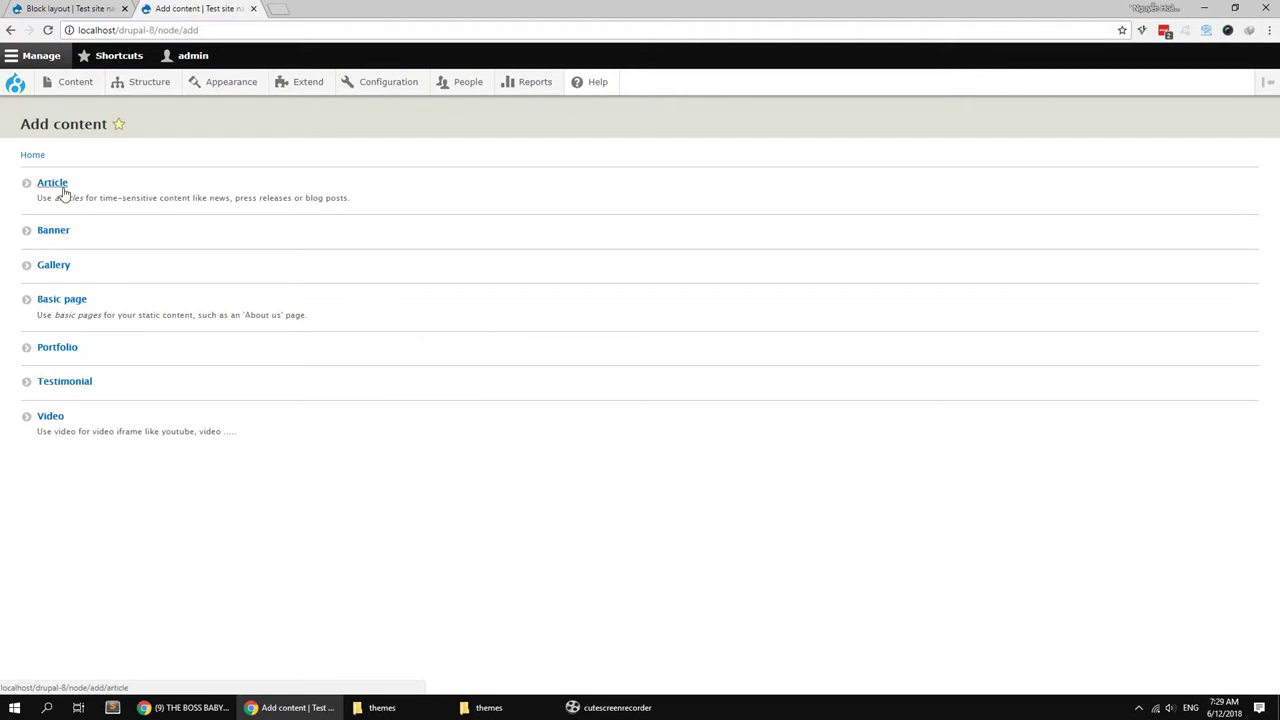
left_click(62, 300)
left_click(166, 197)
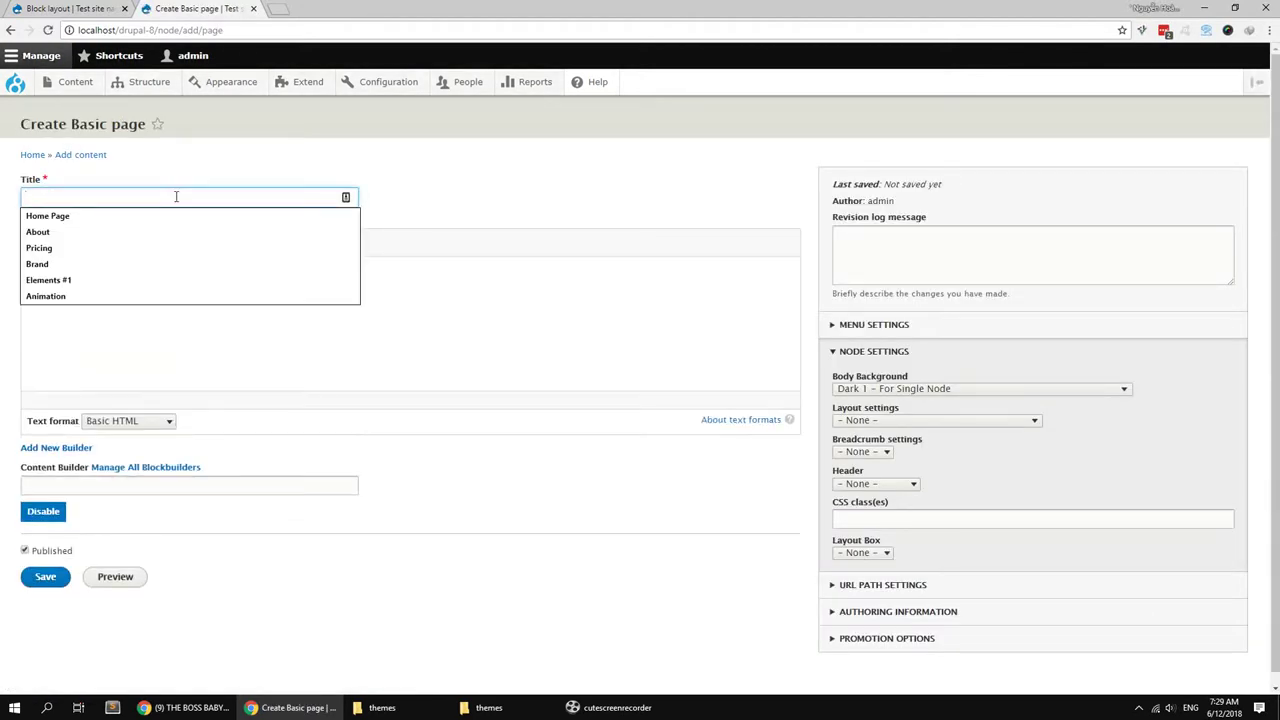
type("Home Page")
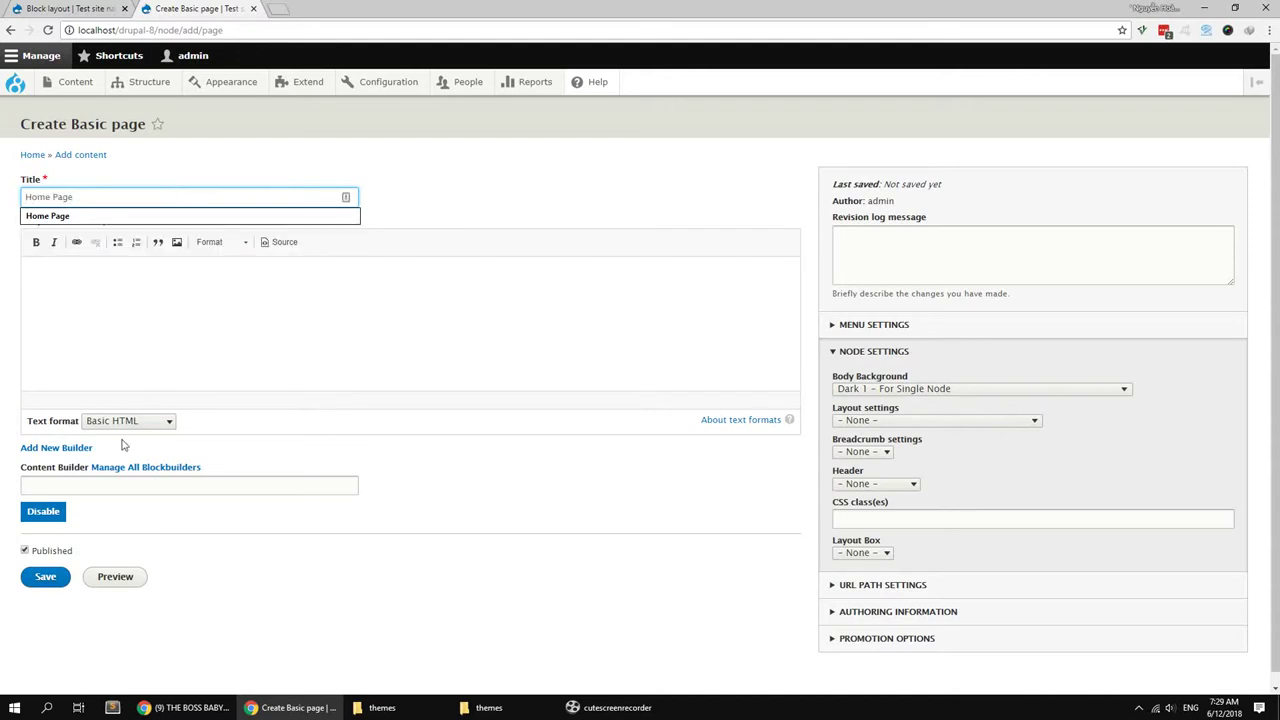
Step: Add a new Gavias content builder titled "Home Page" and use it for the page's Content Builder field
left_click(56, 448)
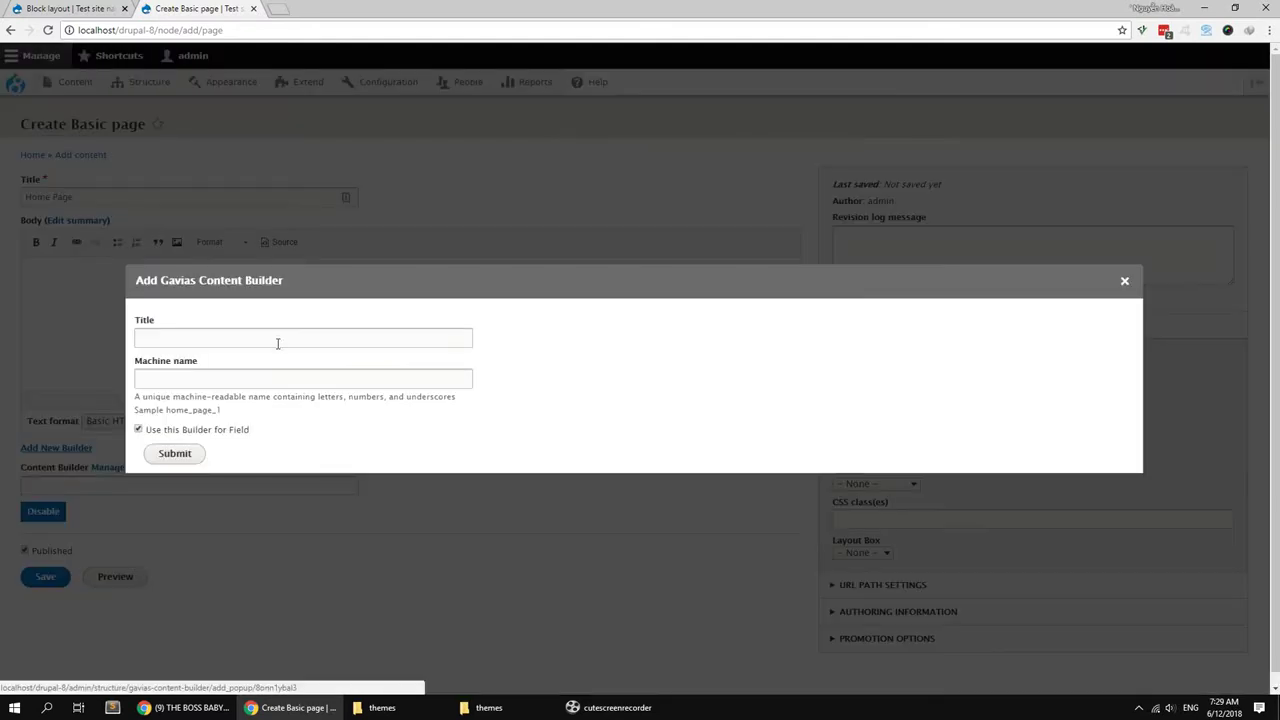
left_click(283, 337)
type("Home ")
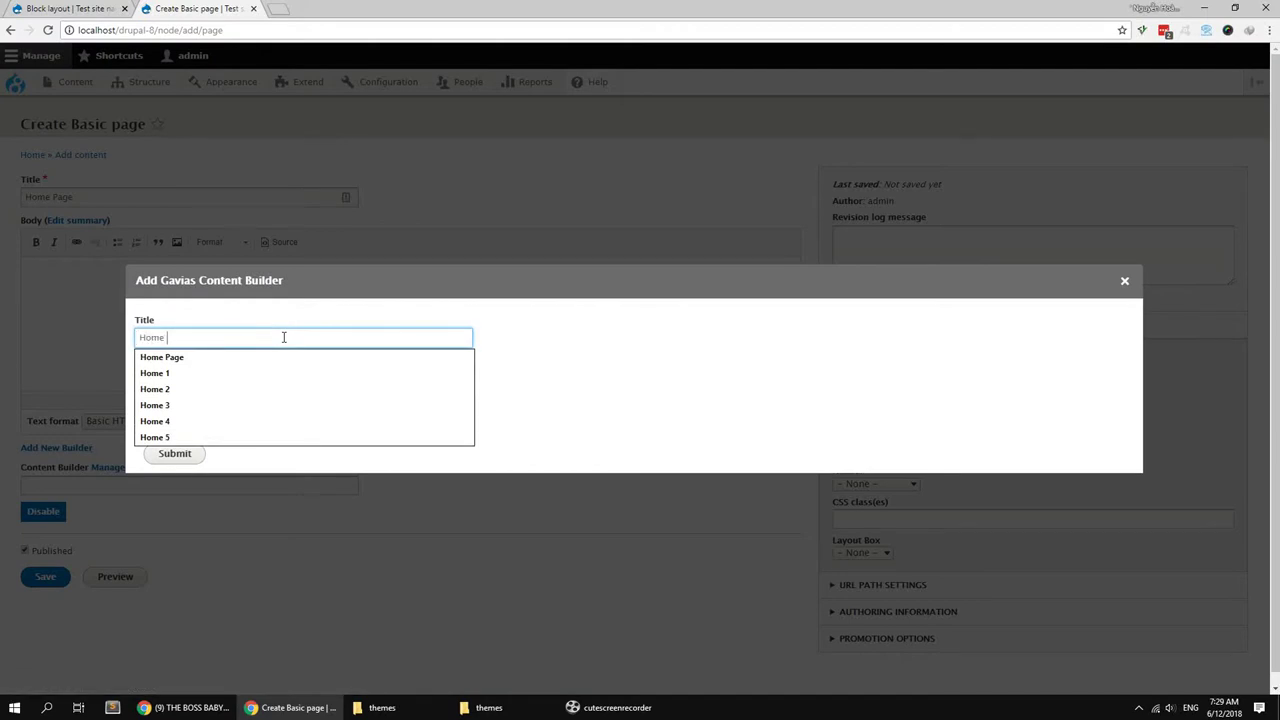
type("Page")
left_click(192, 452)
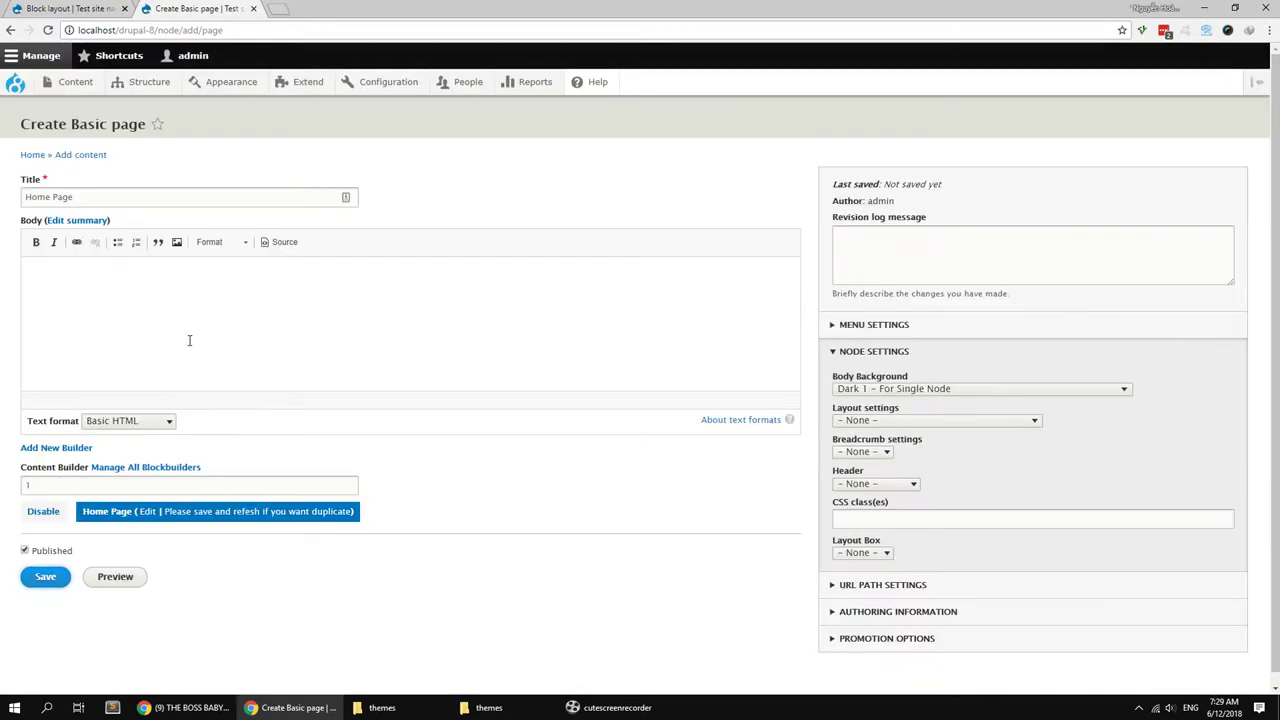
Step: Set the page's body background to Dark 2, its layout to full width with no sidebar (for block builder), and disable the breadcrumb
left_click(858, 394)
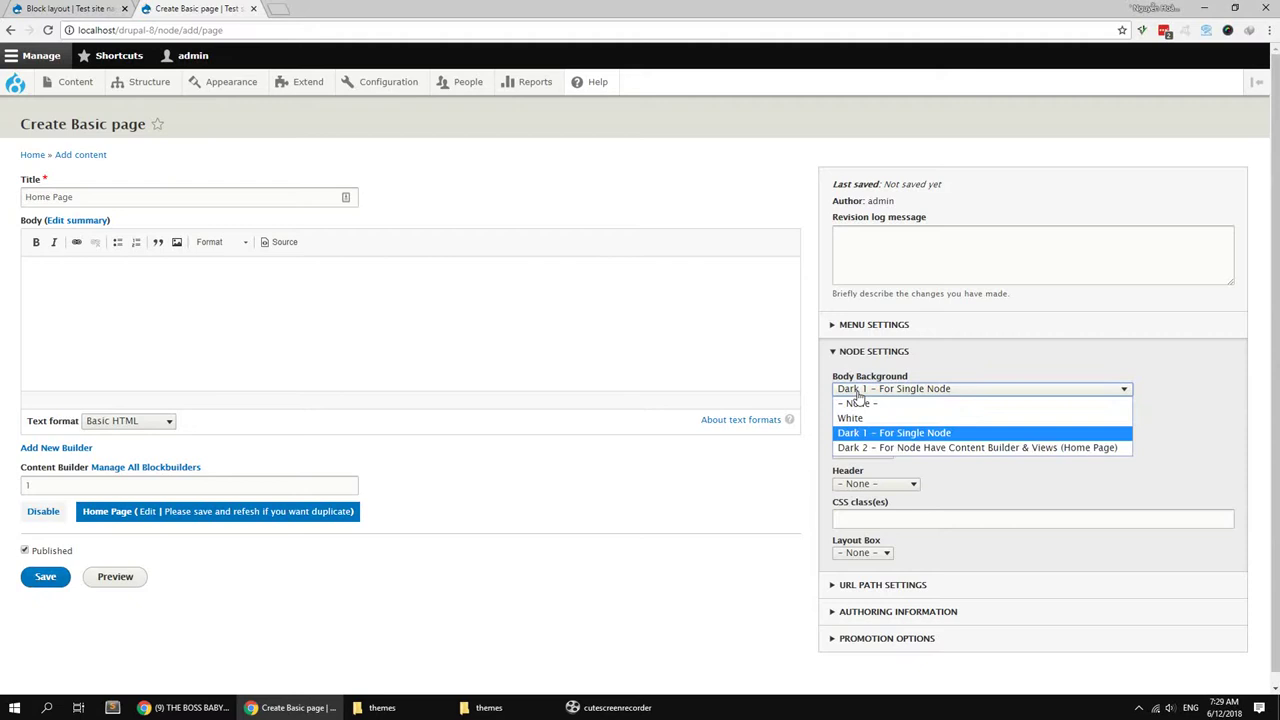
left_click(878, 448)
left_click(898, 422)
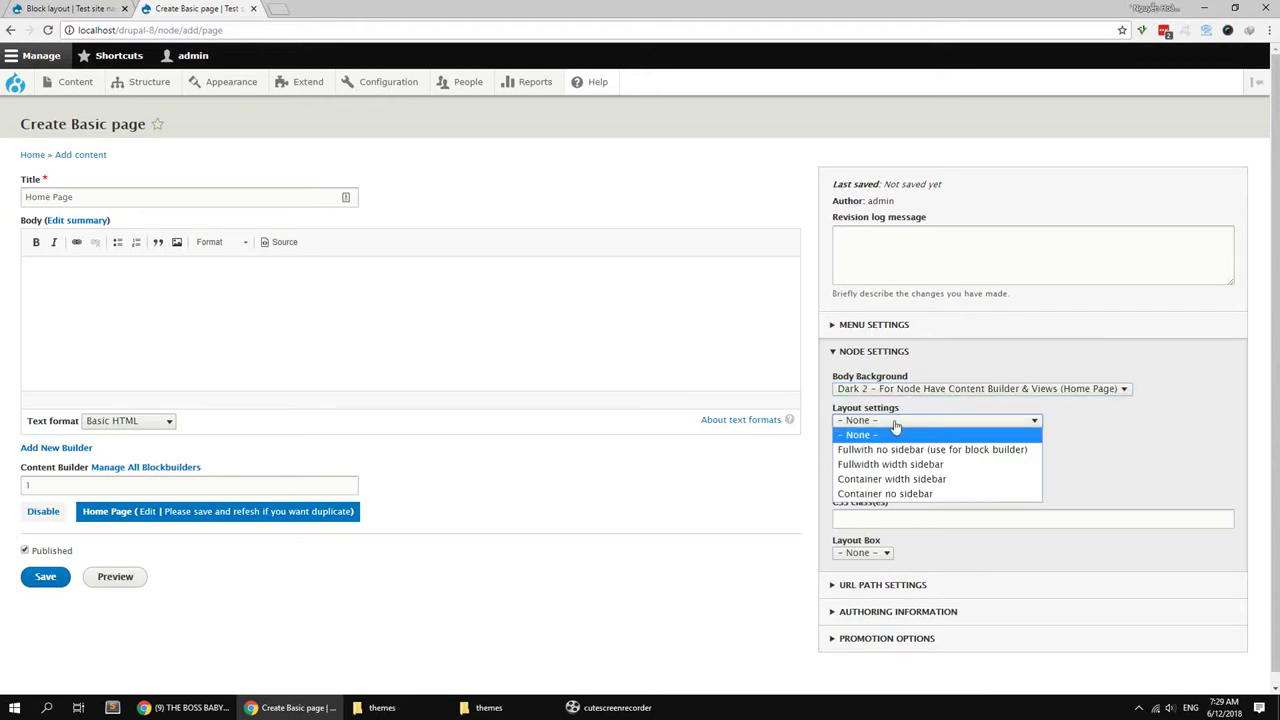
left_click(890, 450)
left_click(877, 455)
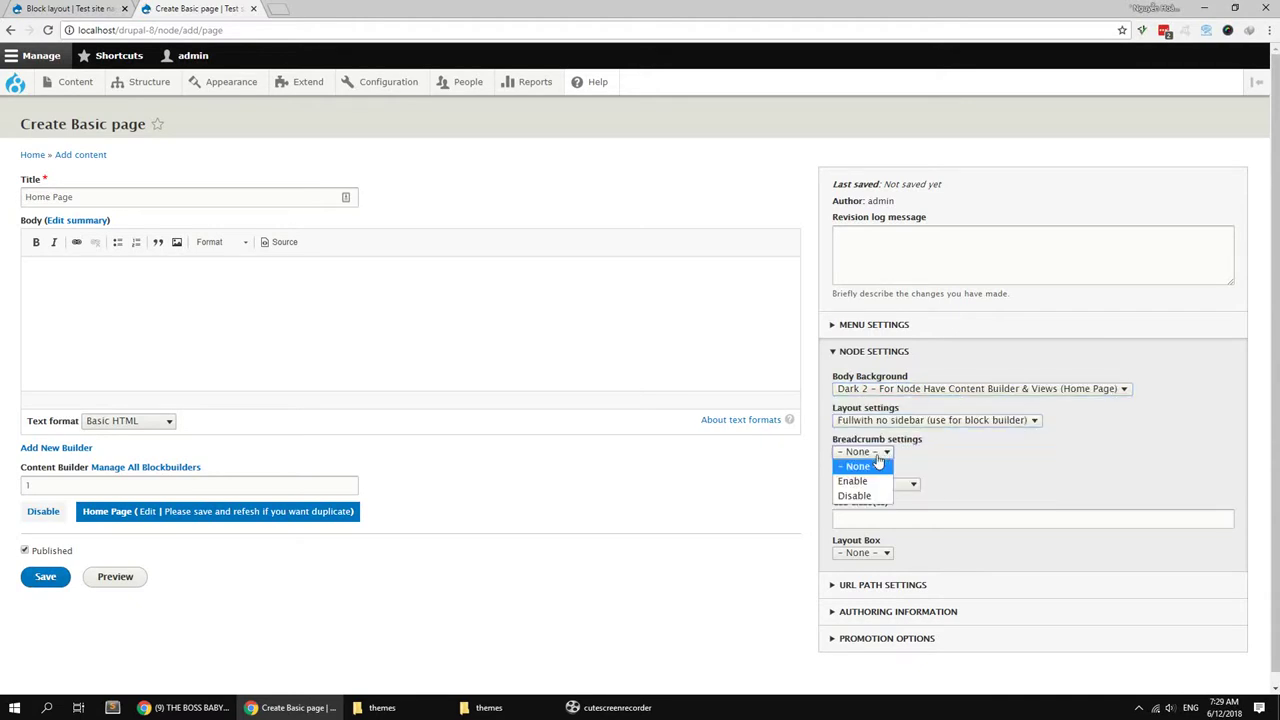
left_click(858, 496)
Step: Add the CSS class hidden-title to the page and save it
left_click(867, 517)
left_click(875, 537)
left_click(45, 576)
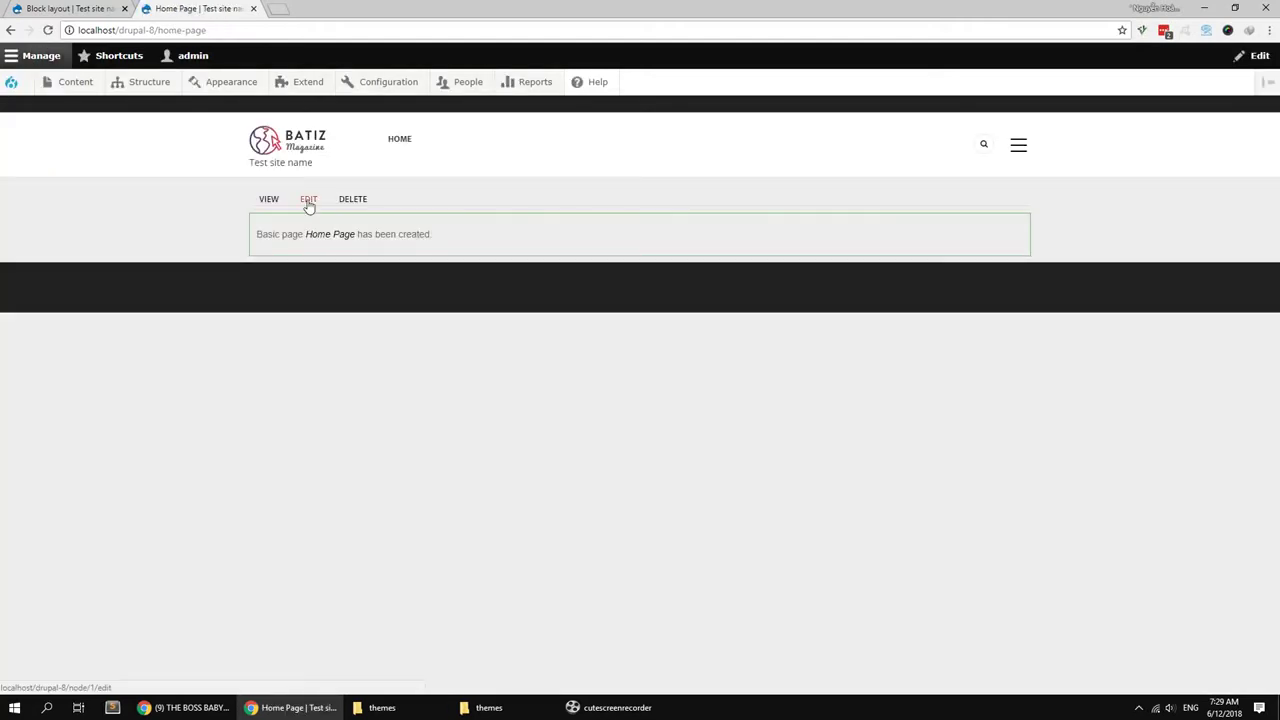
Step: Reopen the saved Home Page for editing and start an import into its Home Page content builder
left_click(309, 201)
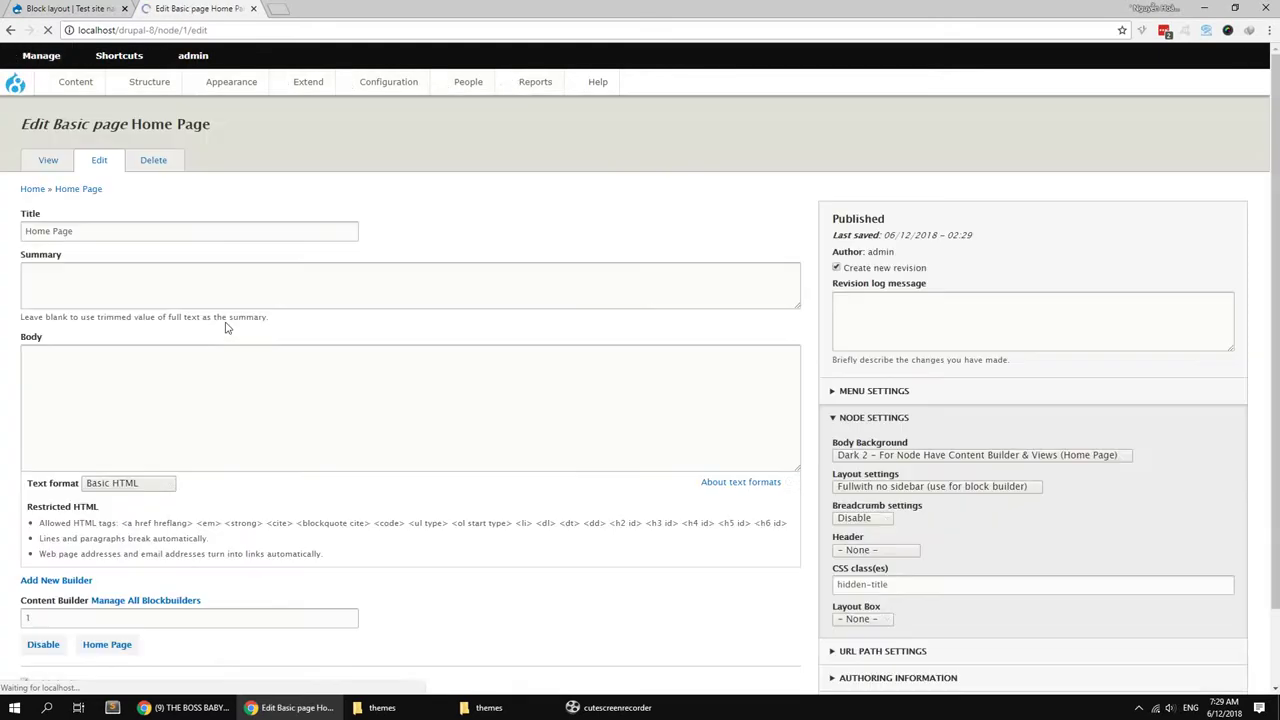
scroll(231, 377, "down", 1)
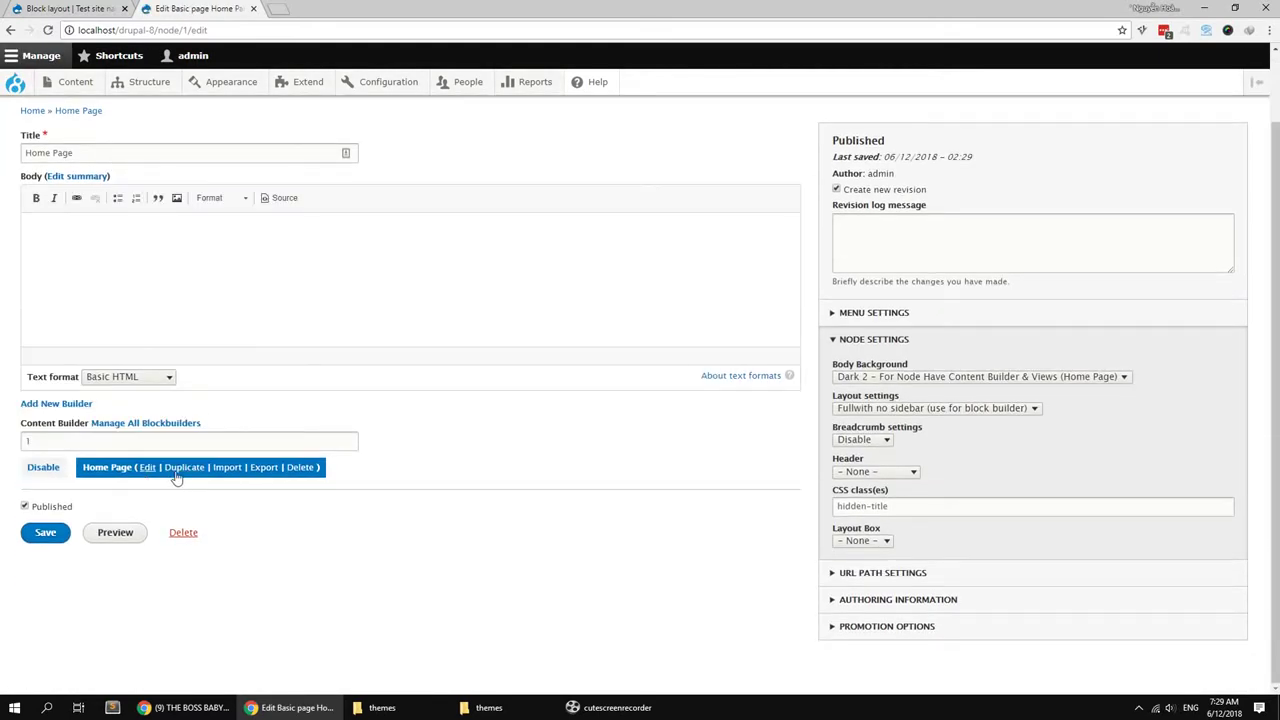
left_click(227, 467)
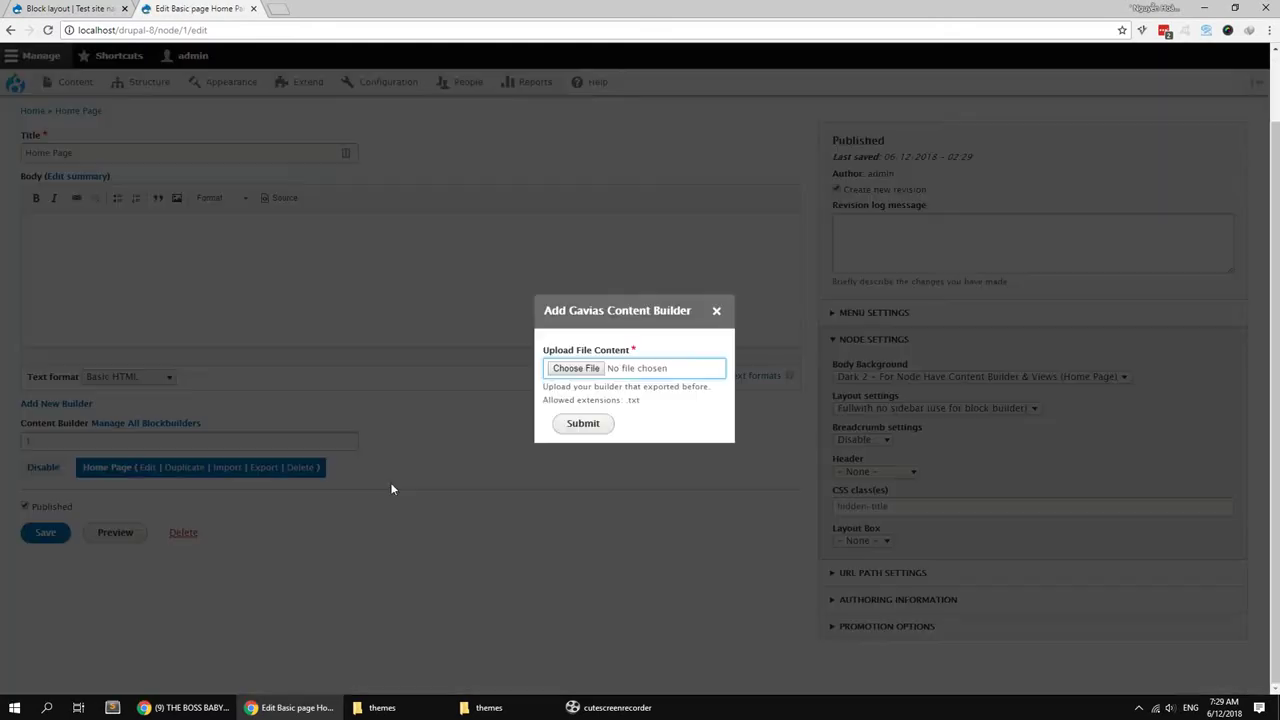
Step: Switch to File Explorer, extract files_export_content_builder.zip in the Batiz theme package folder, and open the extracted folder
left_click(408, 712)
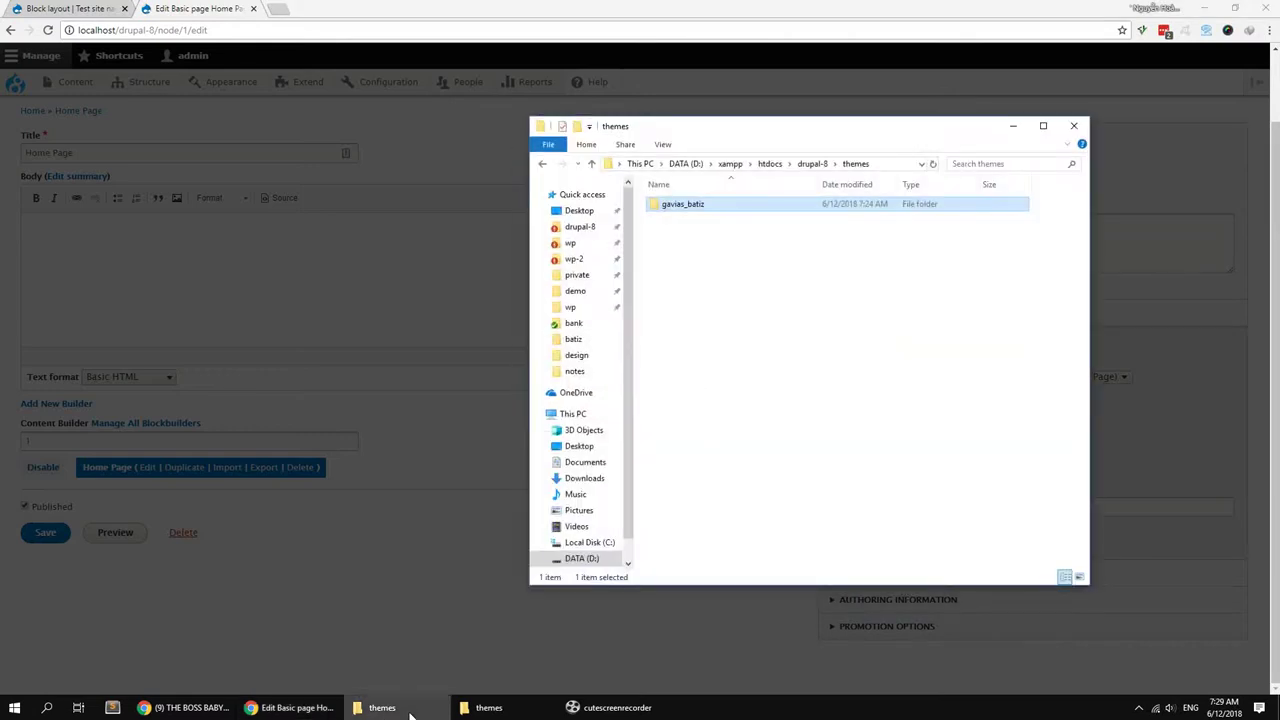
left_click(408, 712)
left_click(489, 707)
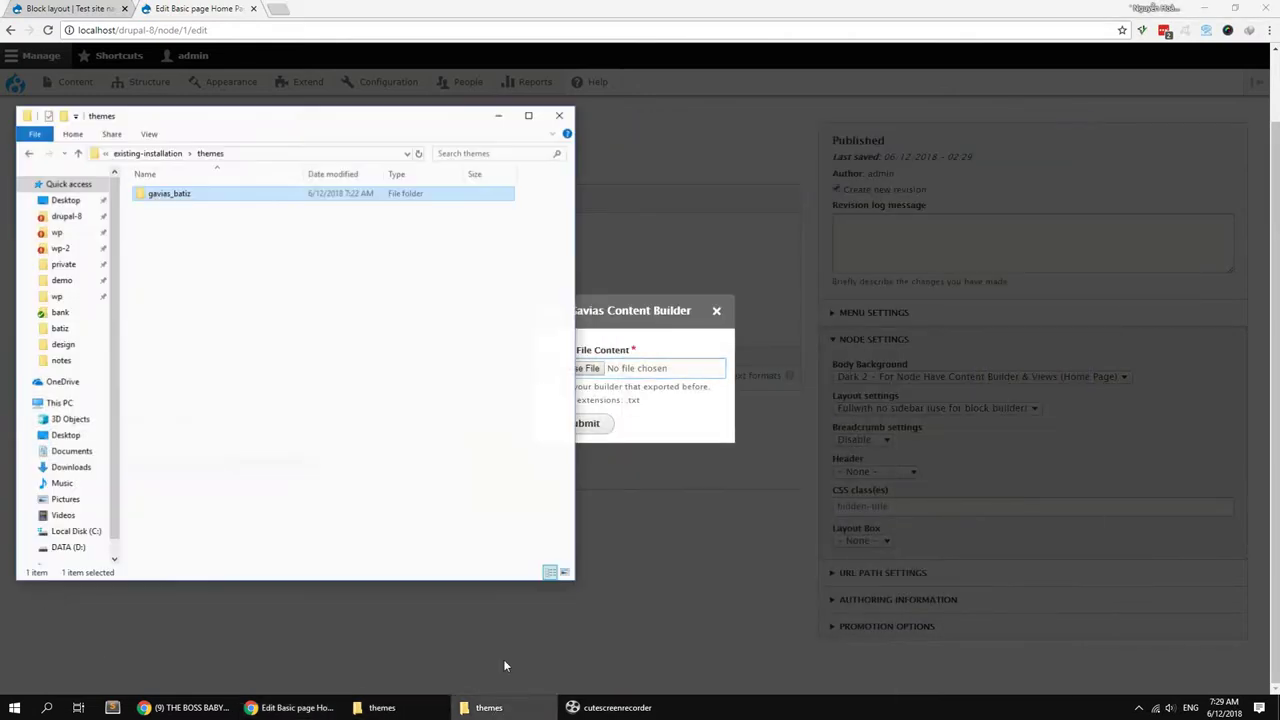
left_click(152, 152)
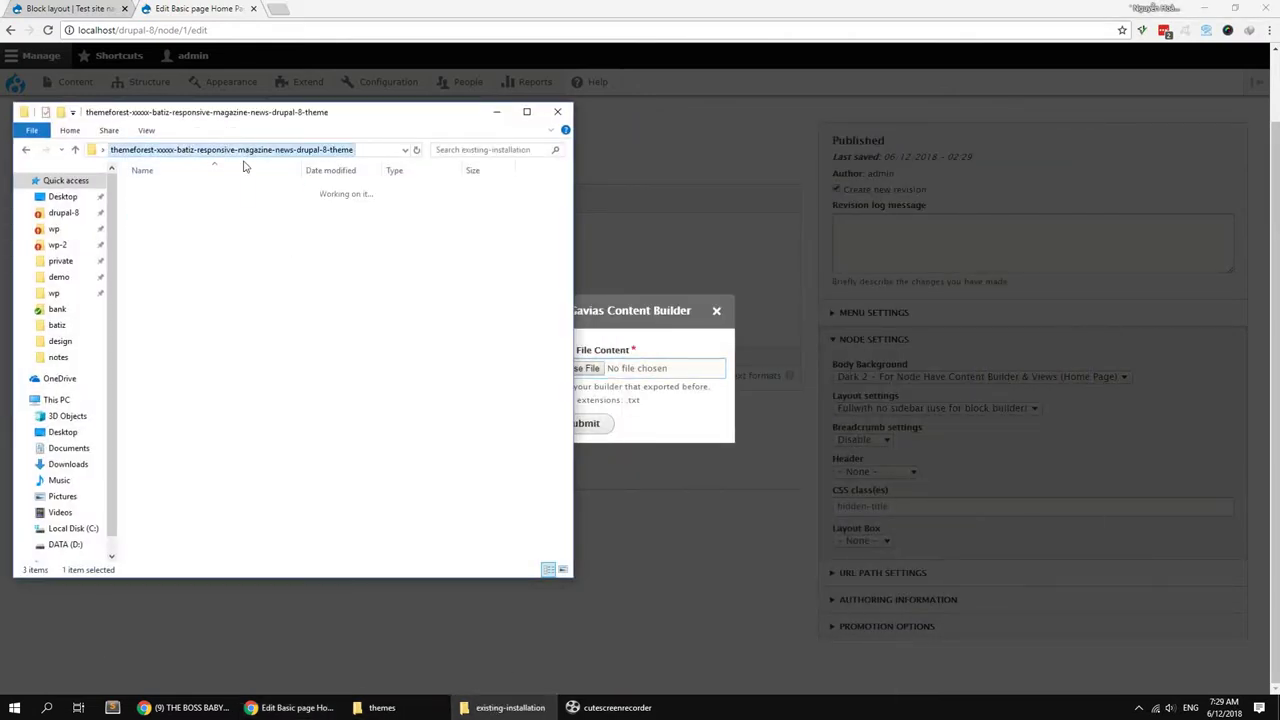
left_click(251, 151)
left_click(220, 232)
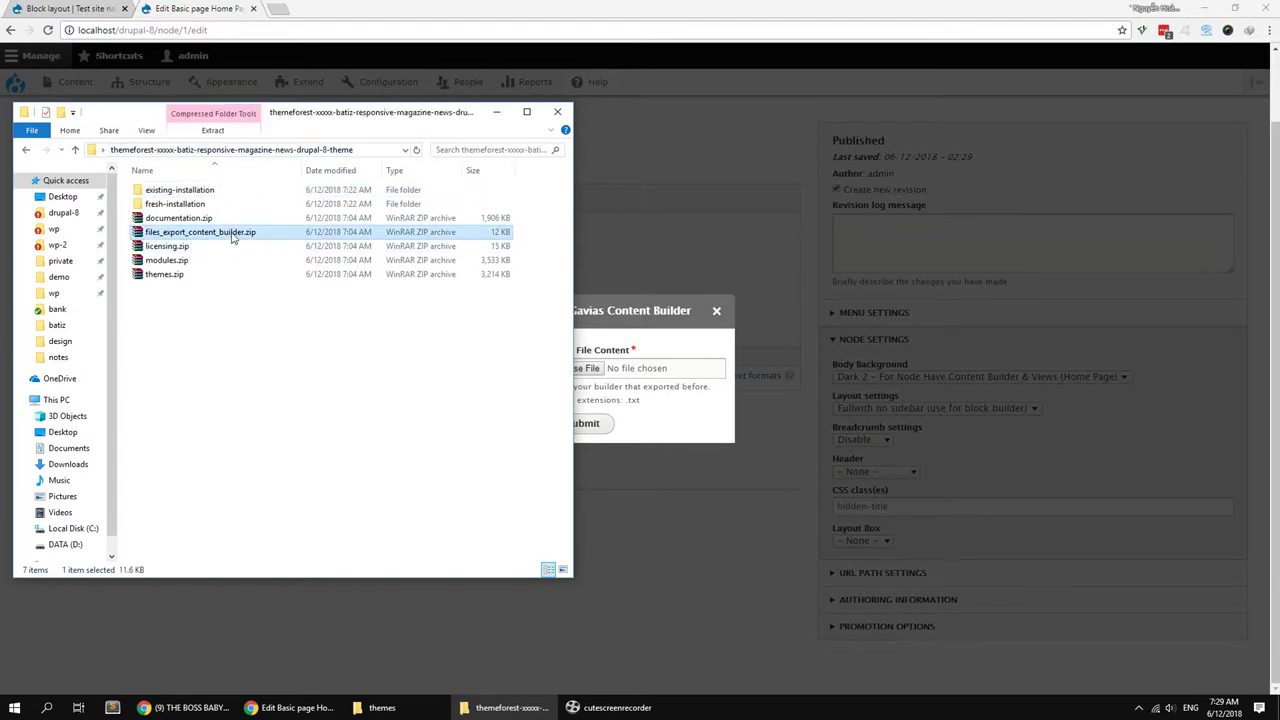
right_click(229, 233)
left_click(285, 317)
double_click(170, 290)
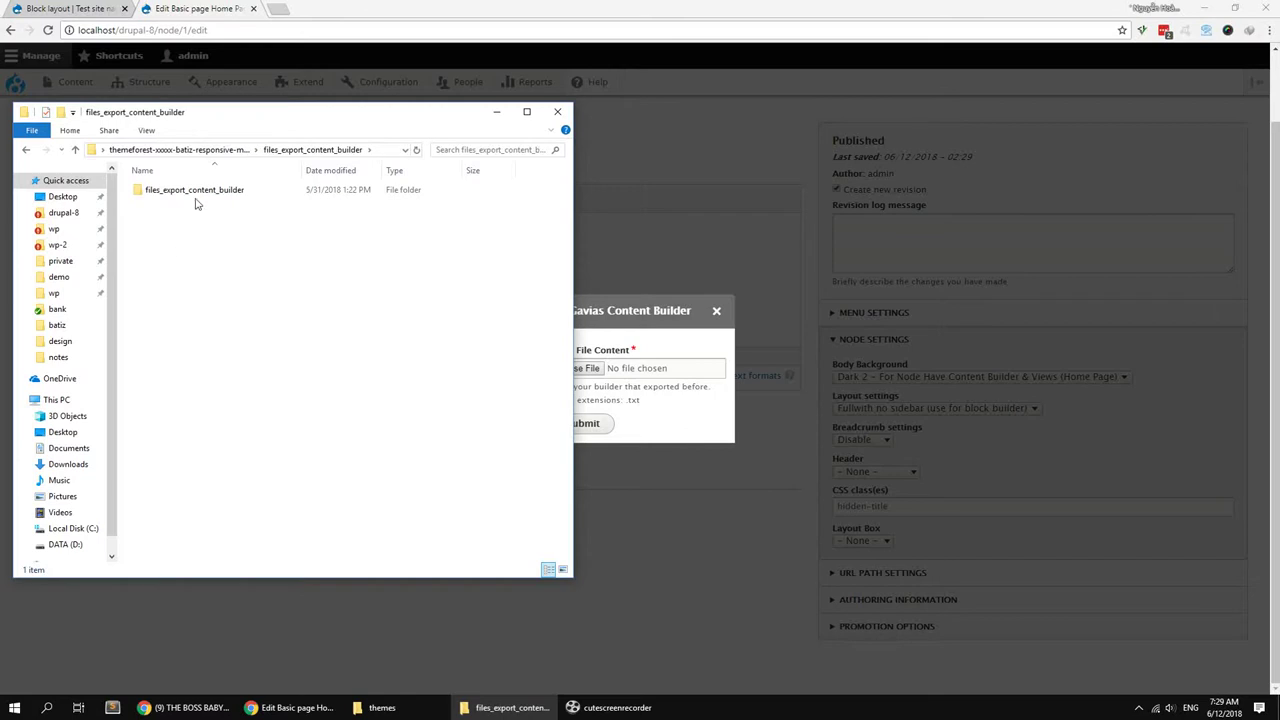
Step: Import an exported home layout text file into the Home Page builder and review the saved page
left_click(168, 218)
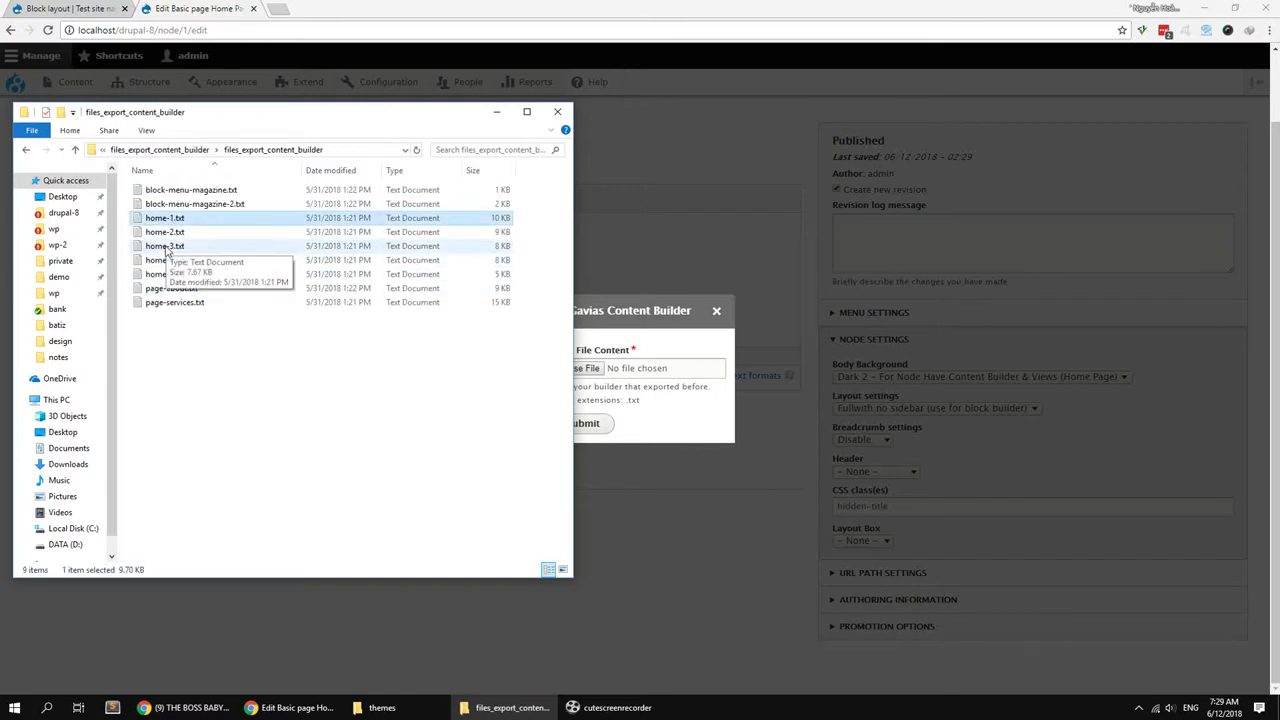
left_click_drag(172, 231, 629, 368)
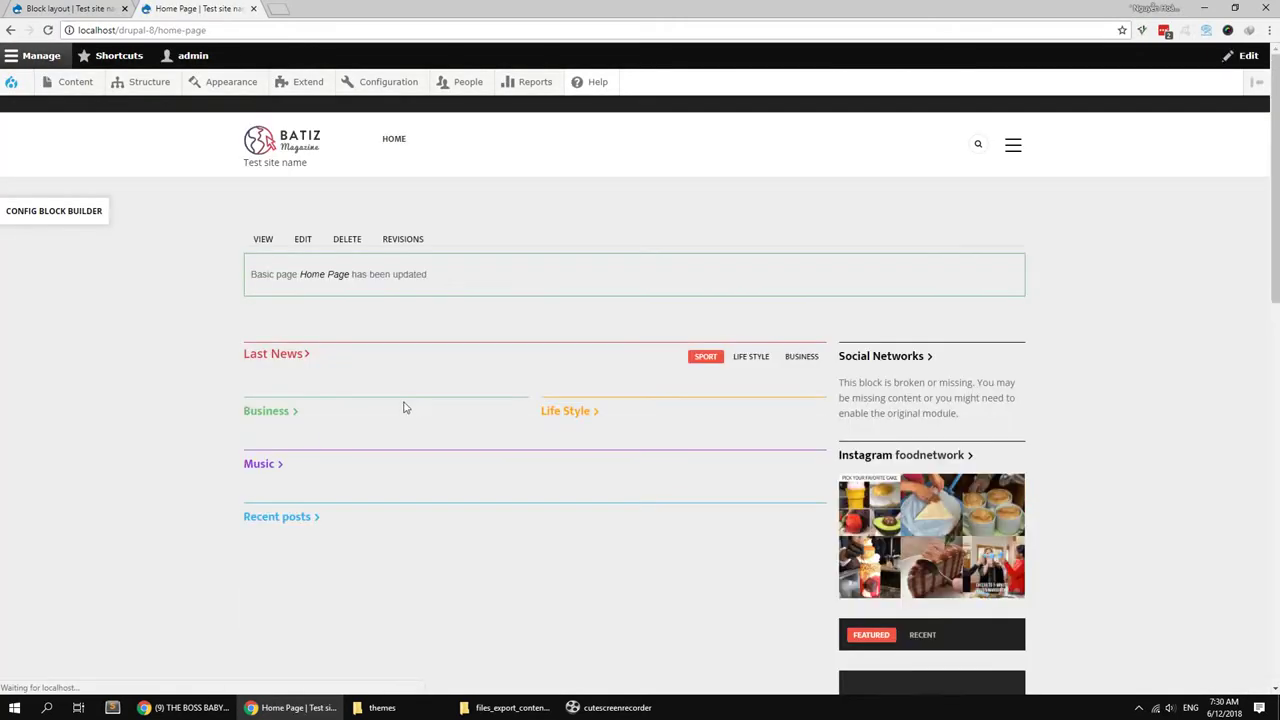
scroll(414, 563, "down", 10)
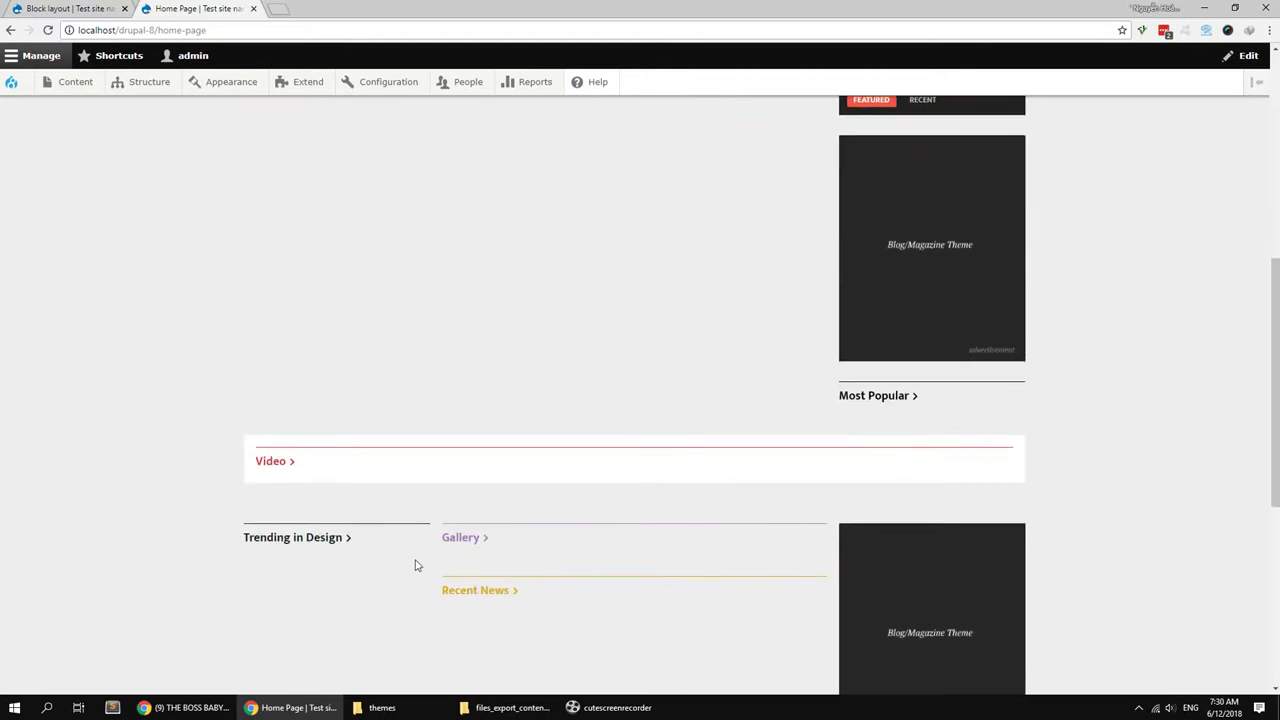
scroll(418, 566, "up", 10)
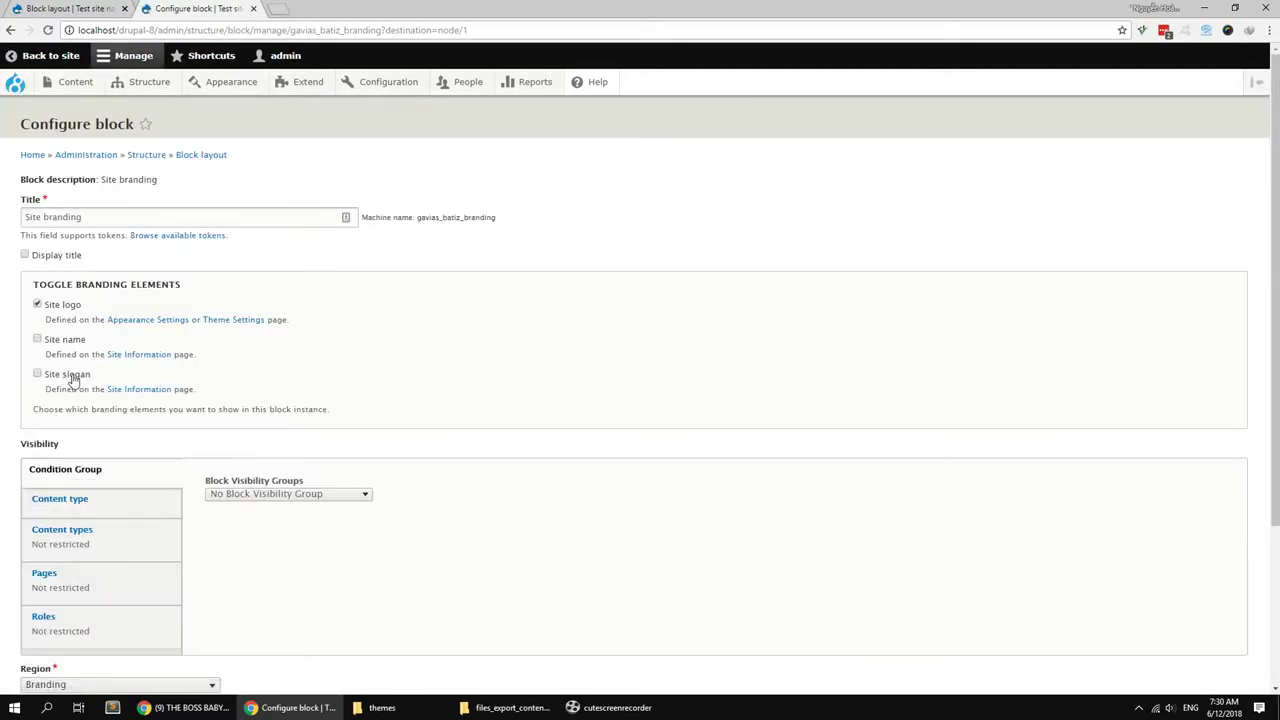
Step: Show only the site logo in the Site branding block and save the block configuration
scroll(72, 379, "down", 3)
left_click(60, 620)
scroll(453, 491, "up", 3)
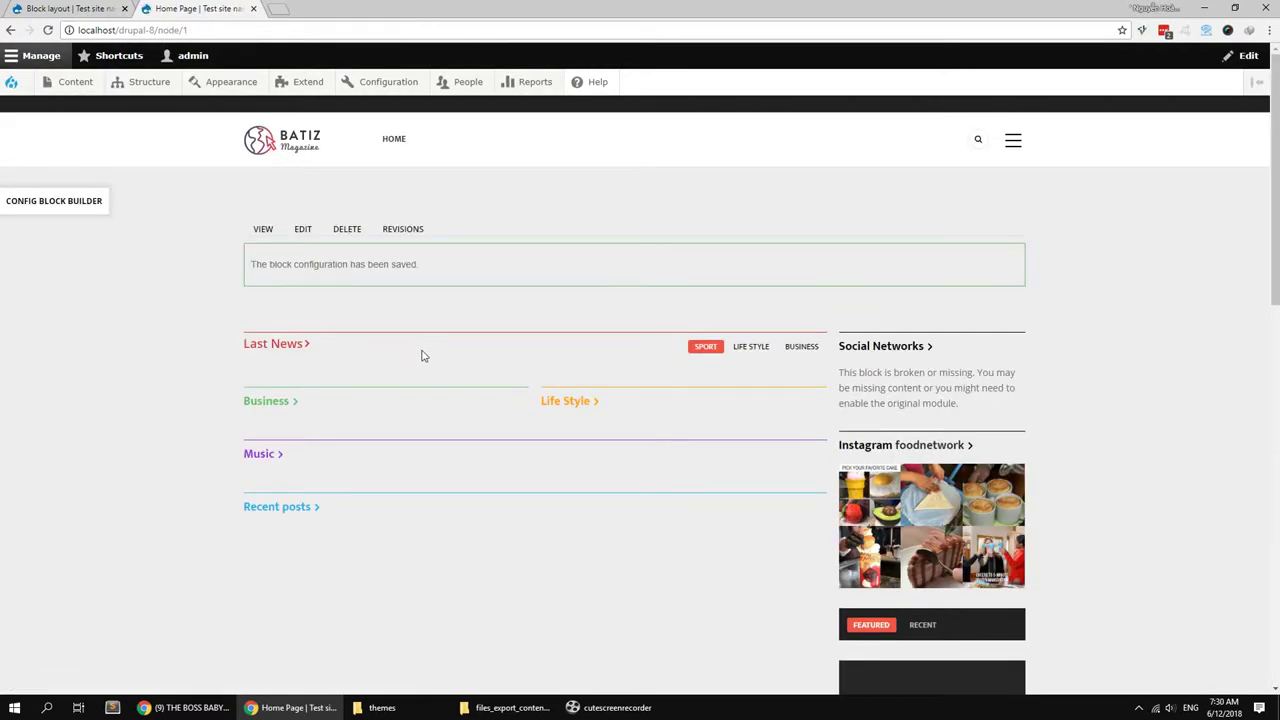
Step: Set the default front page to /node/1 in the basic site settings and save the configuration
mouse_move(79, 94)
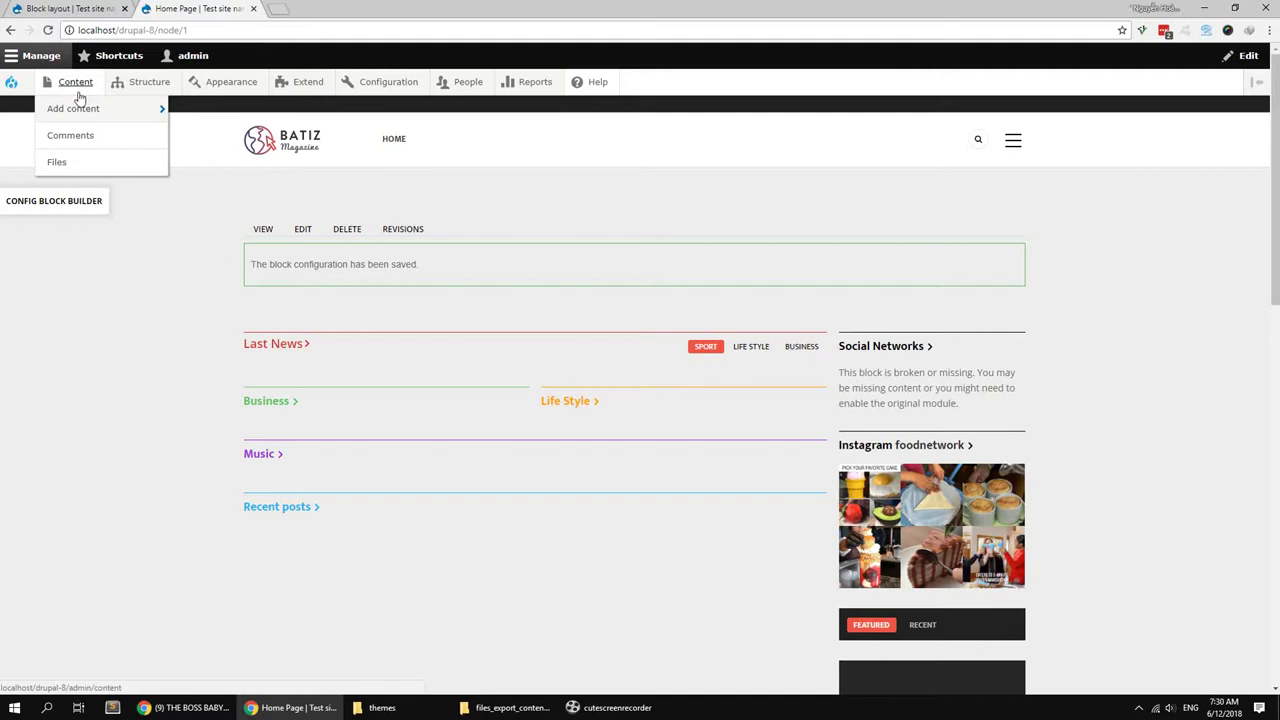
left_click_drag(157, 30, 236, 35)
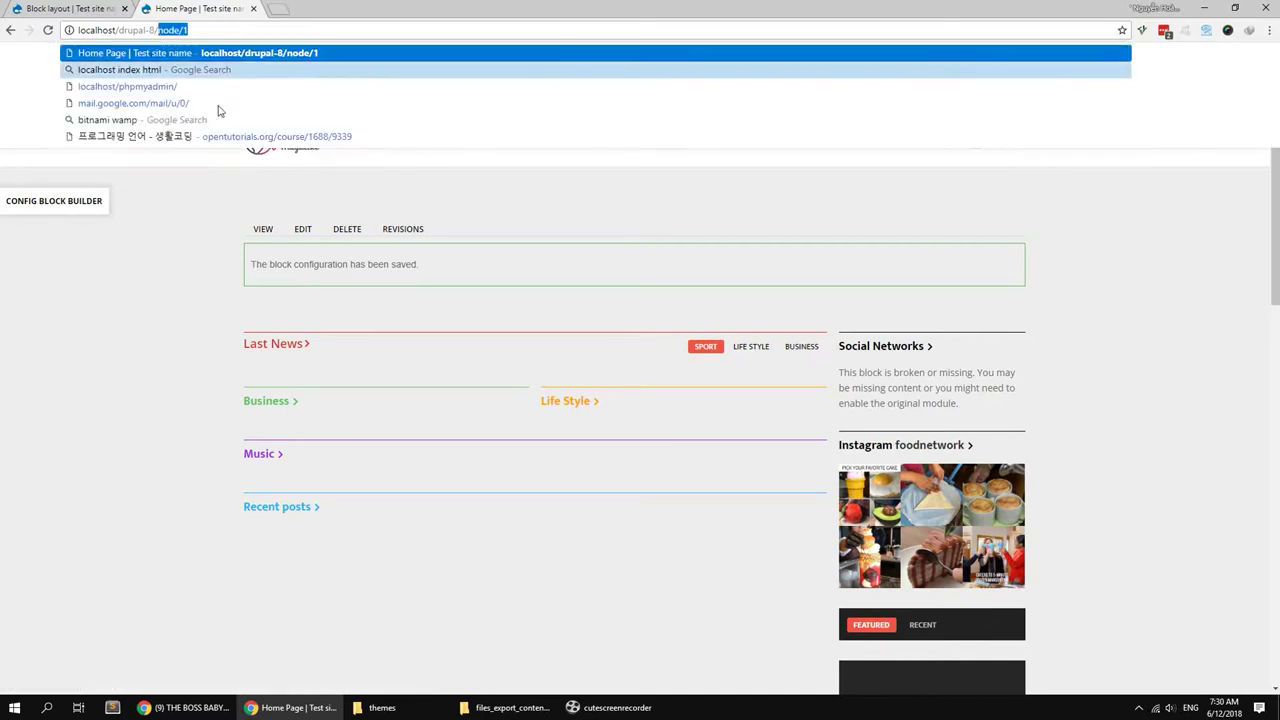
left_click(161, 240)
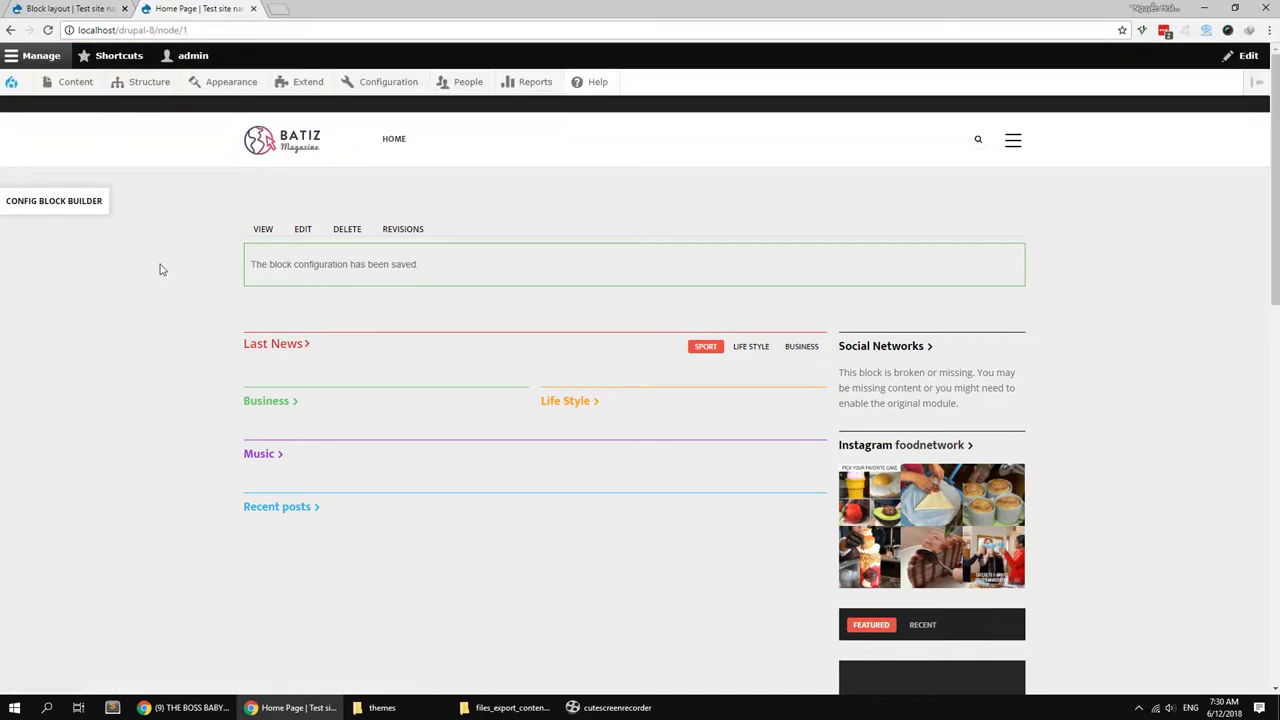
mouse_move(360, 85)
mouse_move(383, 150)
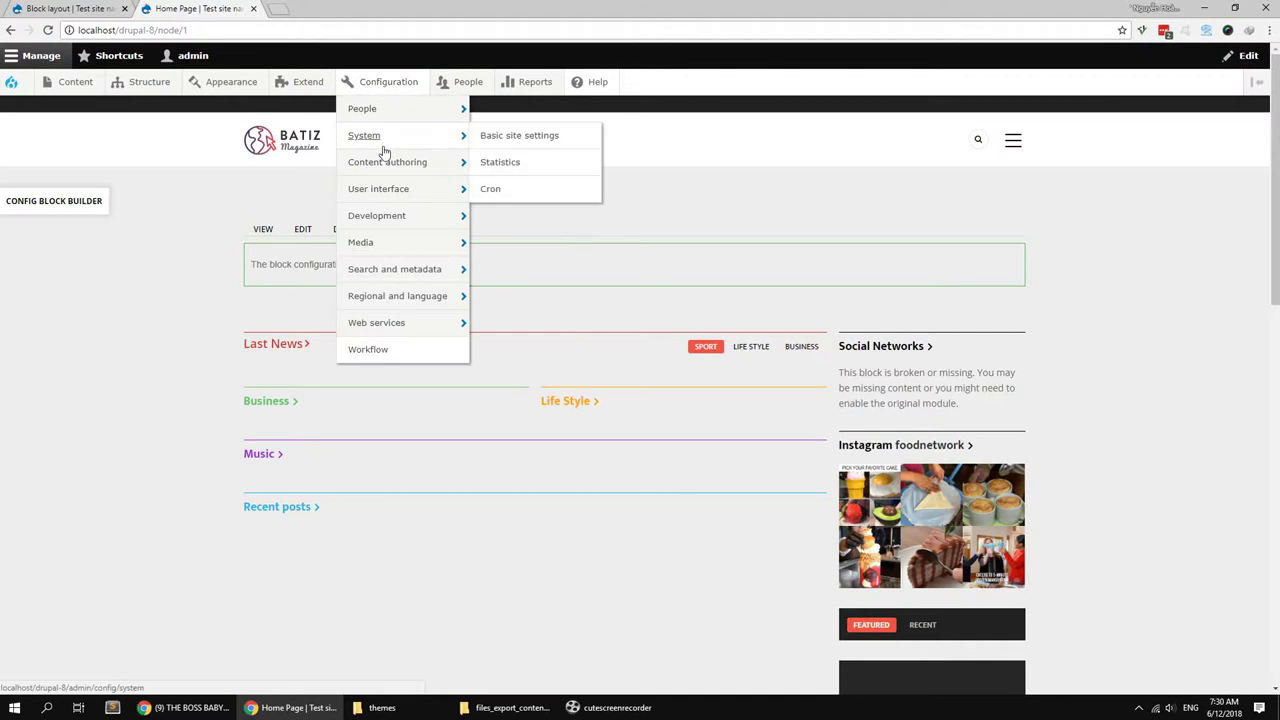
left_click(513, 143)
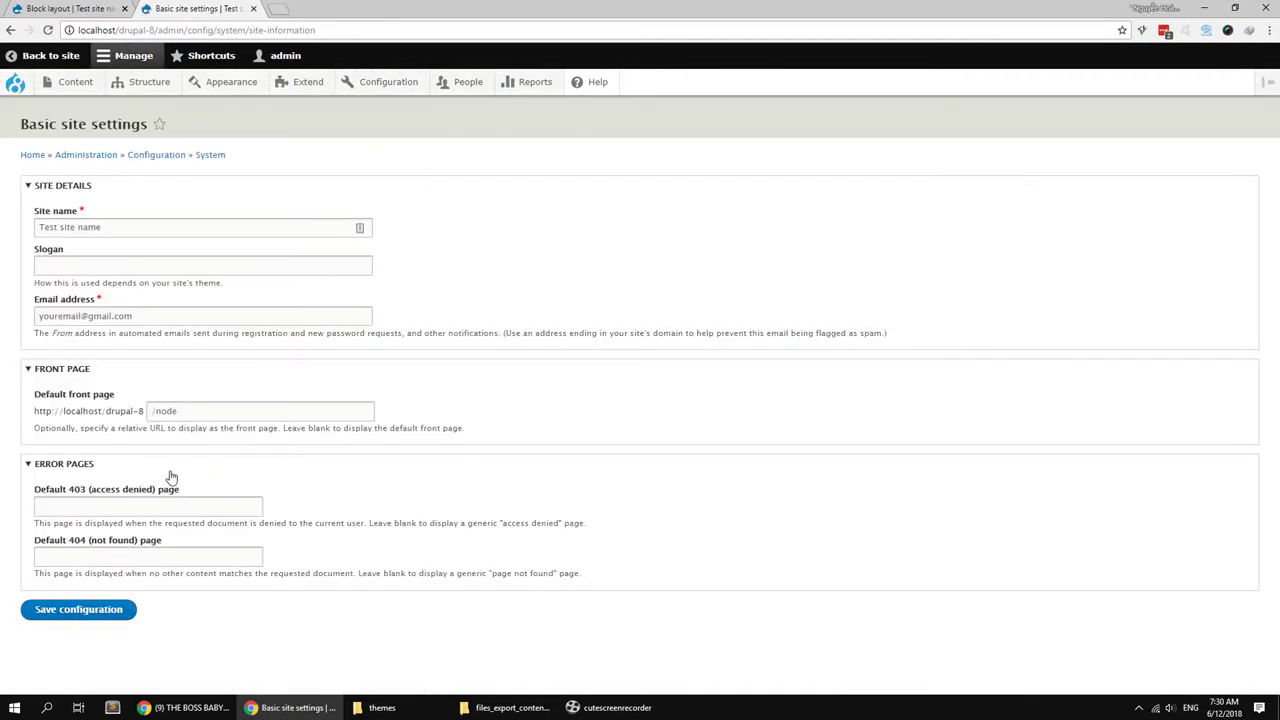
left_click(197, 414)
left_click(87, 612)
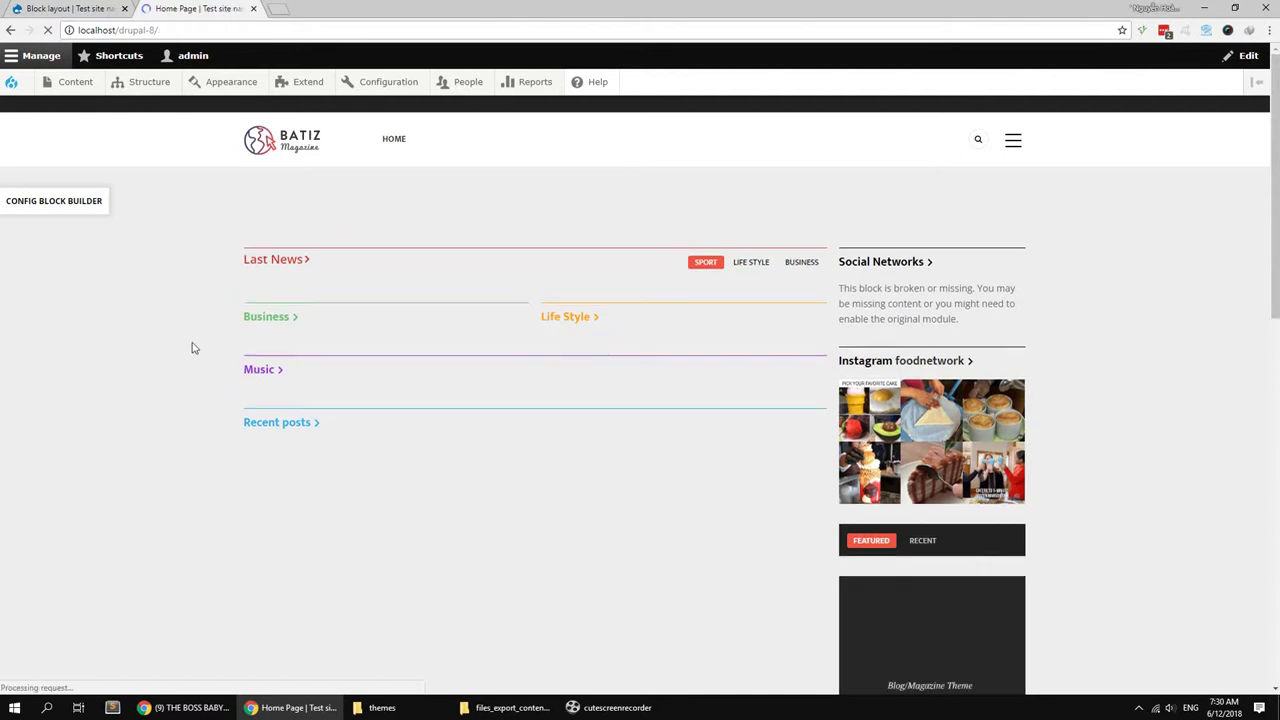
Step: Start a new Article and title it "Animated Fragment Slideshow", using a title copied from the Codrops tutorials page
mouse_move(62, 88)
mouse_move(80, 114)
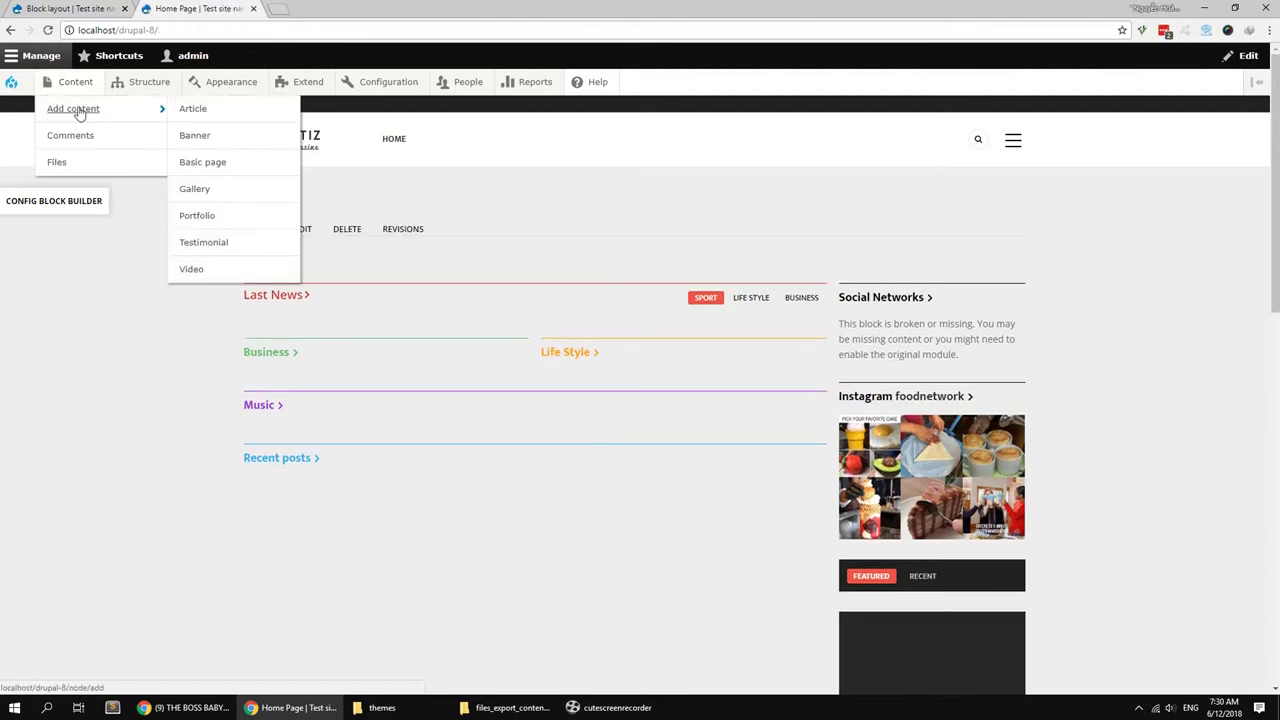
left_click(191, 117)
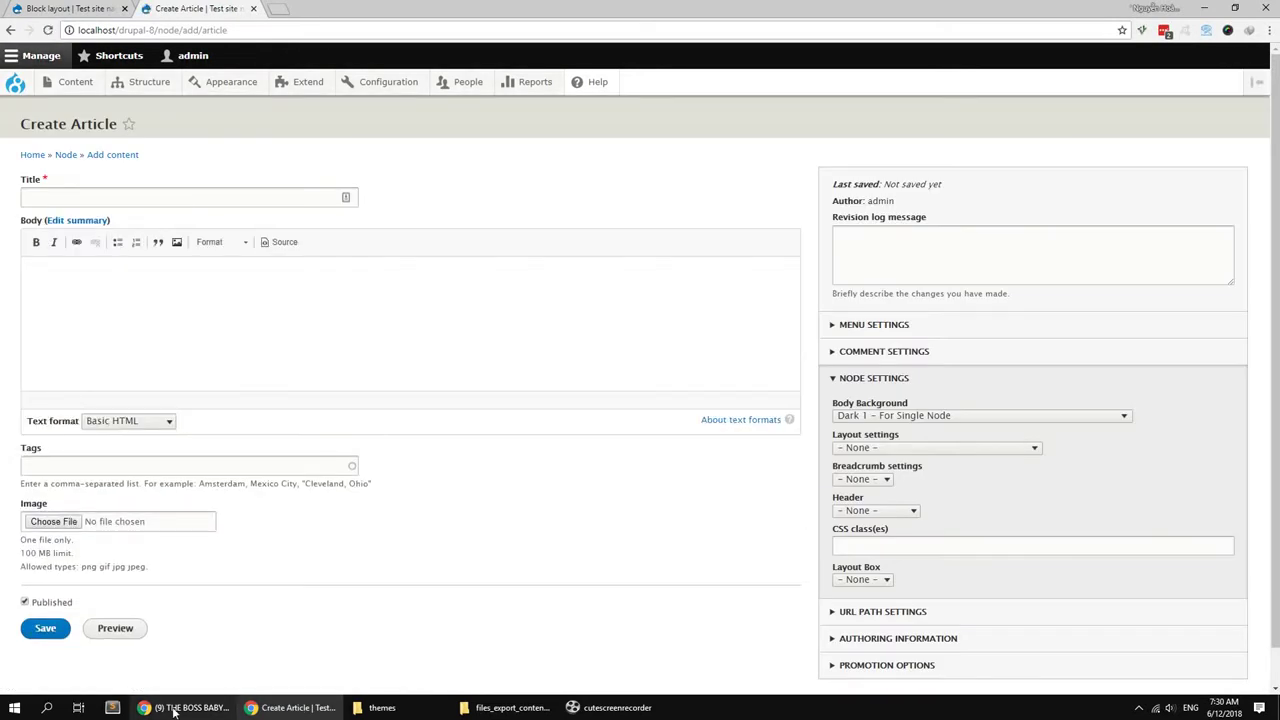
left_click(178, 710)
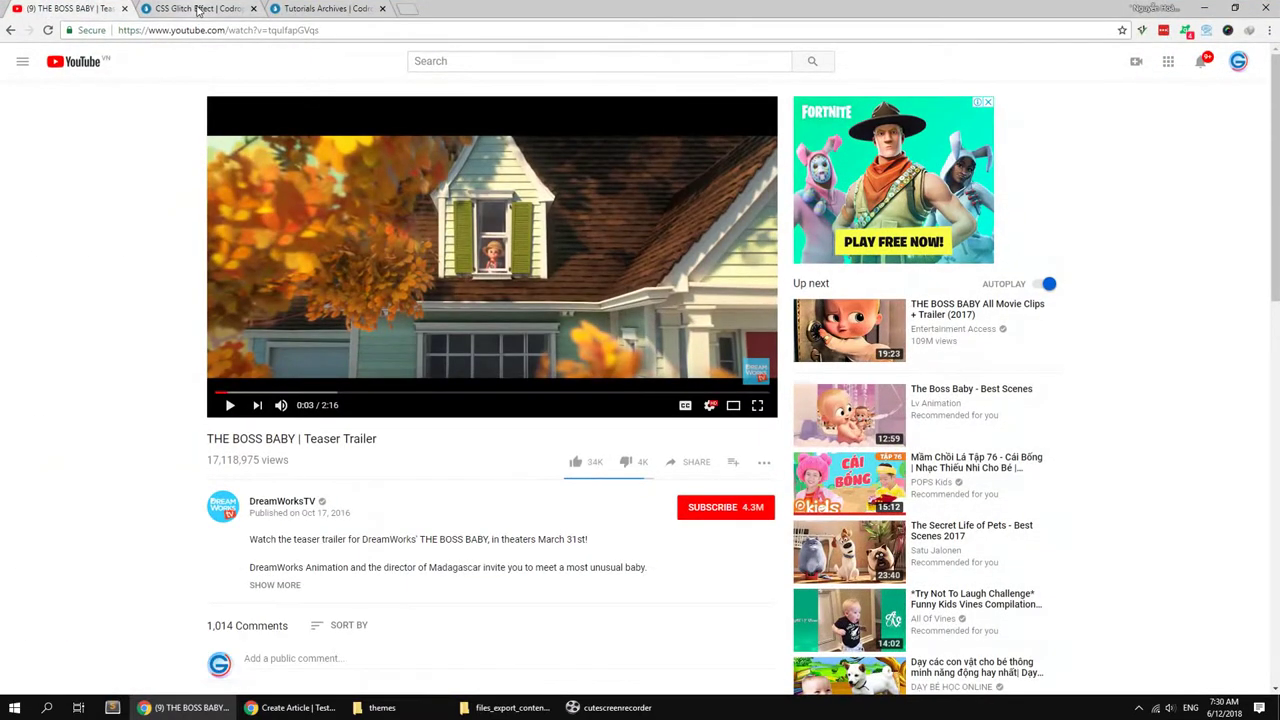
left_click(197, 9)
left_click_drag(310, 12, 200, 9)
left_click_drag(385, 250, 198, 197)
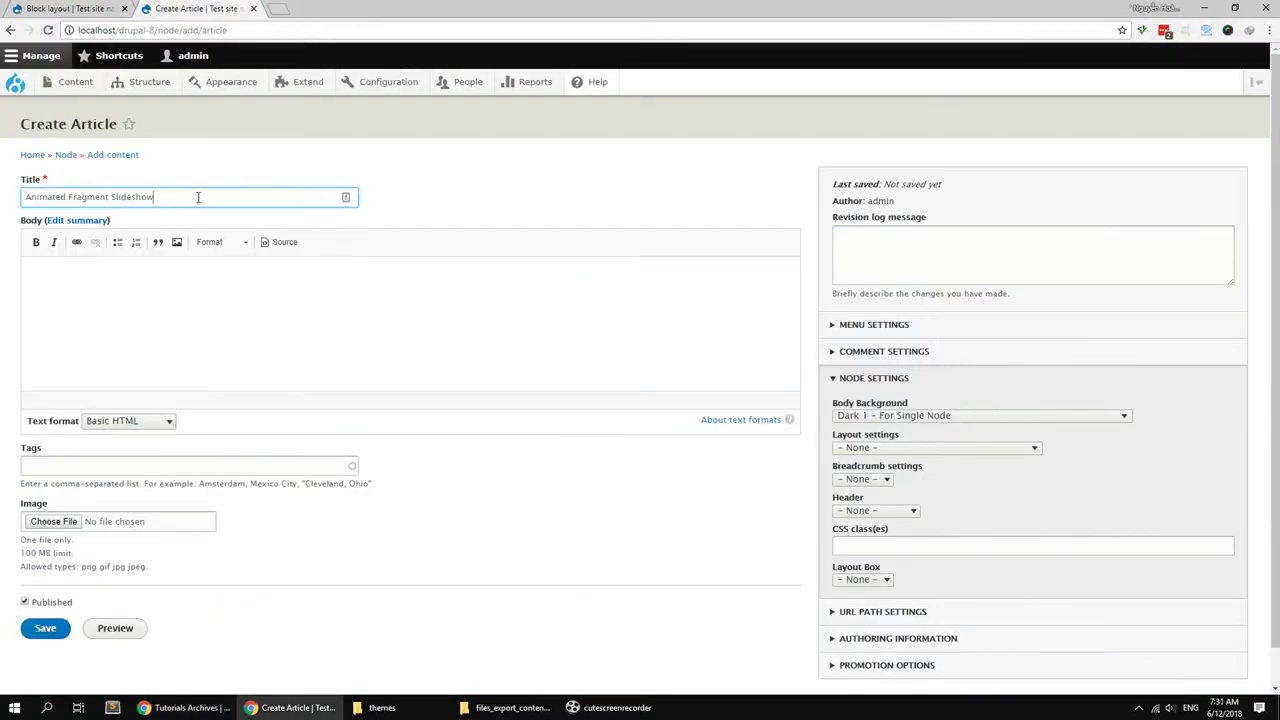
Step: Copy the paragraph about recreating the effect with clip-path from the CSS Glitch Effect tutorial into the article's body
left_click(185, 707)
left_click(330, 9)
scroll(215, 355, "down", 6)
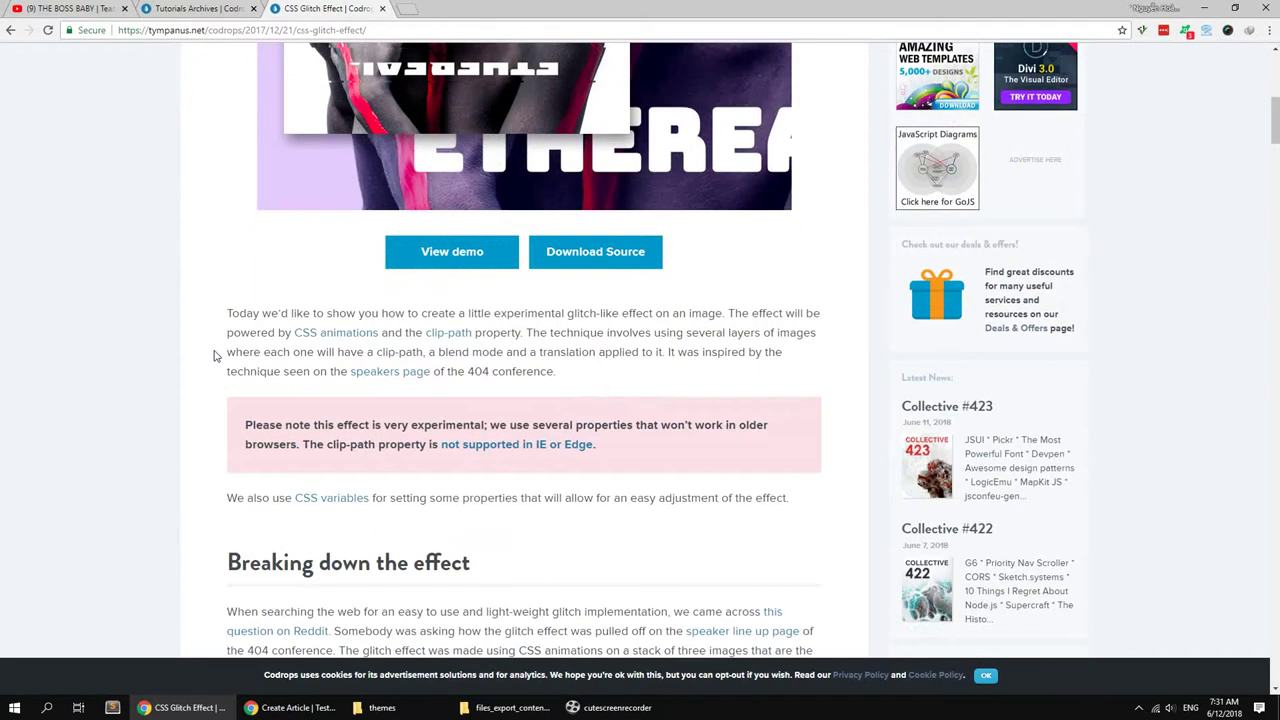
scroll(228, 320, "down", 5)
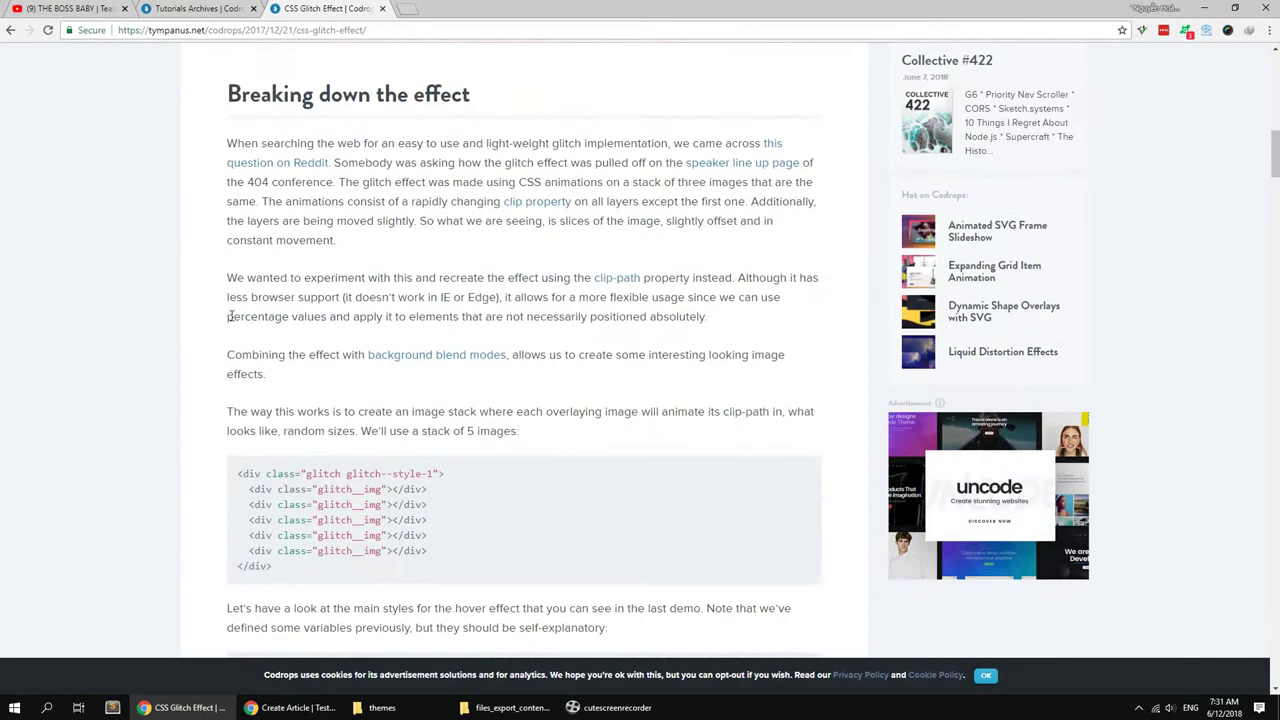
left_click_drag(228, 277, 708, 318)
key("ctrl+c")
key("alt+Tab")
scroll(363, 407, "down", 1)
left_click(318, 289)
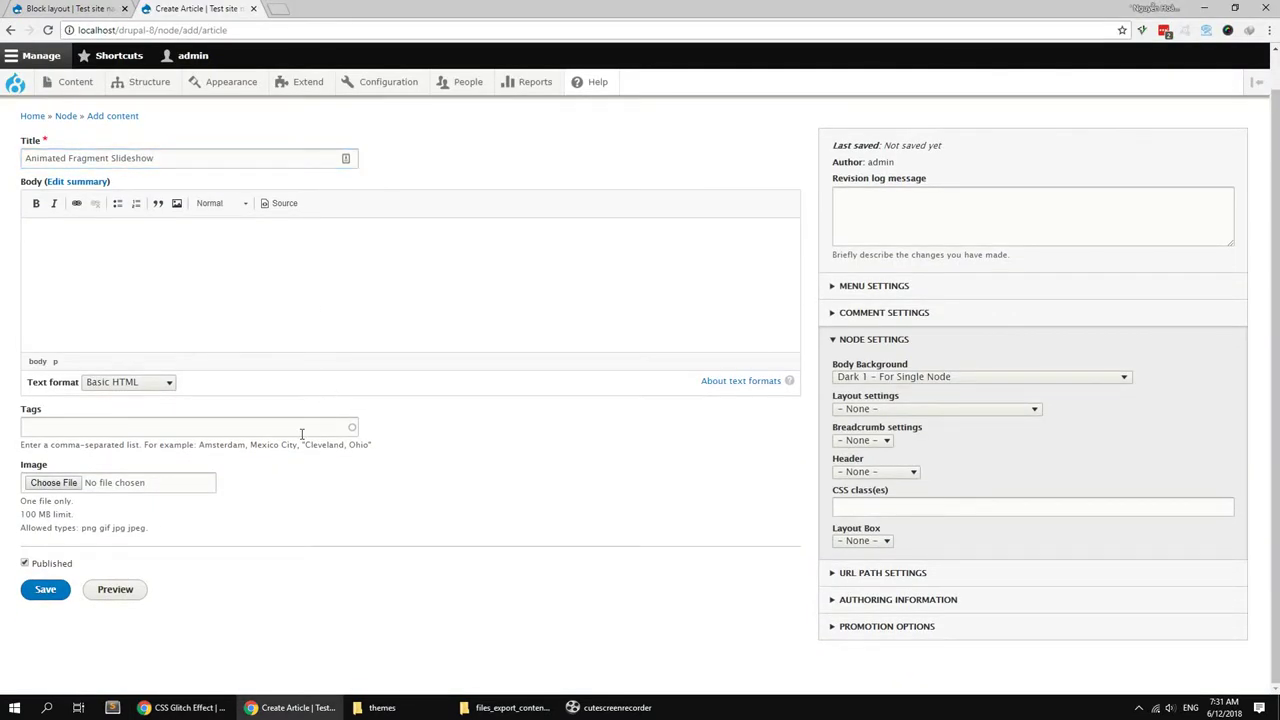
key("ctrl+v")
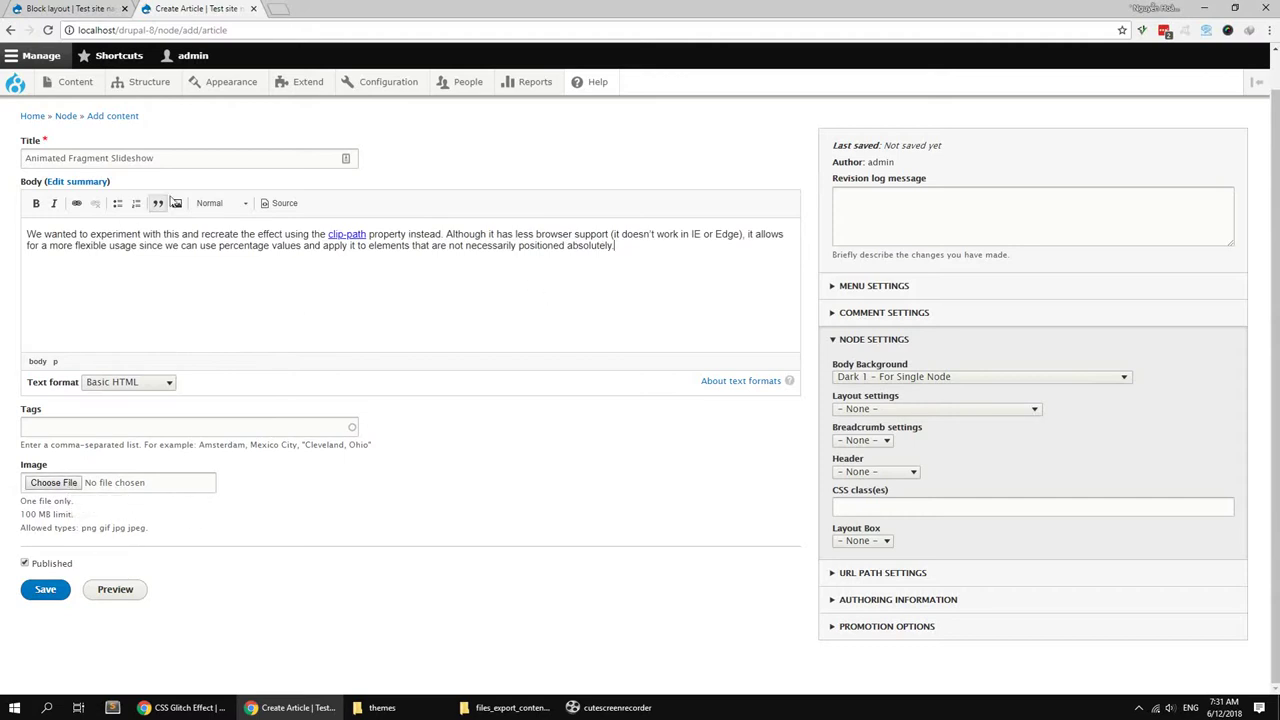
Step: Open the form display settings of the Article content type
mouse_move(147, 84)
mouse_move(161, 152)
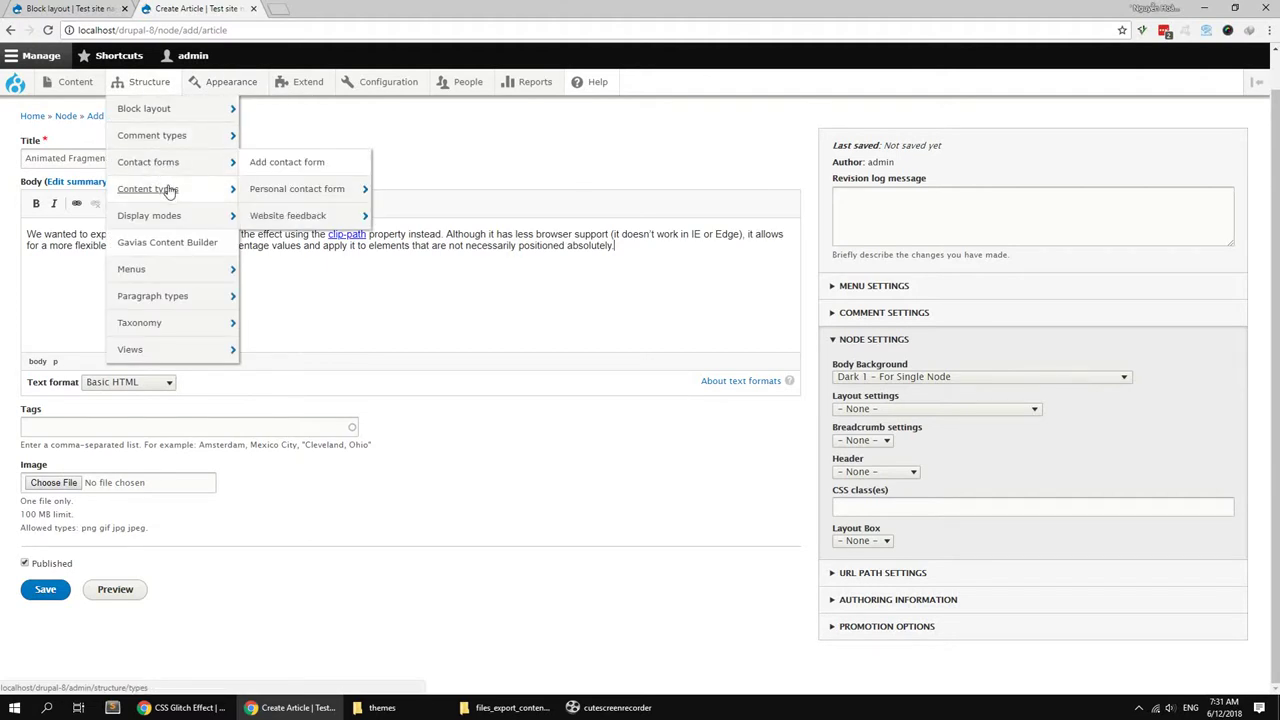
mouse_move(180, 189)
mouse_move(271, 219)
left_click(413, 217)
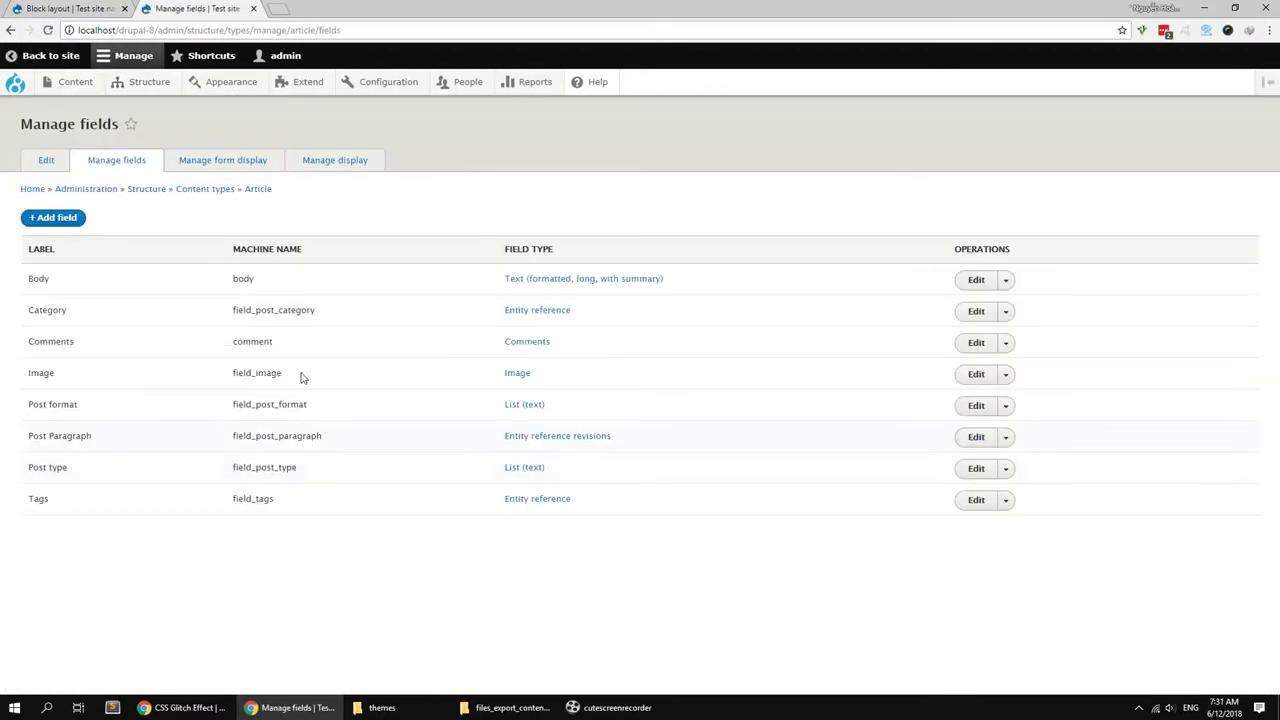
left_click(196, 163)
Step: Enable the Post type, Post format, Category and Post Paragraph fields in that order after Published in the Article form display, and save
scroll(314, 451, "down", 5)
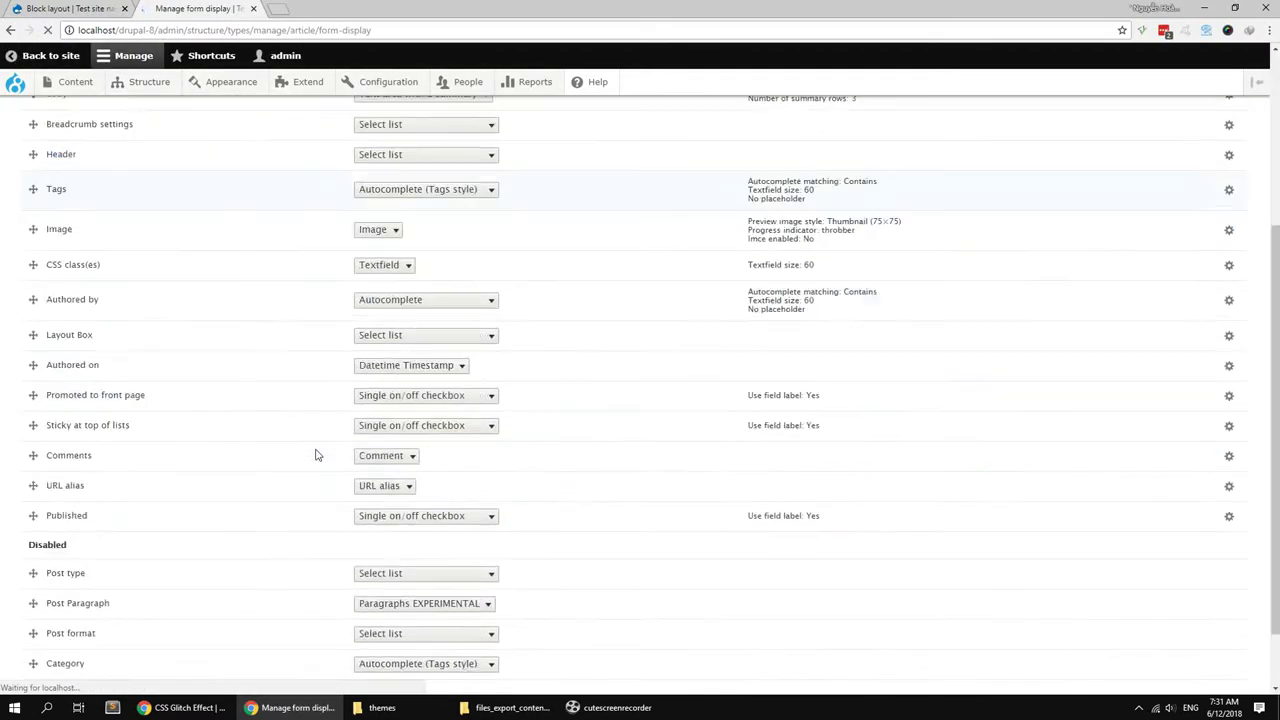
left_click_drag(33, 497, 34, 468)
left_click_drag(34, 528, 34, 494)
left_click_drag(33, 556, 34, 490)
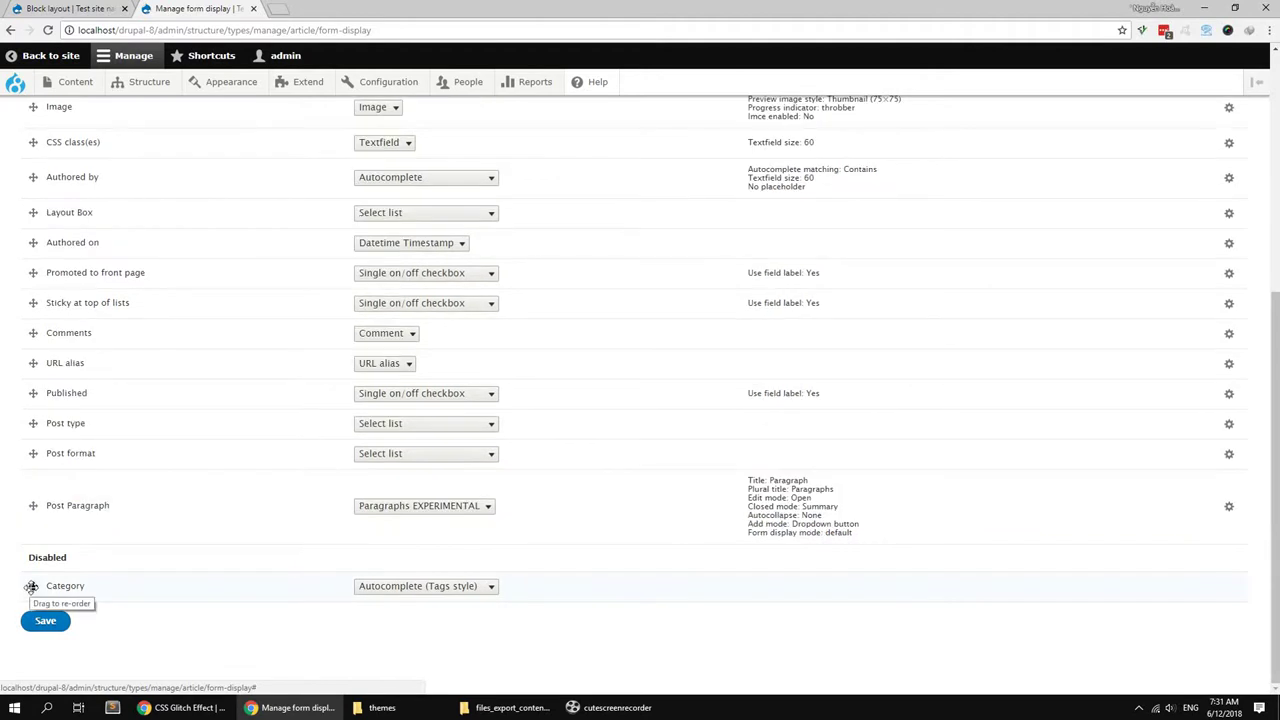
left_click_drag(30, 588, 34, 458)
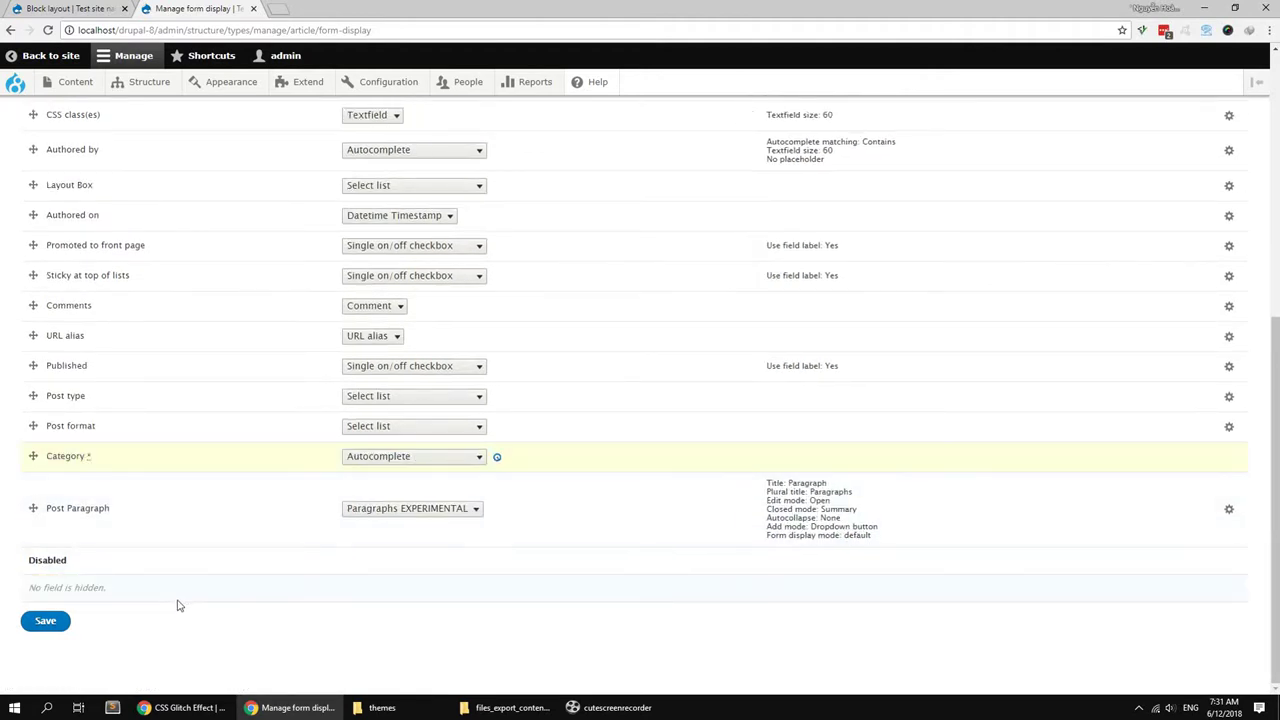
left_click(48, 622)
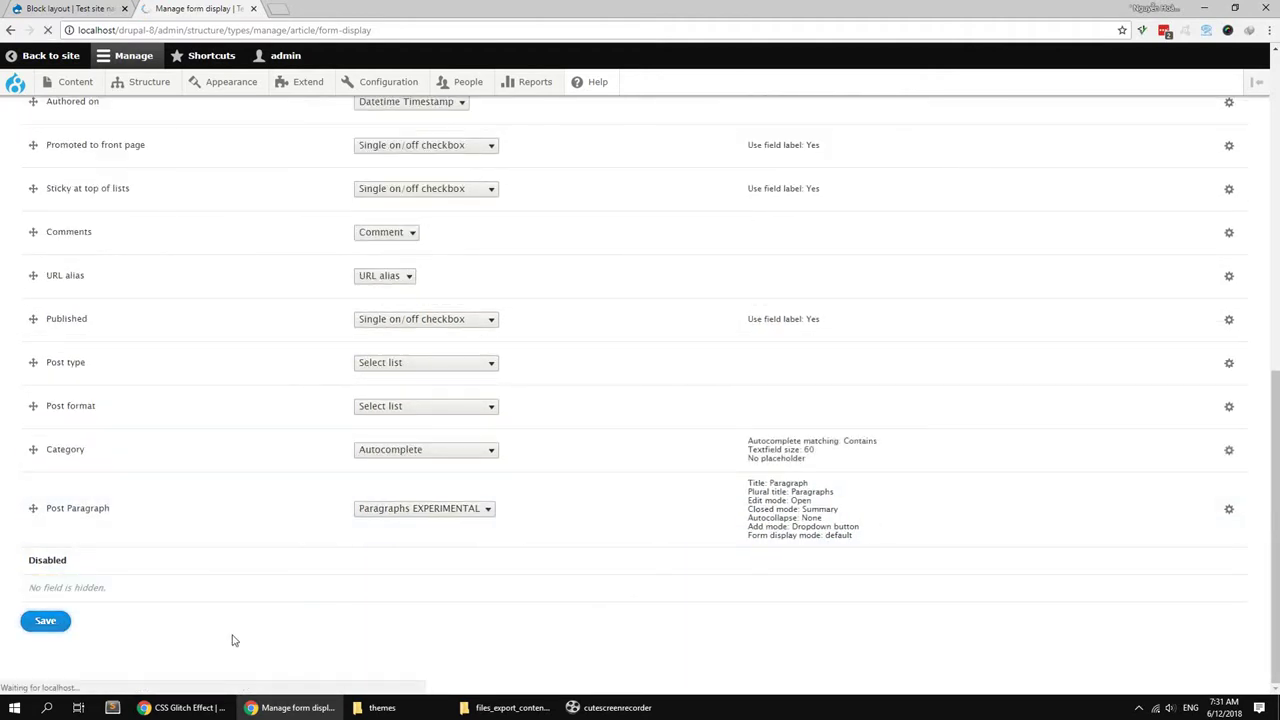
Step: Enable the Imce file browser for the Image field's widget in the Article form display and save the settings
scroll(228, 617, "down", 5)
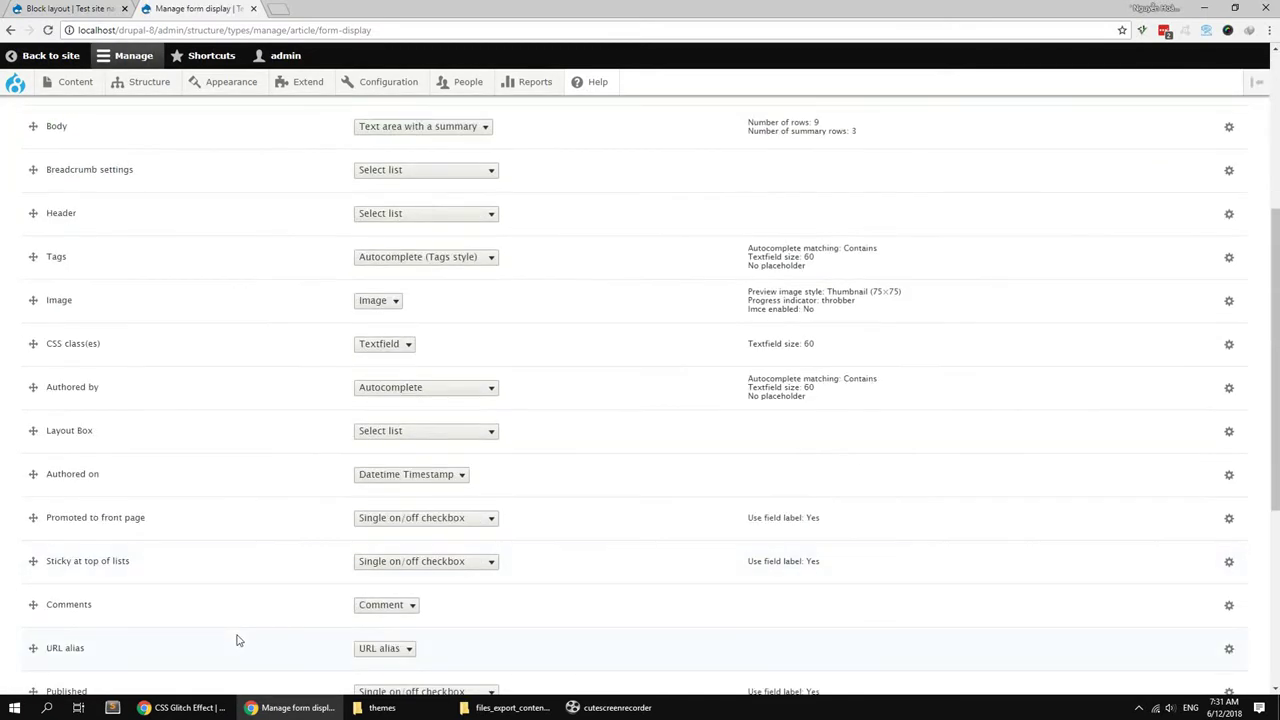
scroll(220, 595, "down", 2)
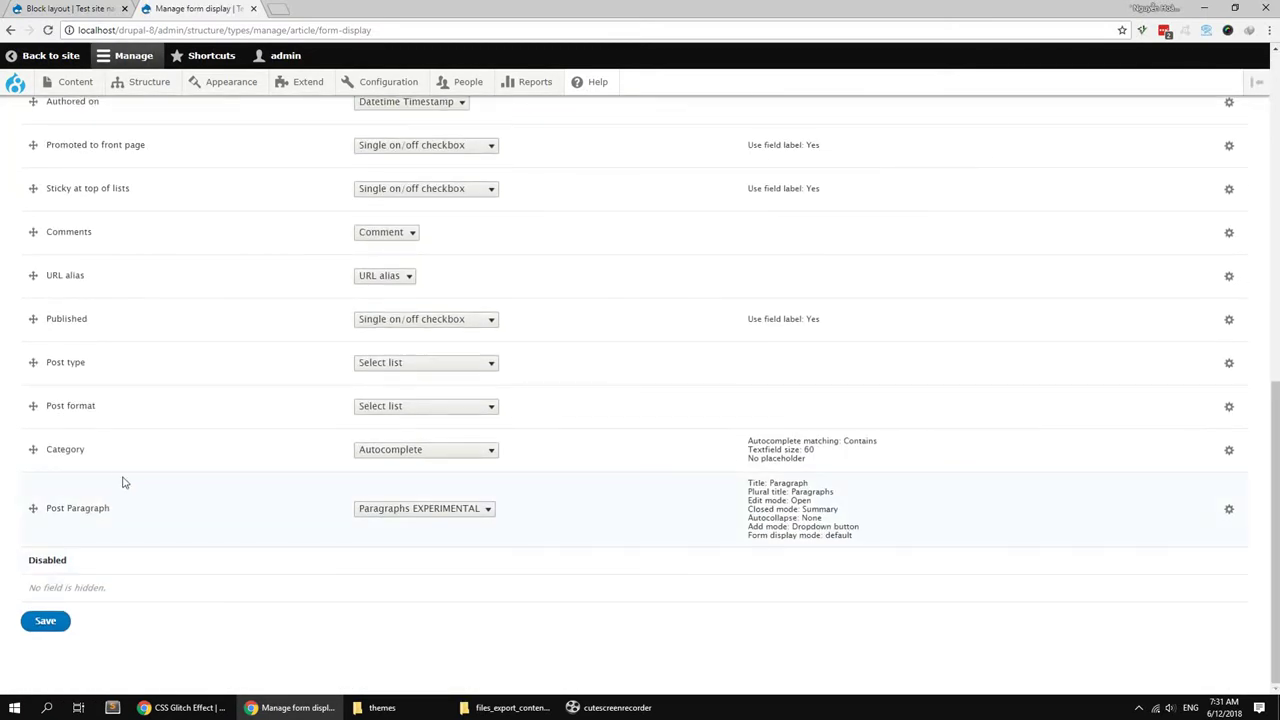
scroll(123, 483, "up", 3)
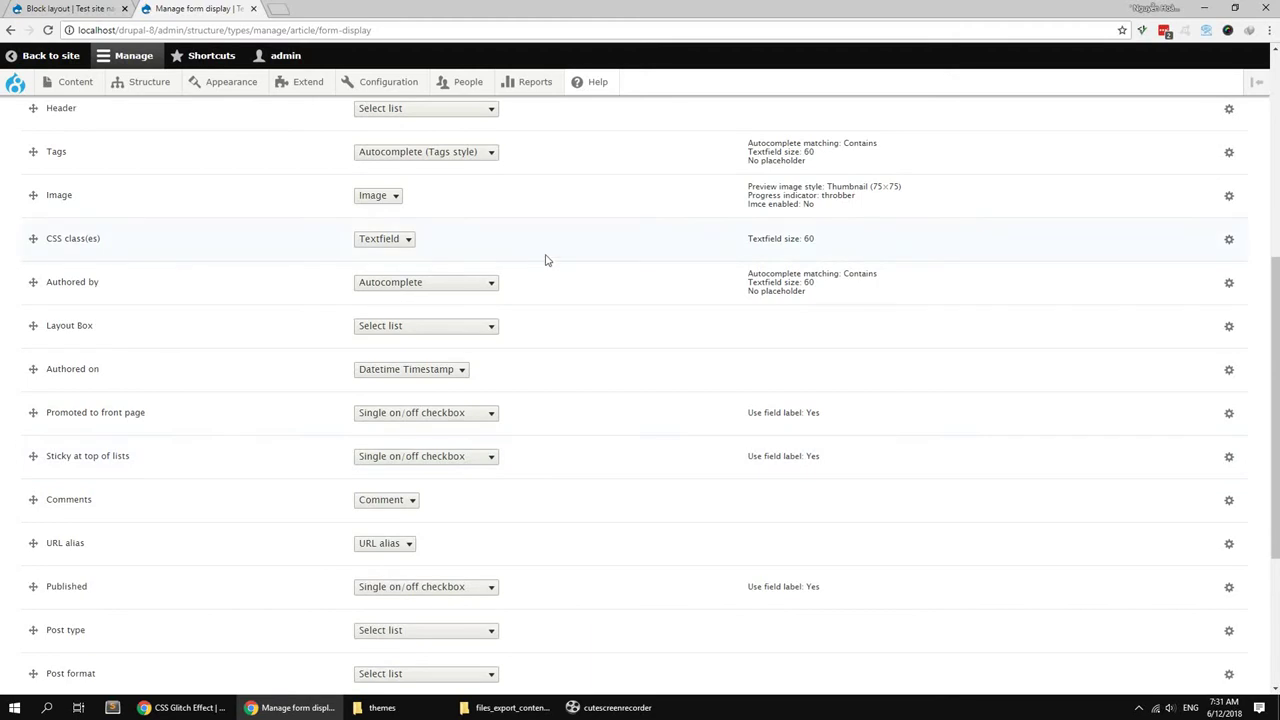
left_click(1229, 196)
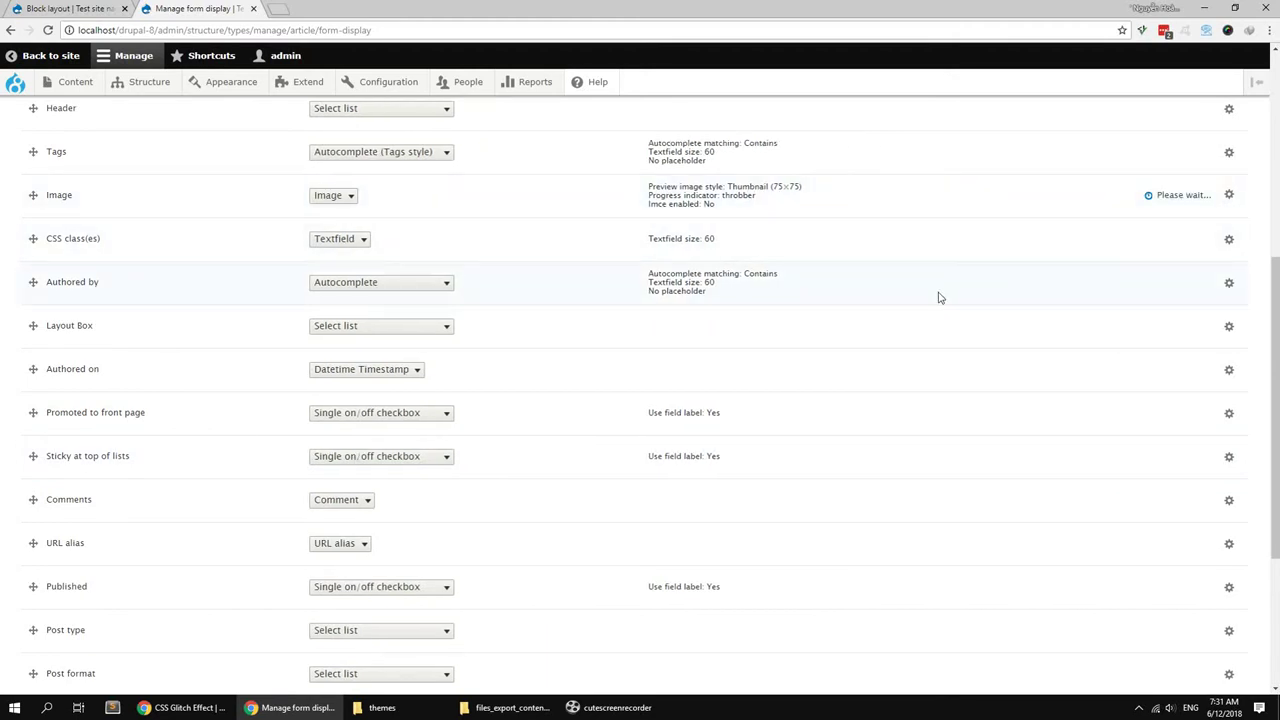
left_click(419, 270)
left_click(412, 293)
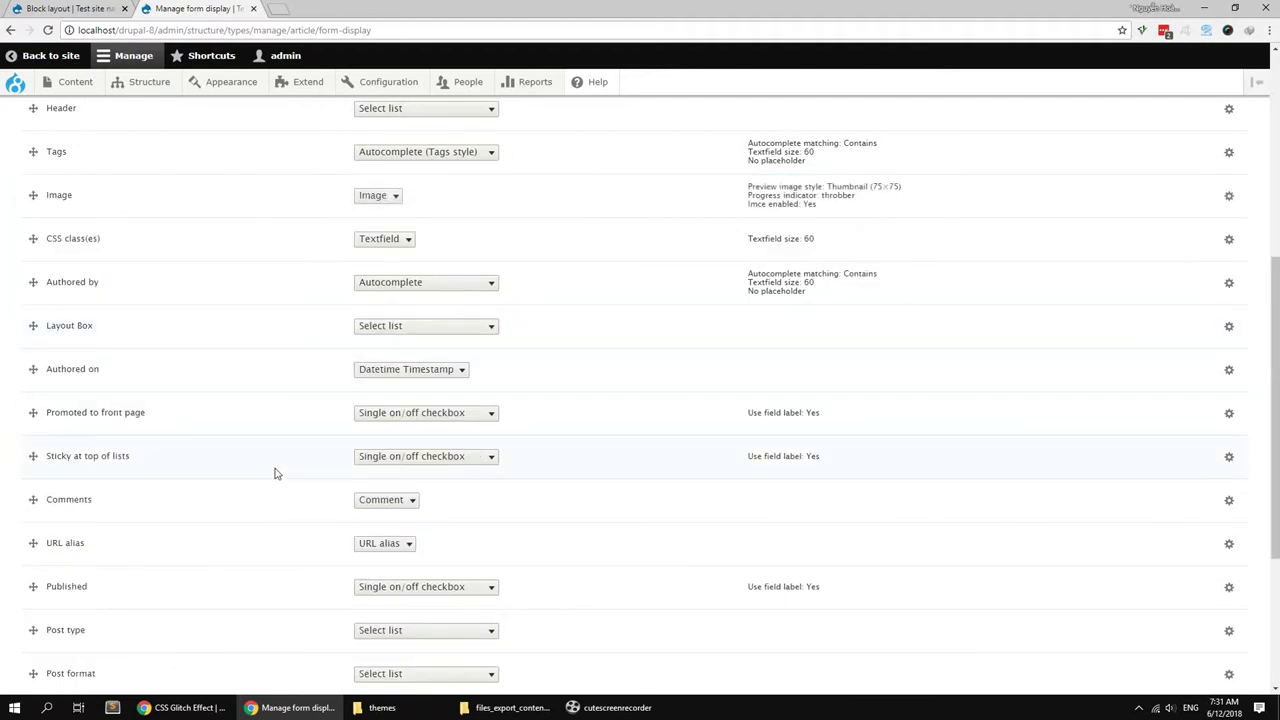
scroll(274, 471, "down", 3)
left_click(46, 620)
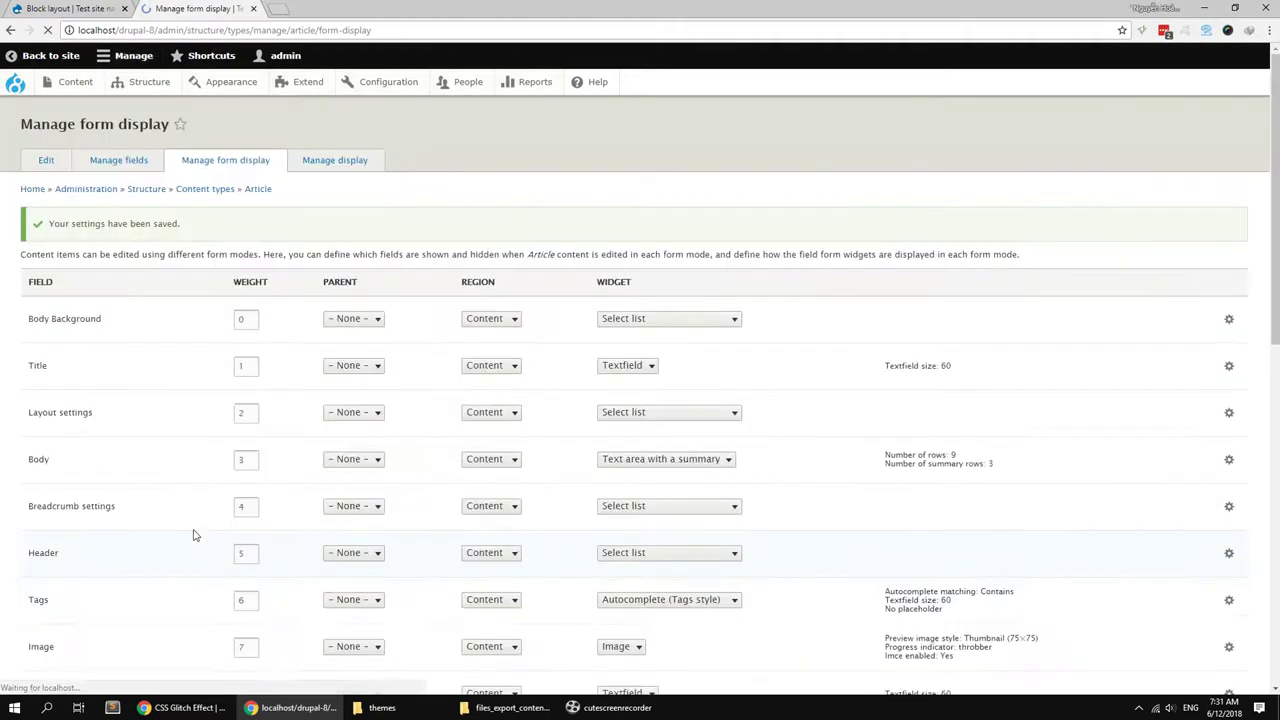
Step: Move the Published field below Post Paragraph in the Article form display
scroll(190, 520, "down", 5)
scroll(71, 410, "down", 3)
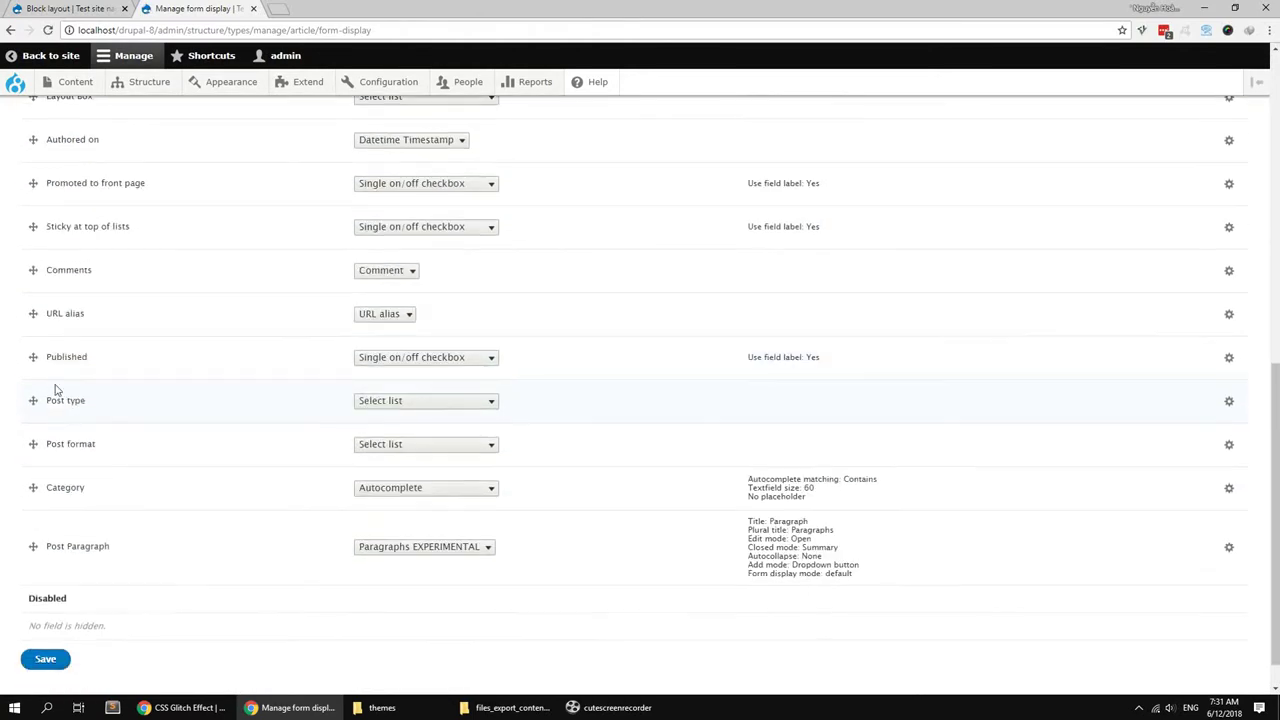
left_click_drag(35, 358, 51, 558)
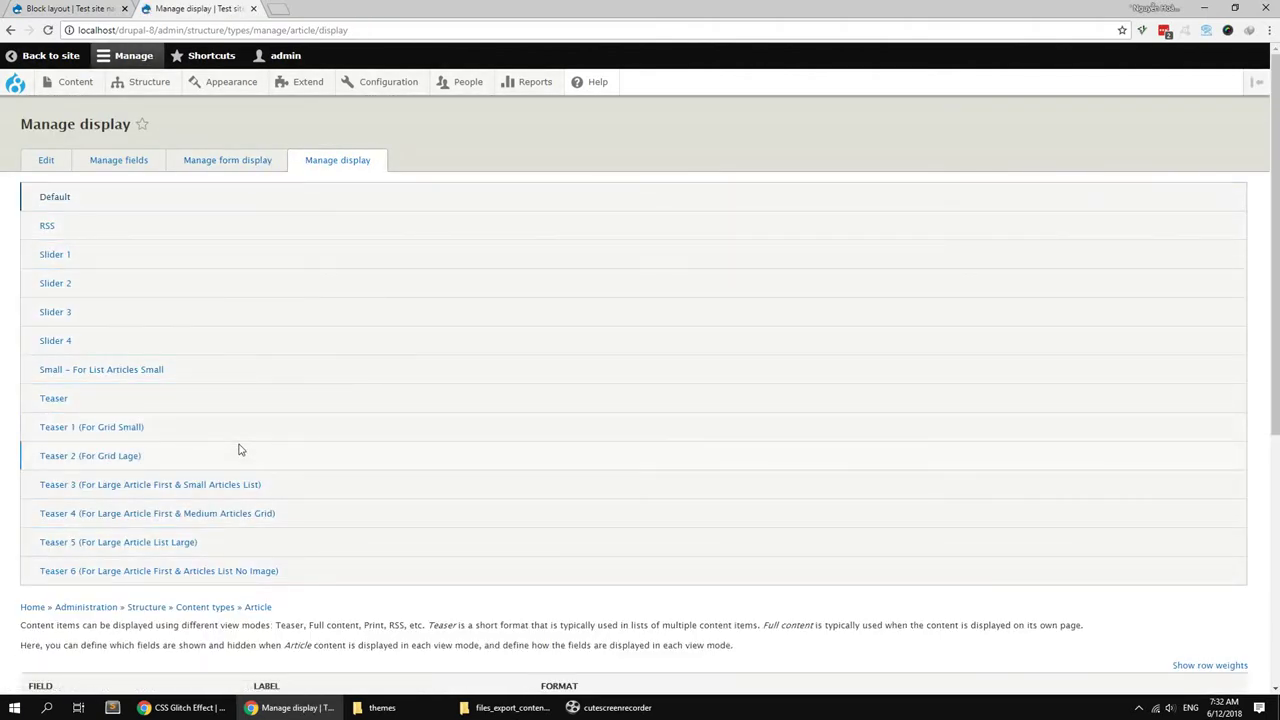
Step: Enable Post type after Comments in the Article's default display, and hide the labels of Comments, Tags and Post type
scroll(230, 460, "down", 4)
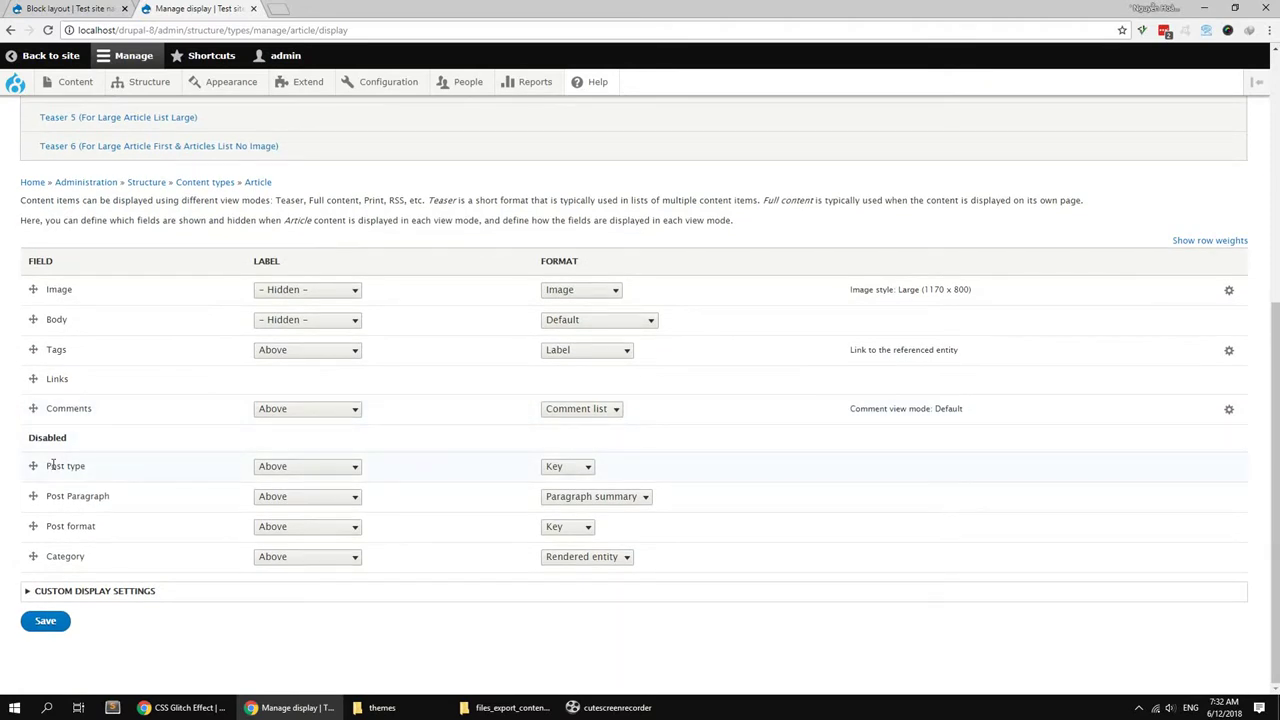
left_click_drag(33, 466, 34, 441)
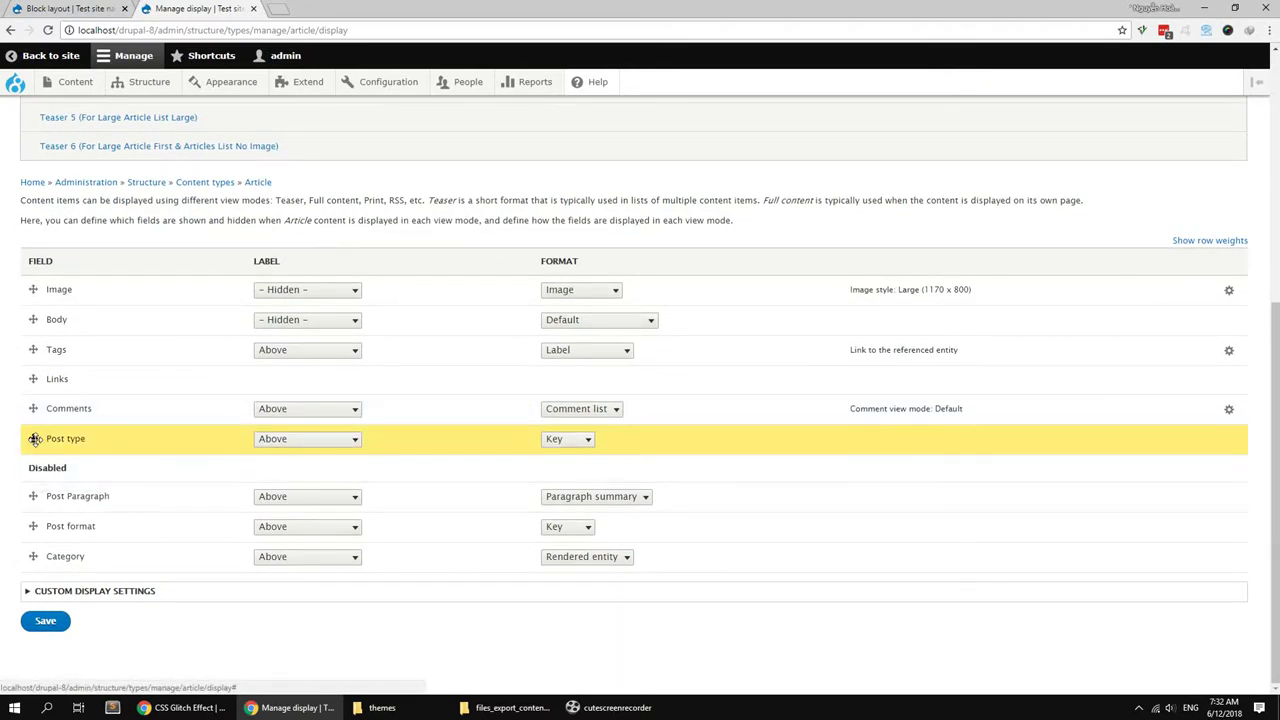
left_click(303, 410)
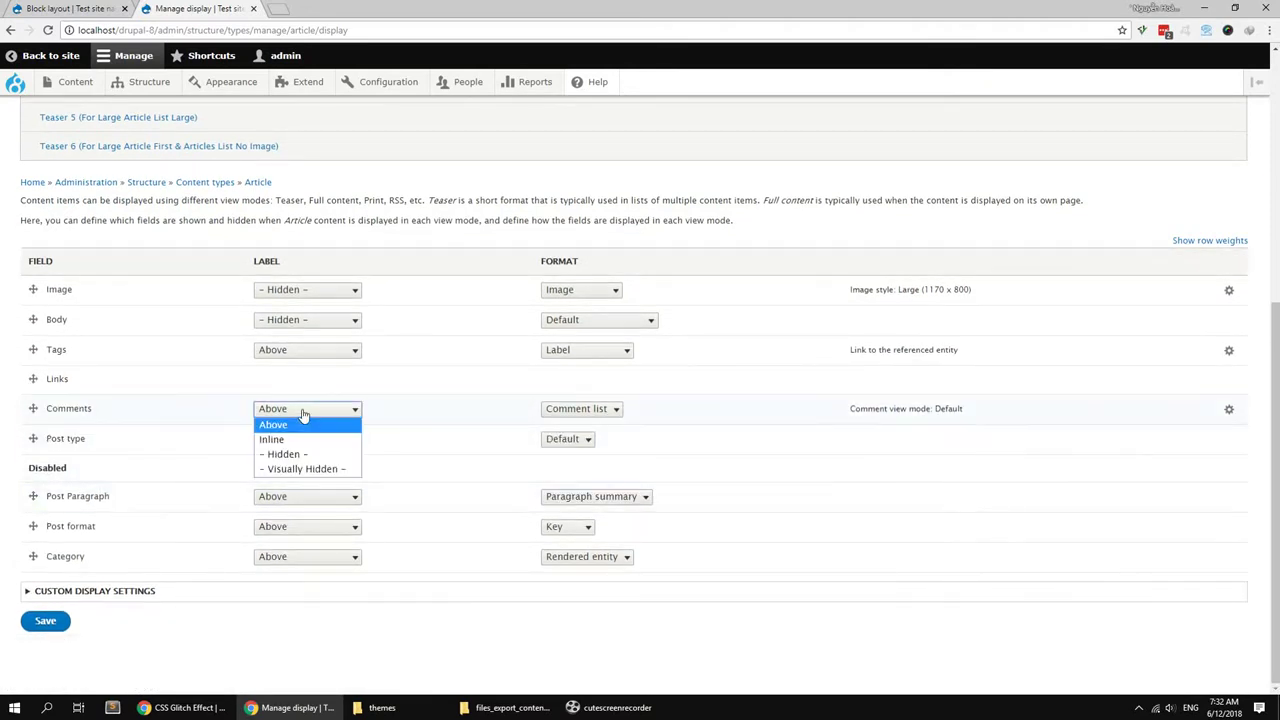
left_click(294, 456)
left_click(289, 351)
left_click(292, 396)
left_click(288, 440)
left_click(292, 484)
Step: Enable Post Paragraph and Post format in the Article's default display, with Post format above Post Paragraph and both labels hidden
left_click_drag(33, 496, 34, 470)
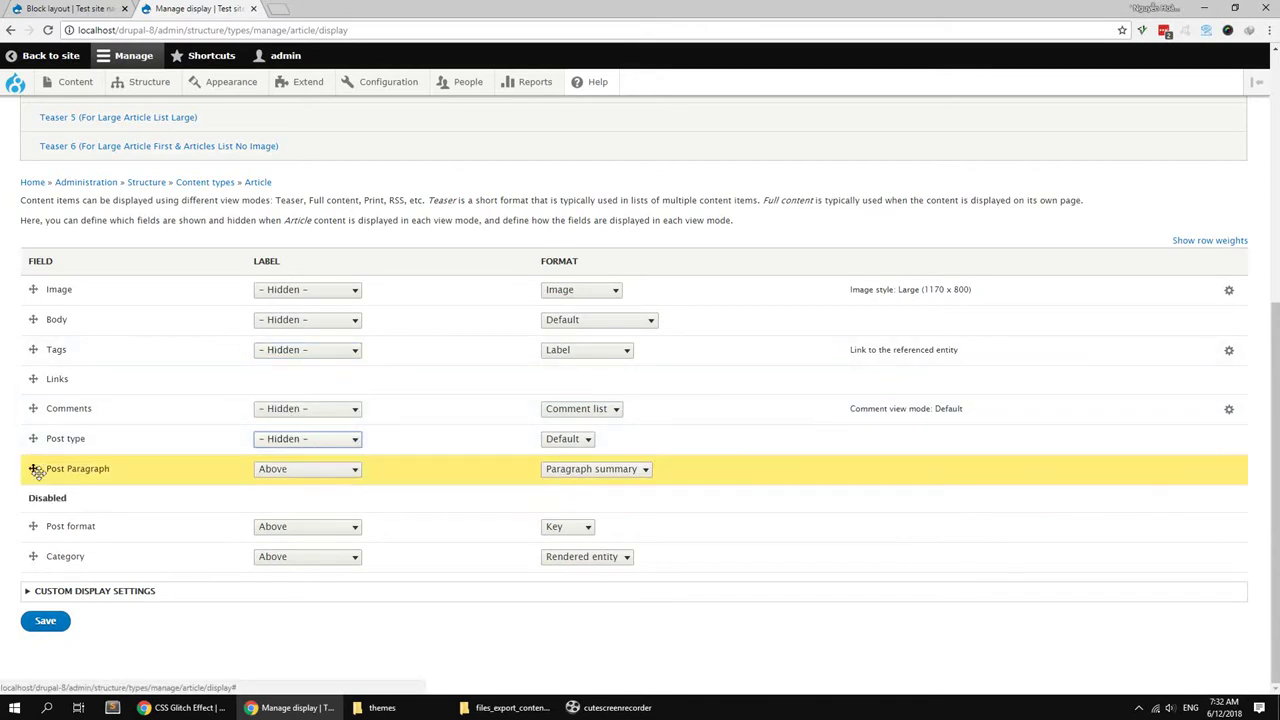
left_click(268, 477)
left_click(275, 510)
left_click_drag(33, 528, 34, 466)
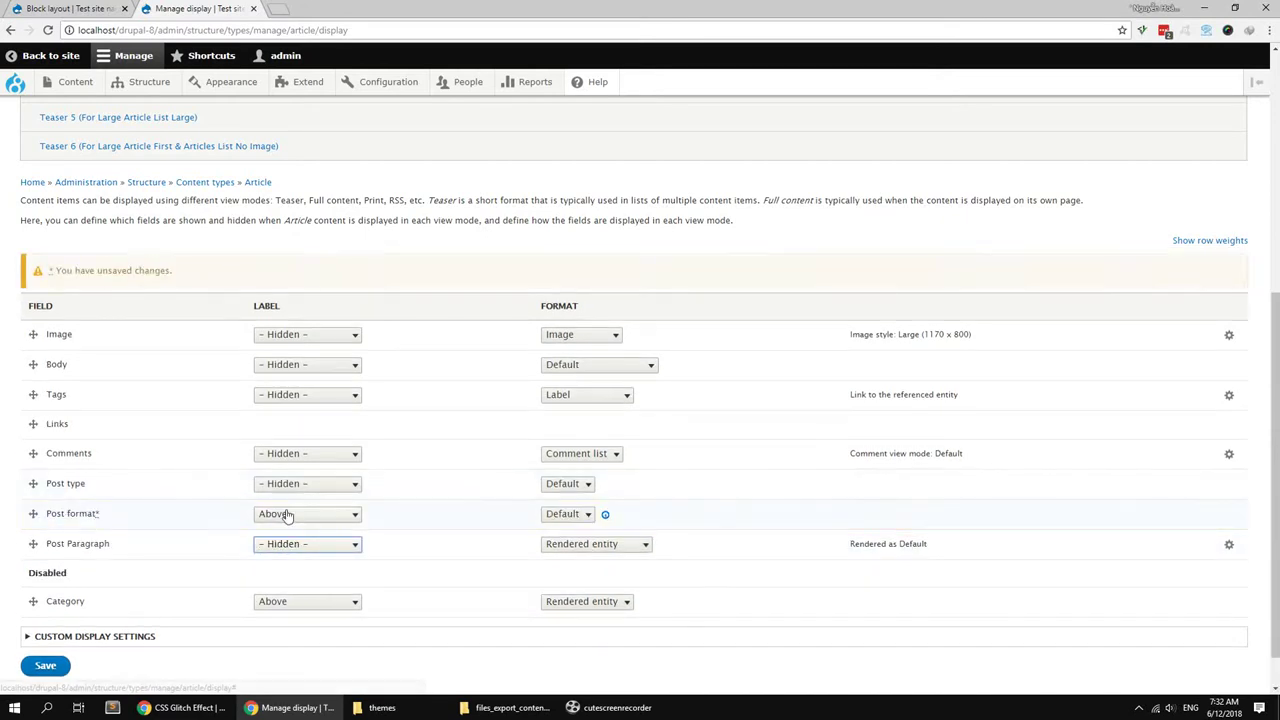
left_click(289, 502)
left_click(292, 472)
left_click(292, 469)
left_click(285, 514)
Step: Enable Category above Post type with its label hidden, move Comments below Post Paragraph, and save the Article display
left_click_drag(35, 557, 47, 430)
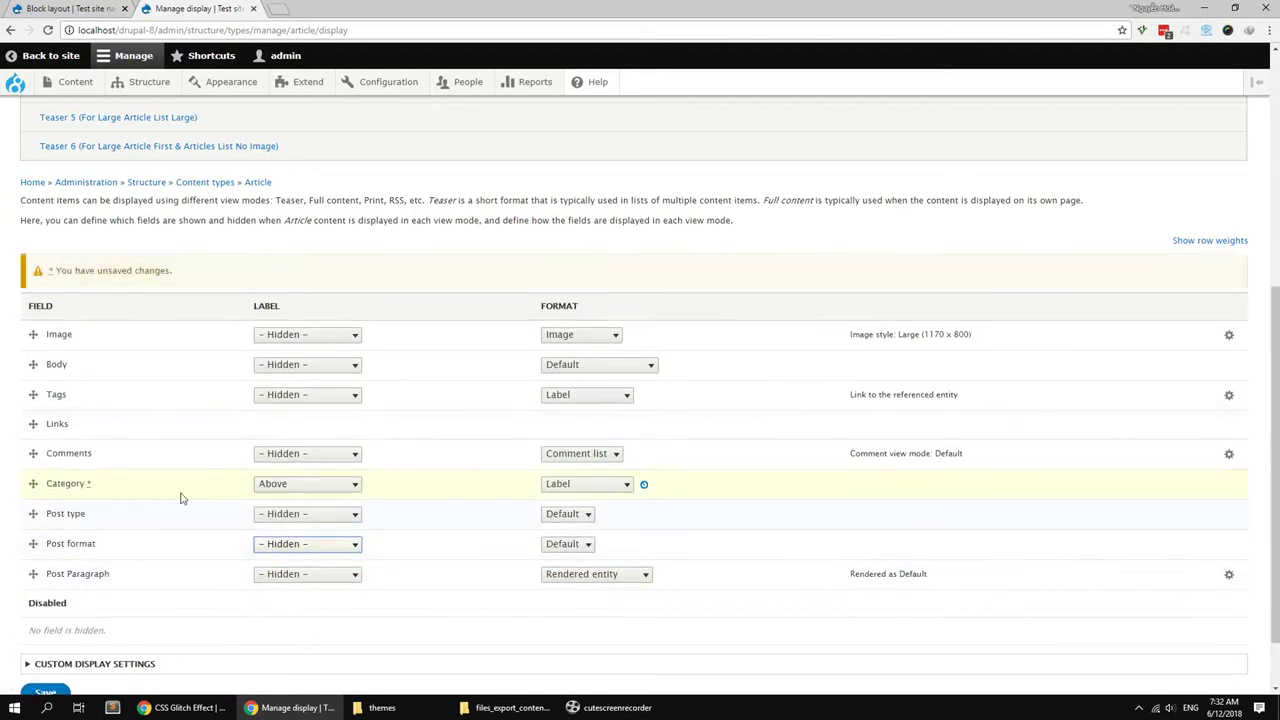
left_click(274, 368)
left_click(280, 410)
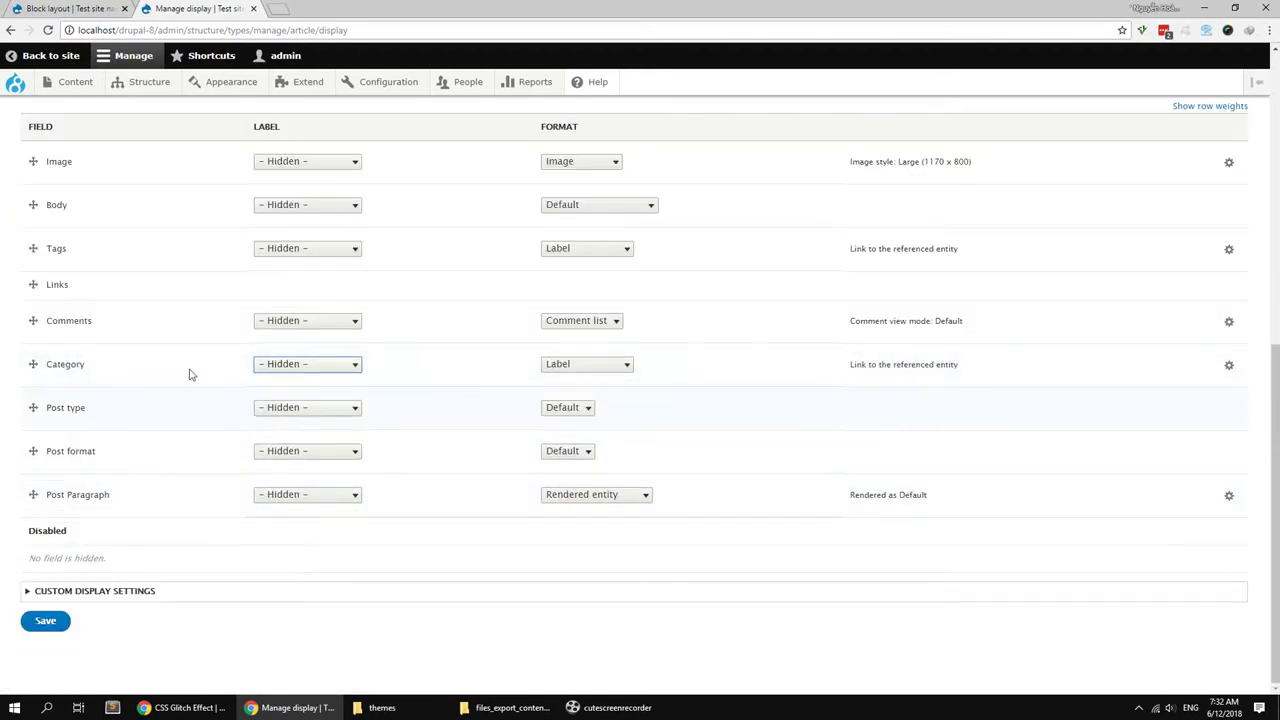
left_click_drag(35, 322, 38, 498)
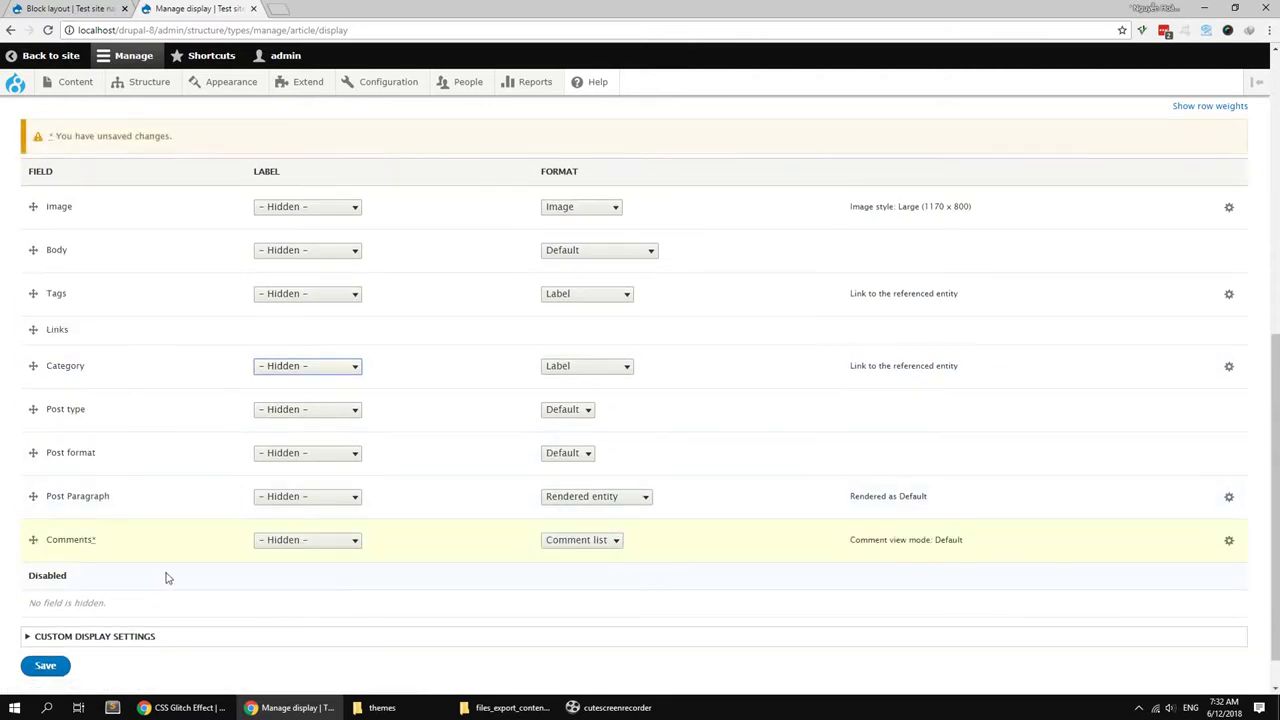
left_click(50, 668)
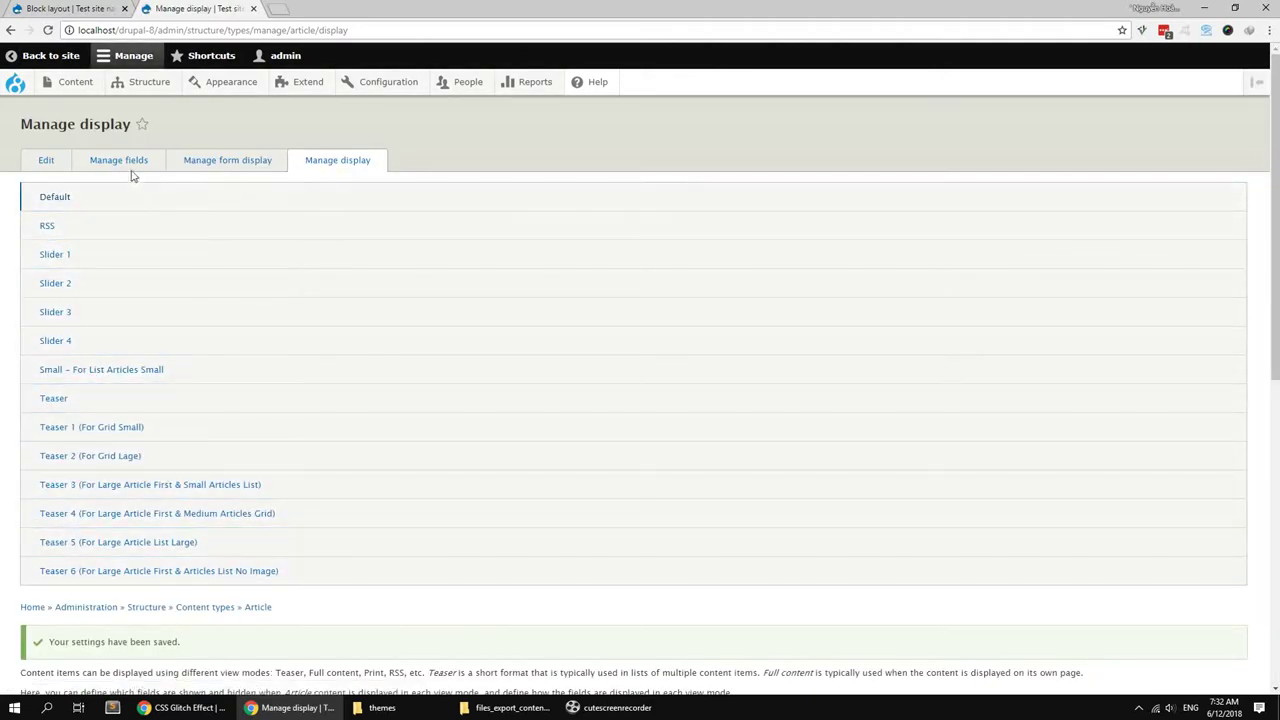
Step: Start a new Article and add a Gallery paragraph to its Post Paragraph field
mouse_move(77, 95)
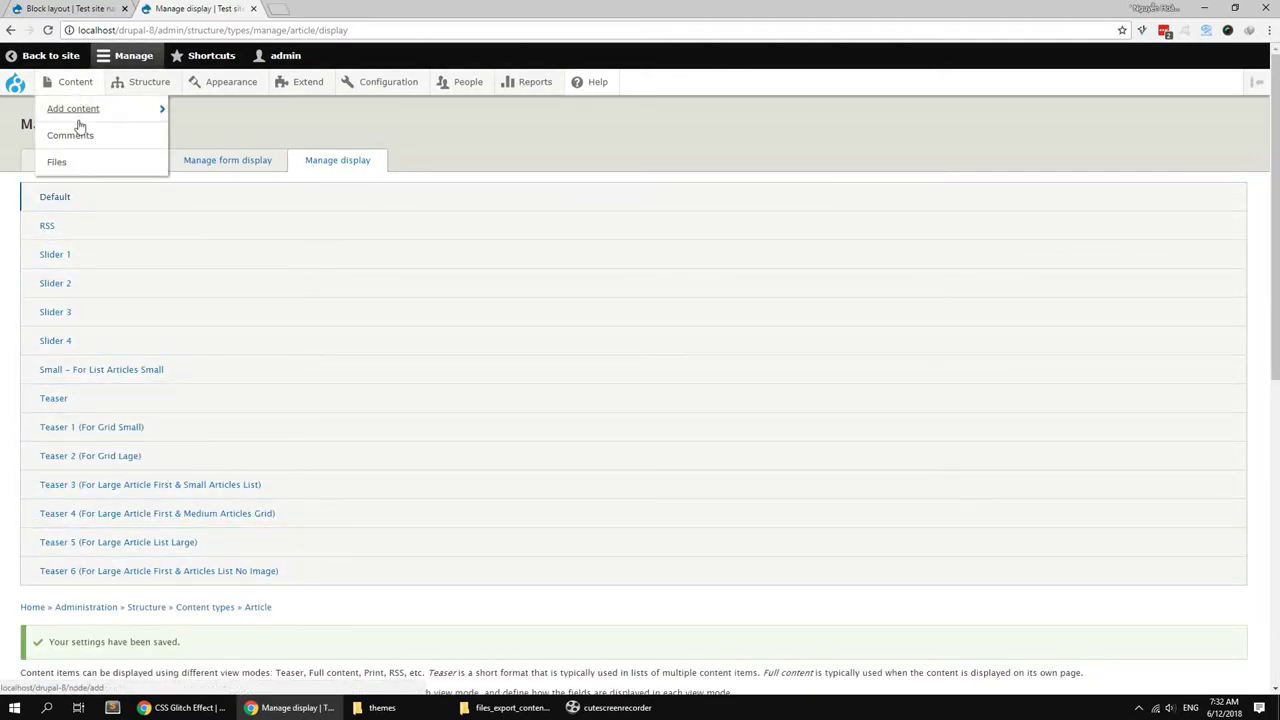
mouse_move(165, 108)
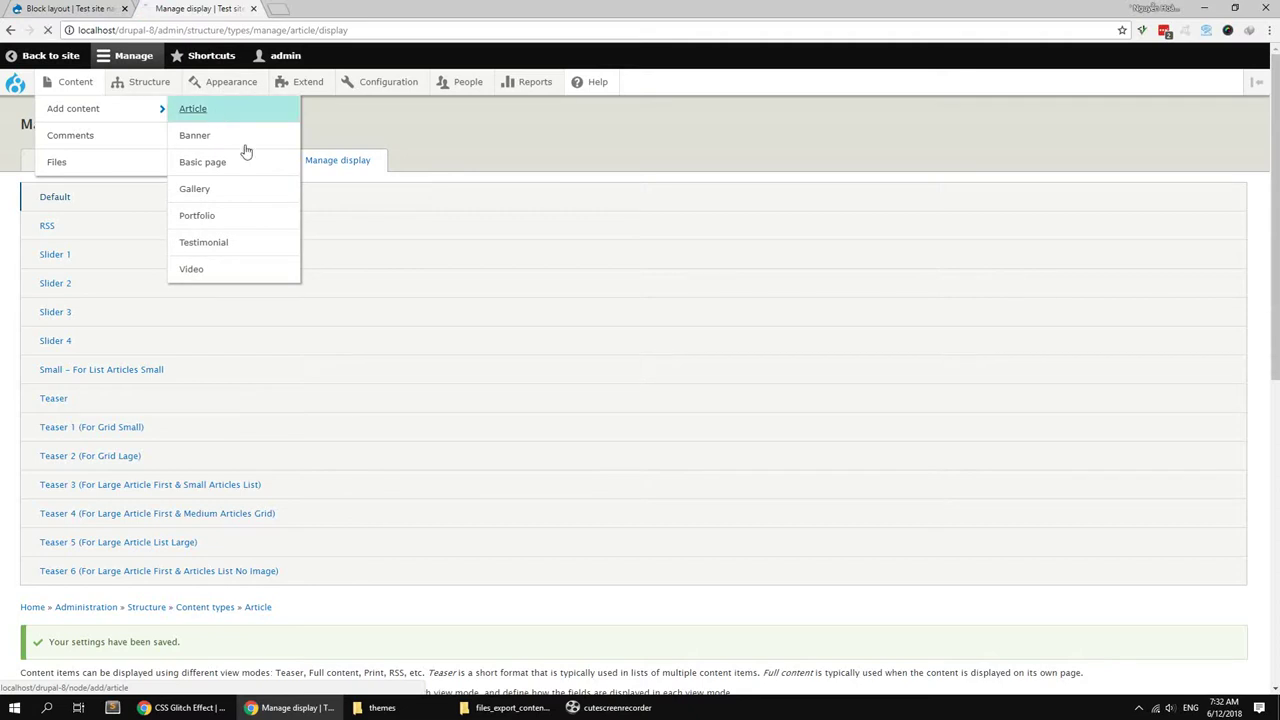
left_click(214, 119)
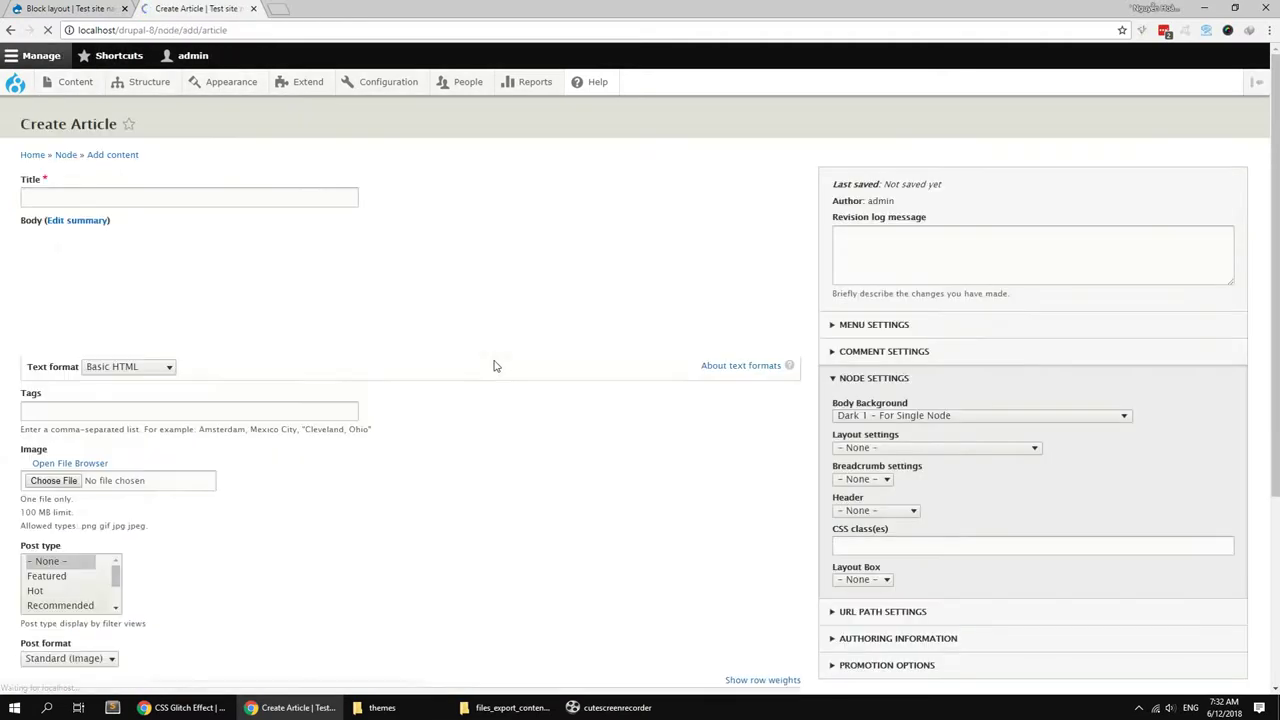
scroll(155, 394, "down", 2)
scroll(343, 412, "down", 2)
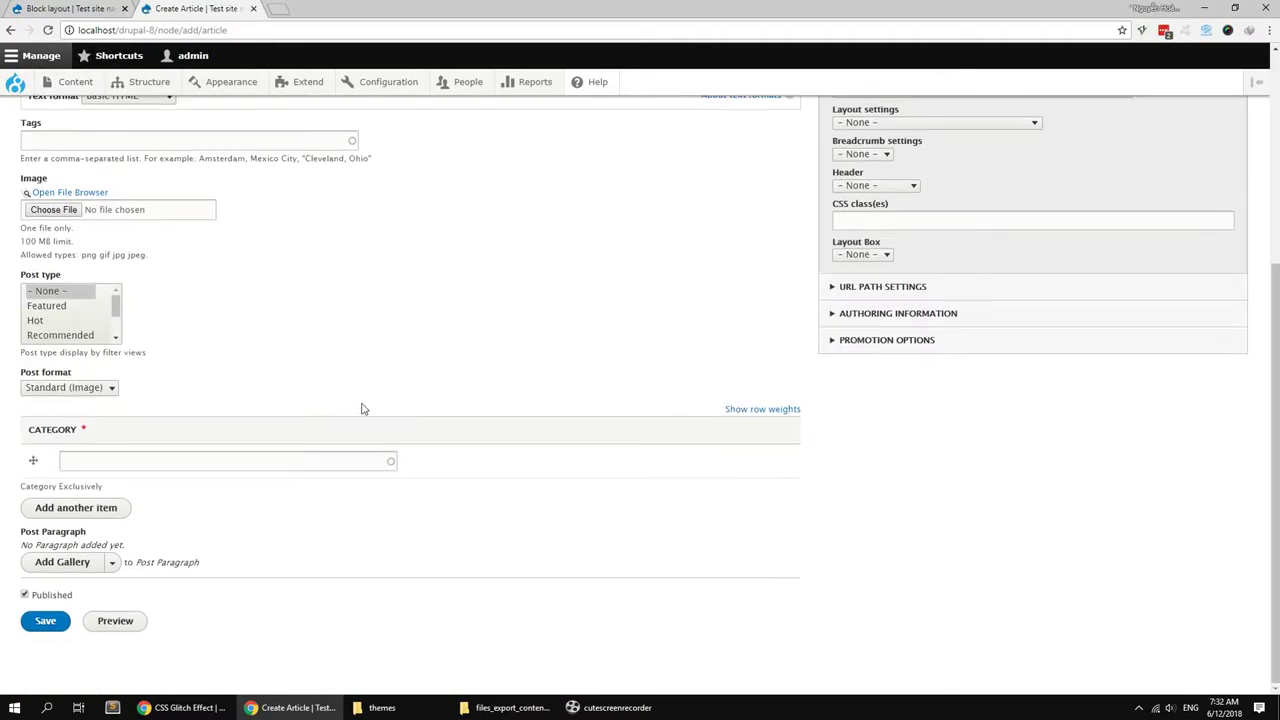
left_click(111, 562)
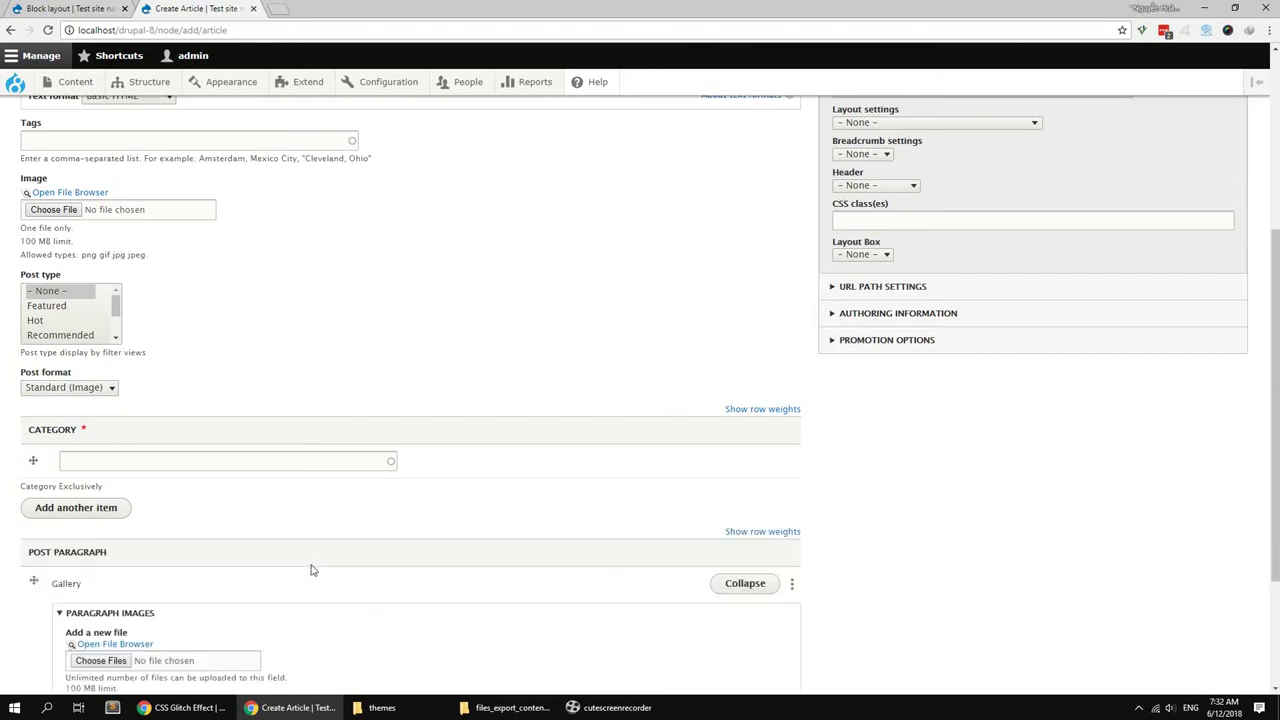
scroll(309, 566, "down", 1)
scroll(145, 530, "up", 5)
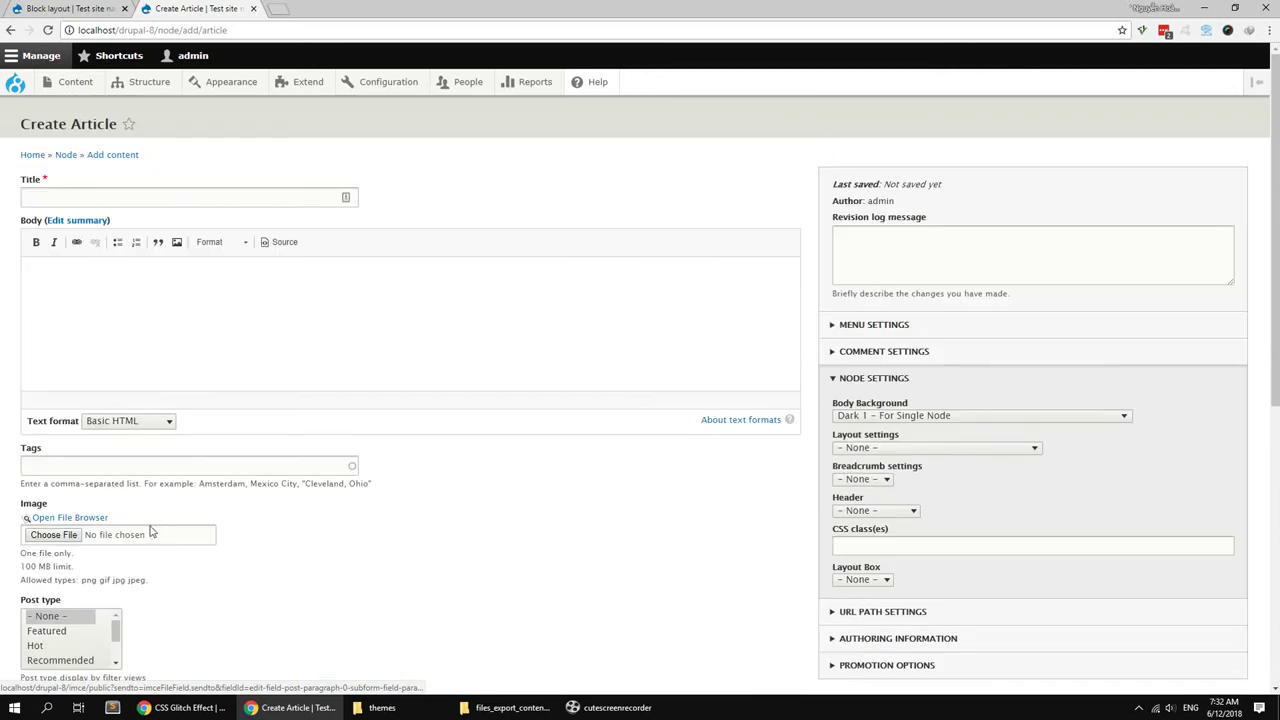
Step: Title the new article "Animated Fragment Slideshow", using the title copied from the Codrops tutorials page
left_click(116, 204)
left_click(180, 703)
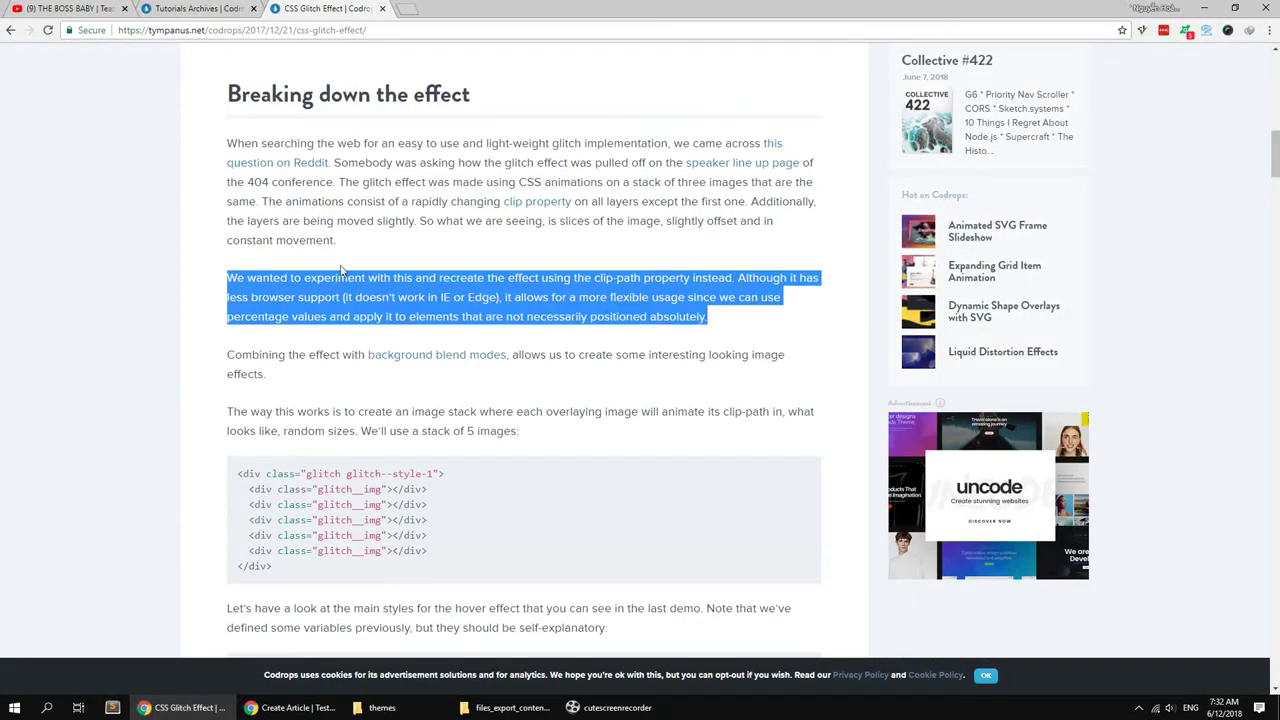
left_click(213, 12)
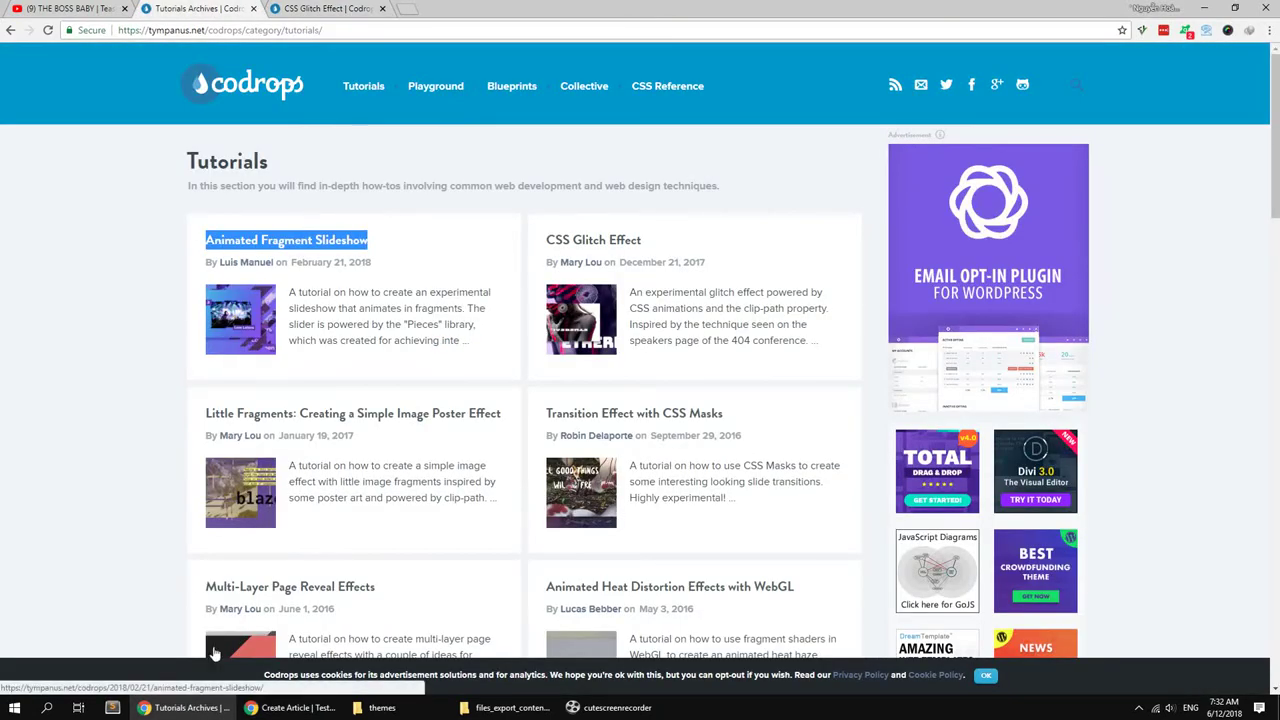
left_click(276, 709)
left_click(117, 203)
type("Animated Fragment Slideshow")
Step: Copy the paragraph about recreating the effect with clip-path from the CSS Glitch Effect tutorial into the new article's body
left_click(233, 335)
key("alt+Tab")
left_click(318, 9)
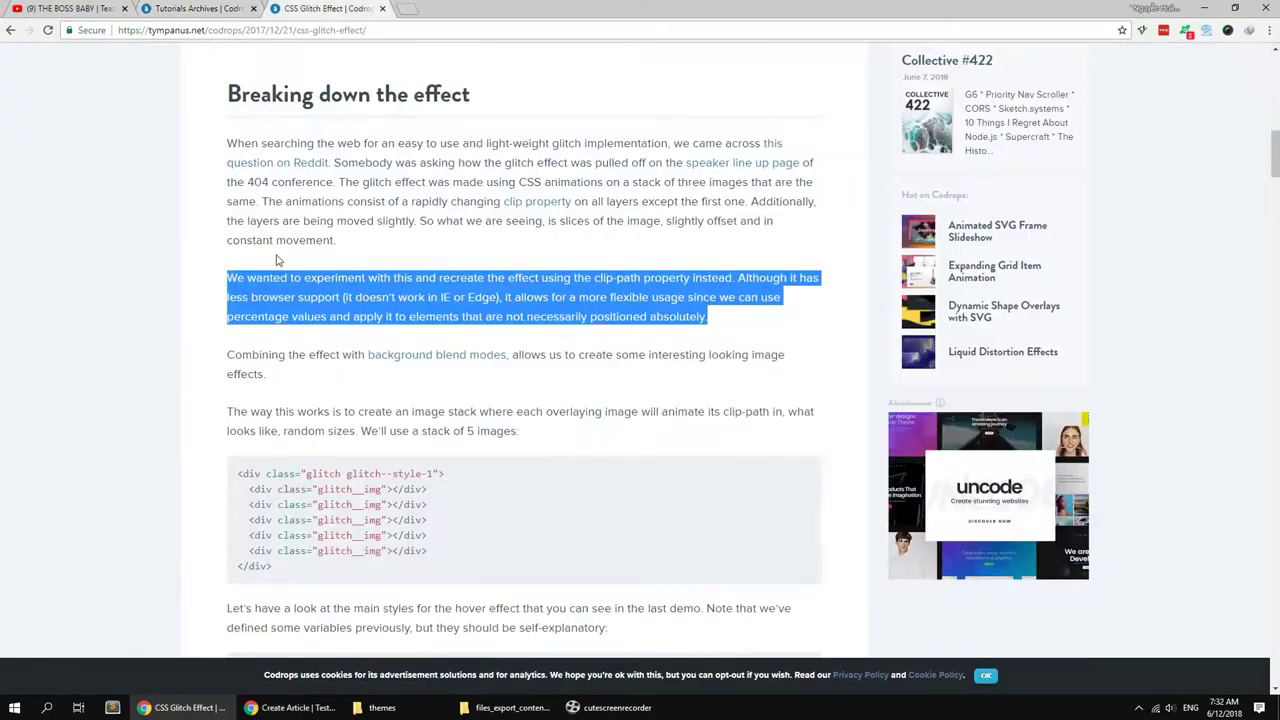
key("alt+Tab")
left_click(218, 314)
type("We wanted to experiment with this and recreate the effect using the clip-path property instead. Although it has less browser support (it doesn't work in IE or Edge), it allows for a more flexible usage since we can use percentage values and apply it to elements that are not necessarily positioned absolutely.")
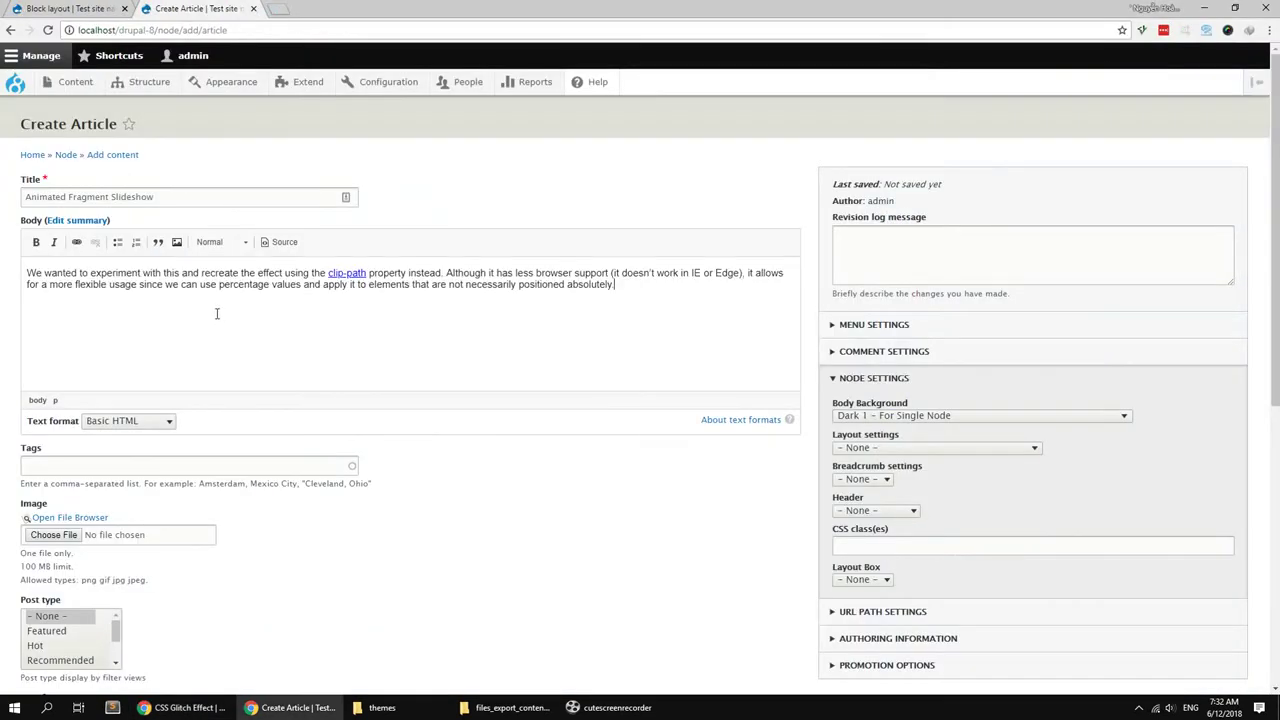
scroll(227, 337, "down", 1)
scroll(227, 337, "down", 2)
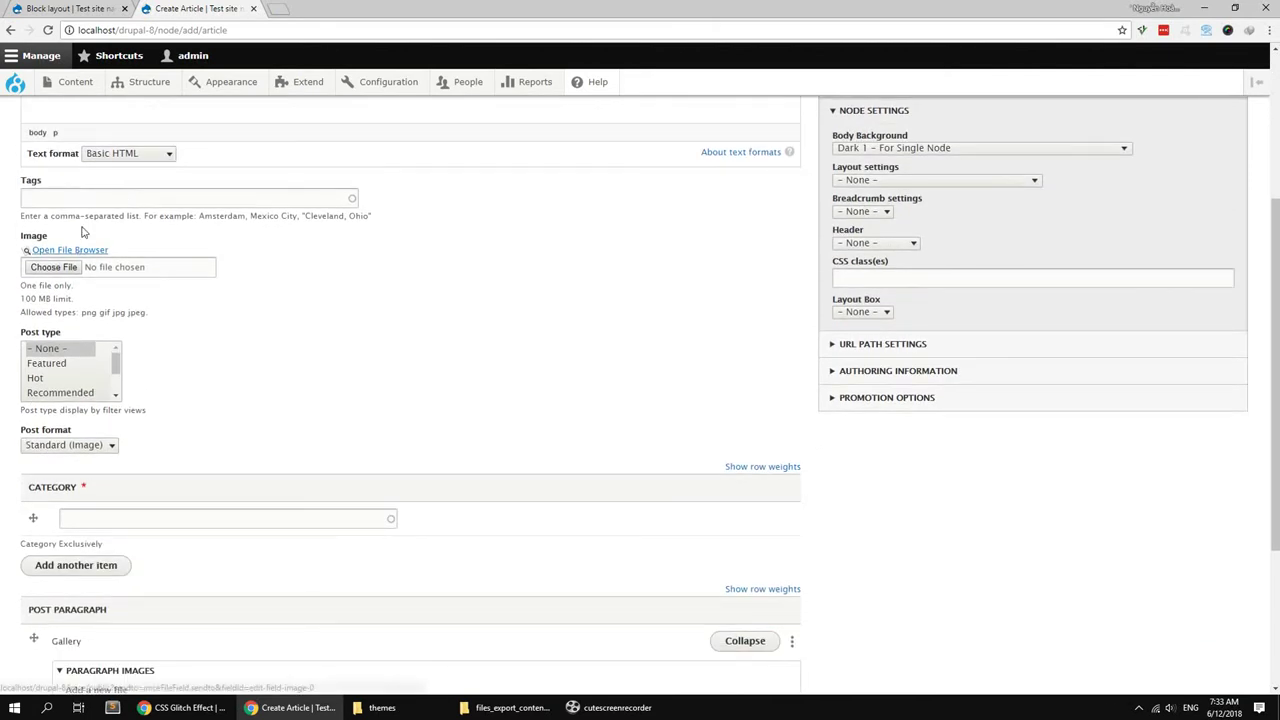
left_click(124, 196)
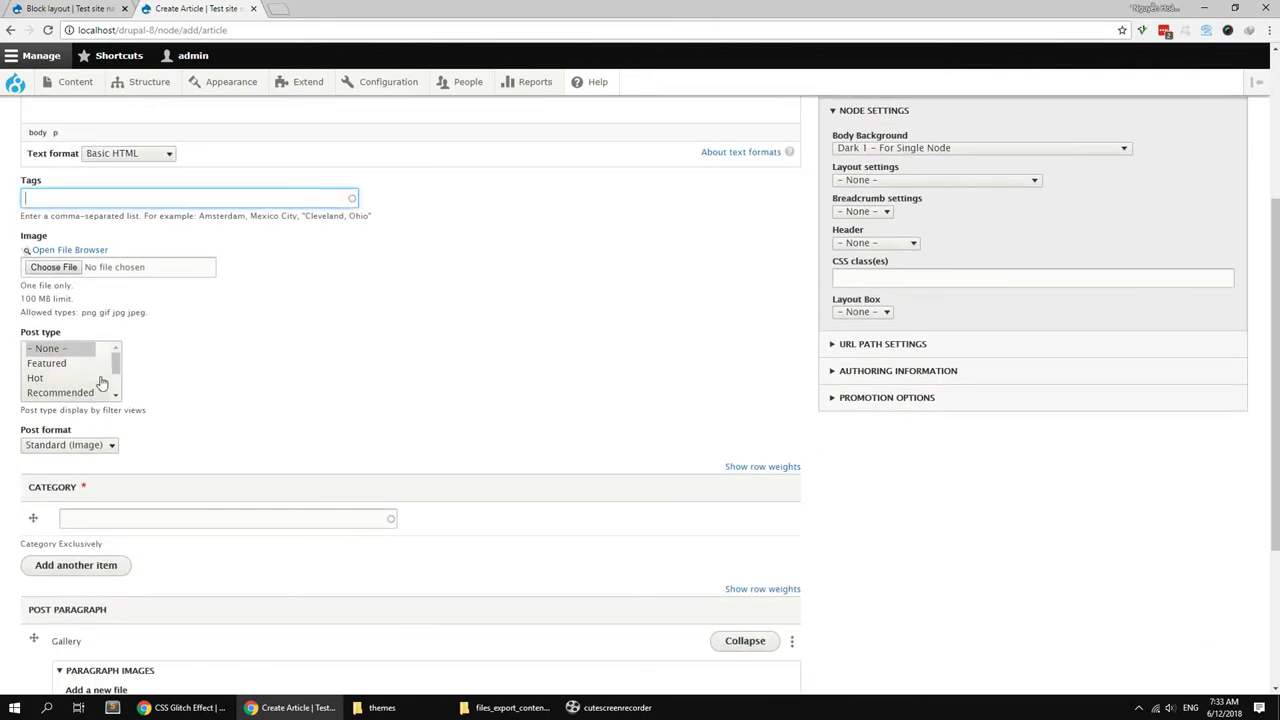
scroll(104, 383, "down", 1)
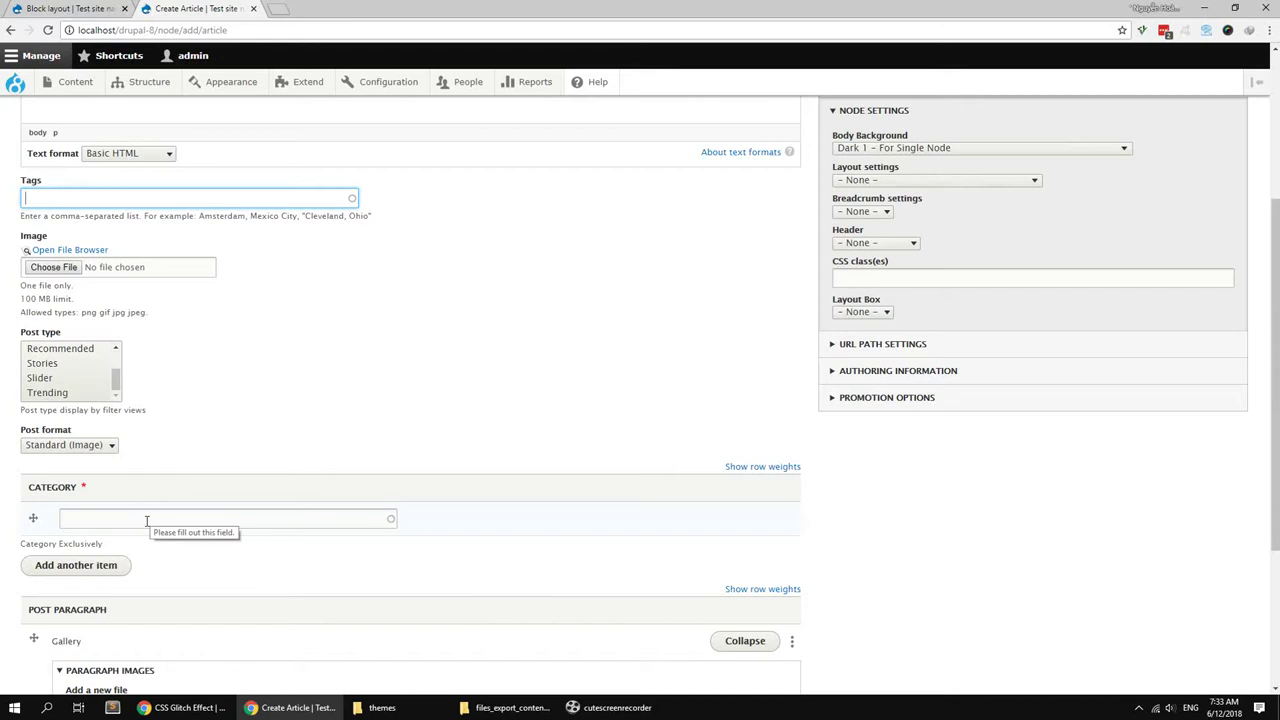
left_click(290, 400)
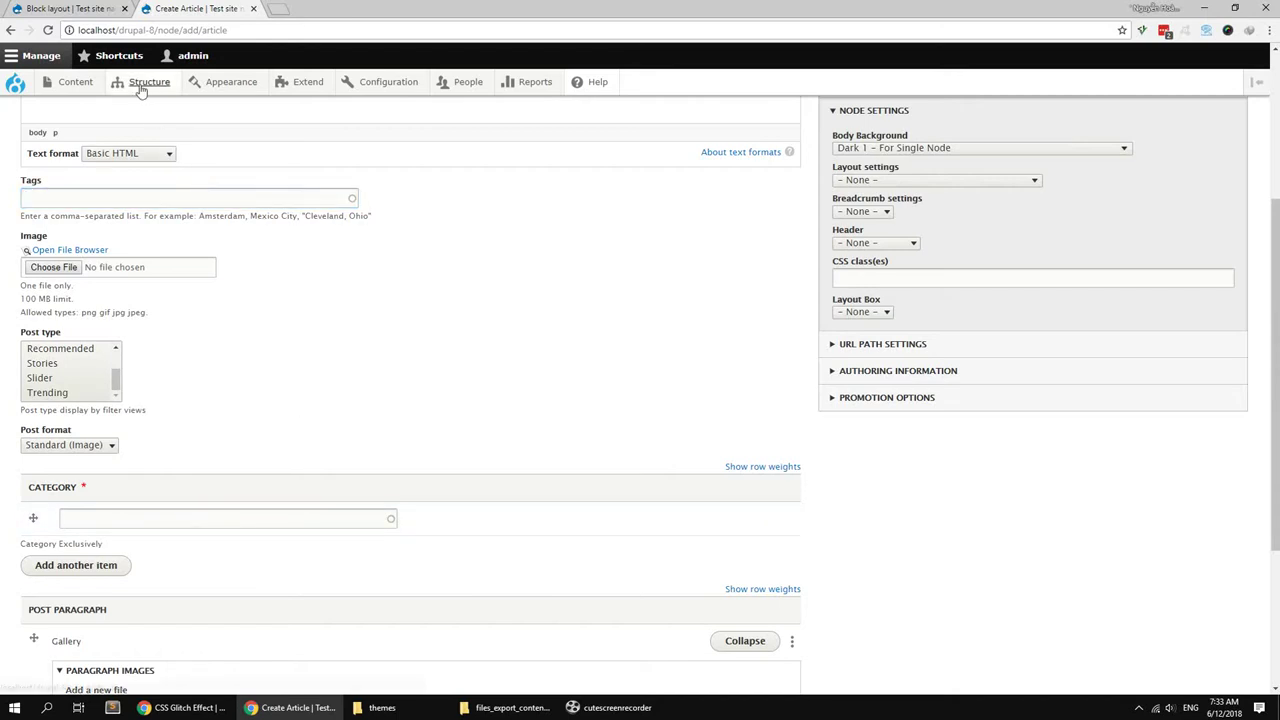
Step: Add a term named "Music" to the Category vocabulary and save it
mouse_move(148, 82)
mouse_move(150, 325)
mouse_move(340, 350)
left_click(300, 361)
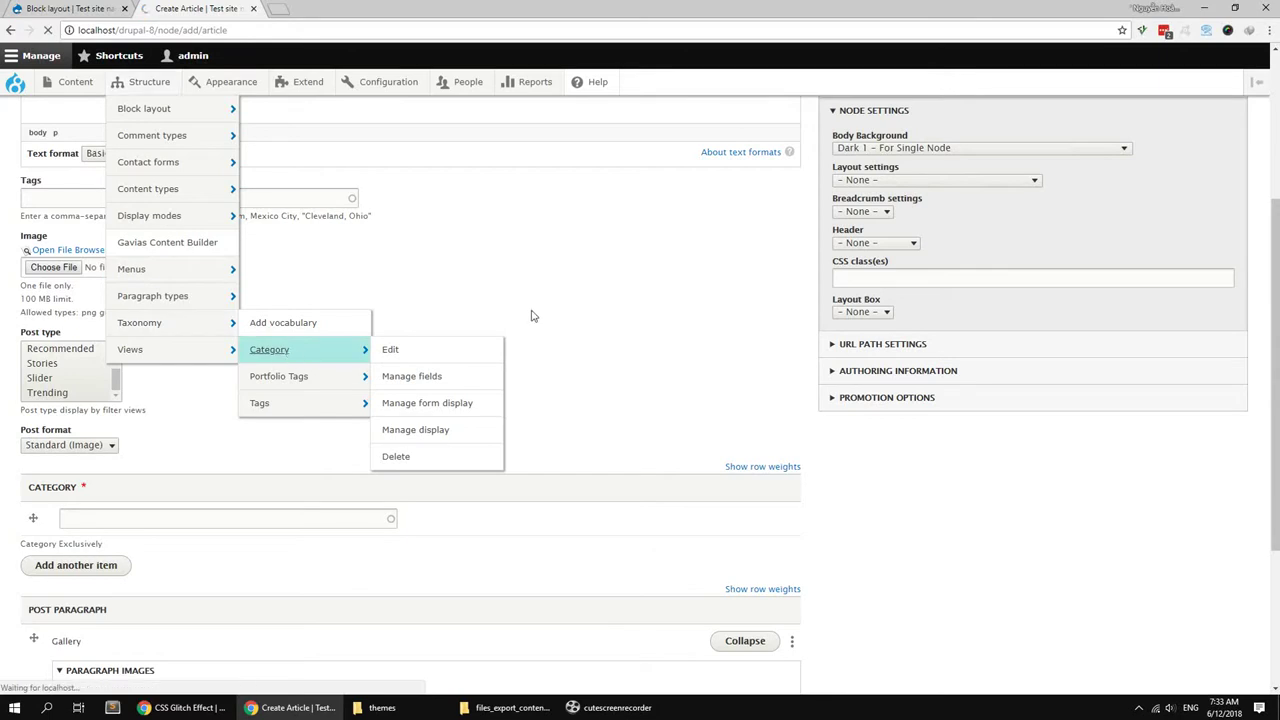
left_click(133, 305)
left_click(153, 200)
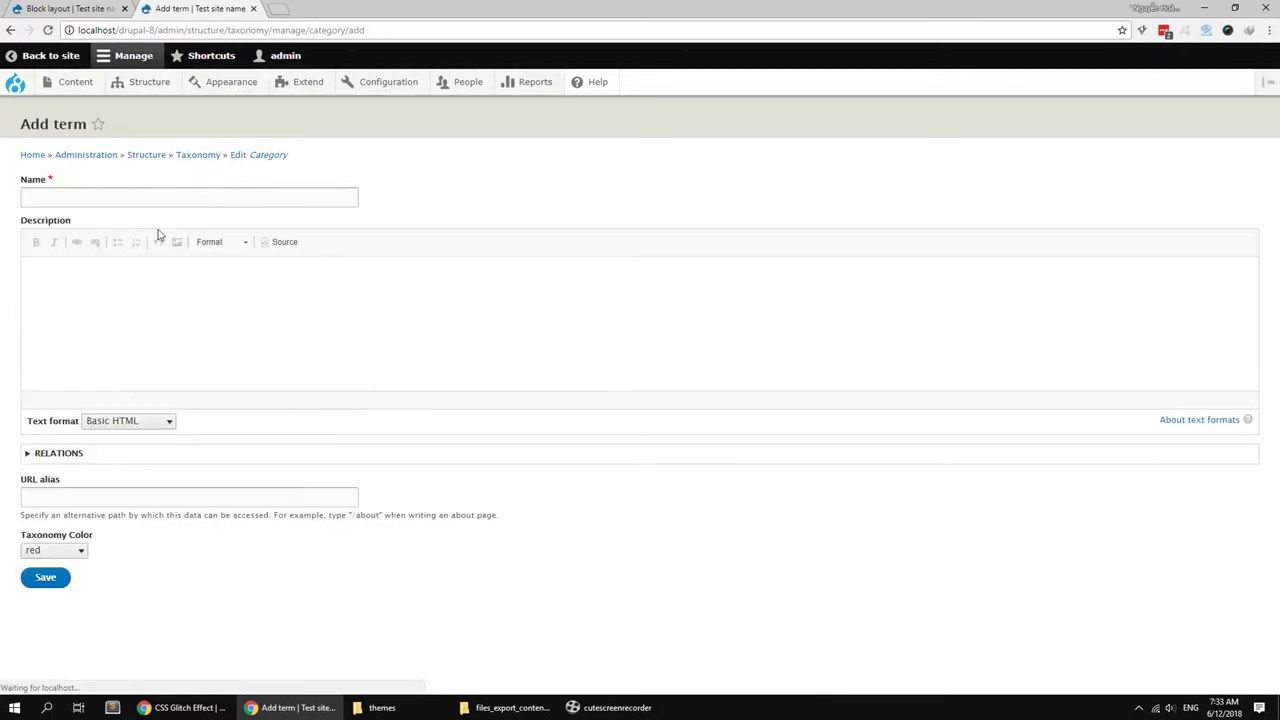
left_click(137, 218)
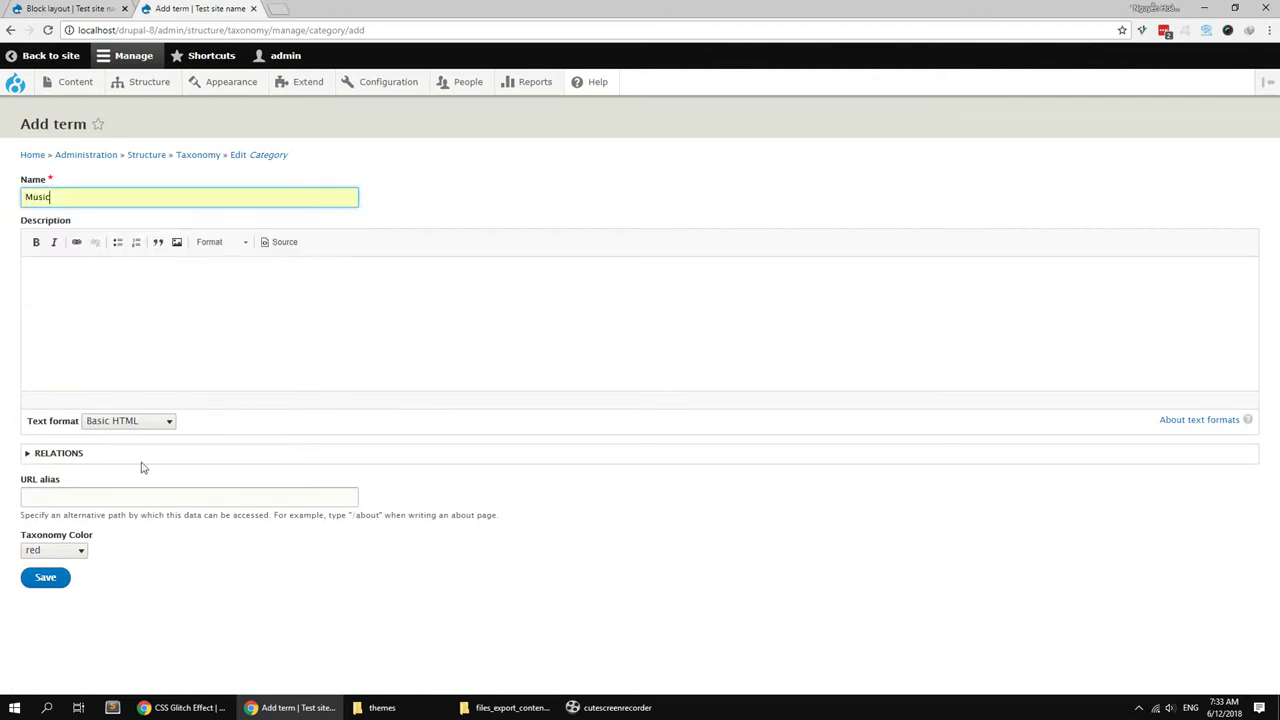
left_click(49, 579)
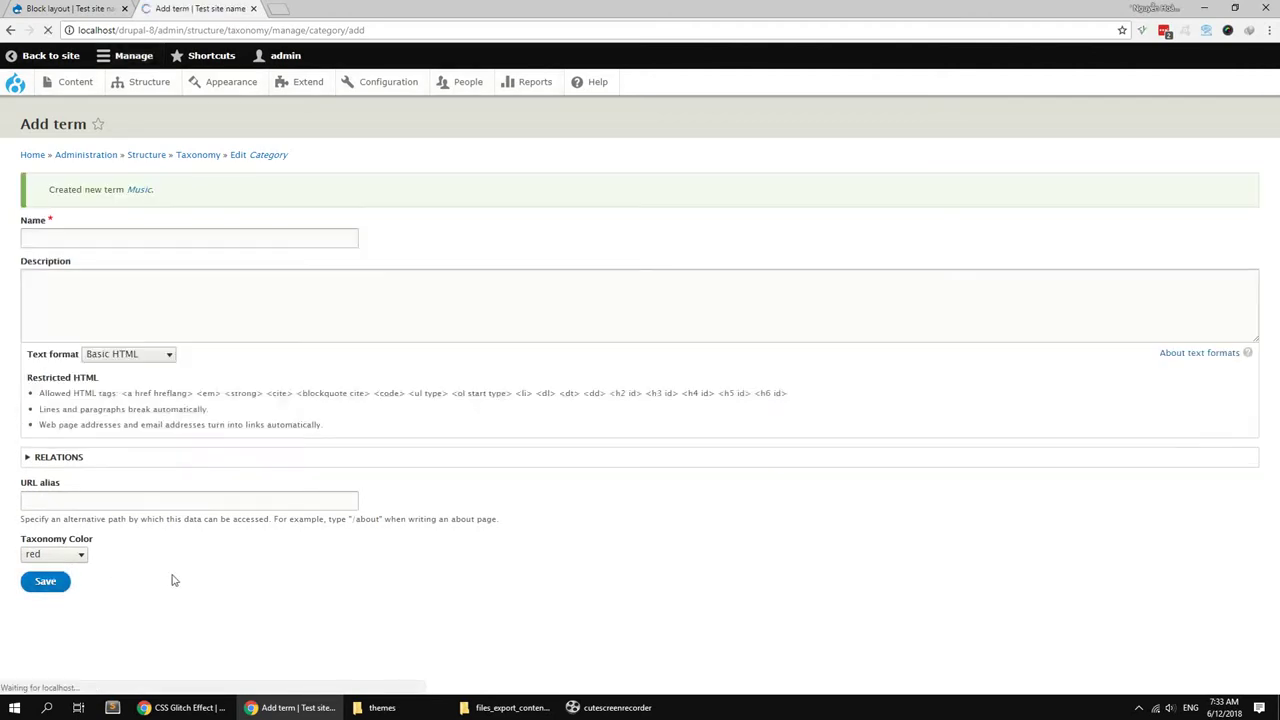
Step: Add a Category term named "Bussiness" with the taxonomy color blue and save it
left_click(110, 238)
left_click(93, 274)
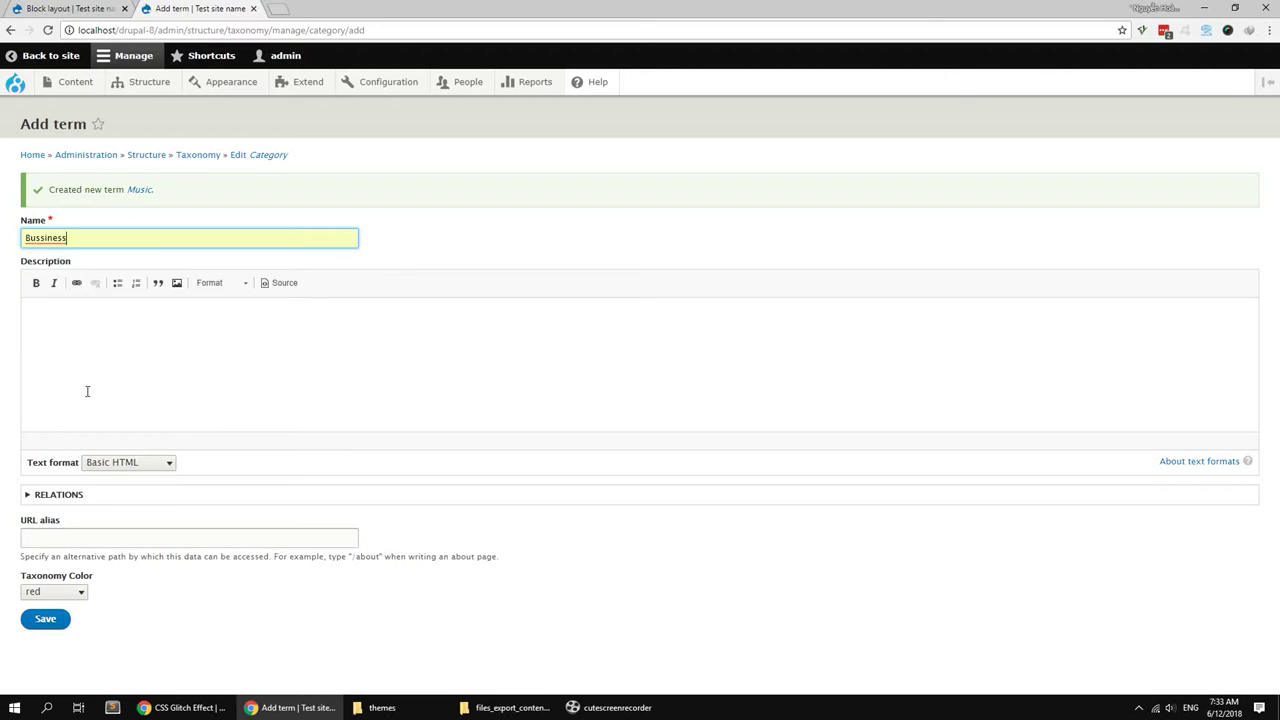
left_click(63, 593)
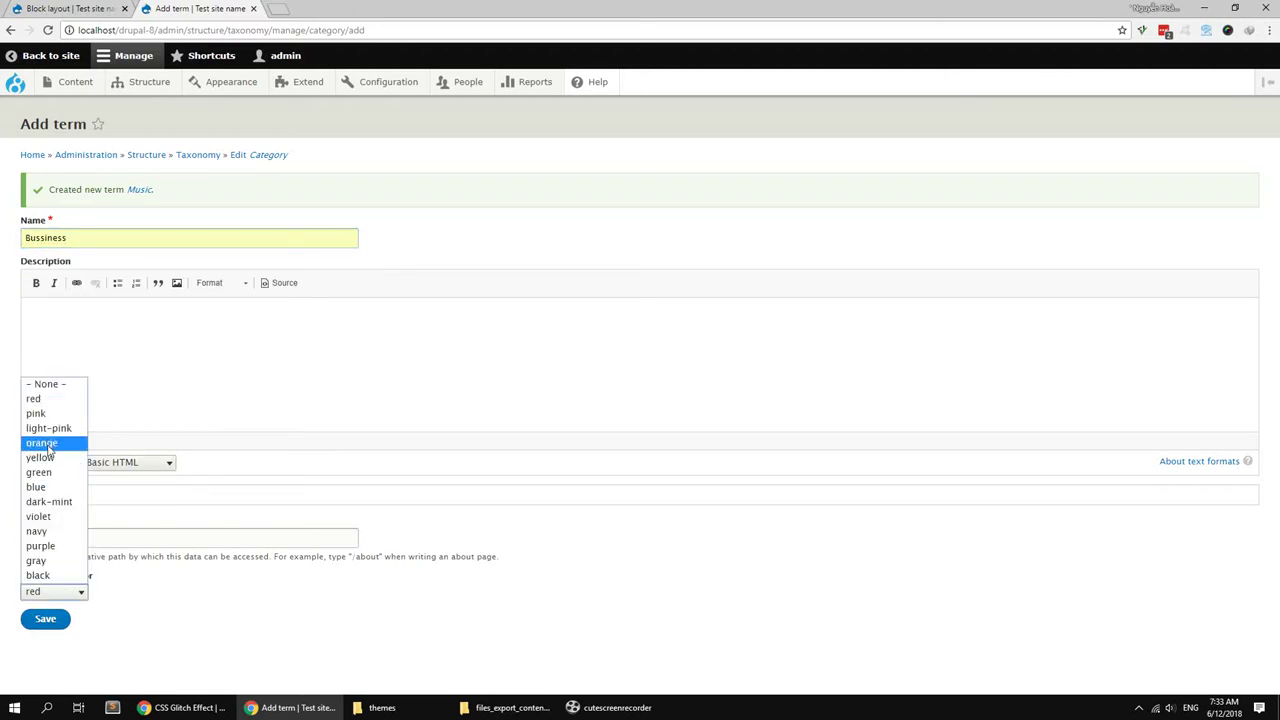
left_click(36, 487)
left_click(45, 618)
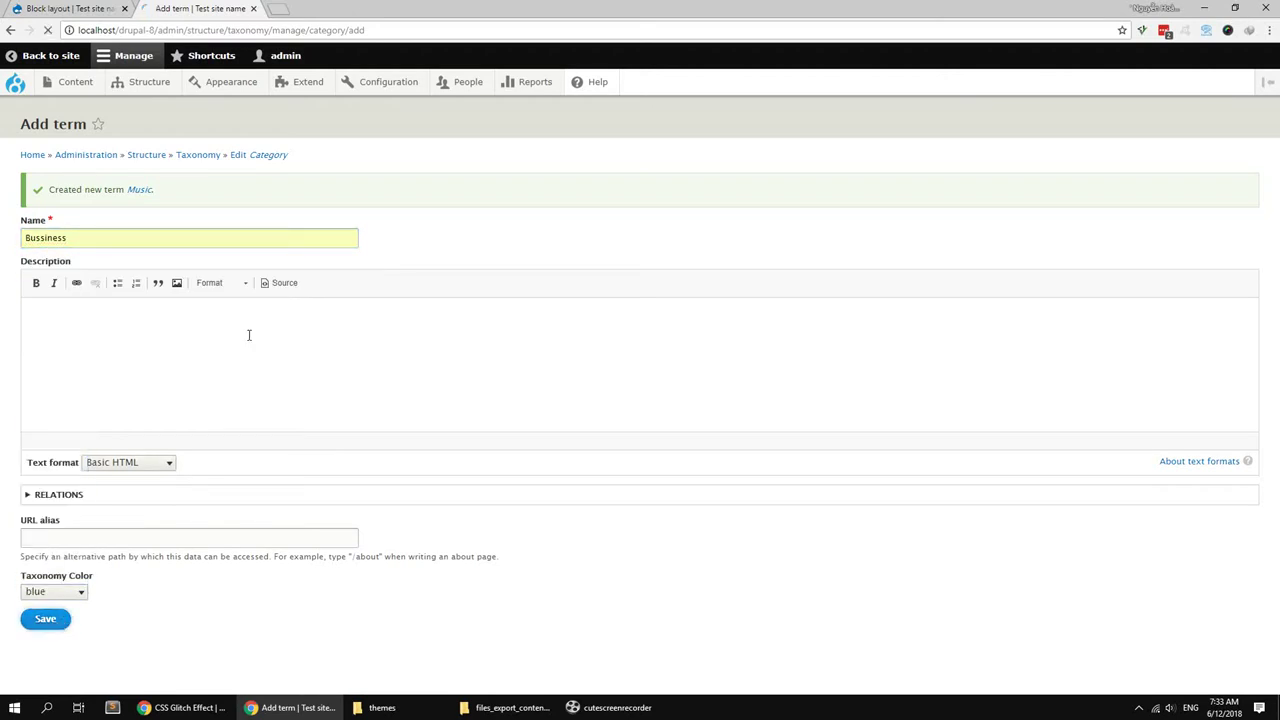
Step: Add a Category term named "Life Style" with the taxonomy color orange and save it
left_click(122, 231)
type("Life Style")
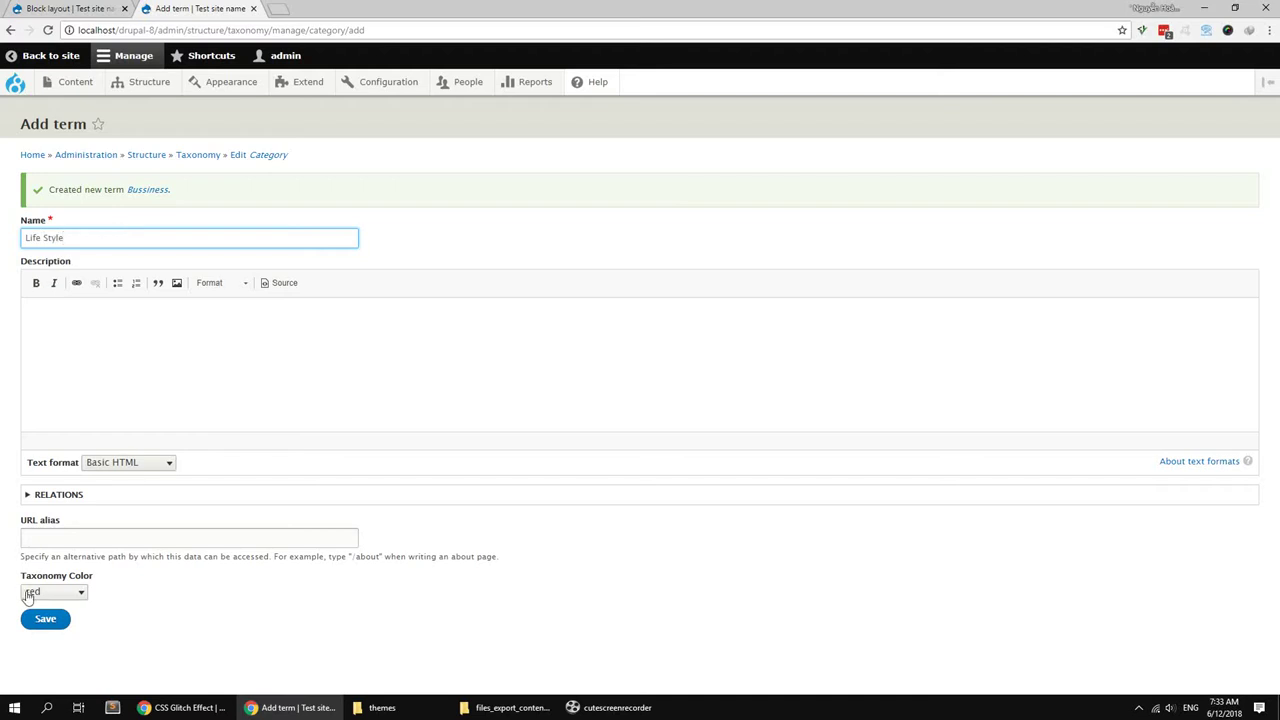
left_click(28, 593)
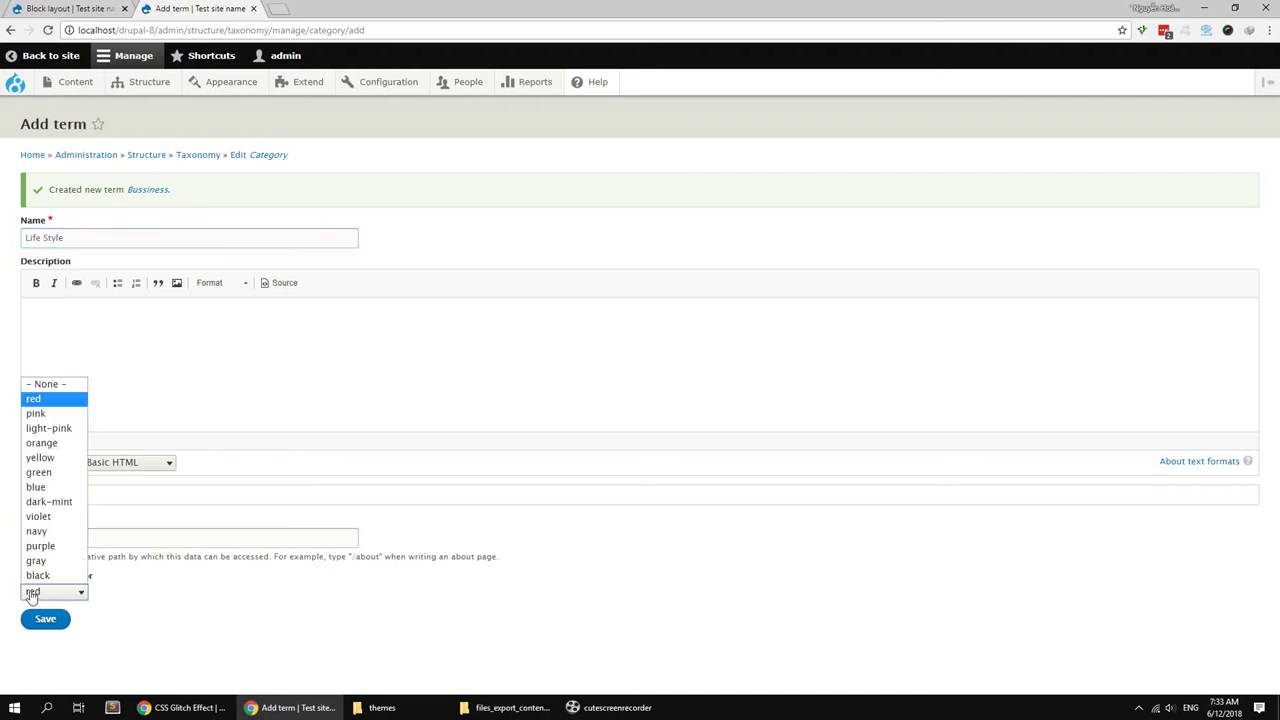
left_click(54, 447)
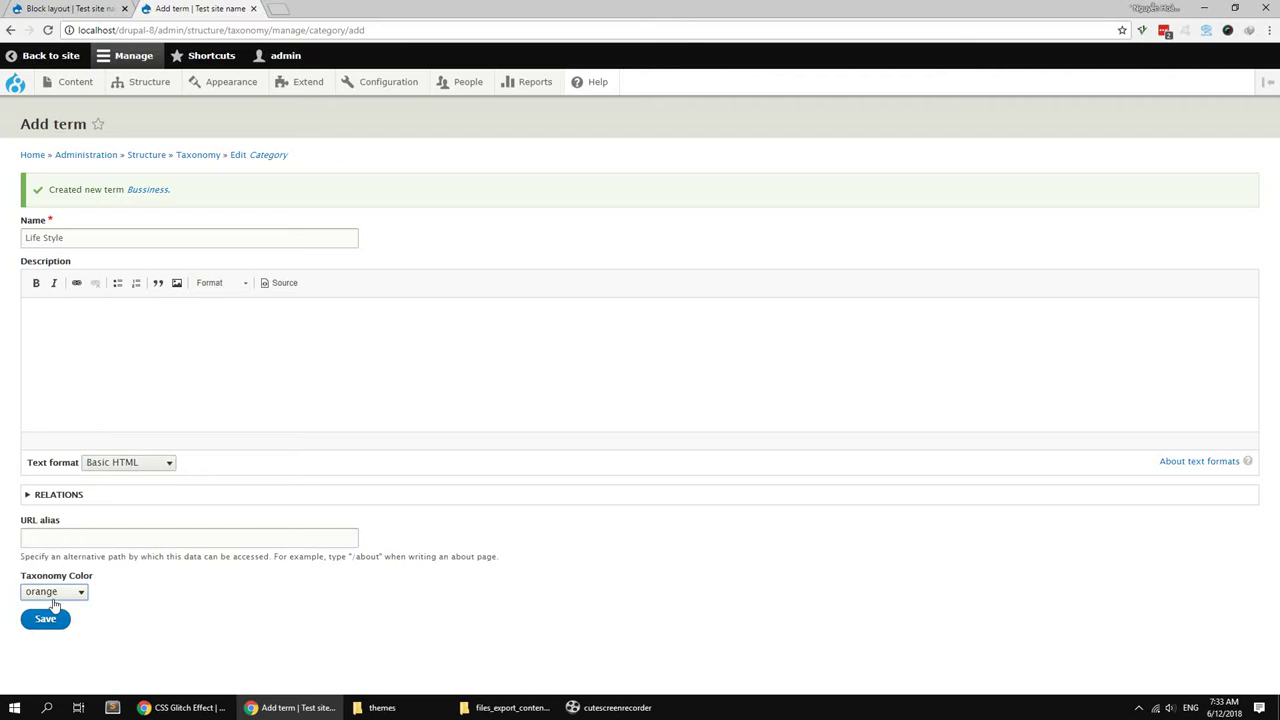
key("Return")
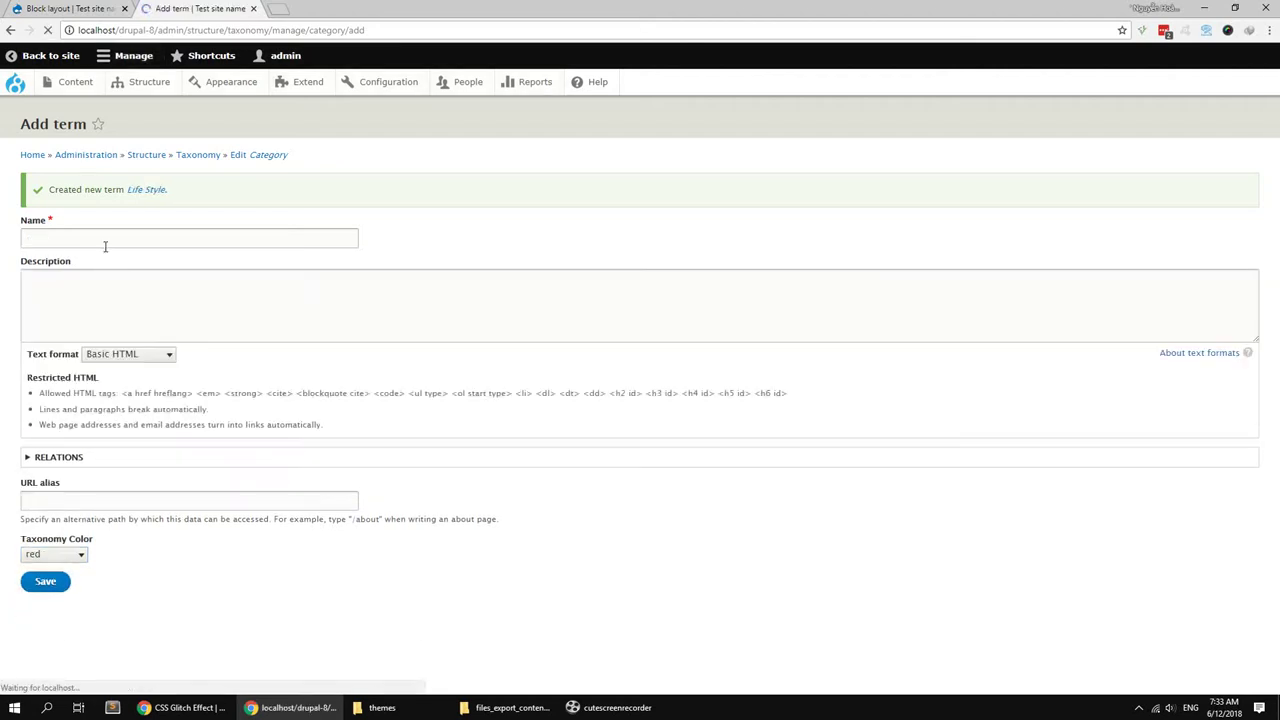
Step: Add a Category term named "Sport" with the taxonomy color green and save it
left_click(105, 243)
type("Sport")
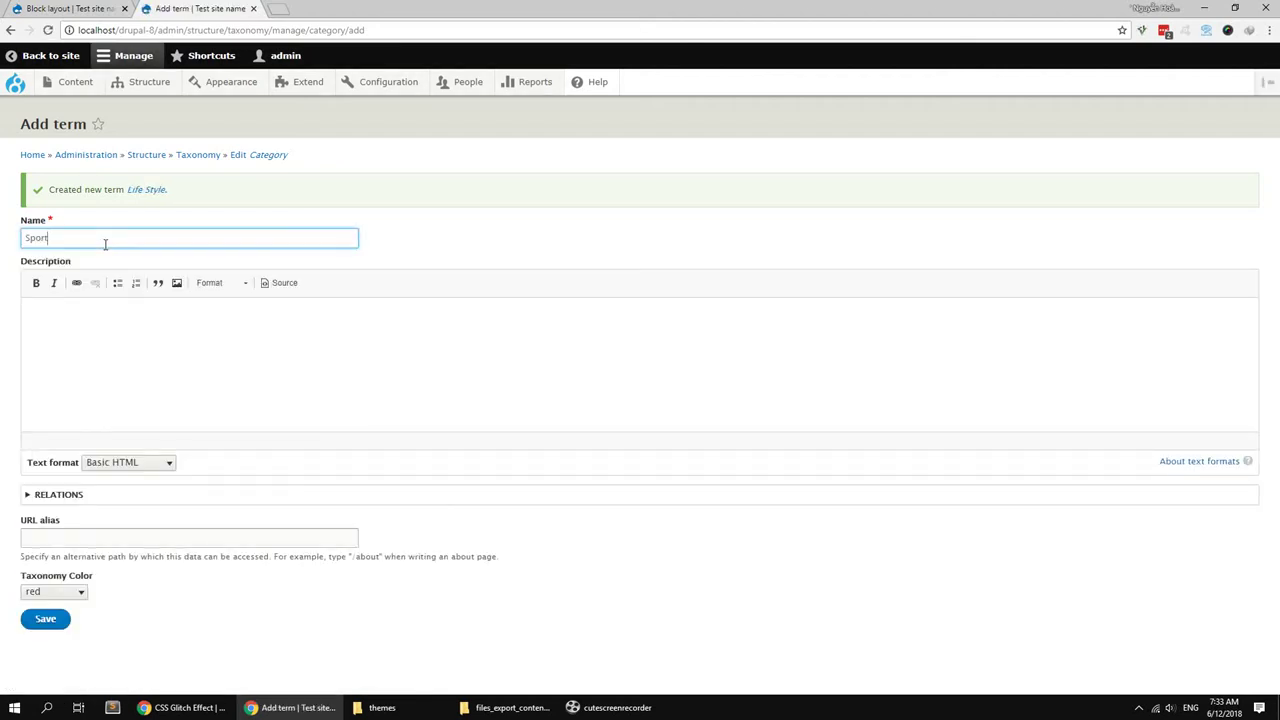
left_click(55, 591)
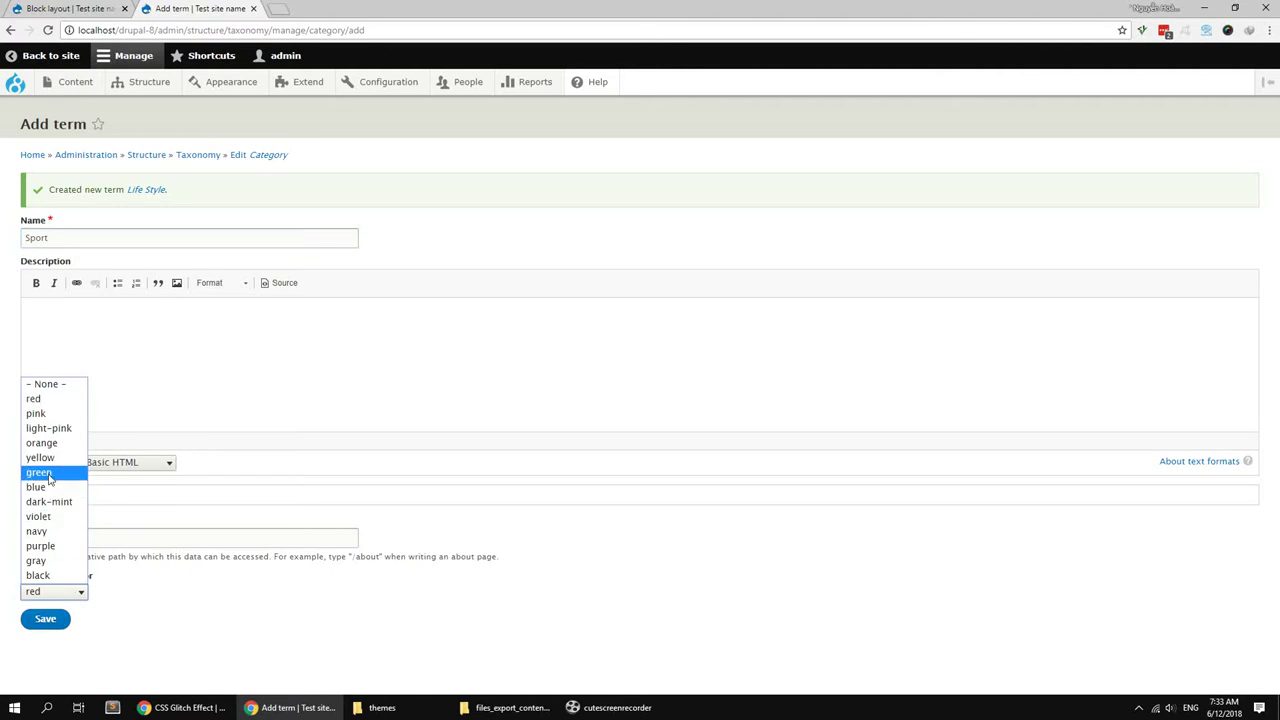
left_click(45, 474)
left_click(45, 618)
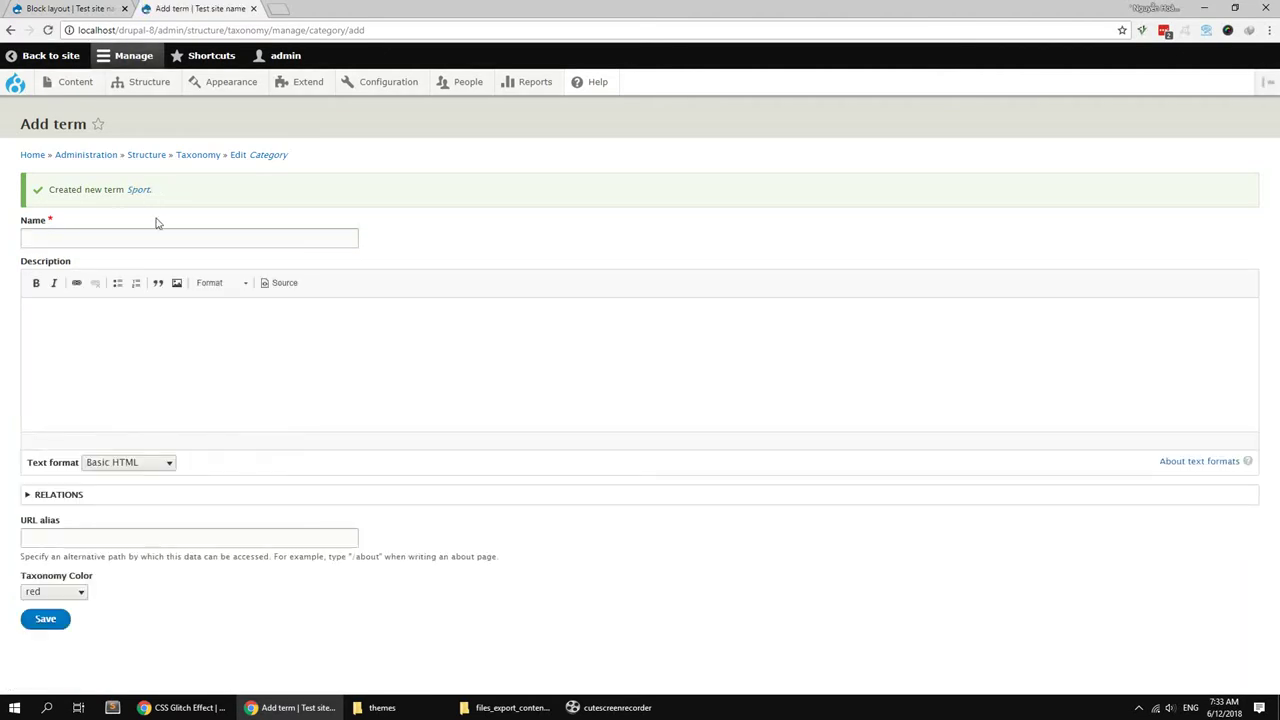
Step: In the Article content type's form display, set the Category field's widget to Select list
mouse_move(150, 95)
mouse_move(162, 188)
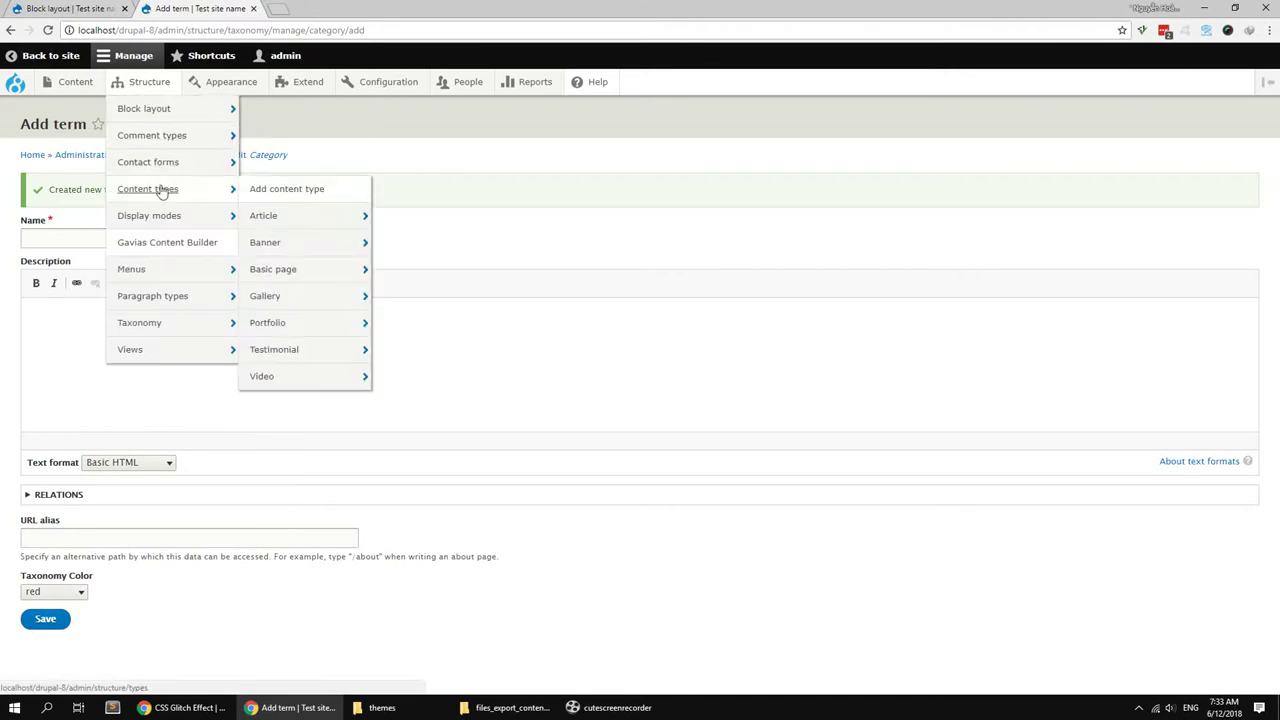
mouse_move(283, 220)
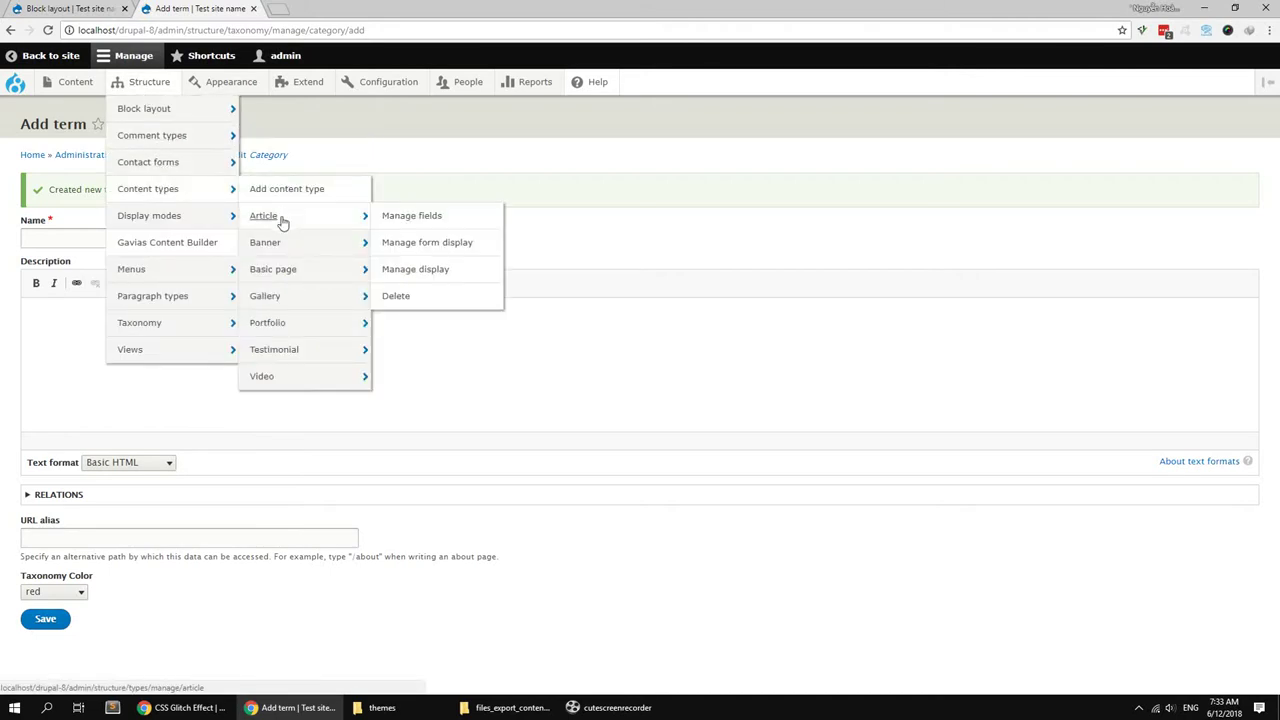
left_click(390, 216)
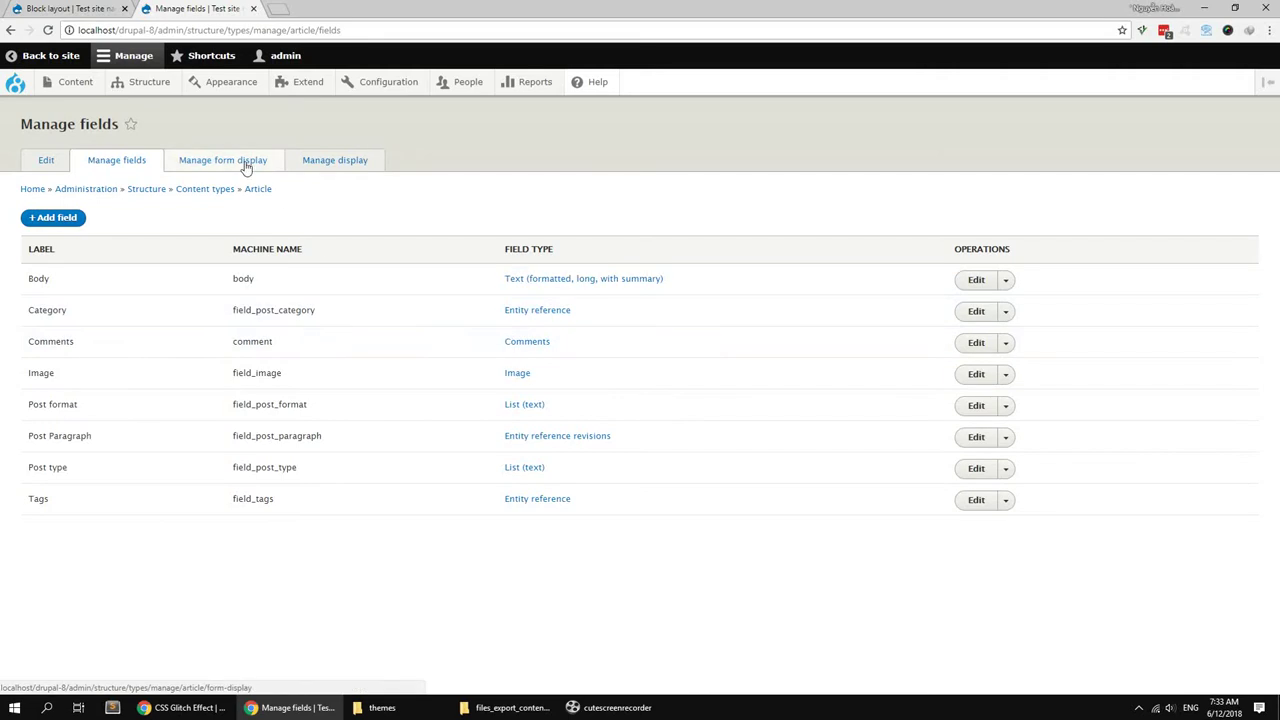
scroll(394, 440, "down", 3)
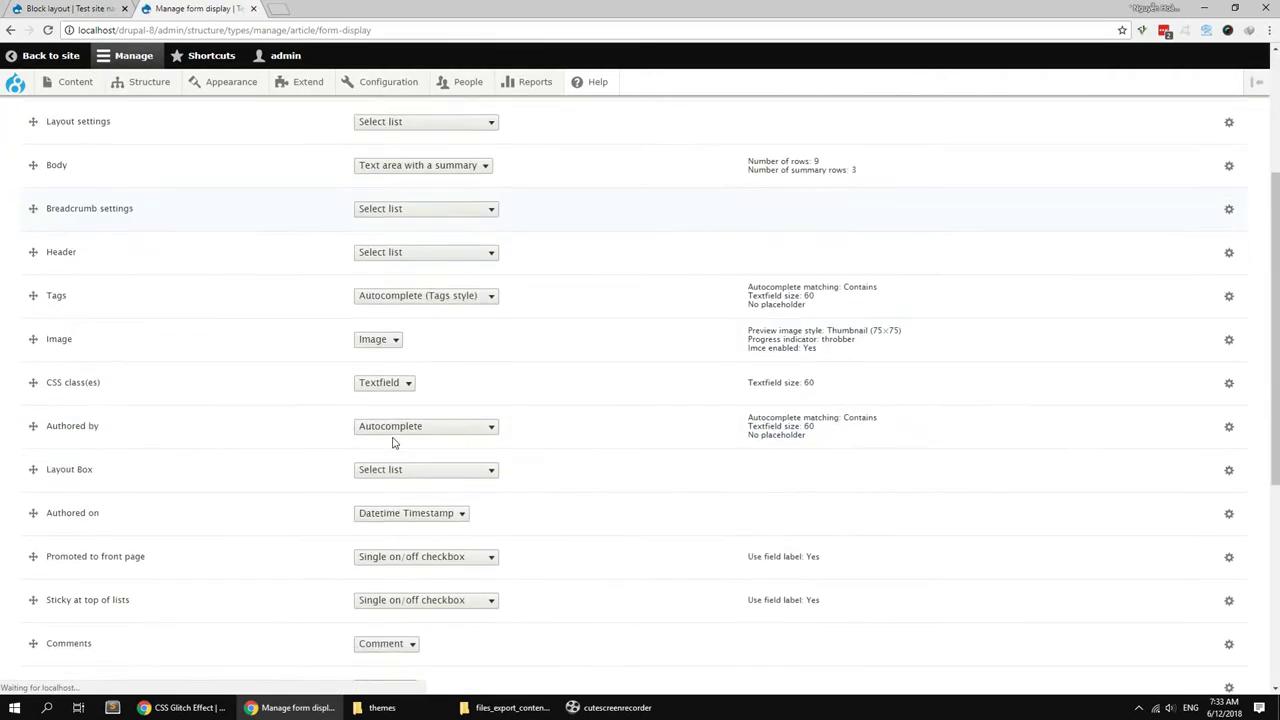
scroll(232, 457, "down", 4)
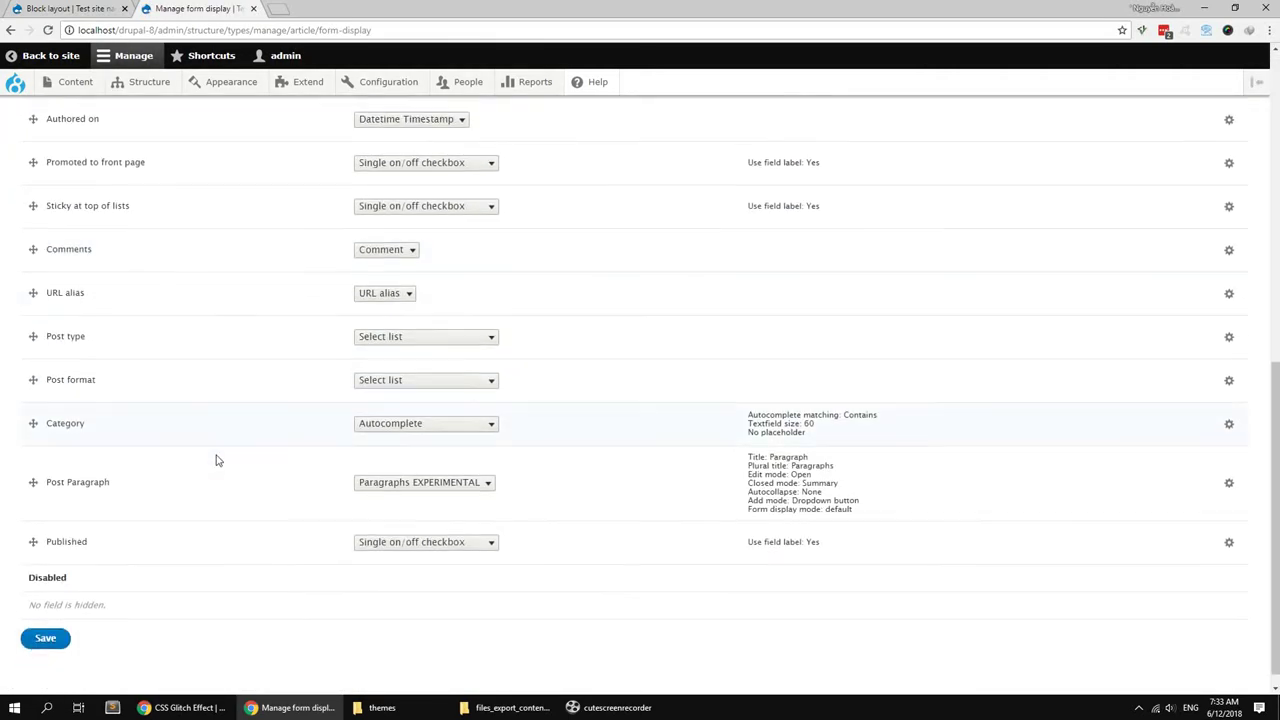
left_click(378, 414)
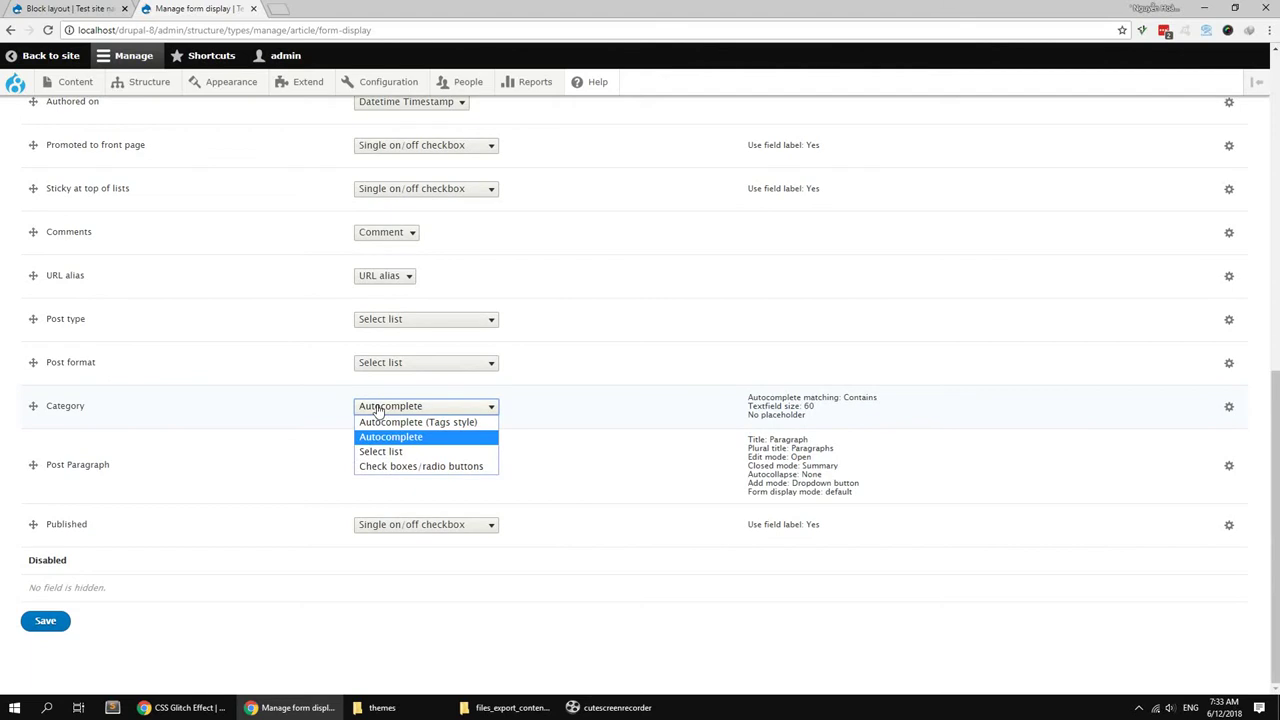
left_click(398, 457)
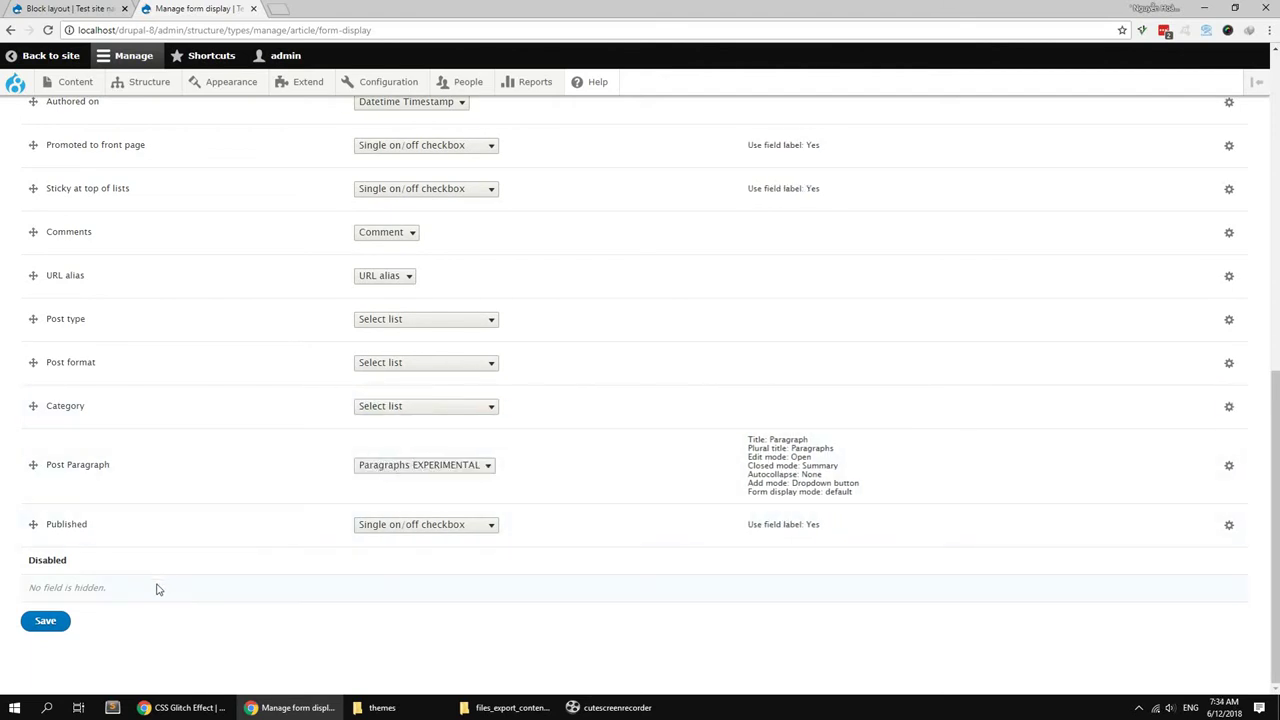
Step: Set the Post format field's widget to Check boxes/radio buttons and save the Article form display
left_click(393, 470)
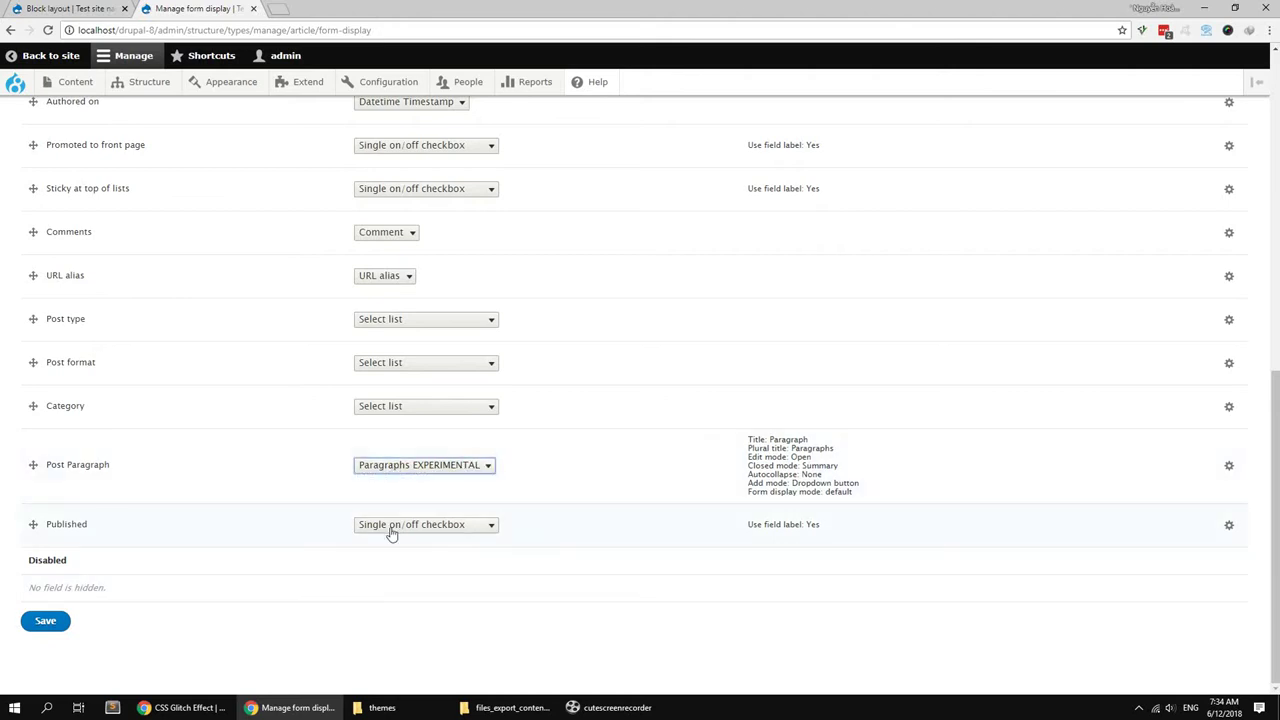
scroll(254, 566, "up", 2)
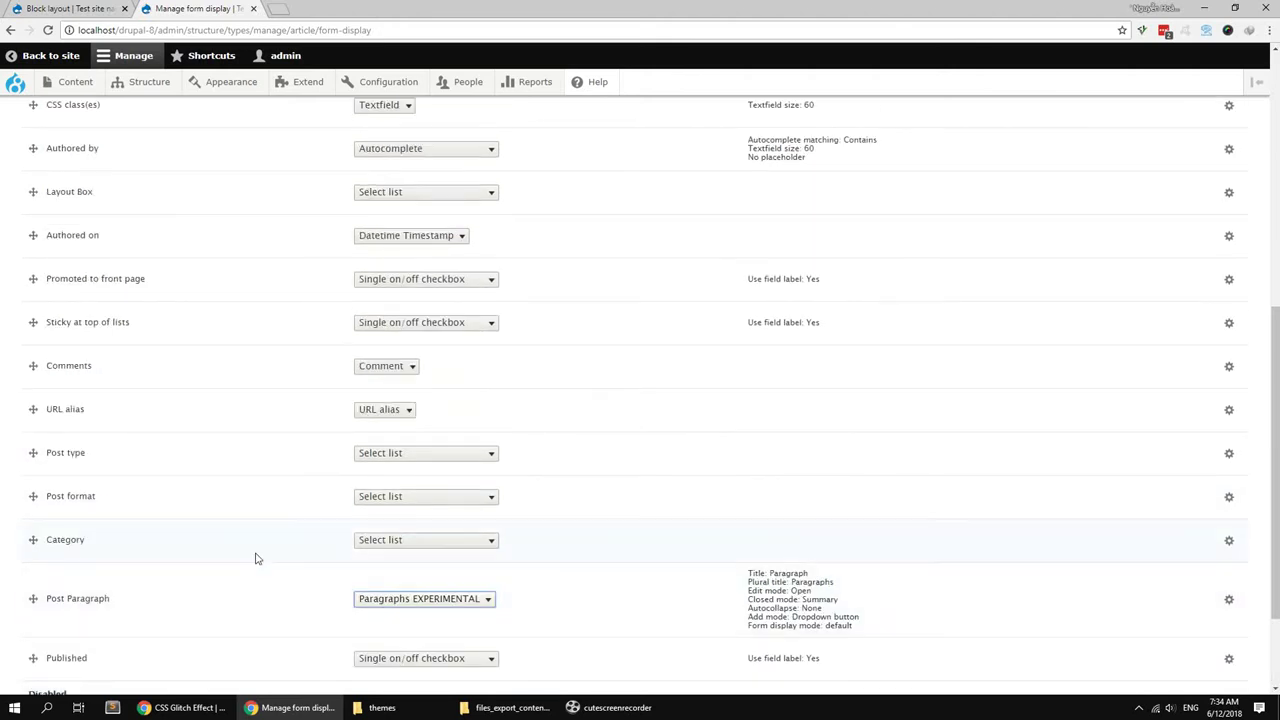
left_click(387, 459)
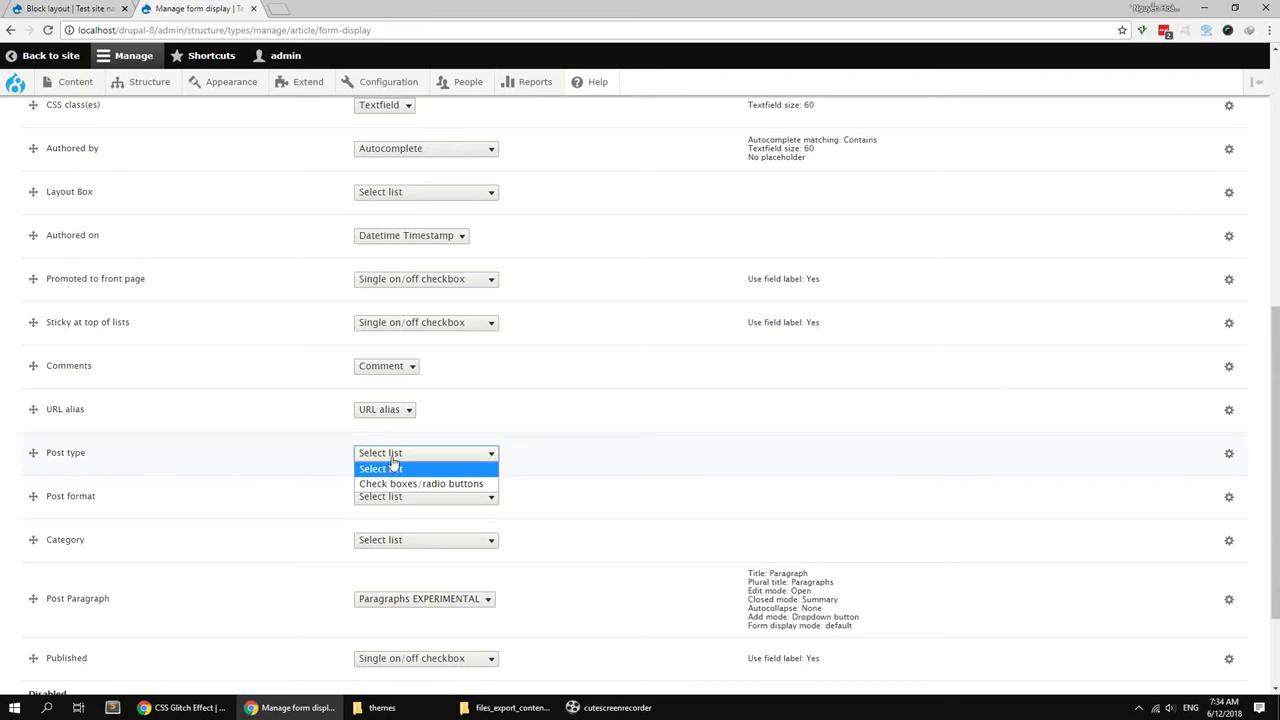
left_click(390, 468)
scroll(306, 500, "down", 2)
left_click(380, 364)
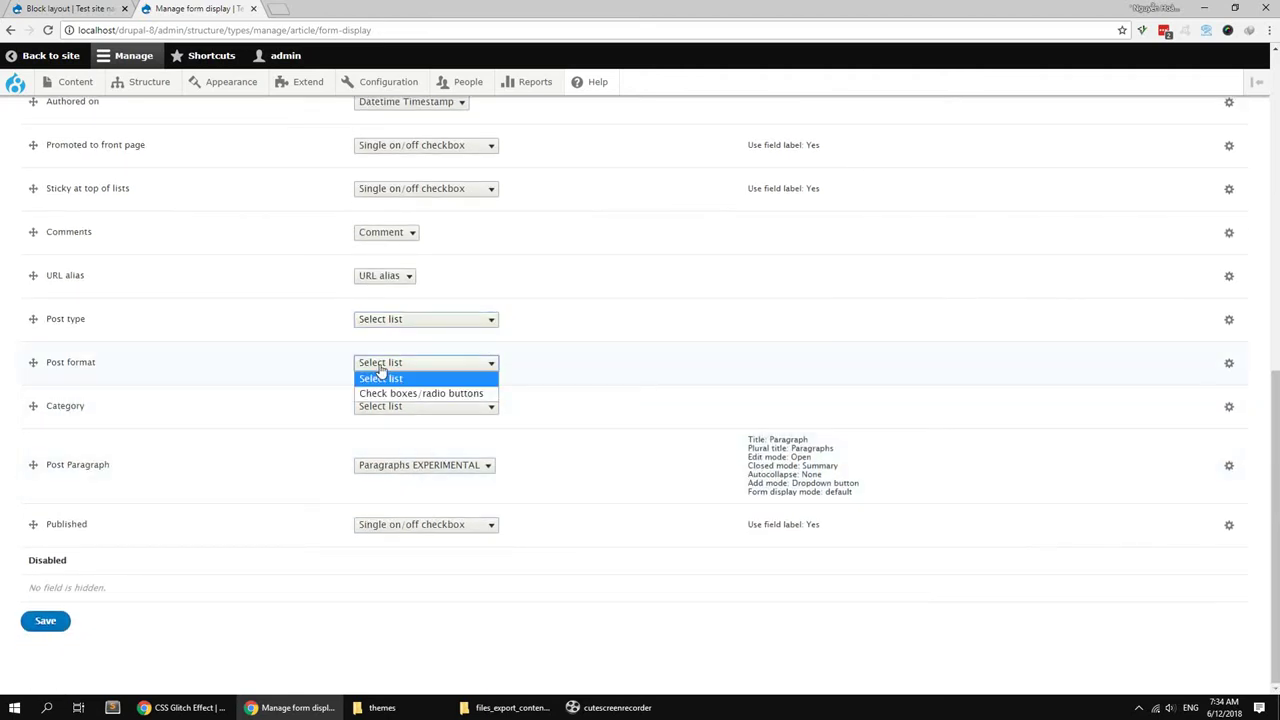
left_click(385, 390)
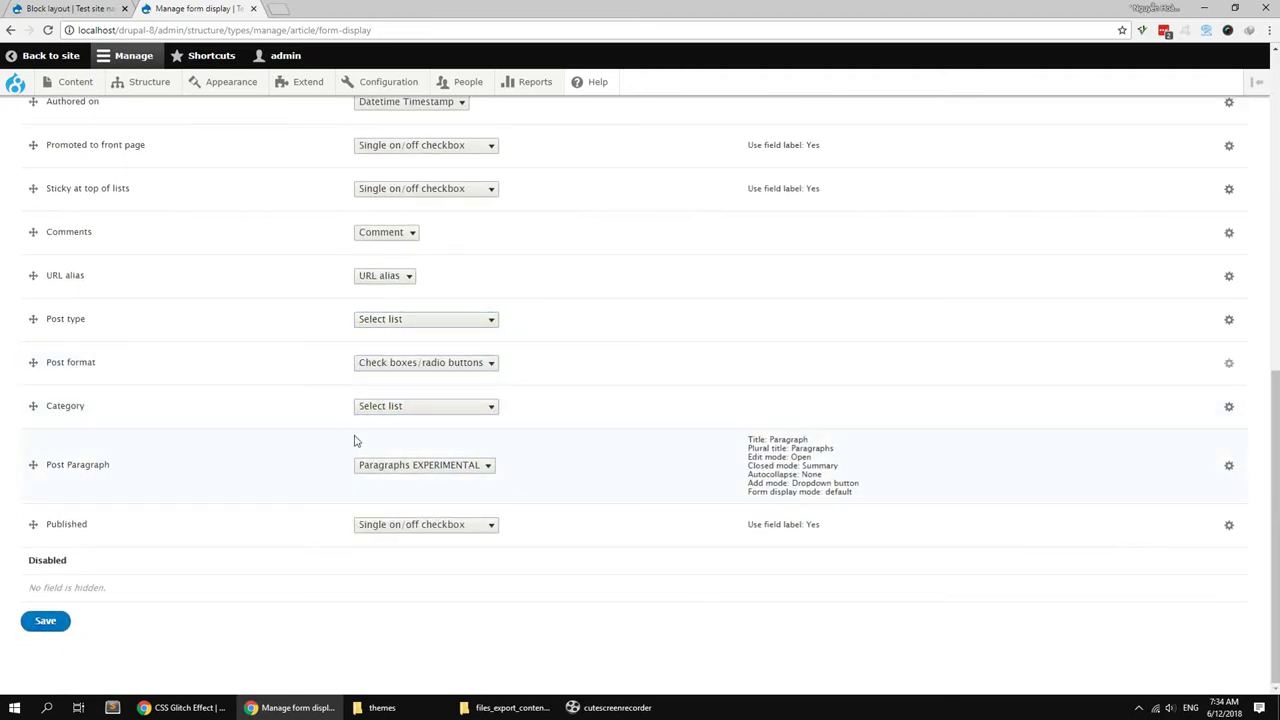
left_click(388, 321)
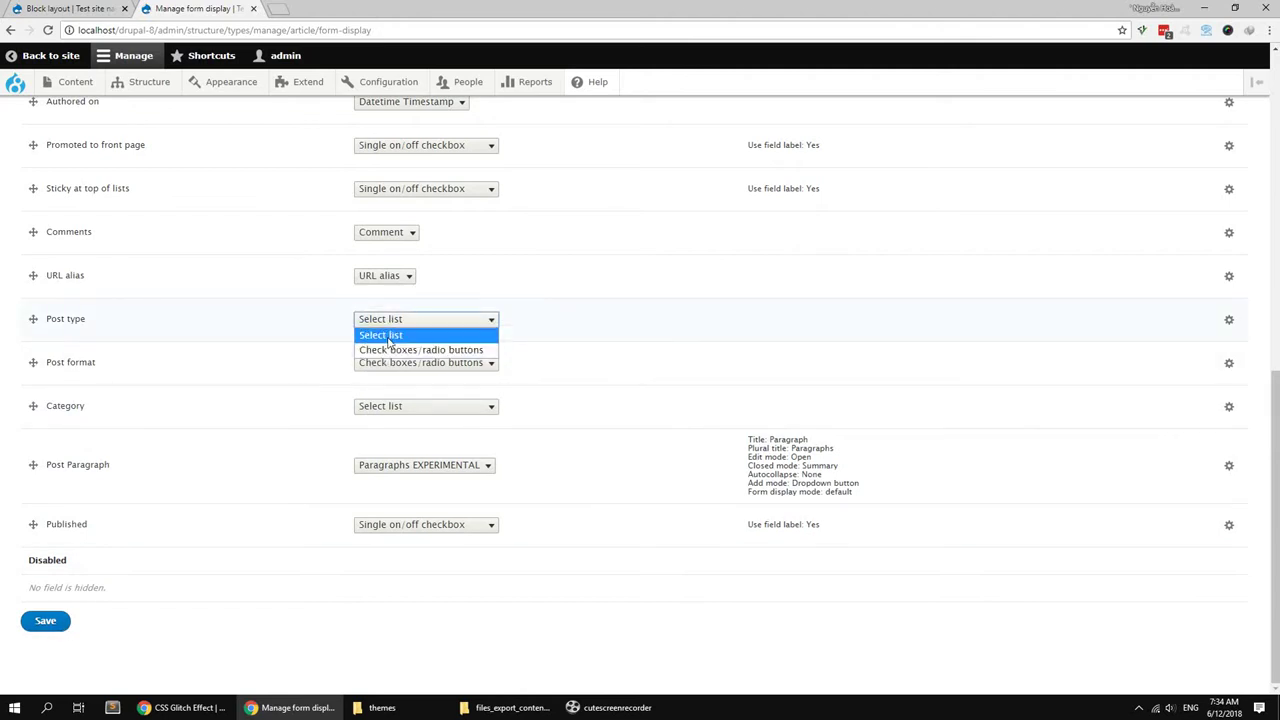
left_click(72, 640)
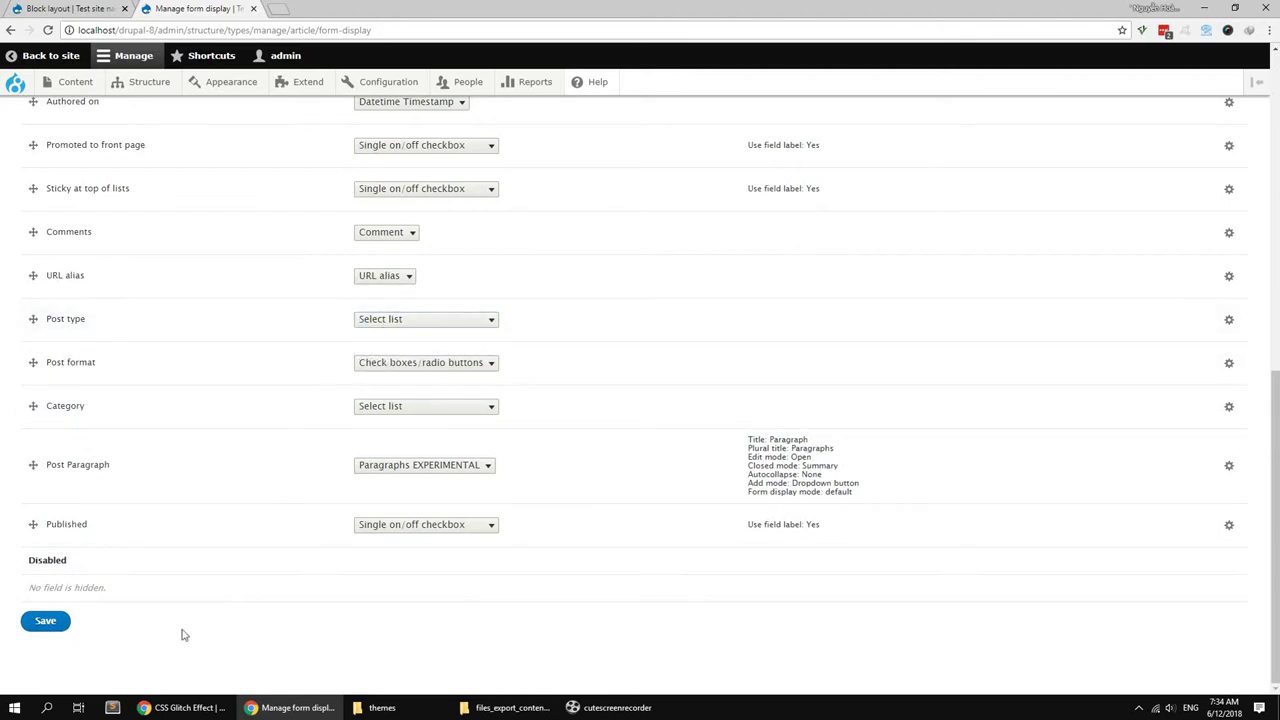
left_click(38, 622)
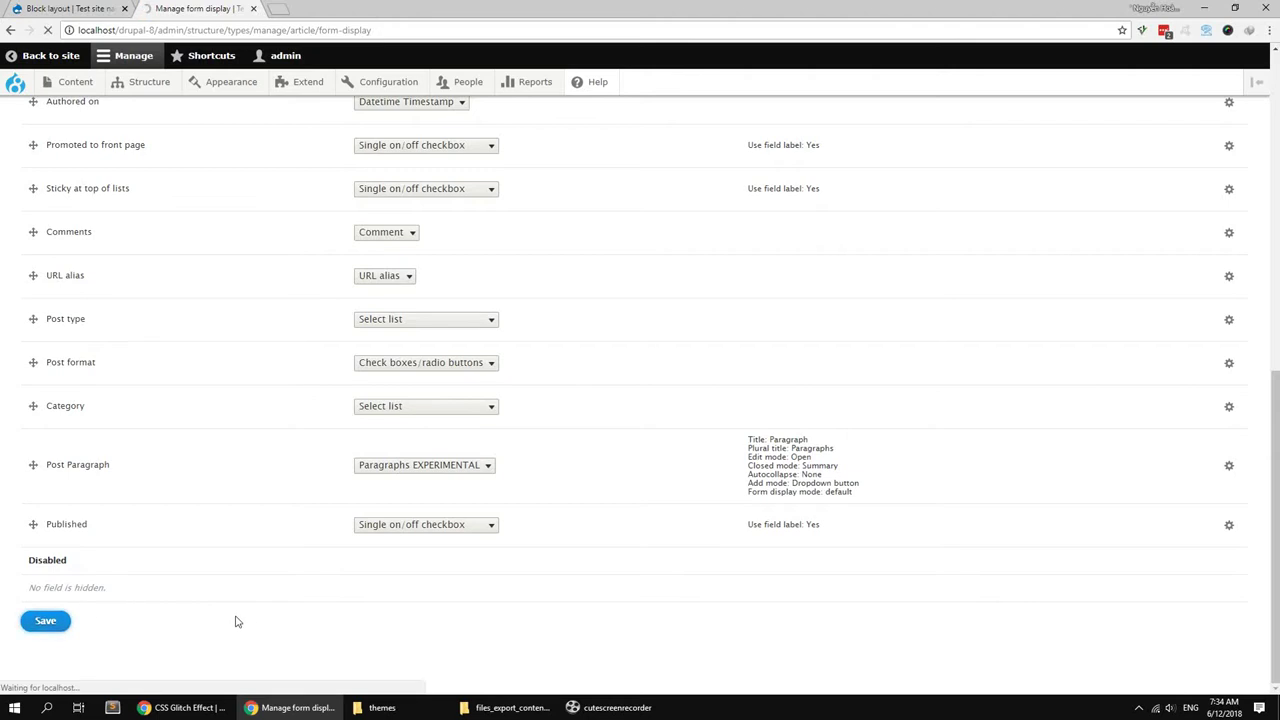
Step: Start a new Article and examine how its Post type, Post format, Category and Post Paragraph fields are laid out
mouse_move(73, 80)
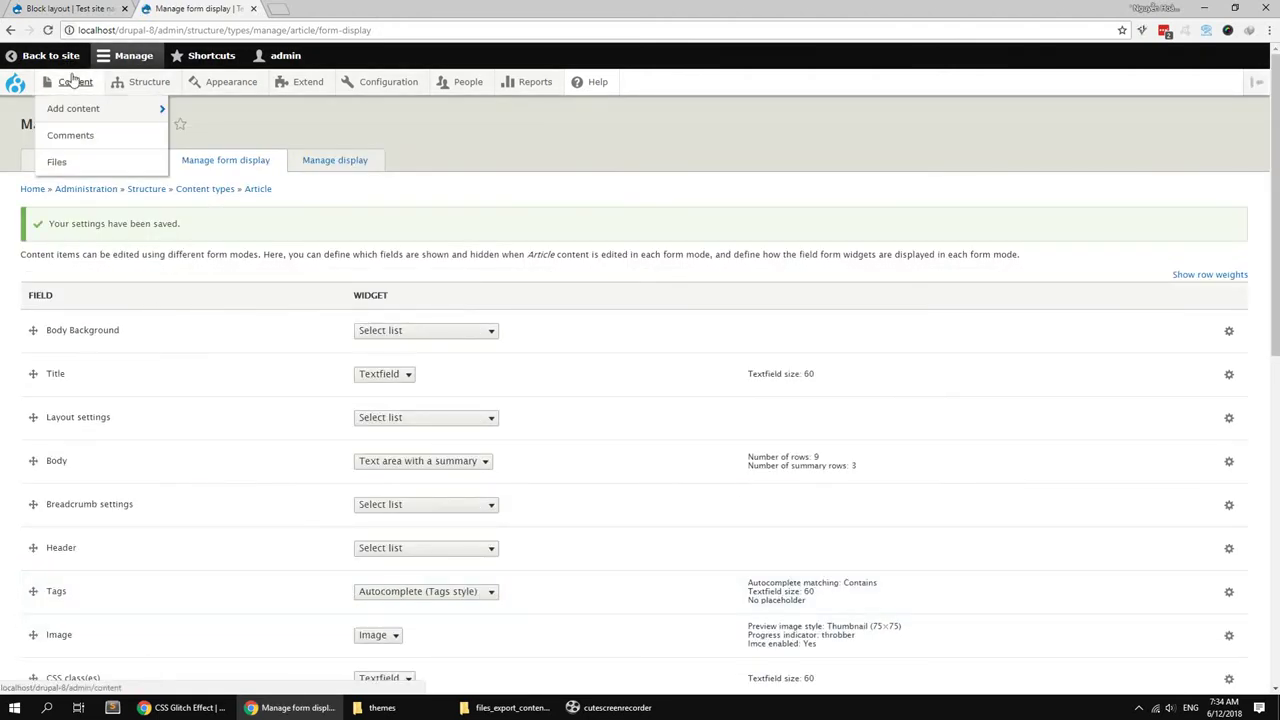
mouse_move(73, 108)
left_click(214, 109)
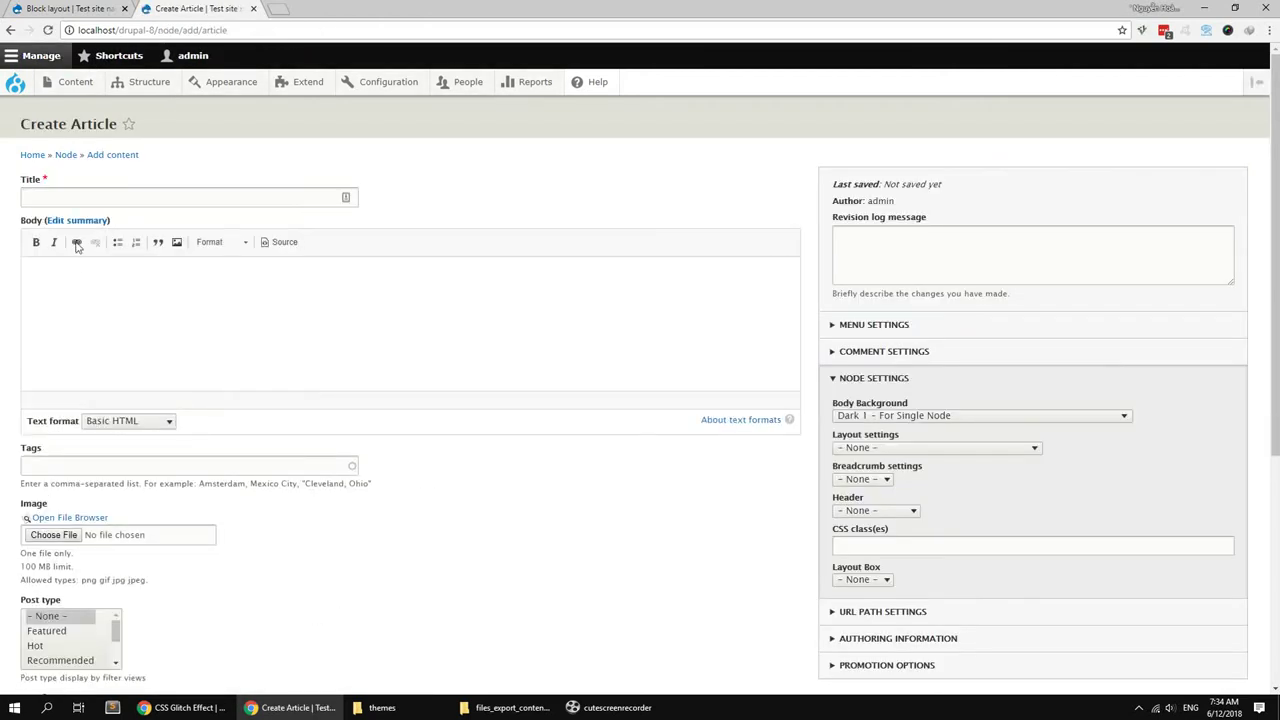
scroll(90, 364, "down", 2)
scroll(72, 414, "down", 2)
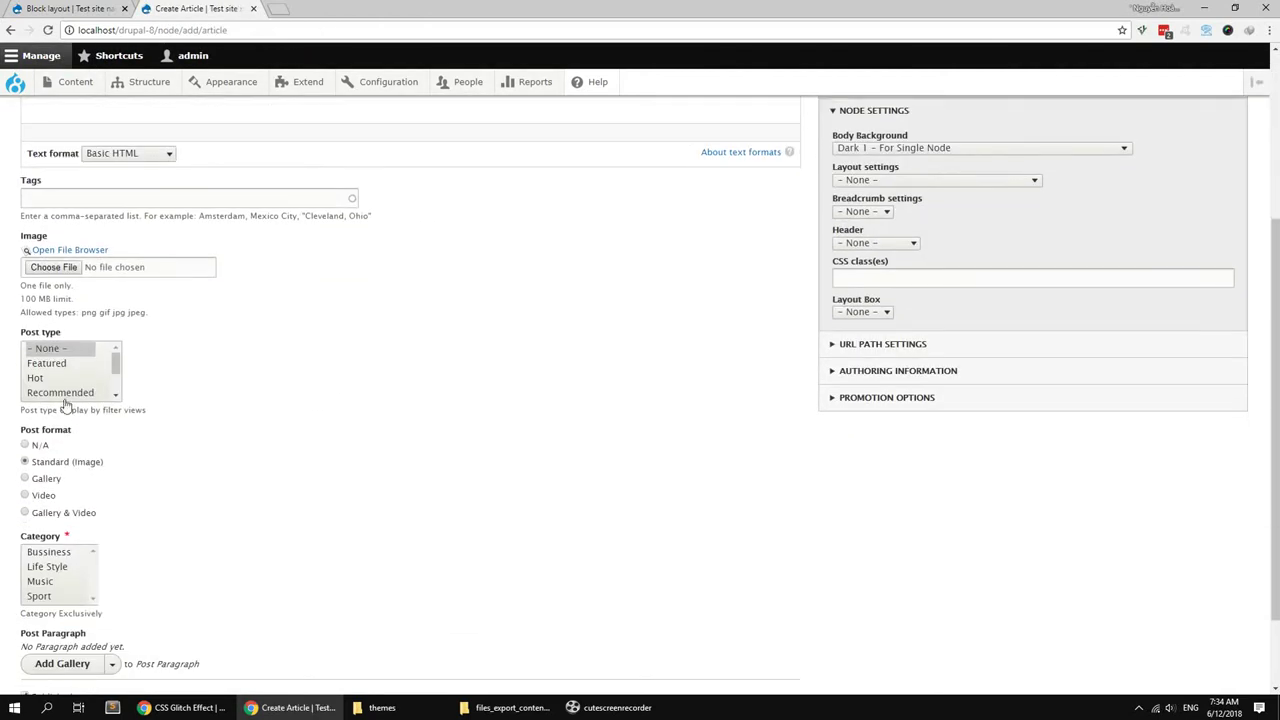
scroll(65, 383, "down", 3)
scroll(65, 383, "up", 3)
scroll(197, 437, "down", 1)
scroll(197, 437, "down", 1)
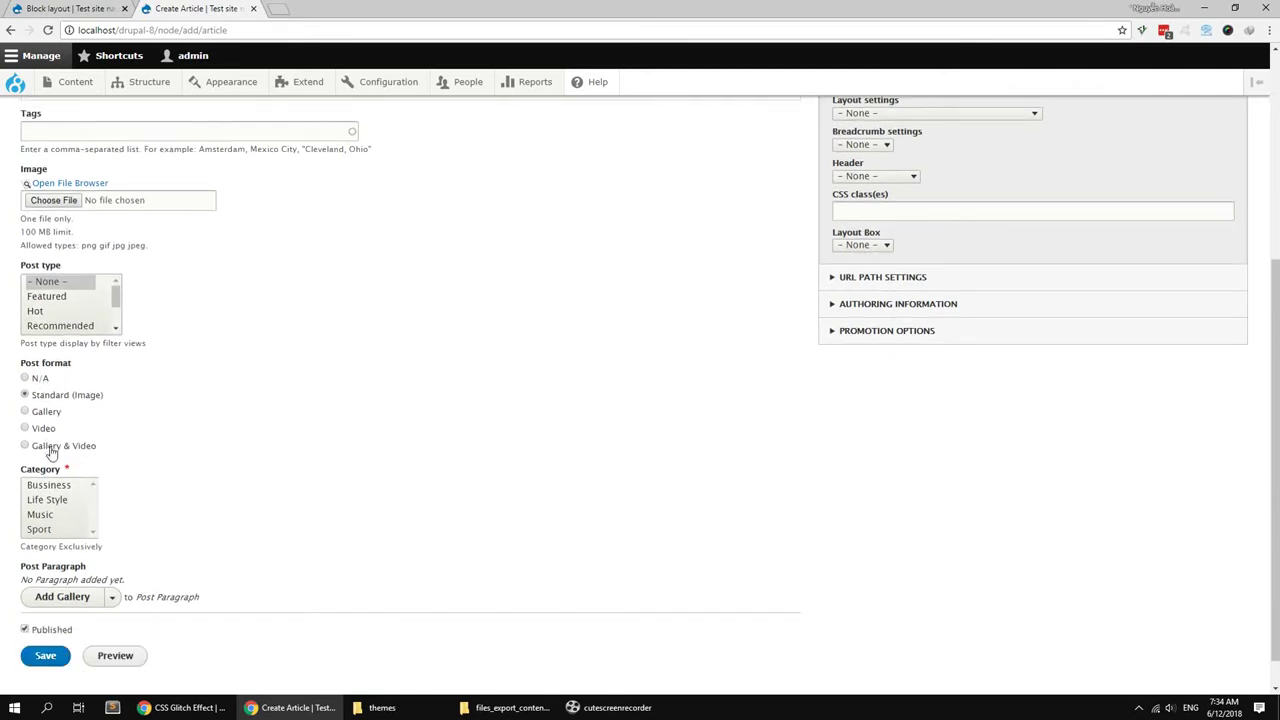
scroll(180, 526, "down", 1)
scroll(158, 316, "up", 3)
Step: In the Article content type's form display, set the Post format field's widget to Select list
mouse_move(145, 82)
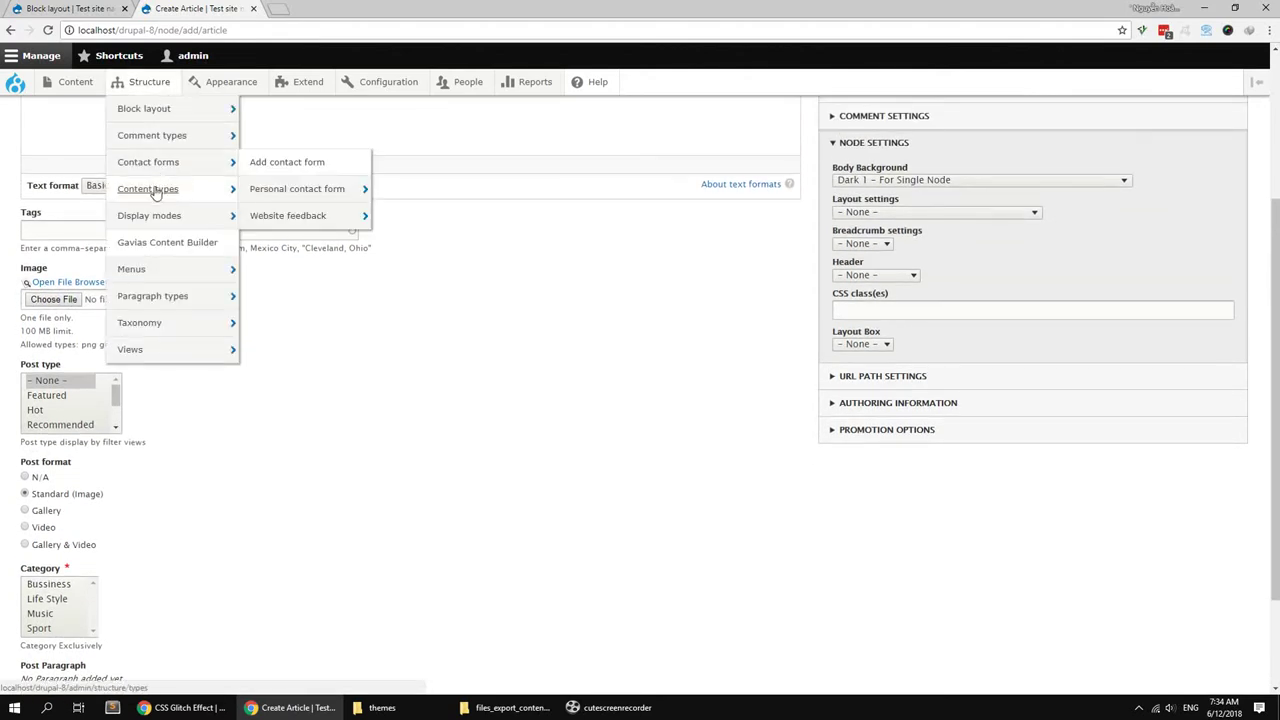
mouse_move(155, 190)
mouse_move(264, 216)
left_click(400, 212)
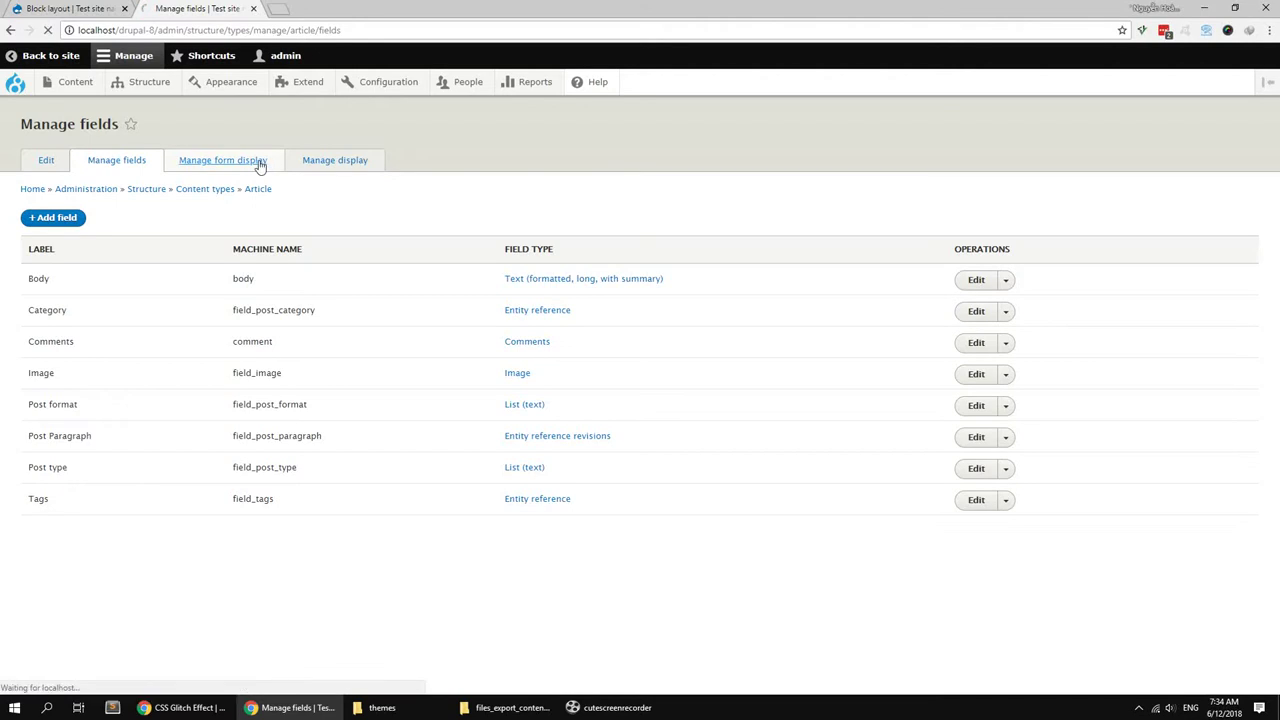
scroll(332, 437, "down", 6)
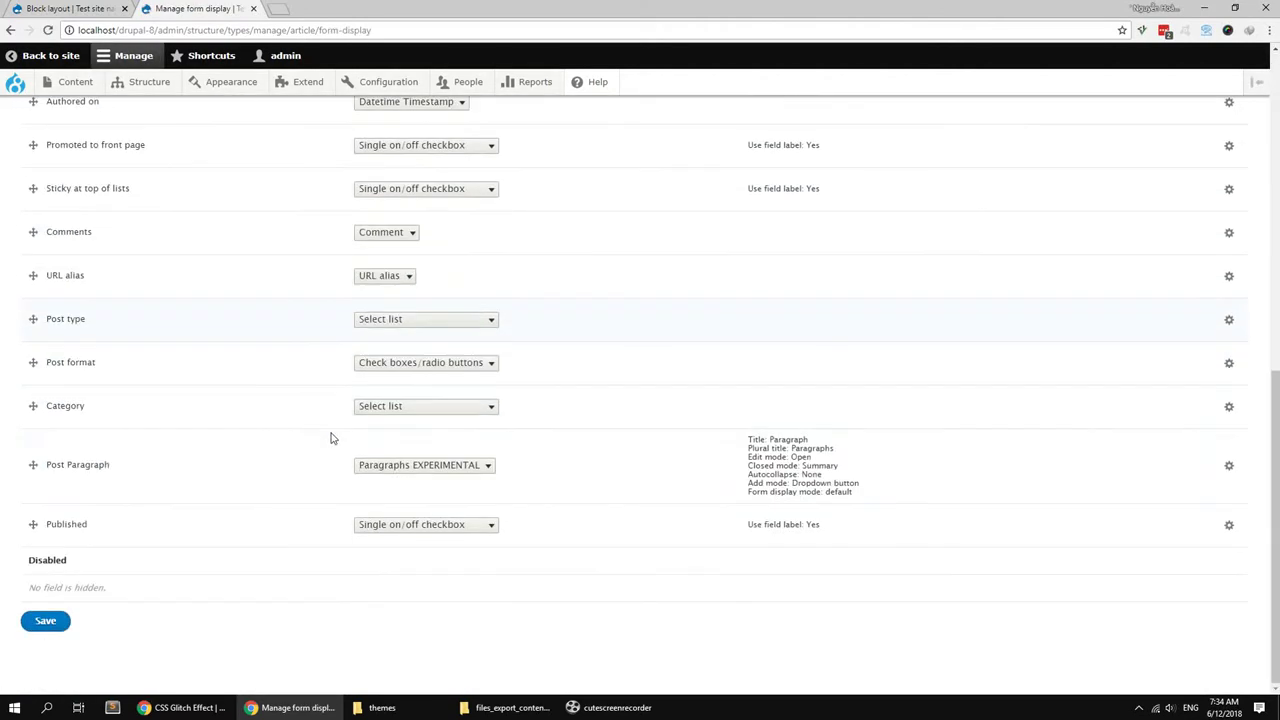
left_click(394, 370)
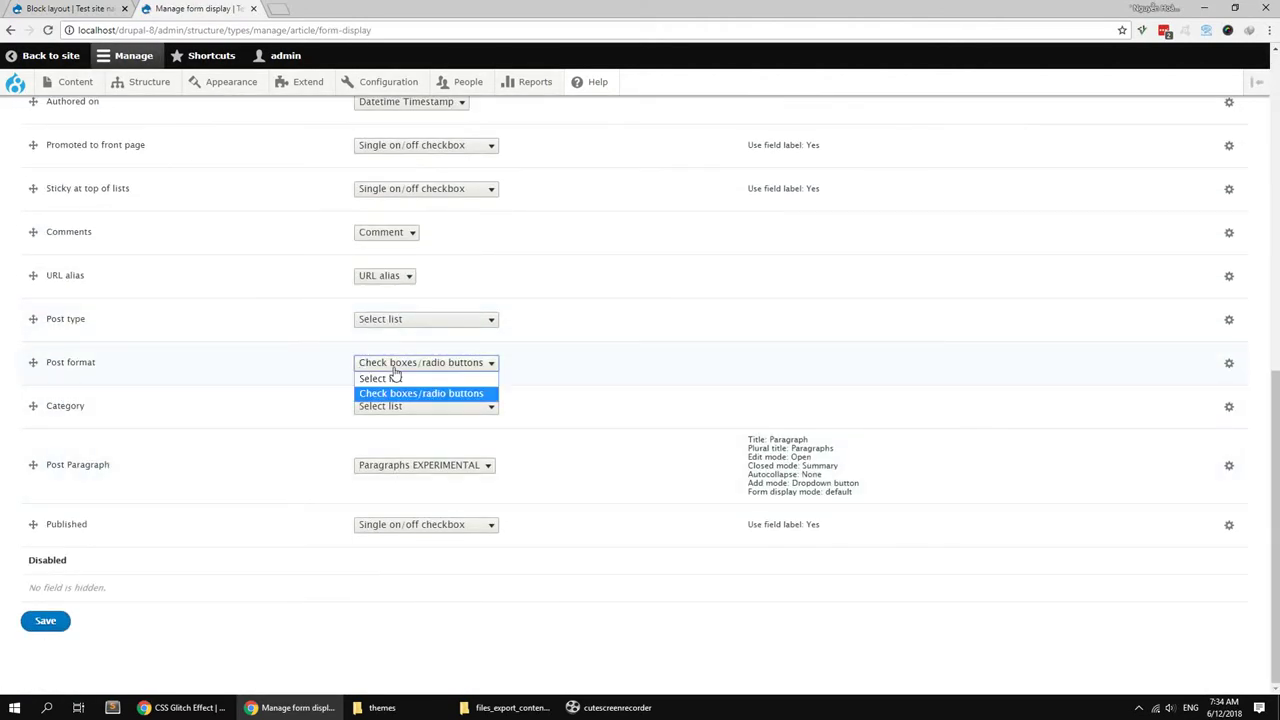
left_click(397, 377)
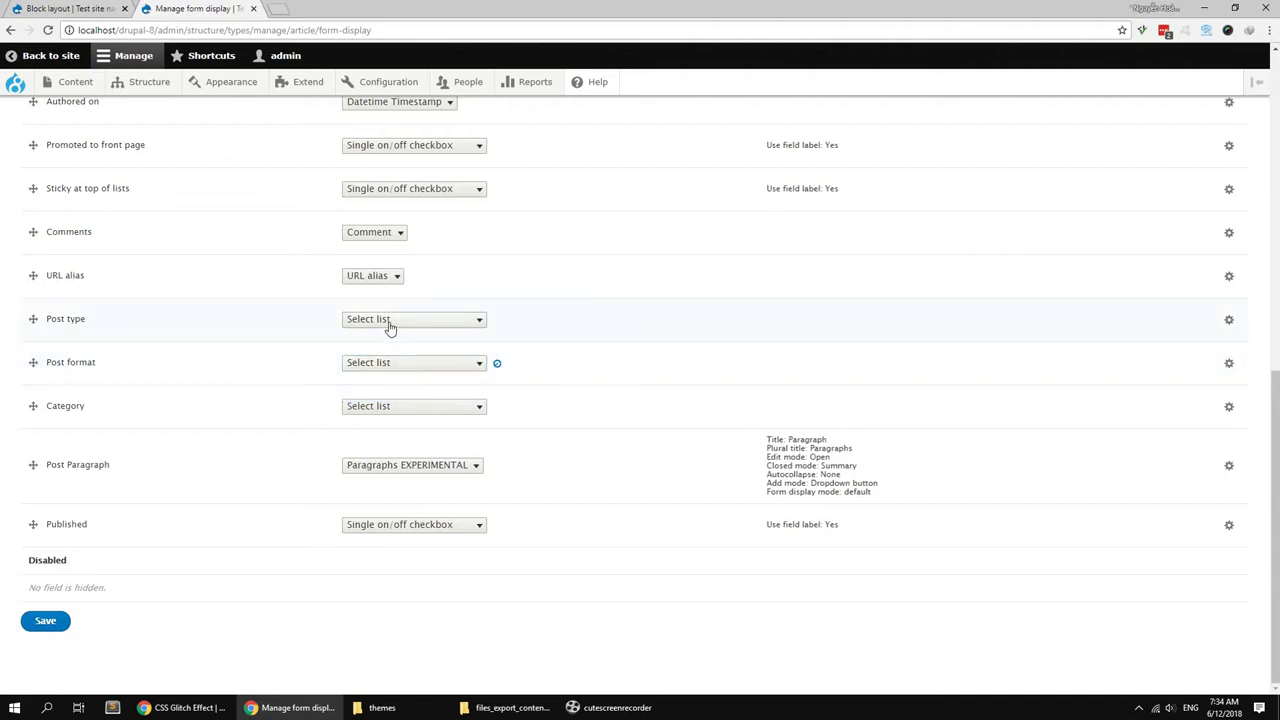
Step: Set the Post type field's widget to Check boxes/radio buttons and save the Article form display
left_click(390, 328)
left_click(386, 348)
left_click(42, 624)
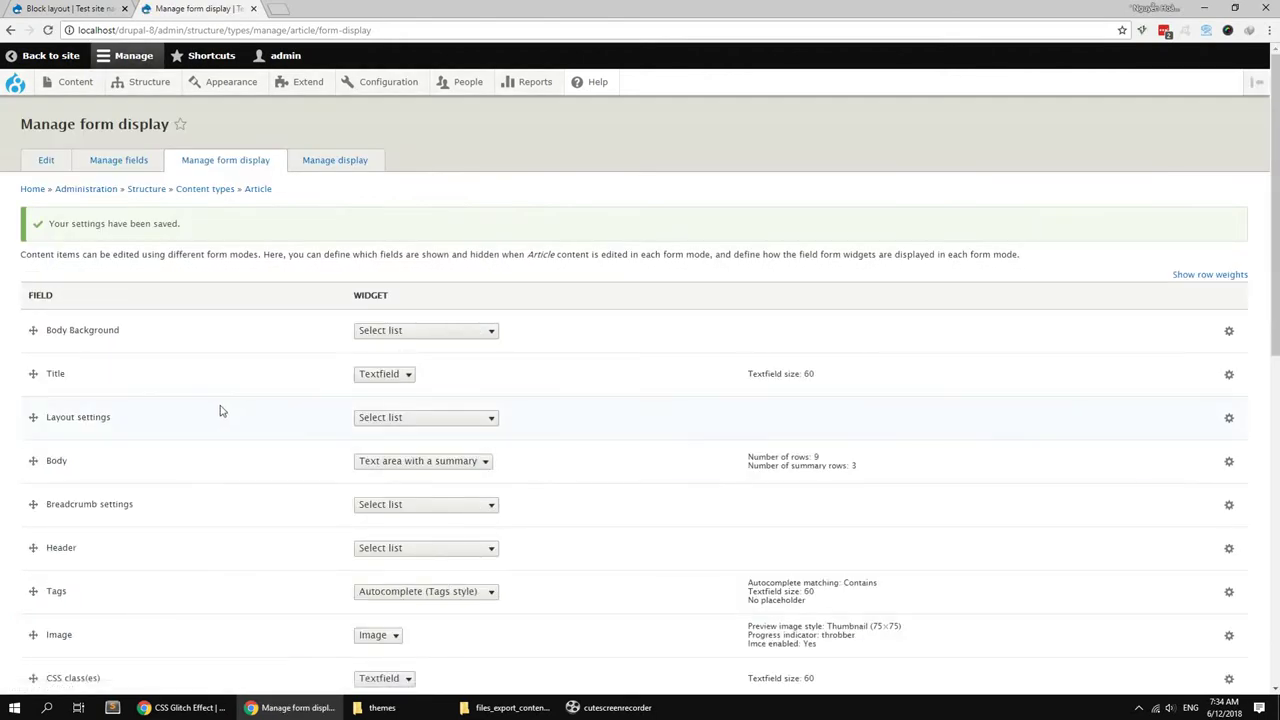
Step: Start a new Article and title it "Animated Fragment Slideshow", copying the title from the Codrops tutorials page
mouse_move(72, 82)
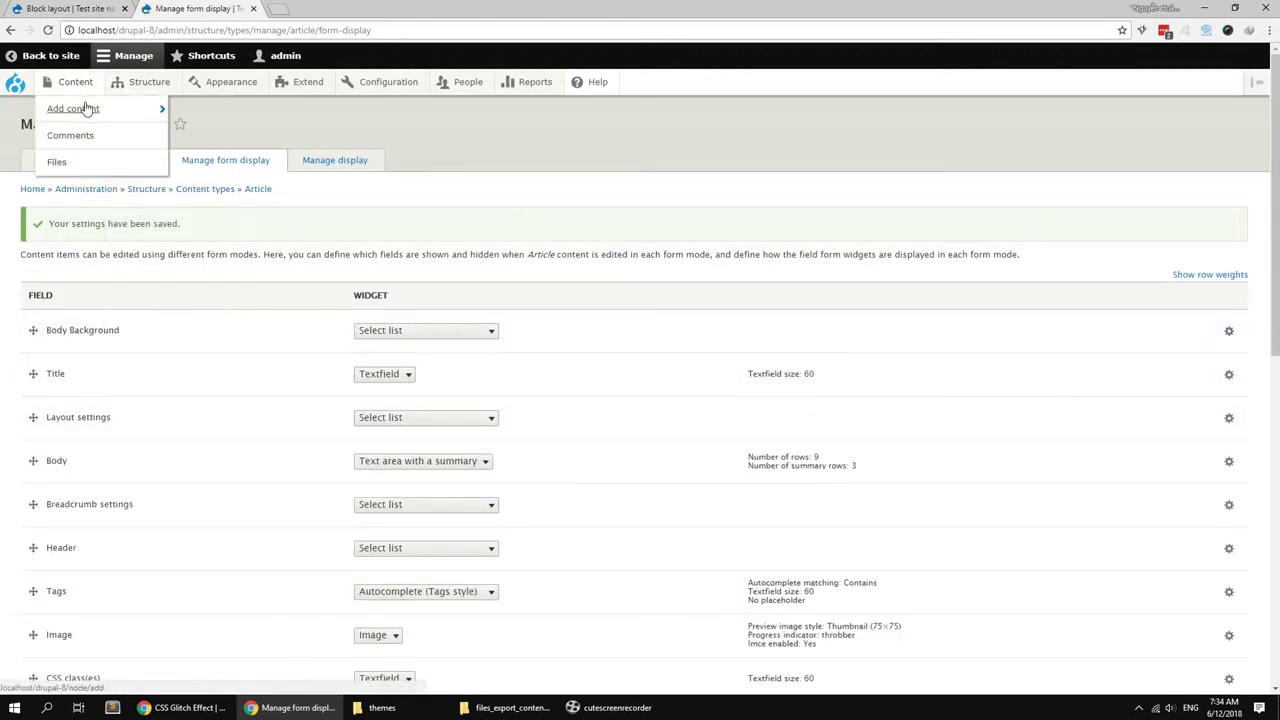
mouse_move(90, 108)
left_click(194, 109)
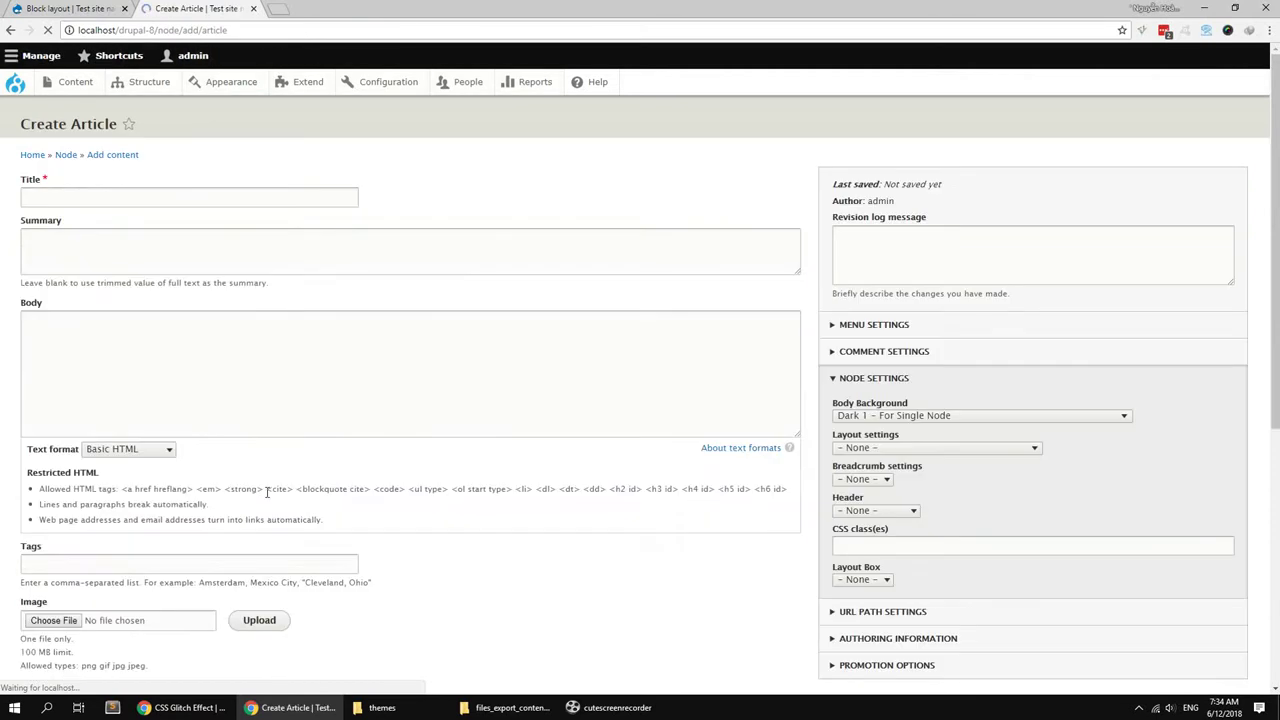
left_click(183, 707)
left_click(190, 8)
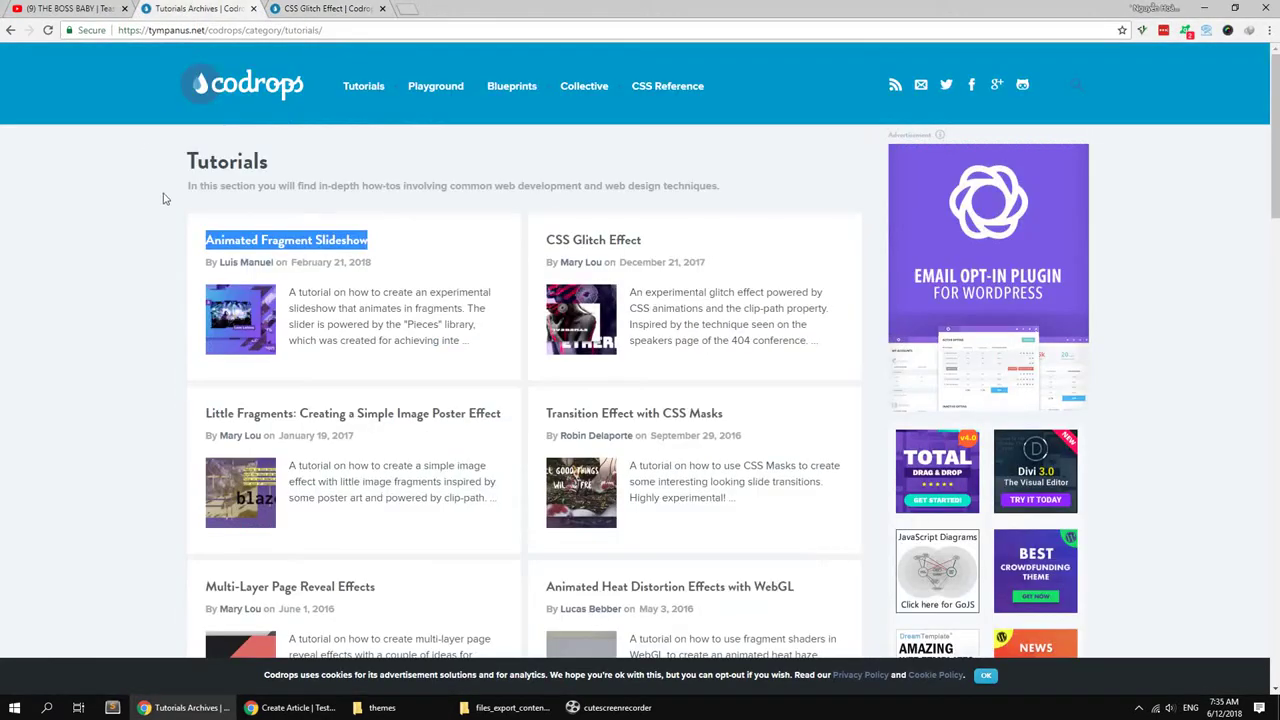
left_click(292, 707)
left_click(130, 196)
type("Animated Fragment Slideshow")
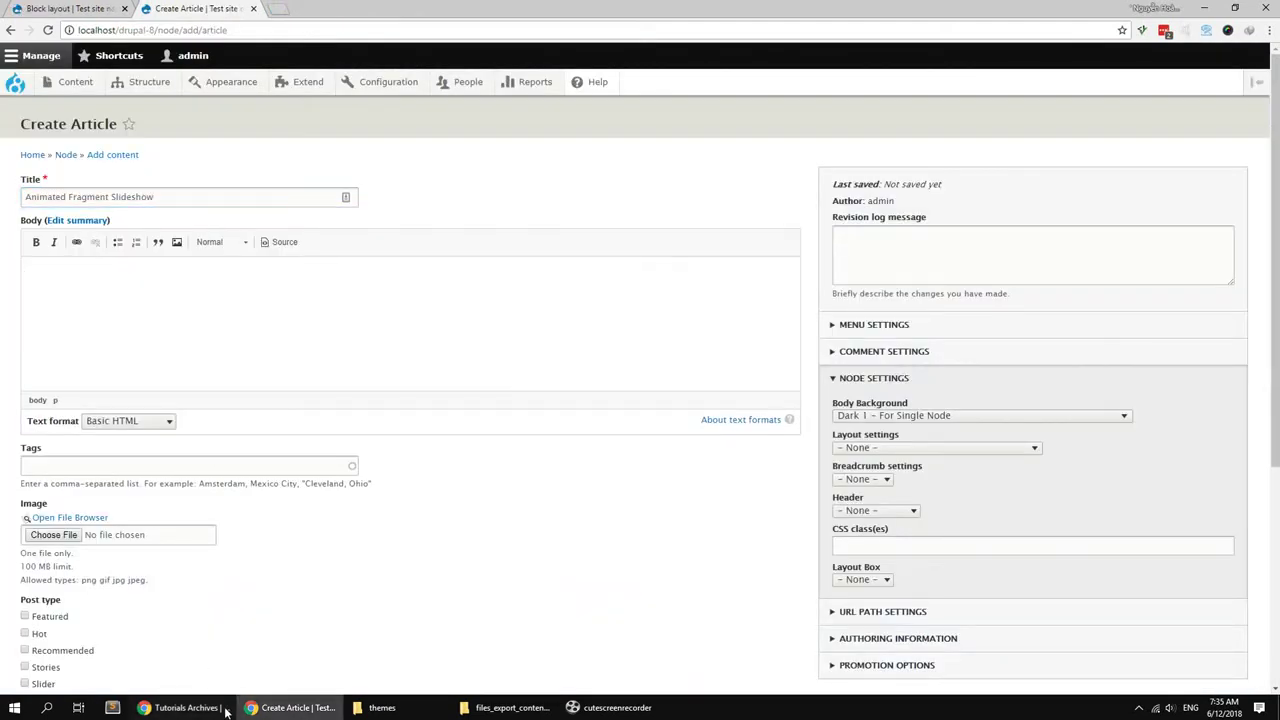
Step: Copy the "We wanted to experiment with this" paragraph from the CSS Glitch Effect page into the article's Body
left_click(183, 707)
left_click(326, 8)
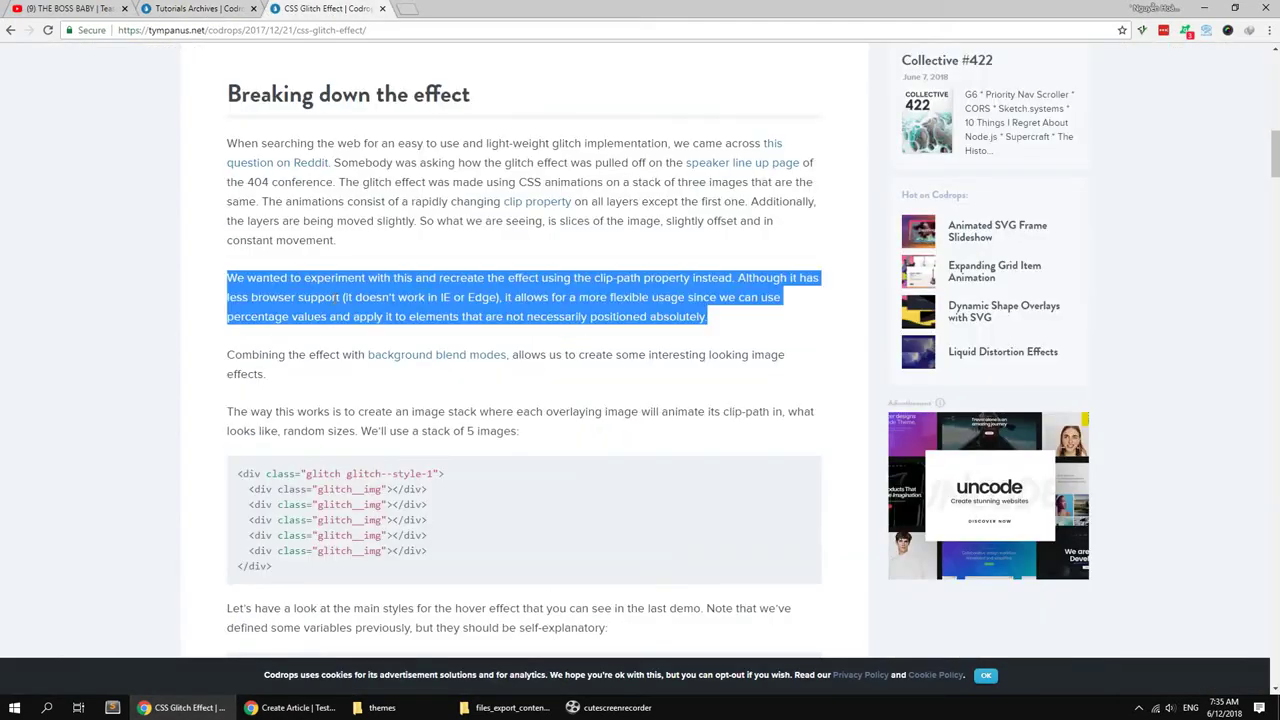
key("ctrl+c")
key("alt+Tab")
left_click(253, 318)
key("ctrl+v")
Step: Open the file browser for the article's Image field and create a folder named "articles" in the public files
scroll(316, 430, "down", 2)
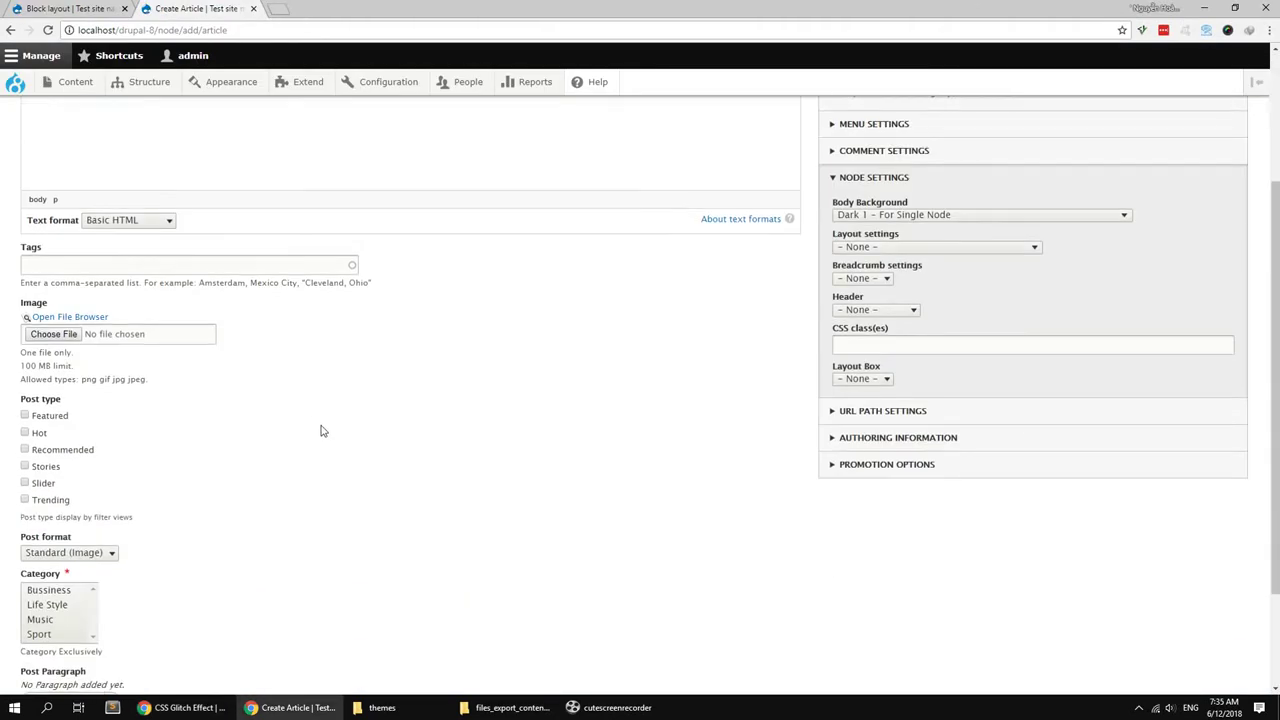
left_click(109, 265)
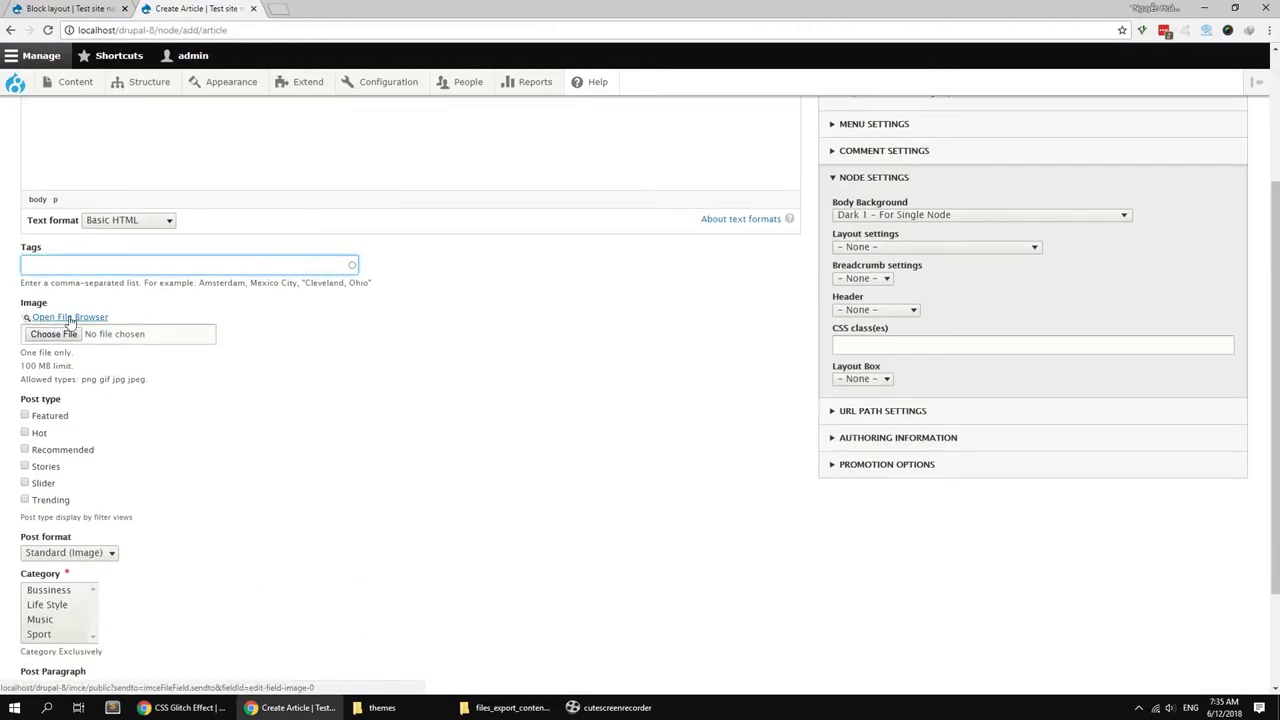
left_click(69, 318)
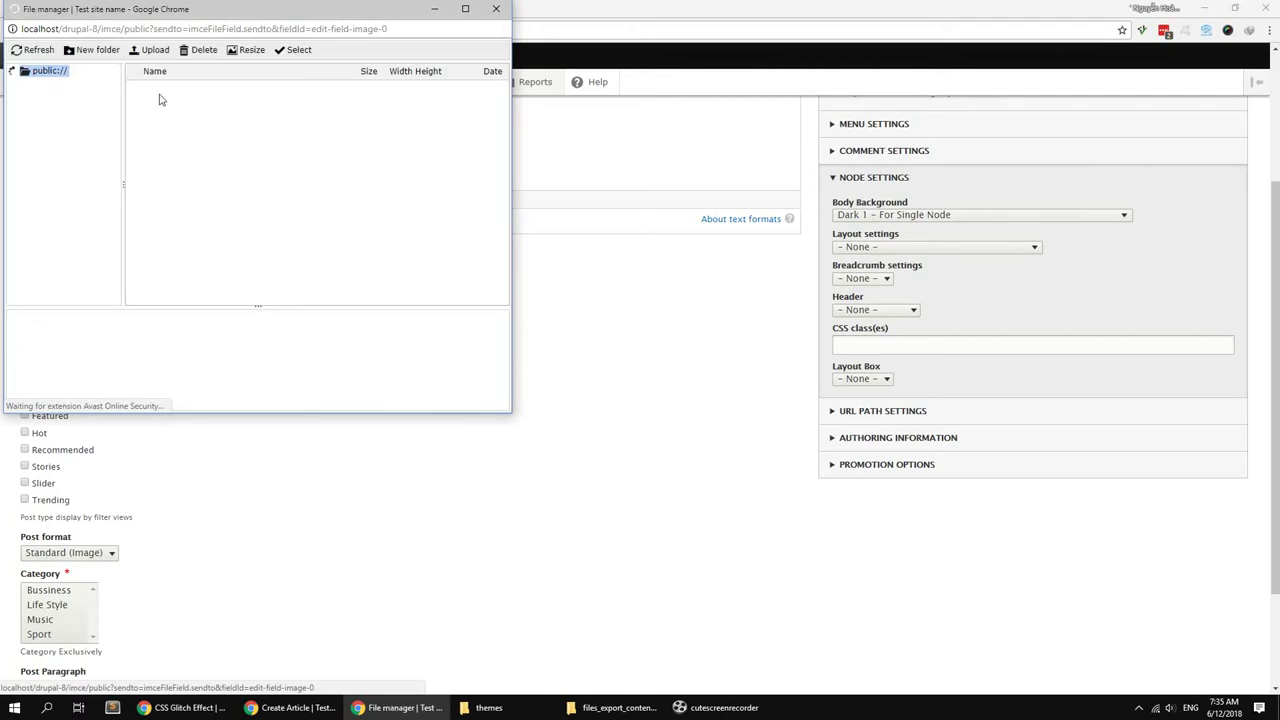
left_click(97, 50)
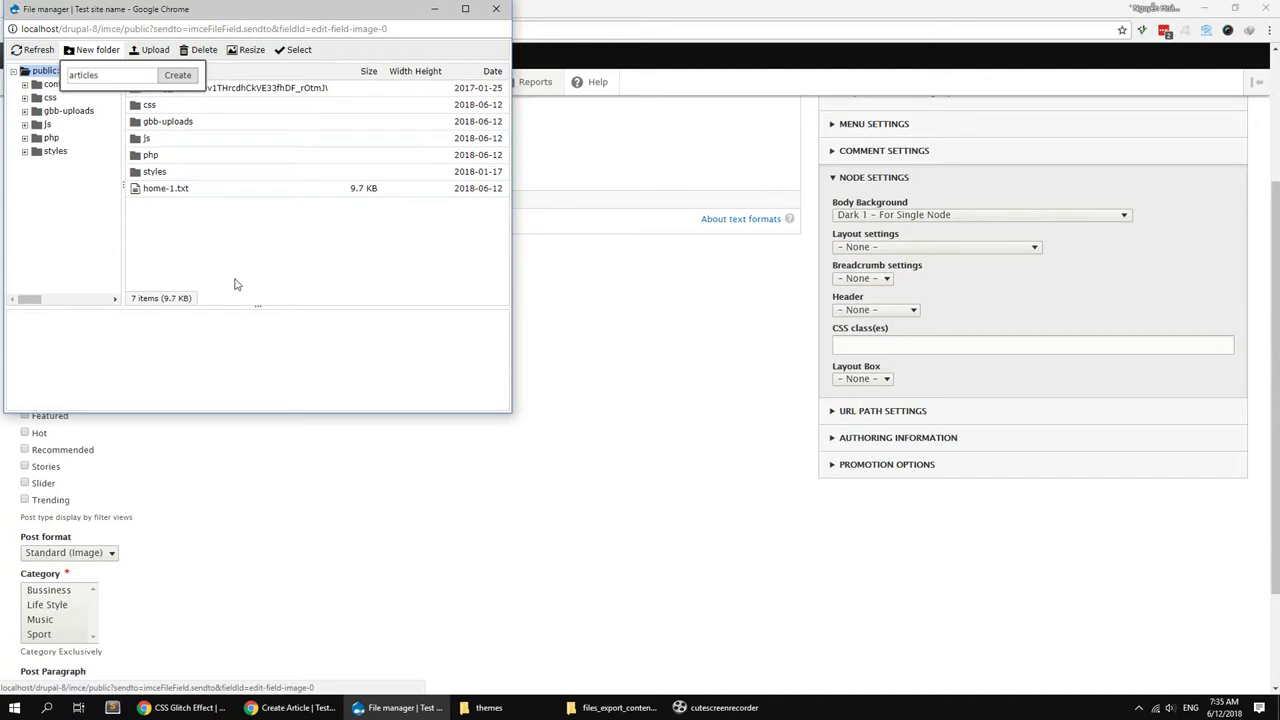
left_click(178, 76)
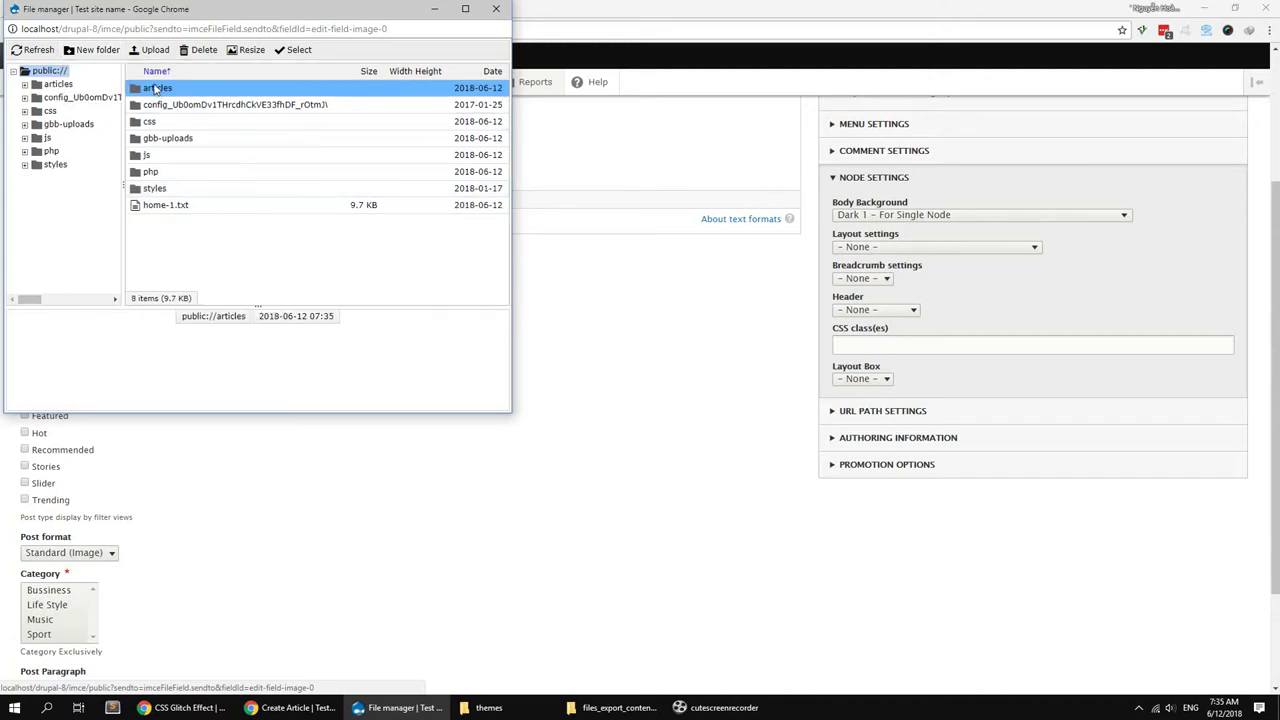
Step: Upload all the post images (post-1.jpg to post-30.jpg) from the Desktop's articles folder into the new articles folder
double_click(150, 88)
left_click(150, 50)
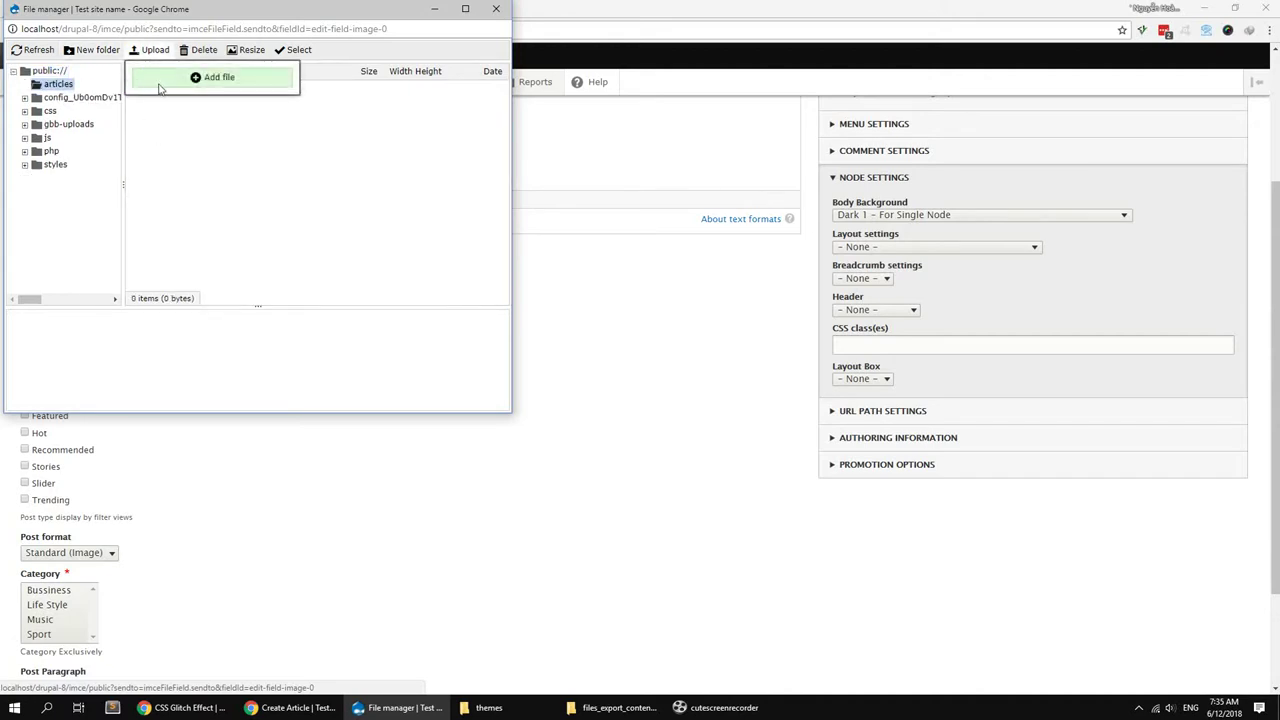
left_click(205, 77)
scroll(60, 180, "up", 5)
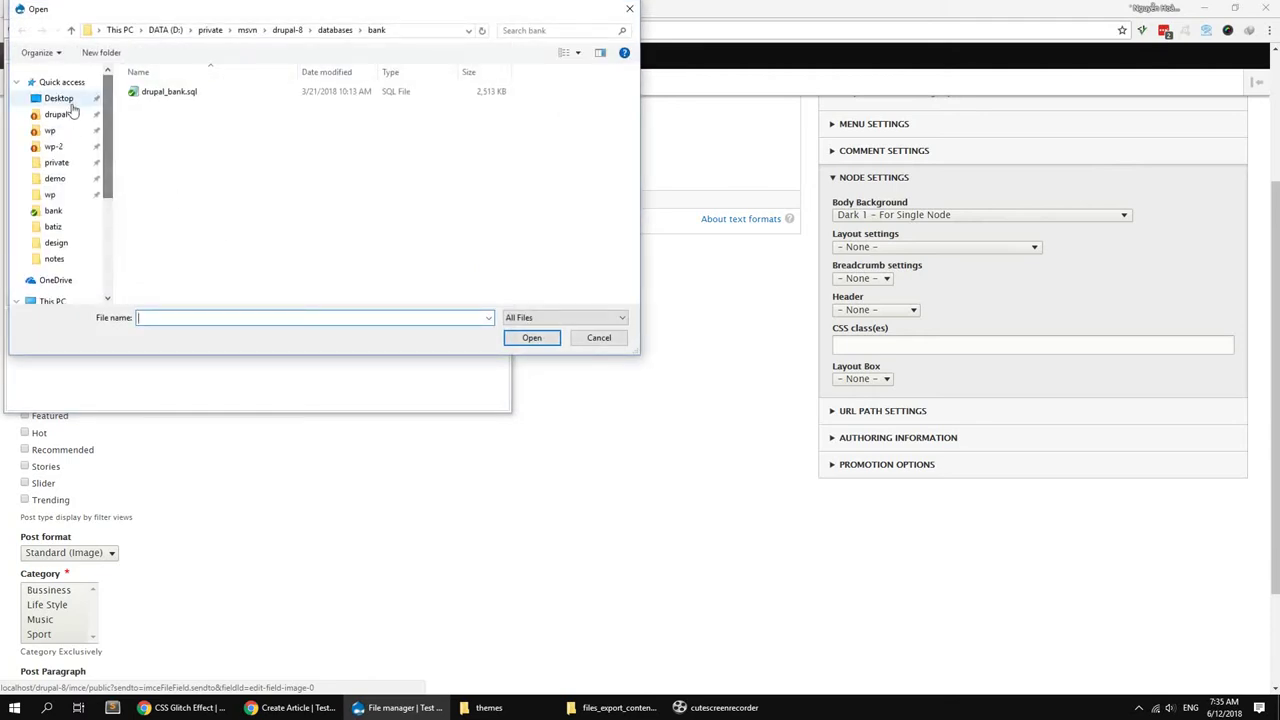
left_click(58, 98)
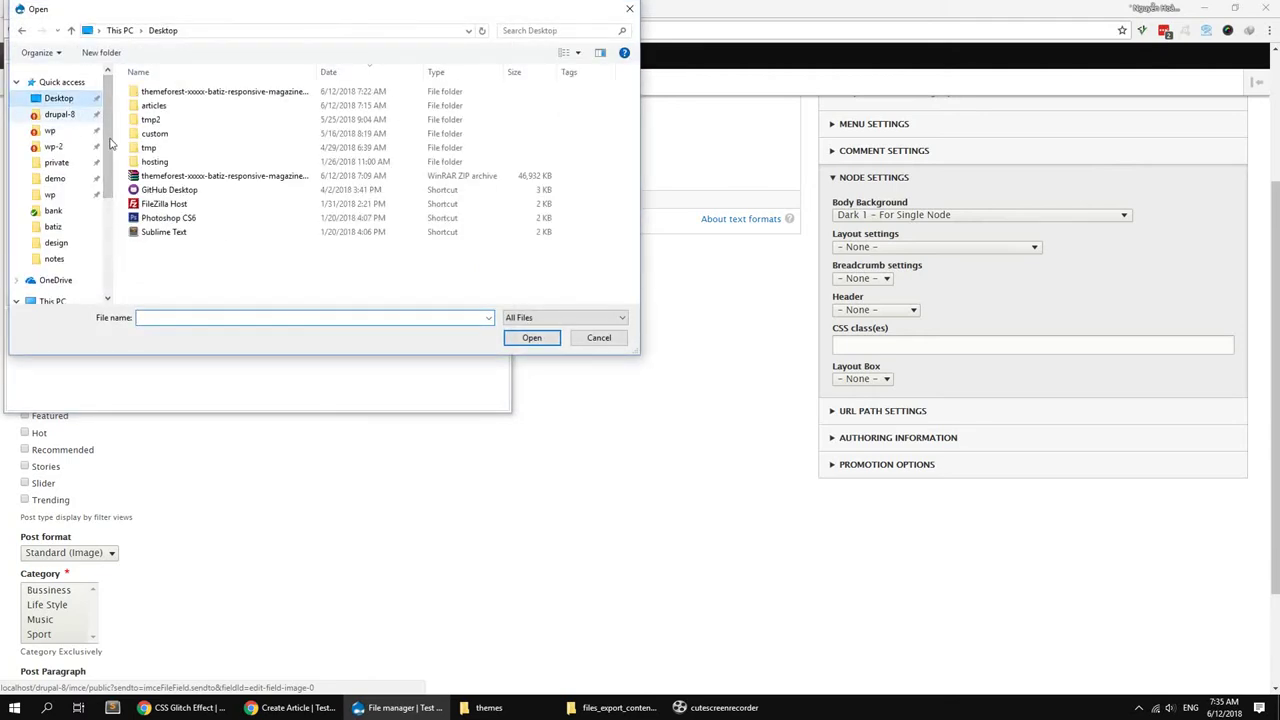
left_click(160, 106)
key("Return")
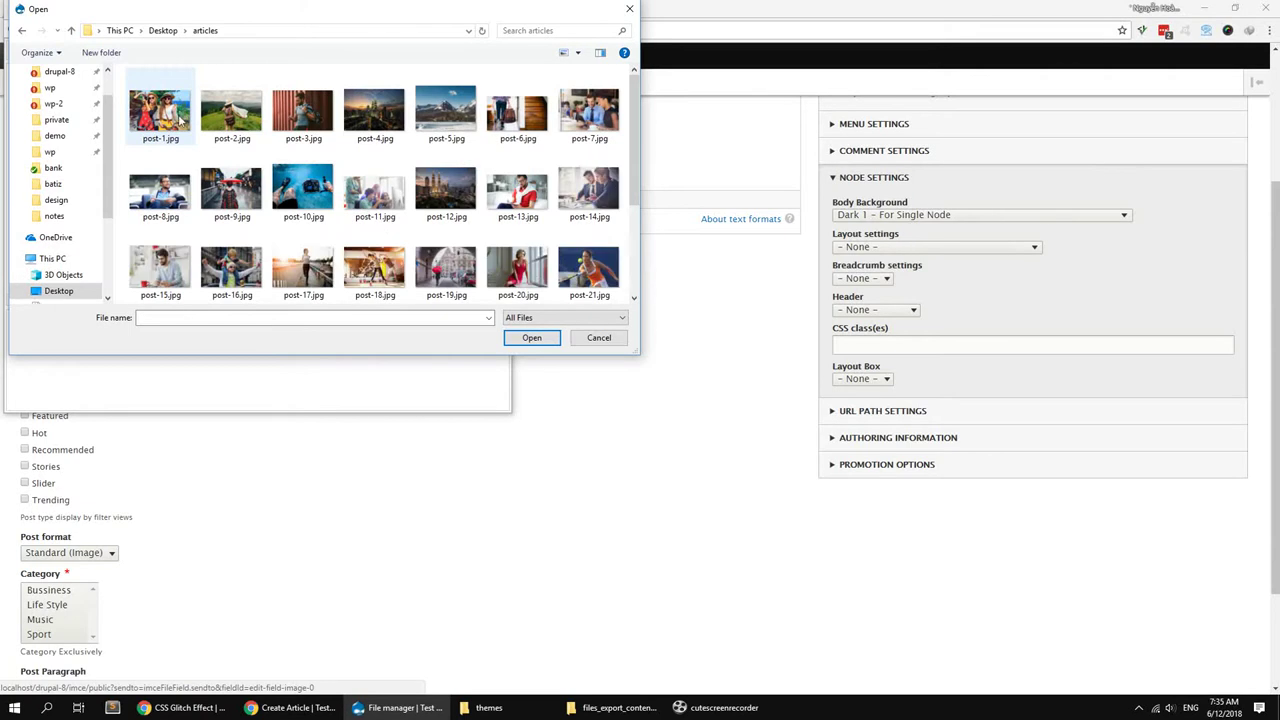
scroll(183, 167, "down", 3)
left_click(160, 130)
key("ctrl+a")
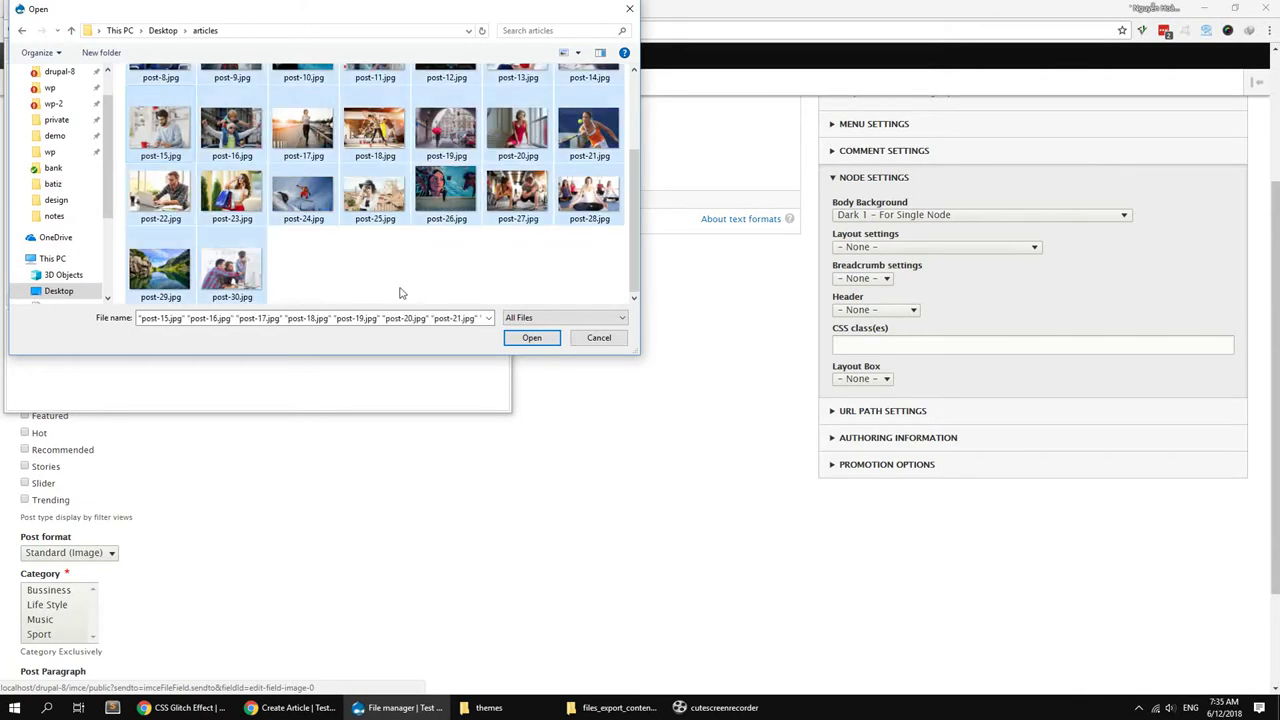
left_click(531, 337)
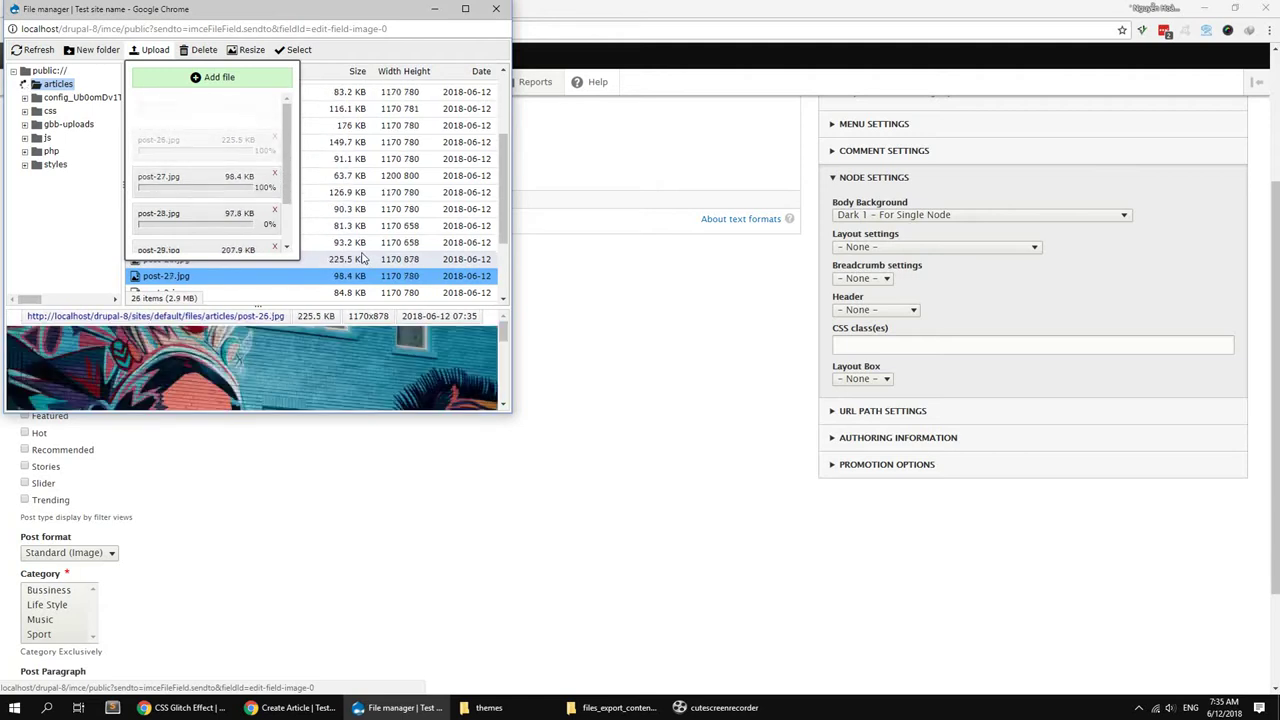
Step: Use post-1.jpg as the article's image and enter "alt" as its alternative text
scroll(352, 250, "down", 2)
scroll(352, 250, "up", 5)
left_click(165, 88)
double_click(165, 88)
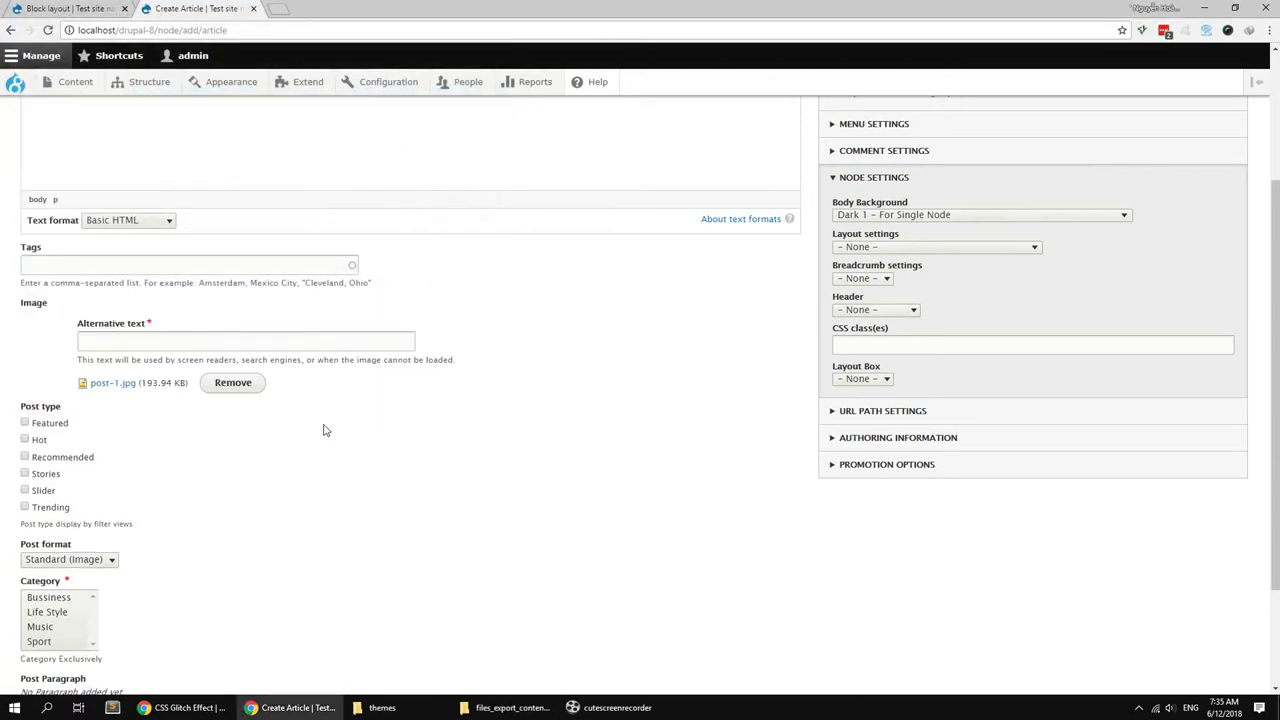
left_click(162, 343)
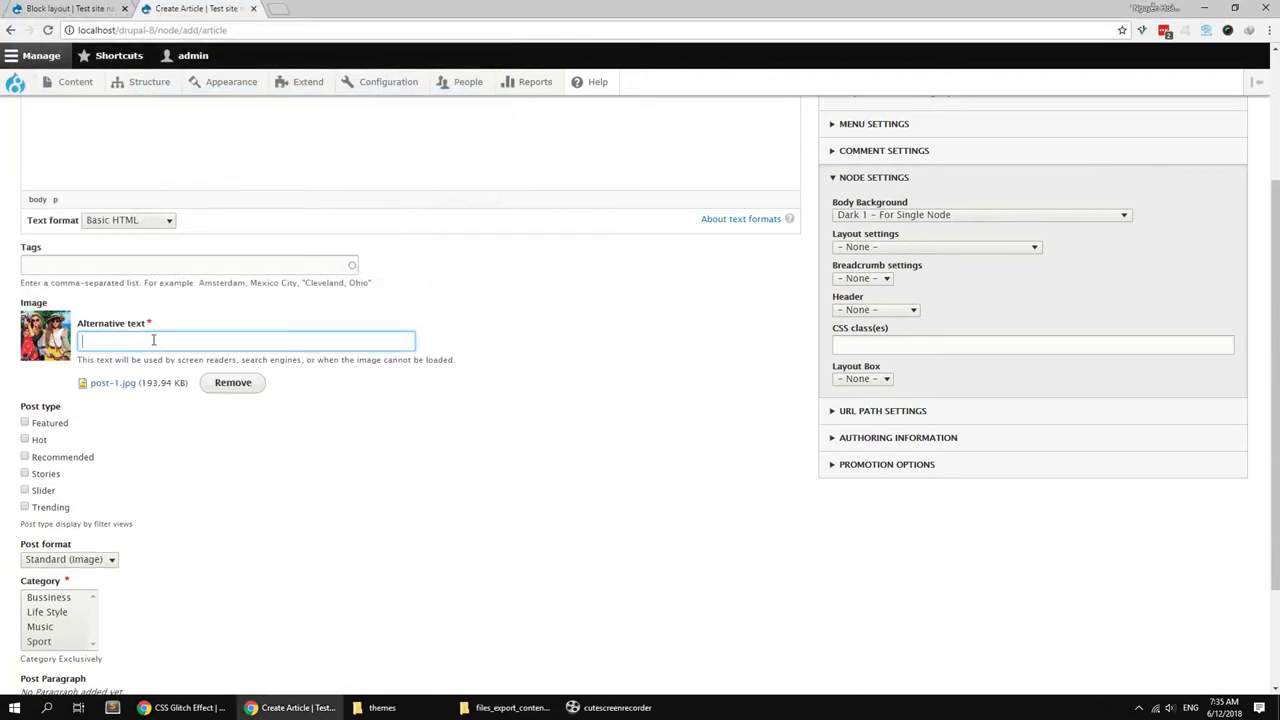
Step: Enable all the article's Post type options: Featured, Hot, Recommended, Stories, Slider and Trending
scroll(150, 390, "down", 2)
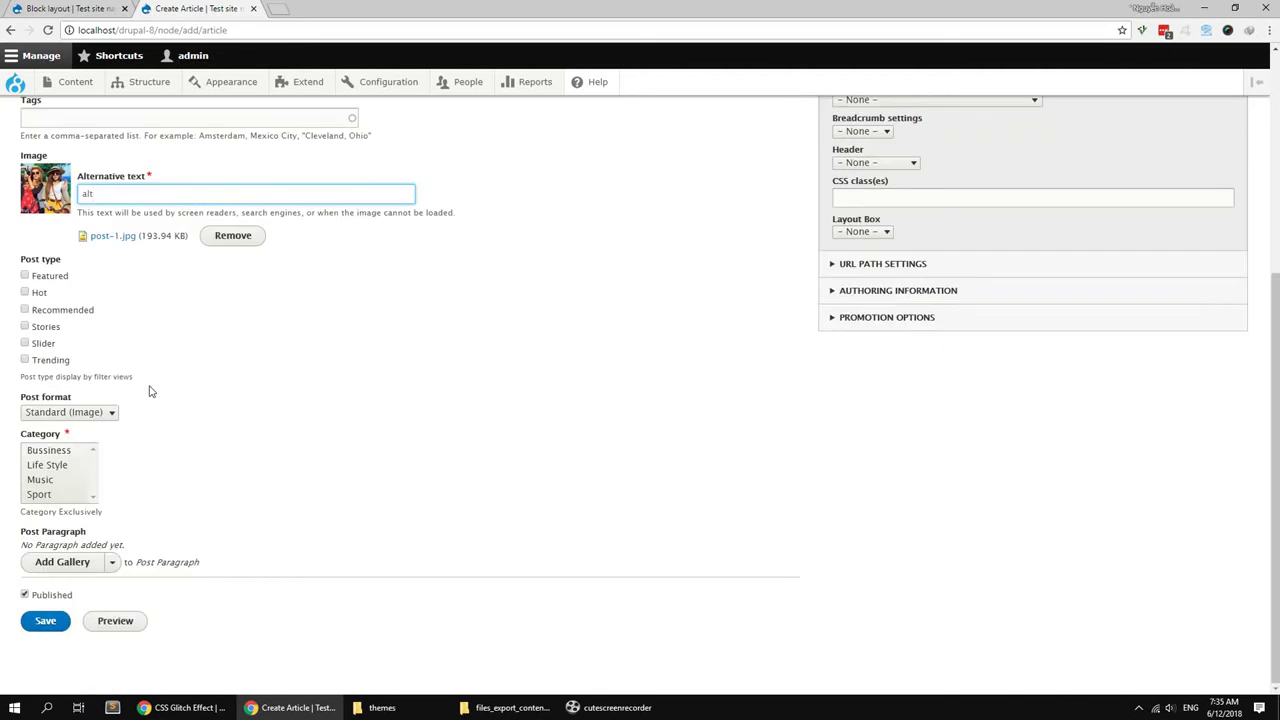
left_click(44, 281)
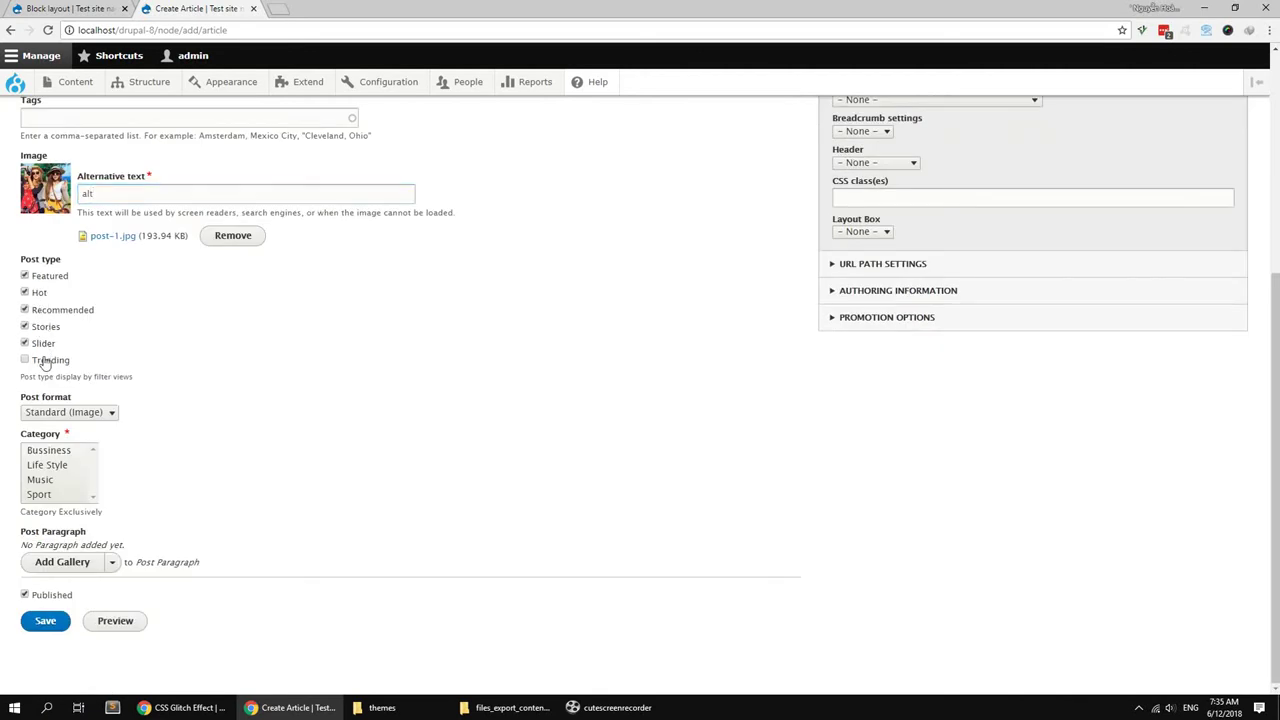
Step: Choose Standard (Image) as the Post format and select the Bussiness, Life Style, Music and Sport categories
left_click(89, 414)
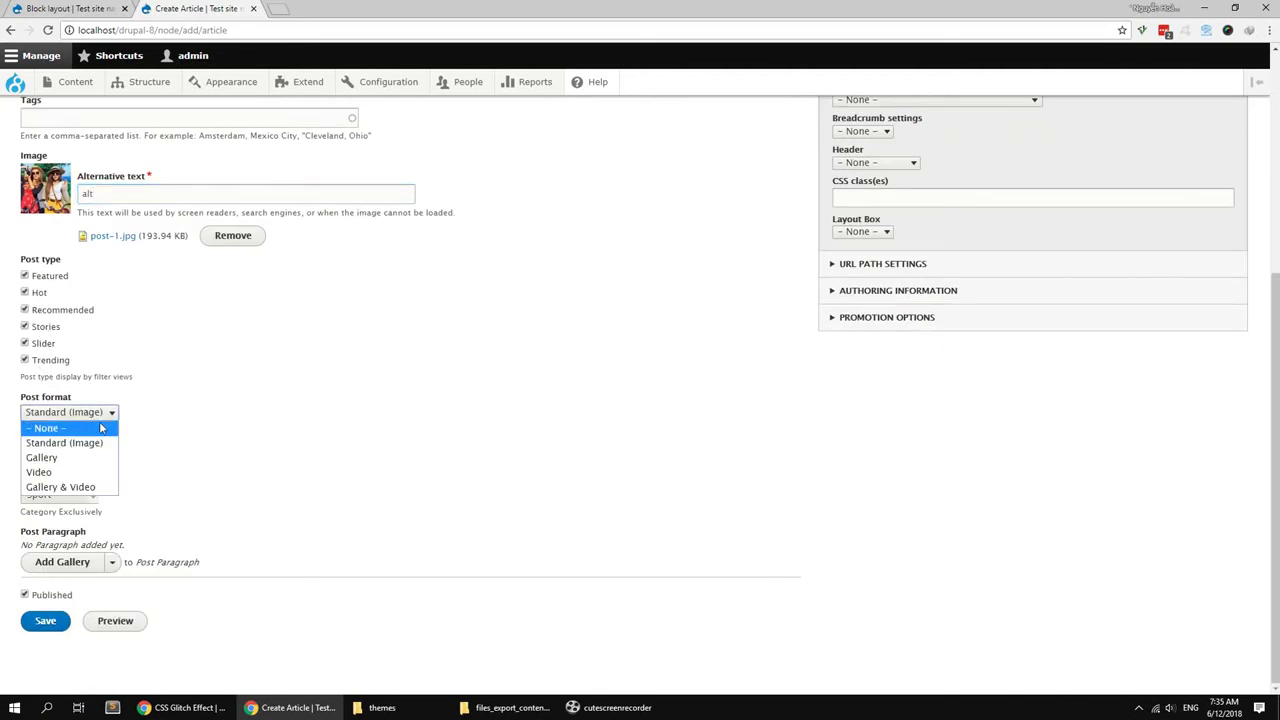
key("Up")
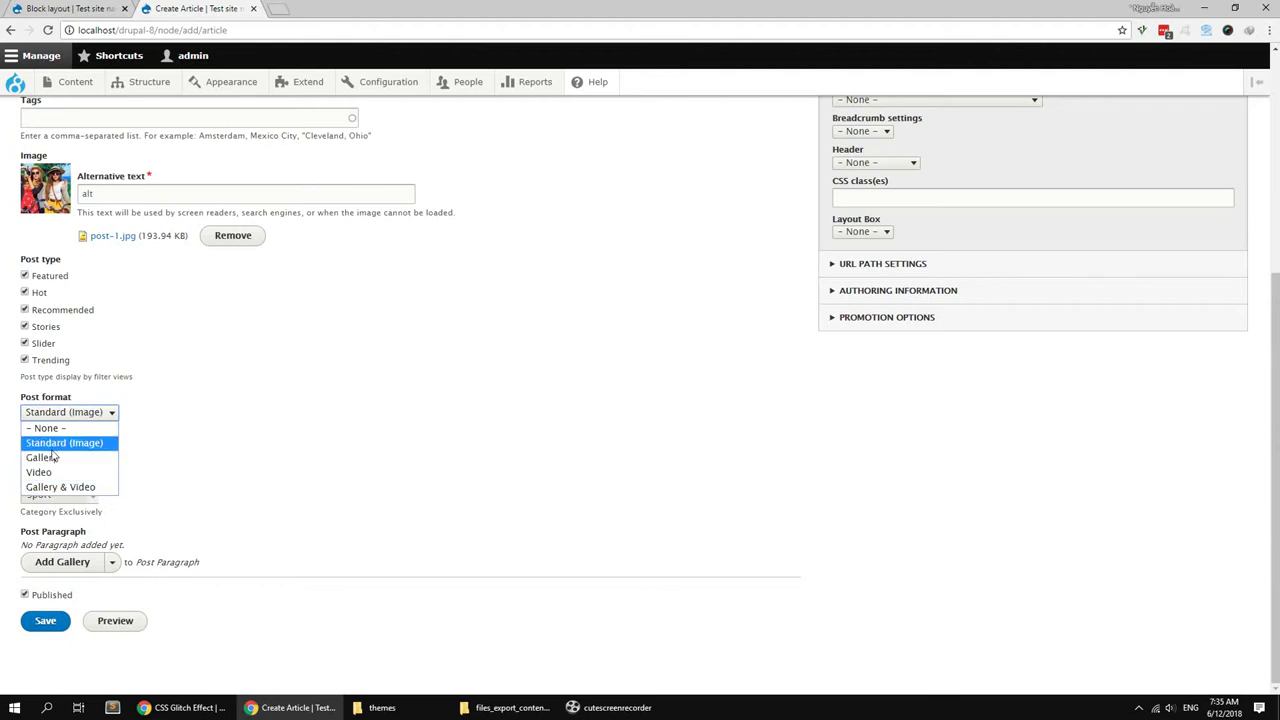
key("Return")
mouse_move(46, 465)
left_mouse_down()
mouse_move(44, 490)
mouse_move(48, 451)
left_mouse_up()
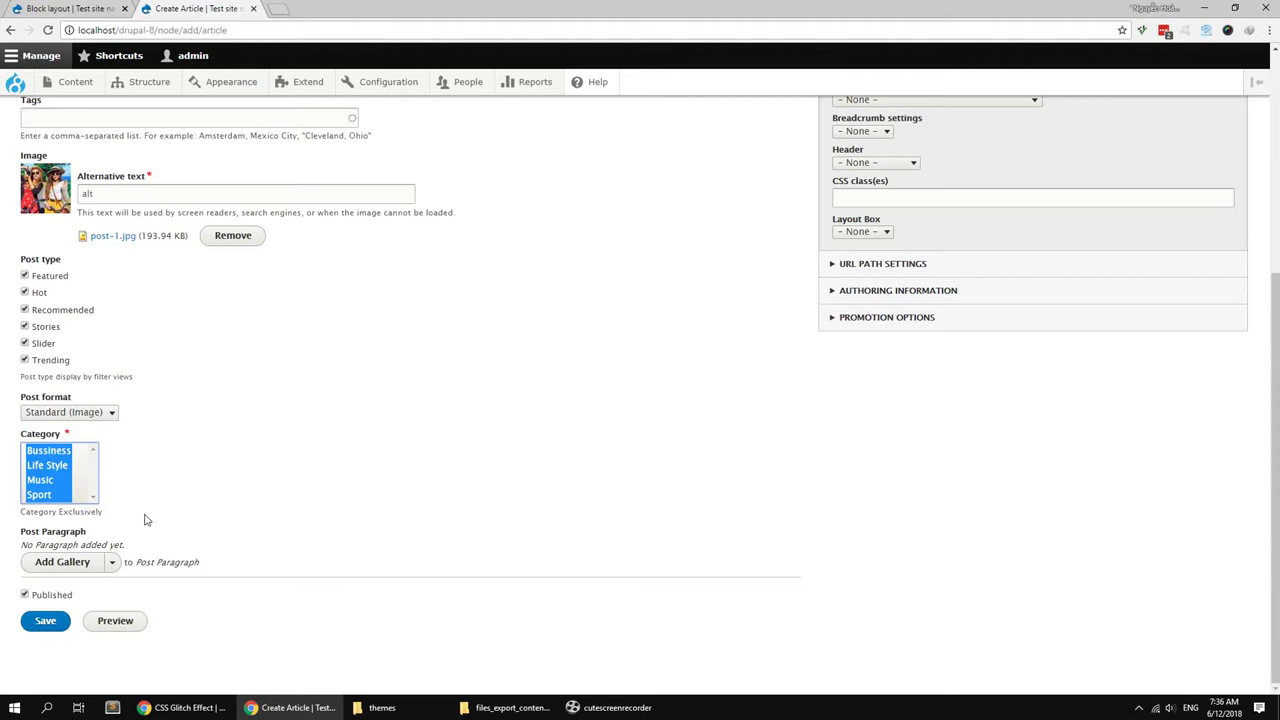
Step: Add a Text paragraph to Post Paragraph and paste the copied "We wanted to experiment with this" text into it
left_click(111, 563)
left_click(73, 601)
left_click(224, 416)
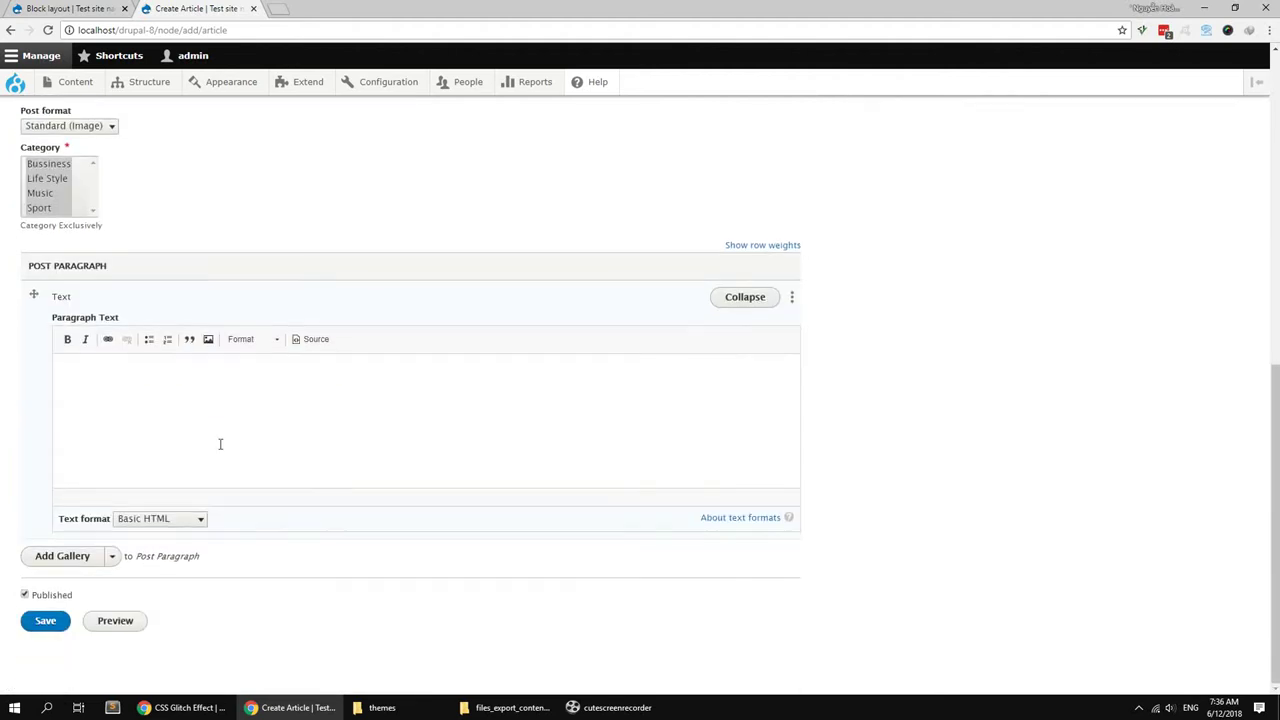
key("ctrl+v")
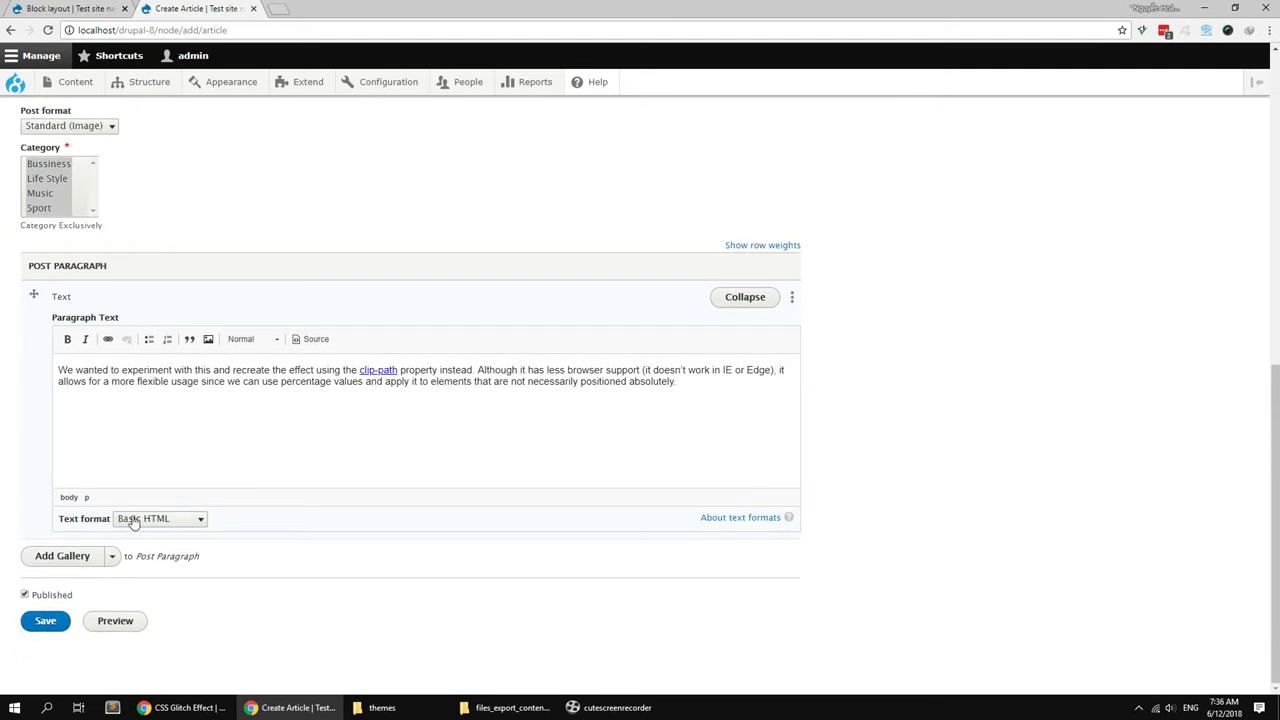
Step: Add a Gallery paragraph below the text and insert post-10.jpg, post-15.jpg, post-18.jpg and post-19.jpg as its images
left_click(113, 560)
left_click(111, 560)
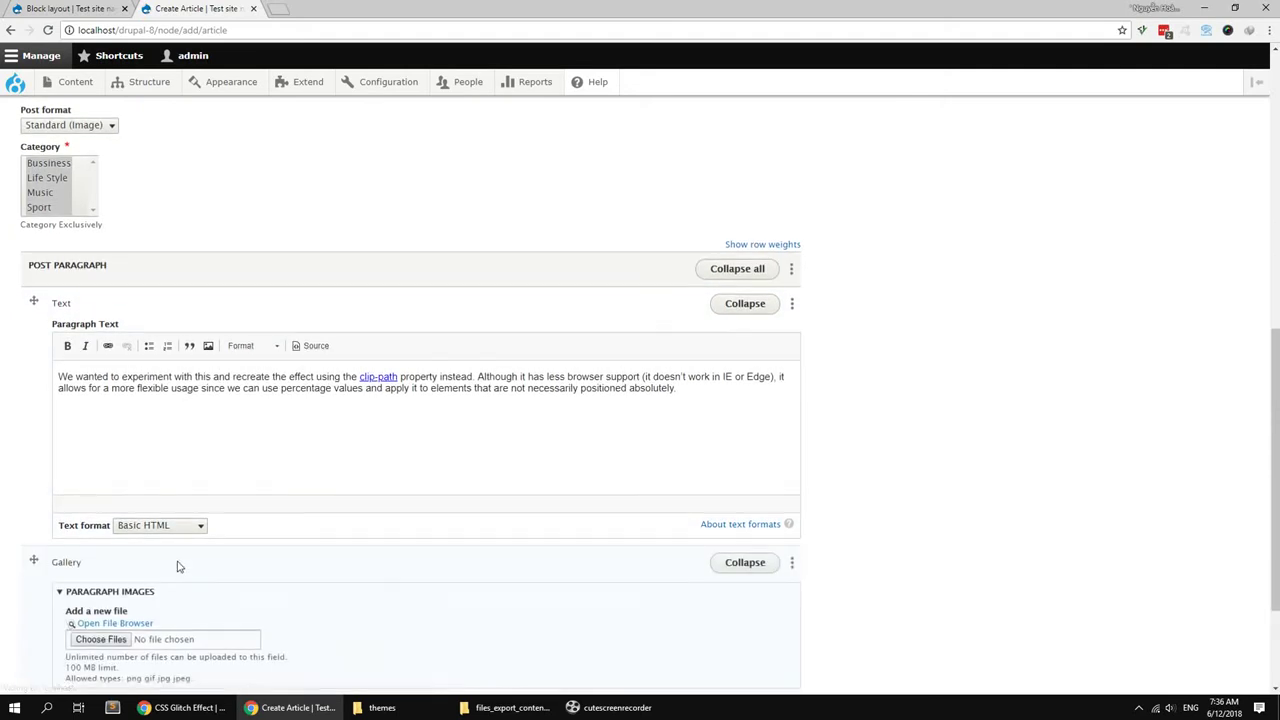
scroll(177, 566, "down", 2)
left_click(112, 457)
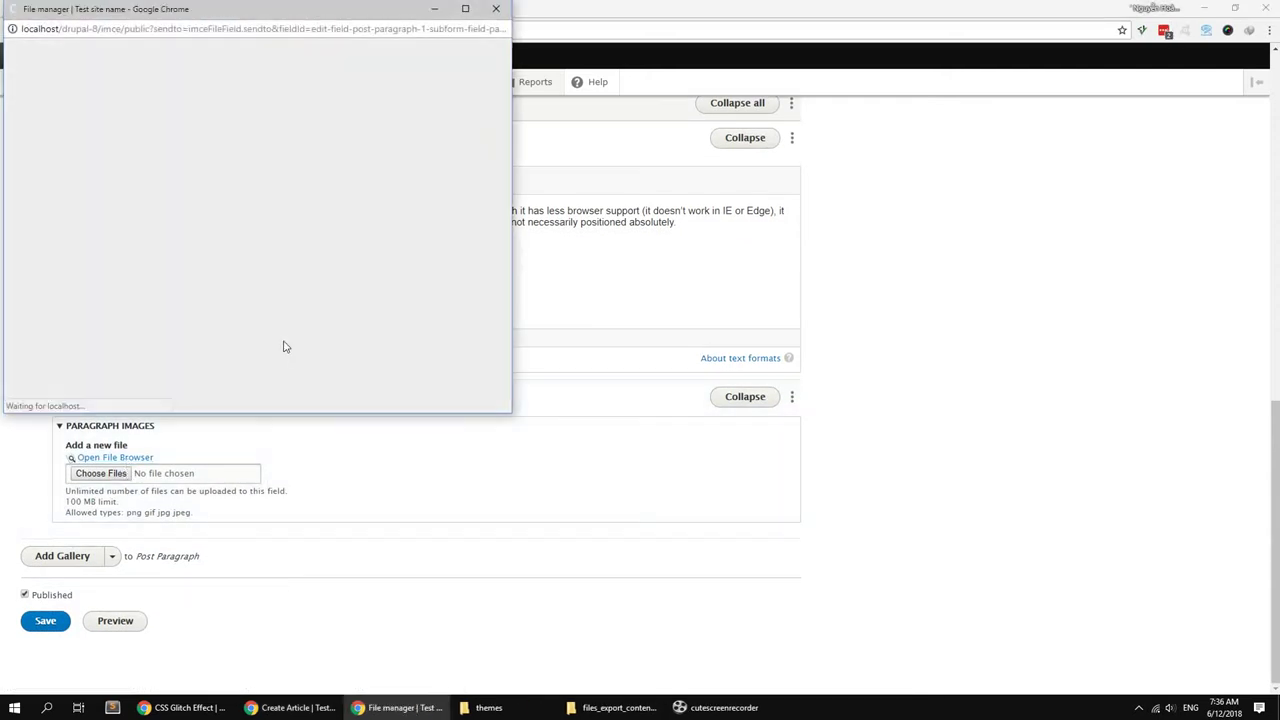
left_click(166, 104)
left_click(166, 188, "ctrl")
left_click(170, 238, "ctrl")
left_click(172, 255, "ctrl")
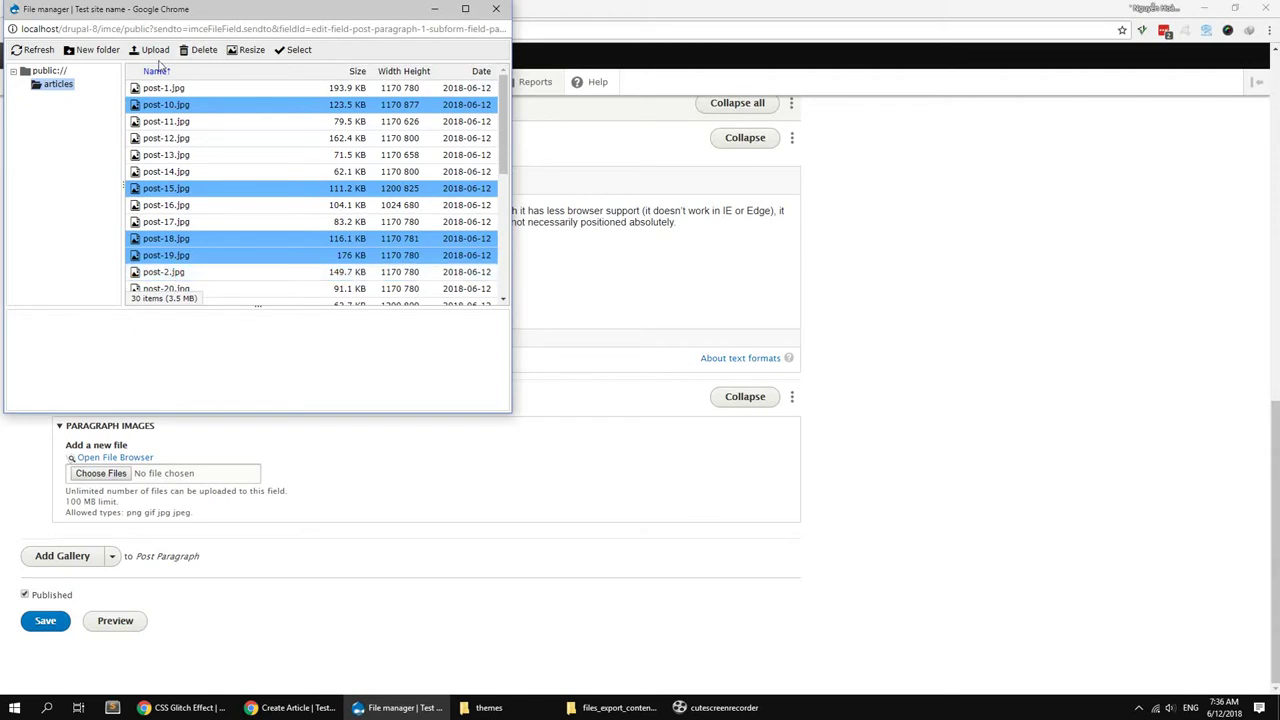
left_click(295, 49)
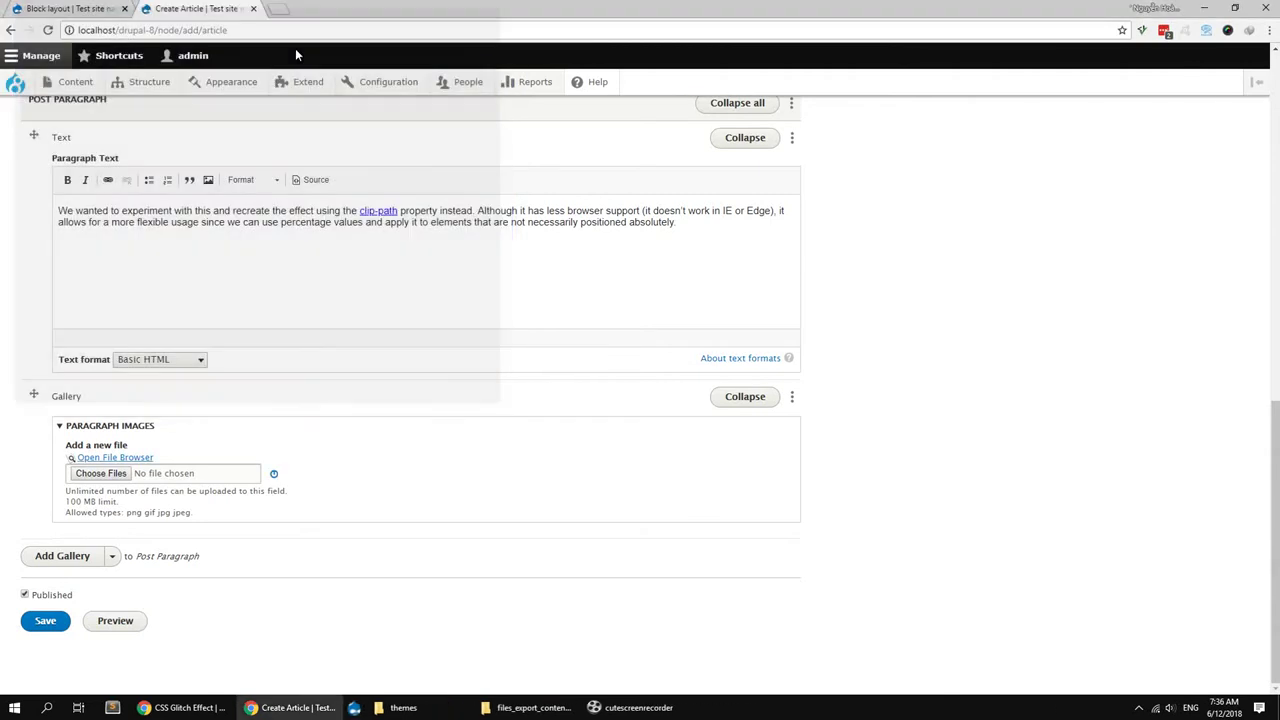
Step: Save the Animated Fragment Slideshow article and review its published page down to the gallery images and comment form
scroll(295, 515, "down", 3)
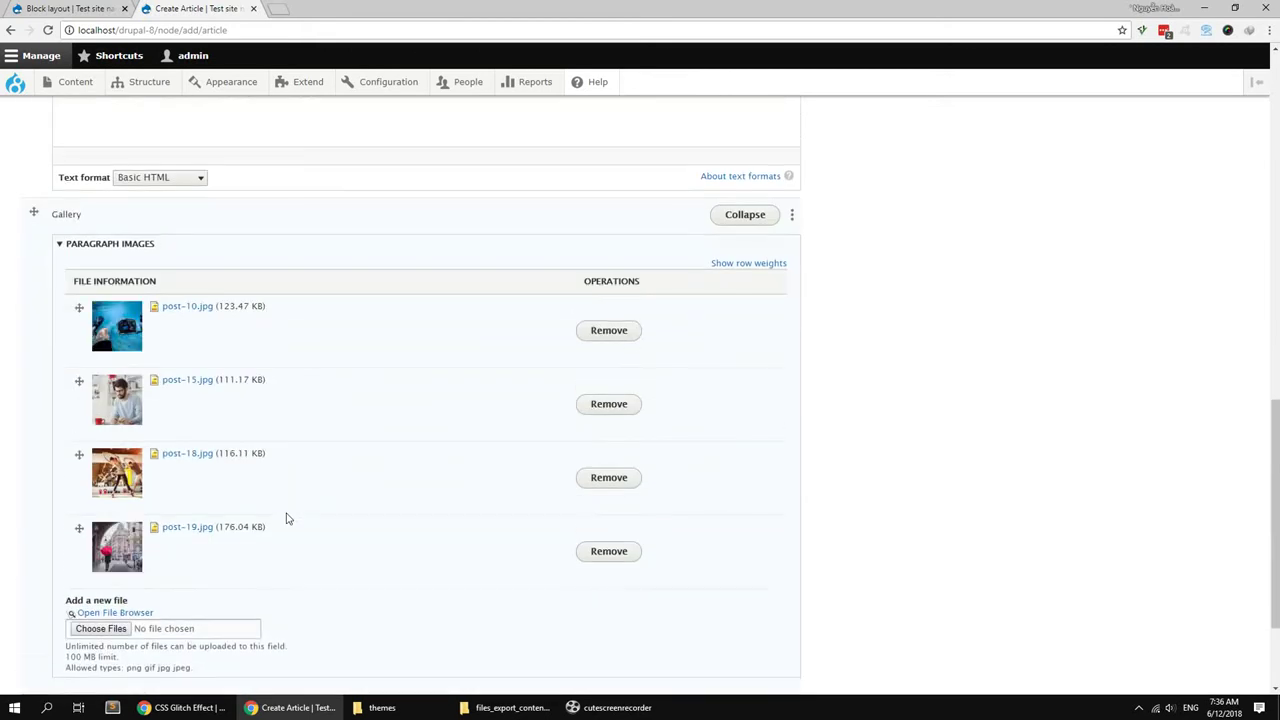
left_click(45, 621)
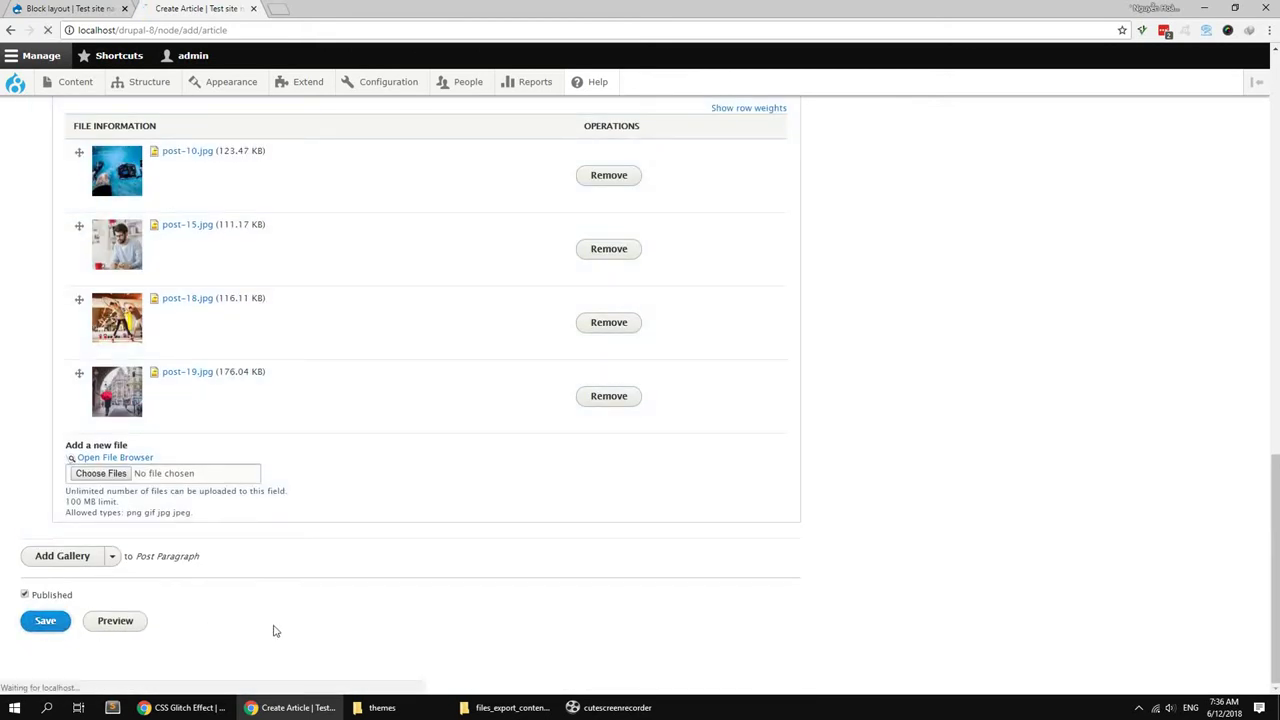
scroll(274, 629, "up", 3)
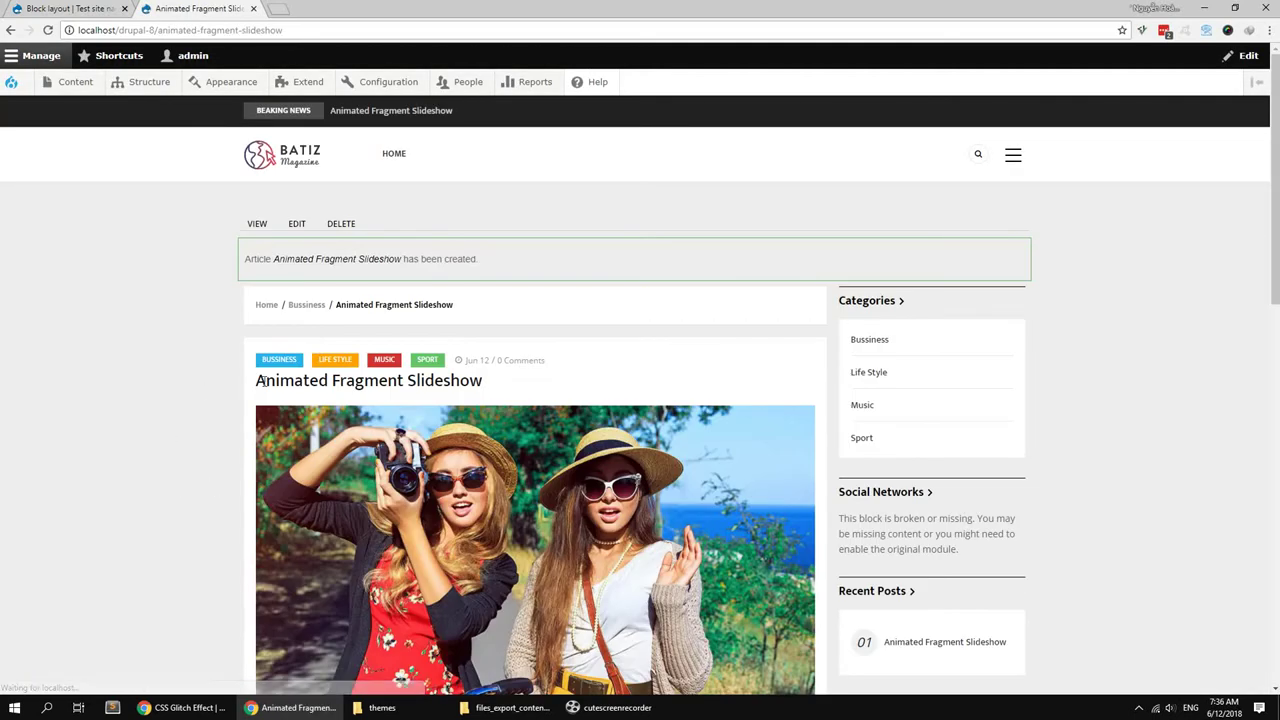
scroll(407, 381, "down", 5)
scroll(430, 435, "down", 6)
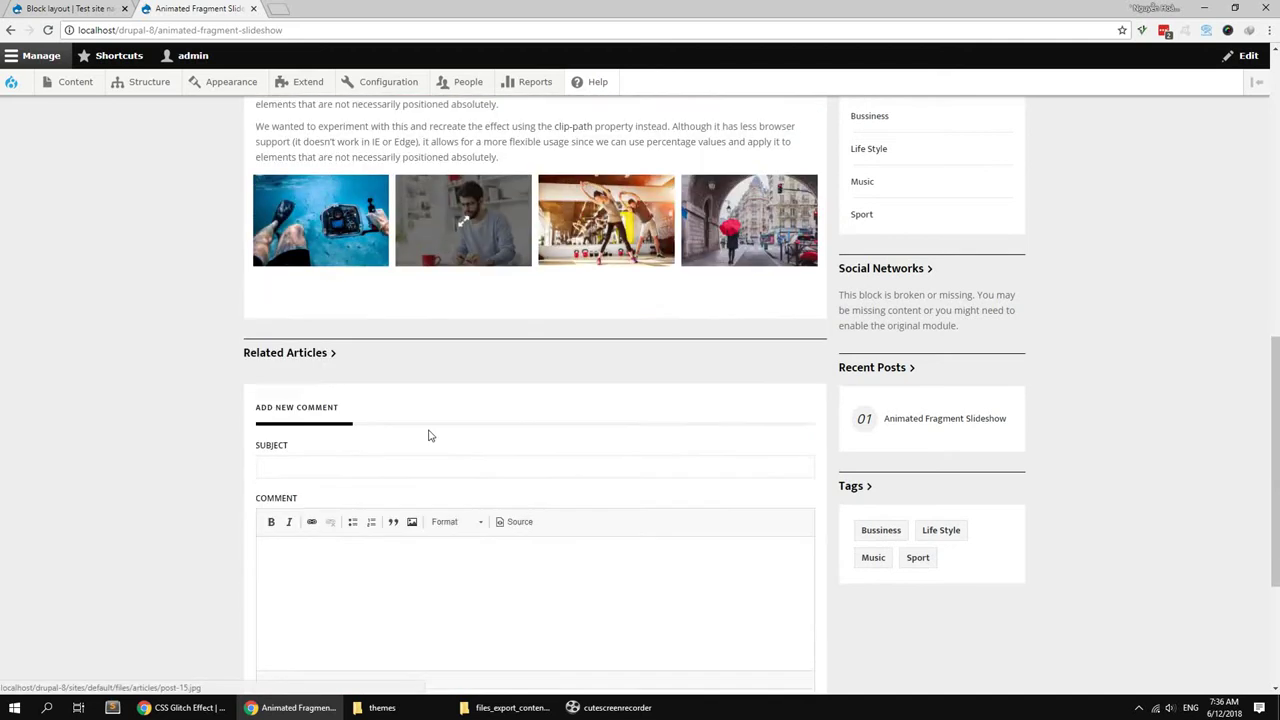
scroll(430, 435, "up", 5)
scroll(430, 435, "up", 5)
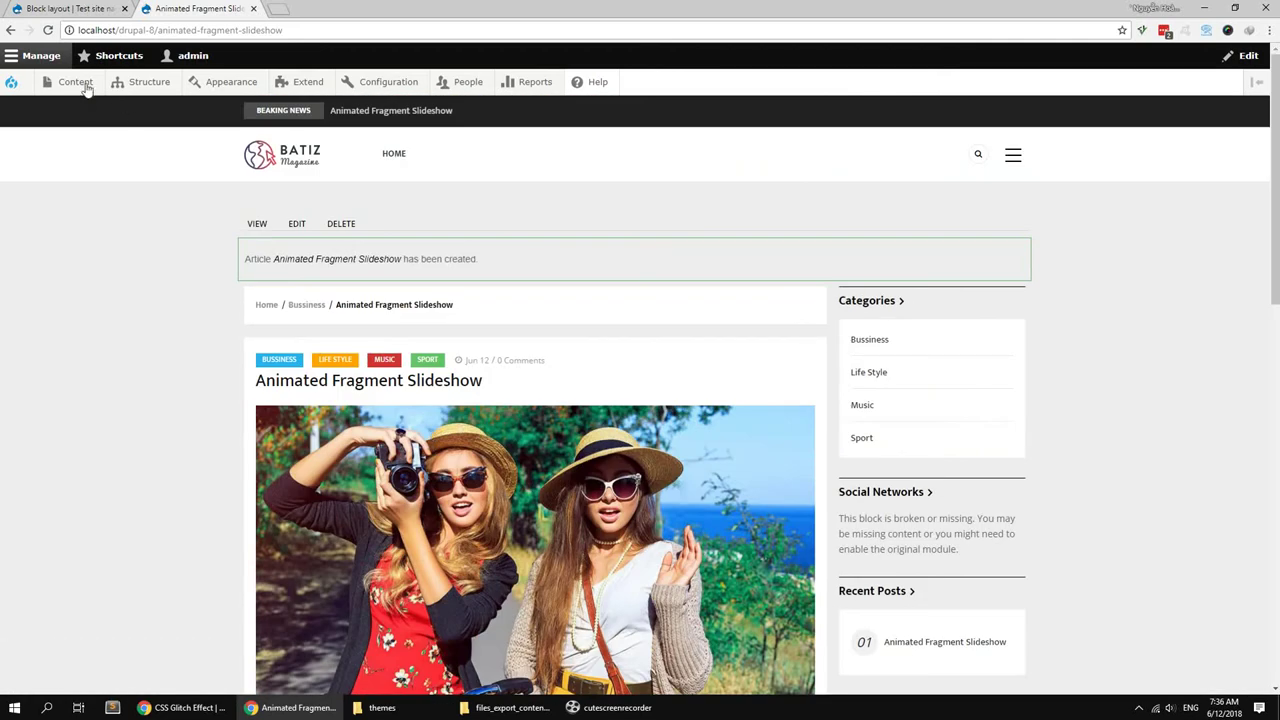
Step: Start a new article and title it "CSS Glitch Effect", copying the heading from the Codrops tutorials list
mouse_move(80, 86)
mouse_move(100, 110)
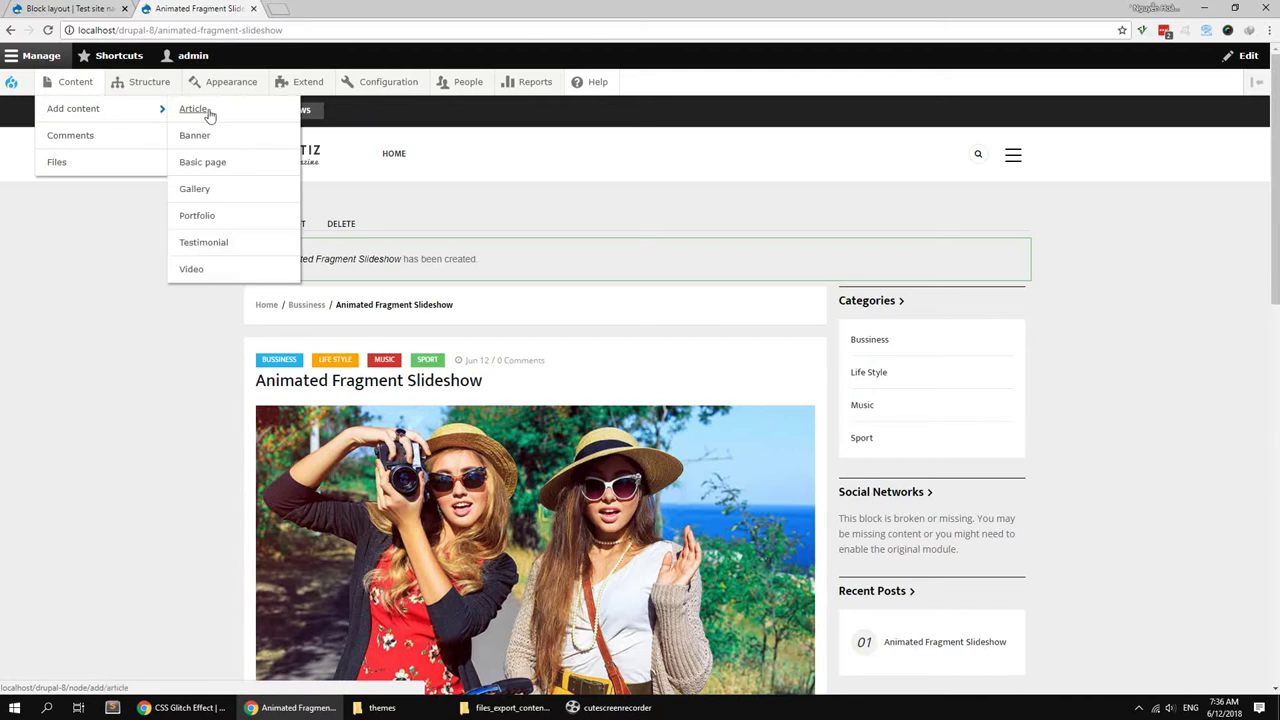
left_click(183, 707)
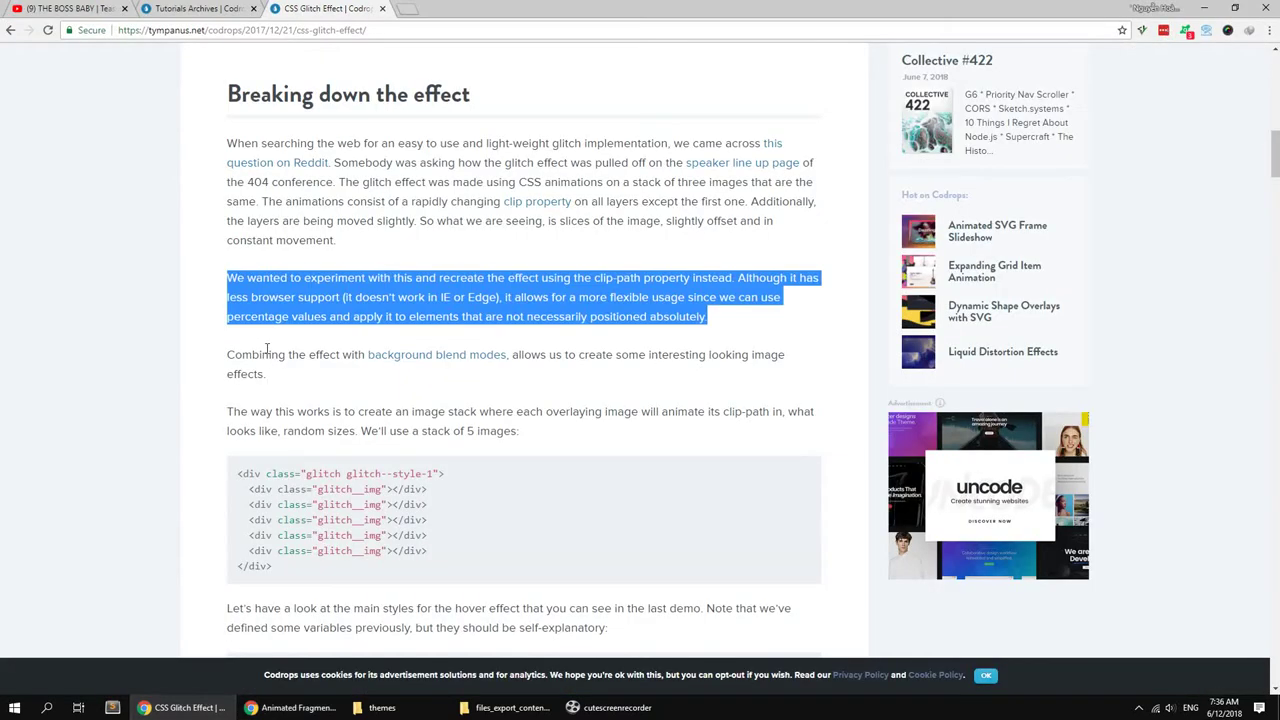
left_click(200, 10)
left_click_drag(656, 250, 549, 241)
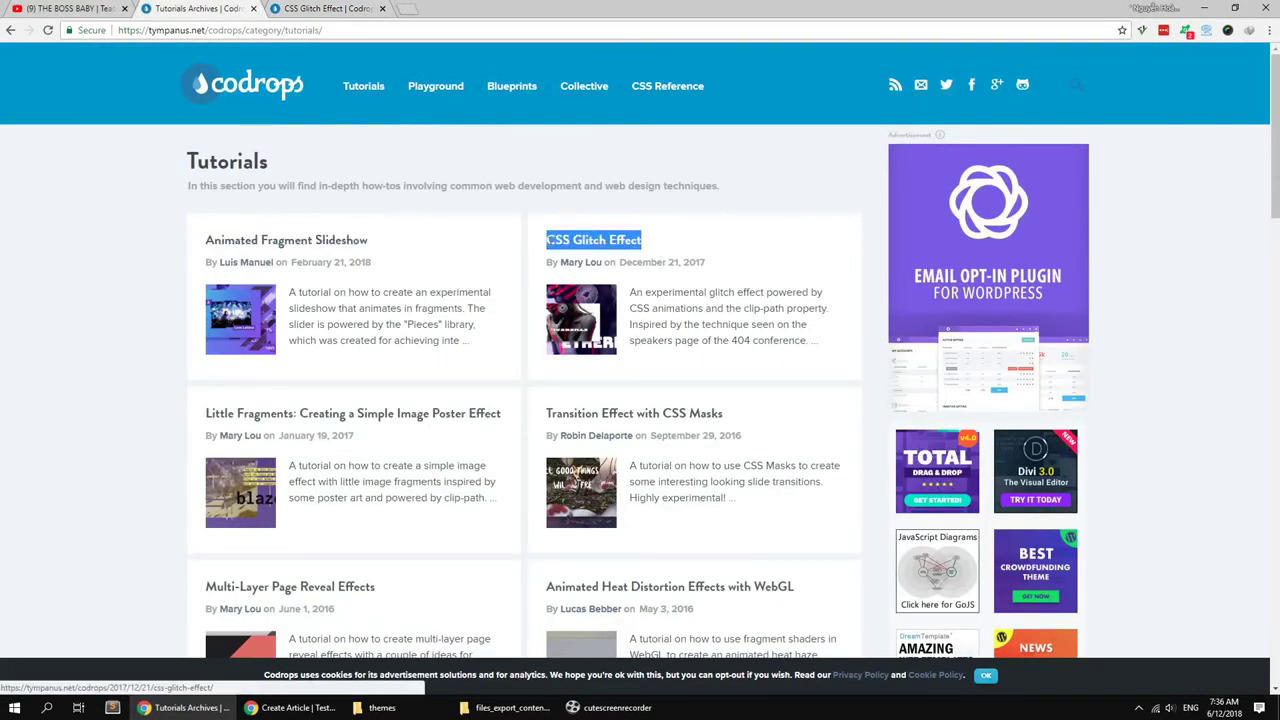
left_click(290, 707)
left_click(136, 197)
type("CSS Glitch Effect")
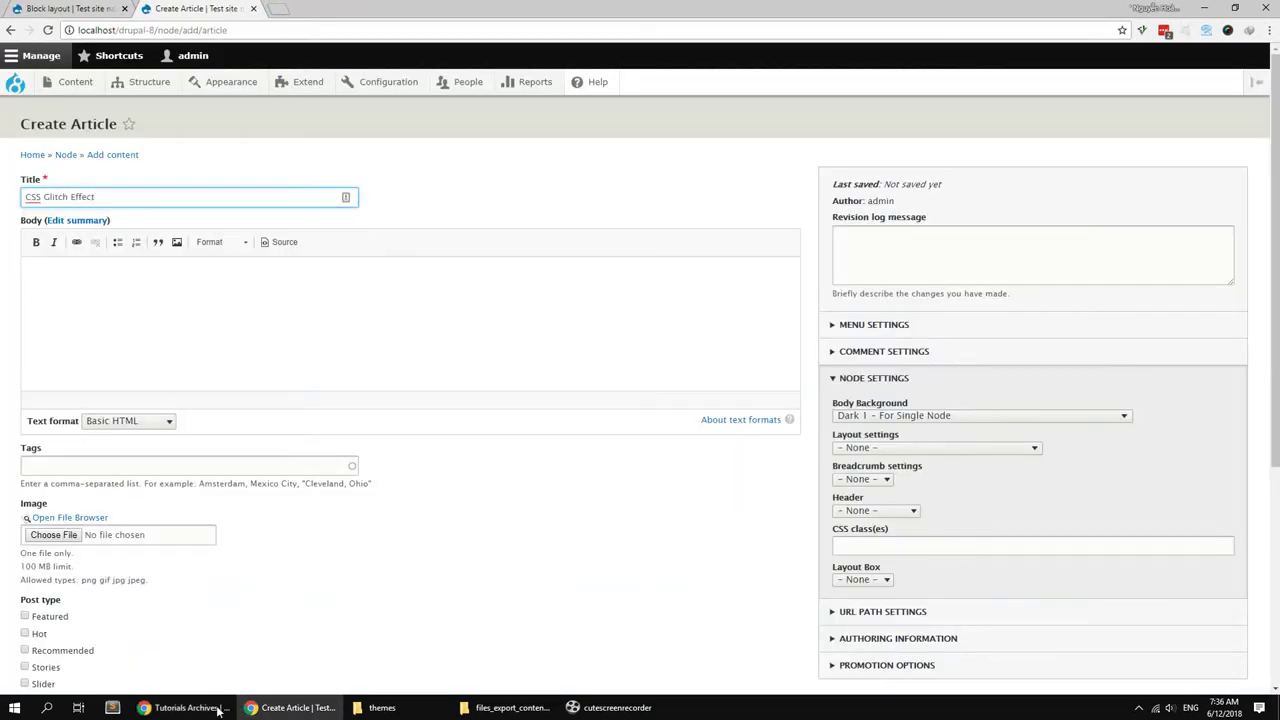
Step: Fill the article's Body with the "We wanted to experiment with this" paragraph copied from the CSS Glitch Effect tutorial
left_click(185, 707)
left_click(300, 9)
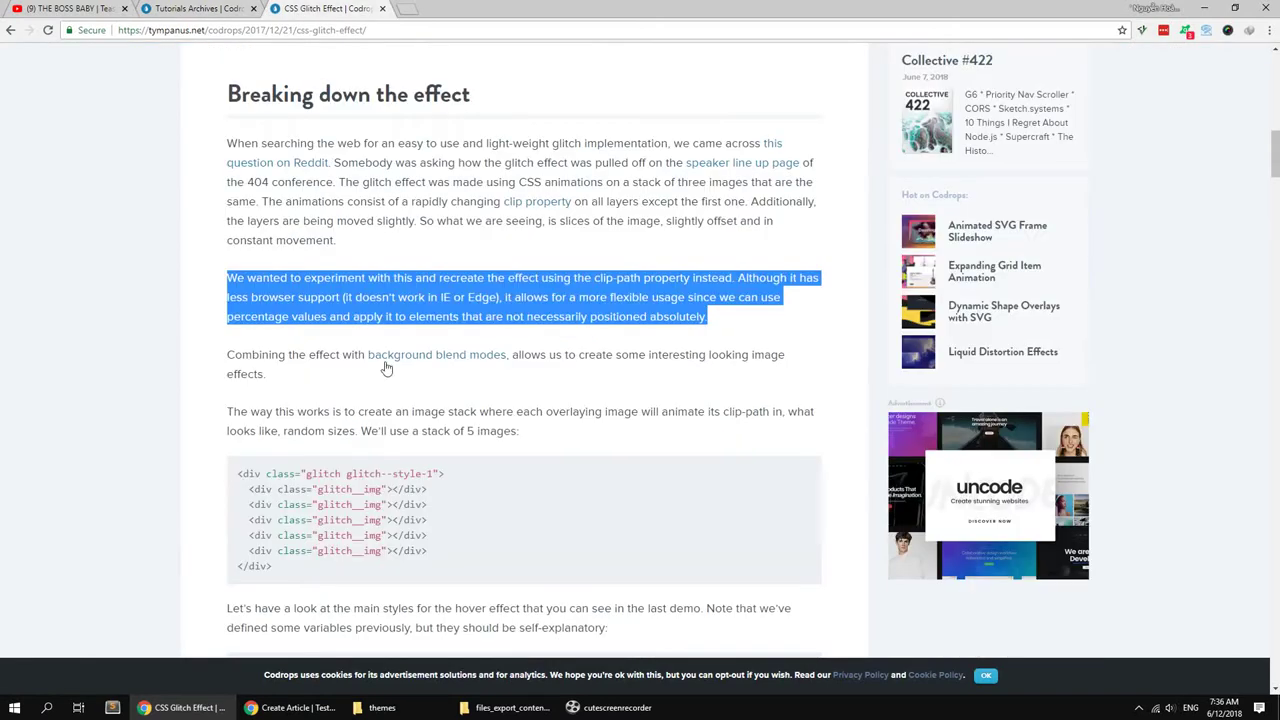
key("alt+Tab")
left_click(257, 314)
Step: Insert post-2.jpg from the articles folder as the article's image and set its alternative text to "alt"
scroll(200, 320, "down", 3)
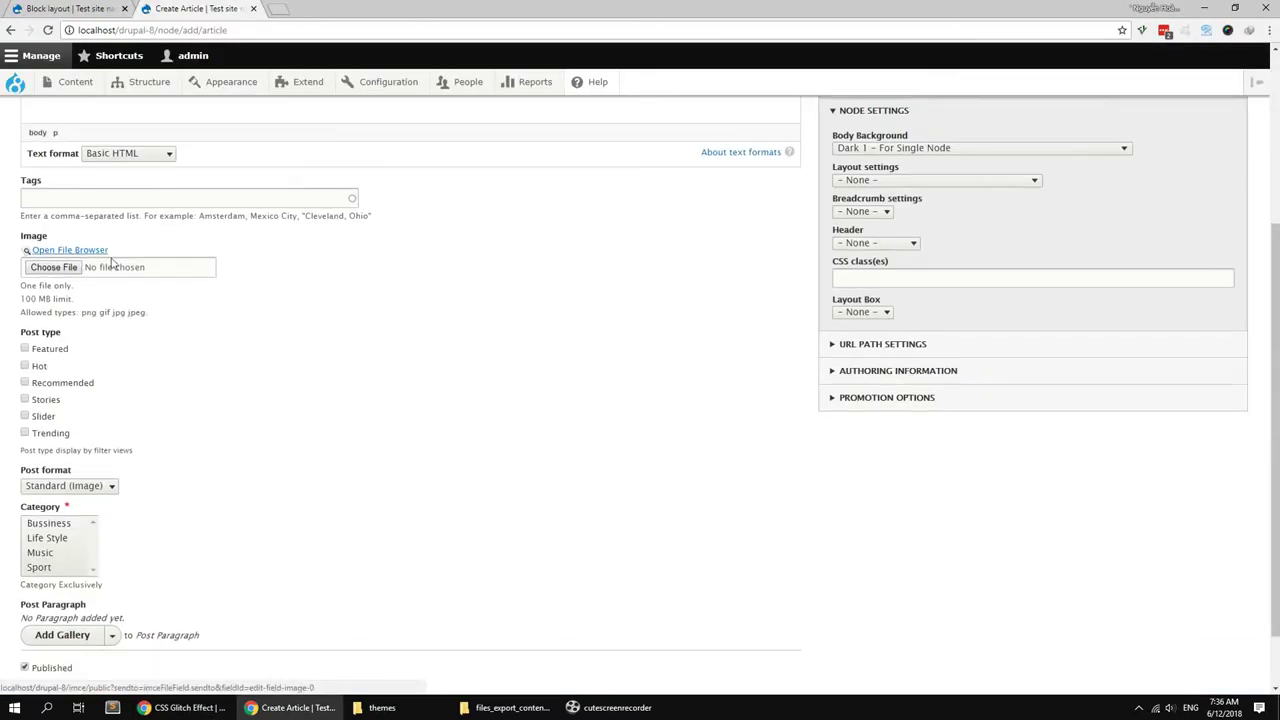
left_click(76, 252)
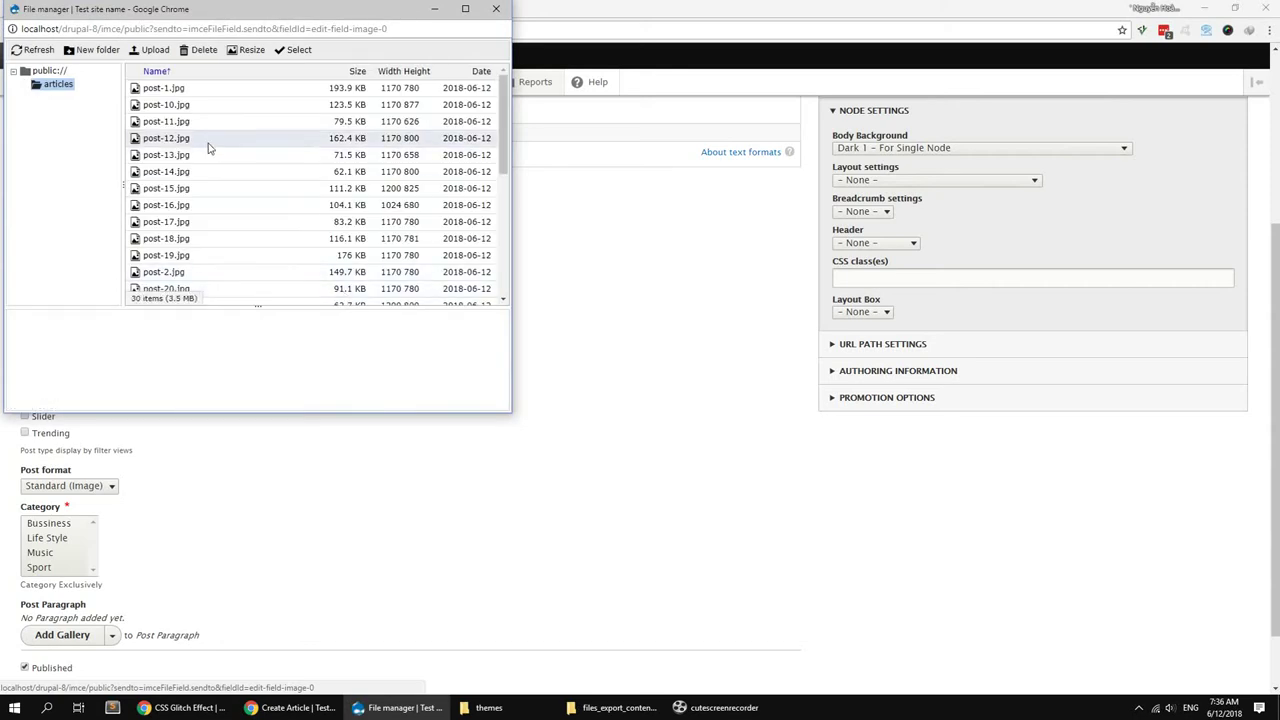
scroll(218, 175, "down", 5)
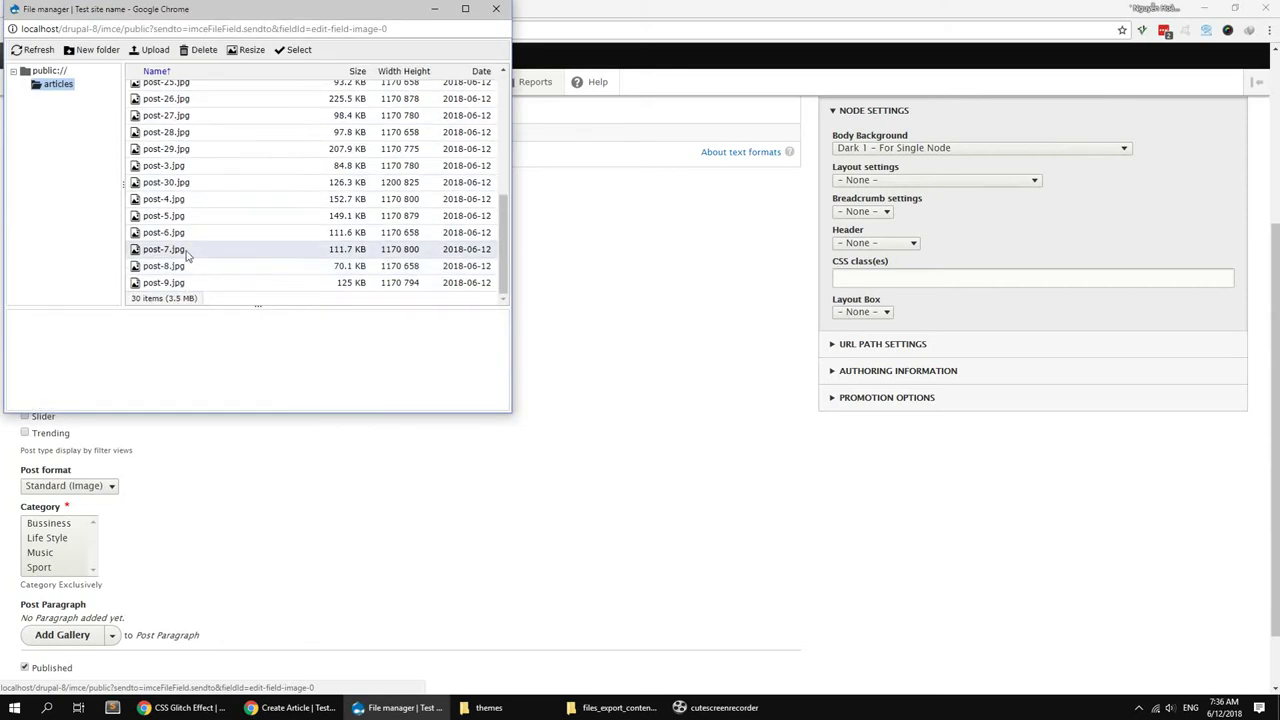
scroll(190, 140, "up", 3)
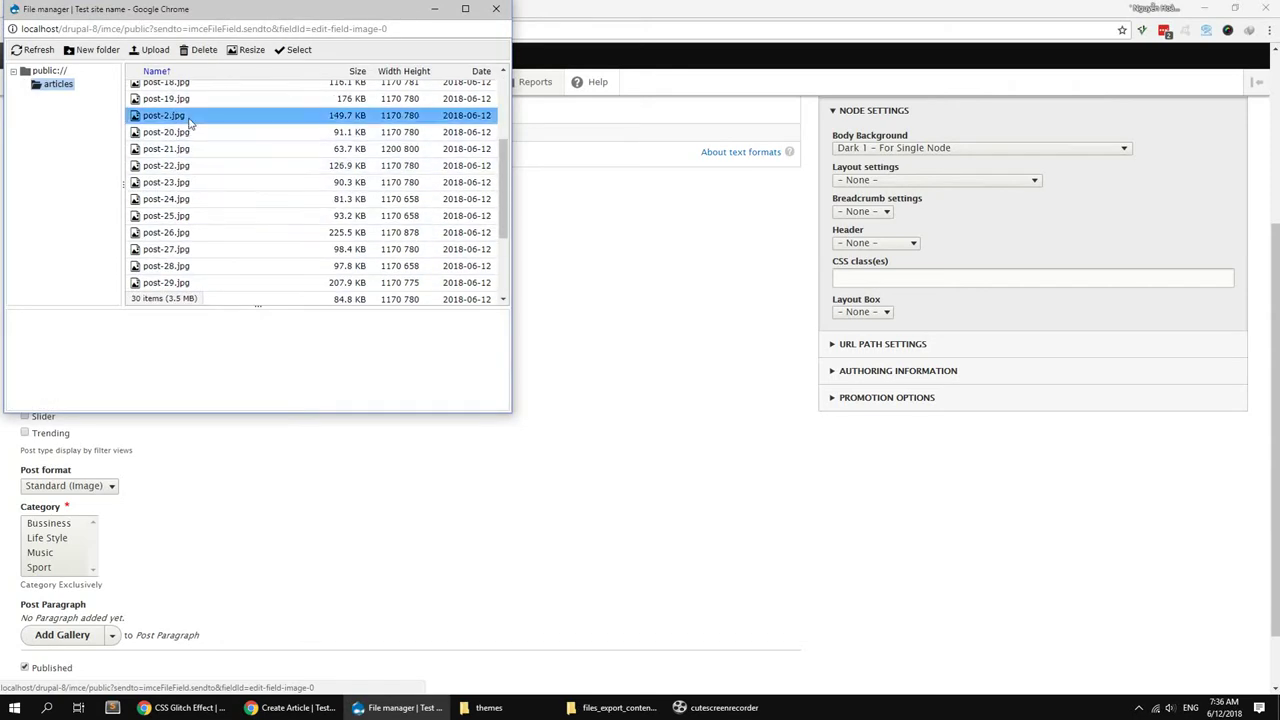
double_click(189, 120)
scroll(266, 423, "down", 1)
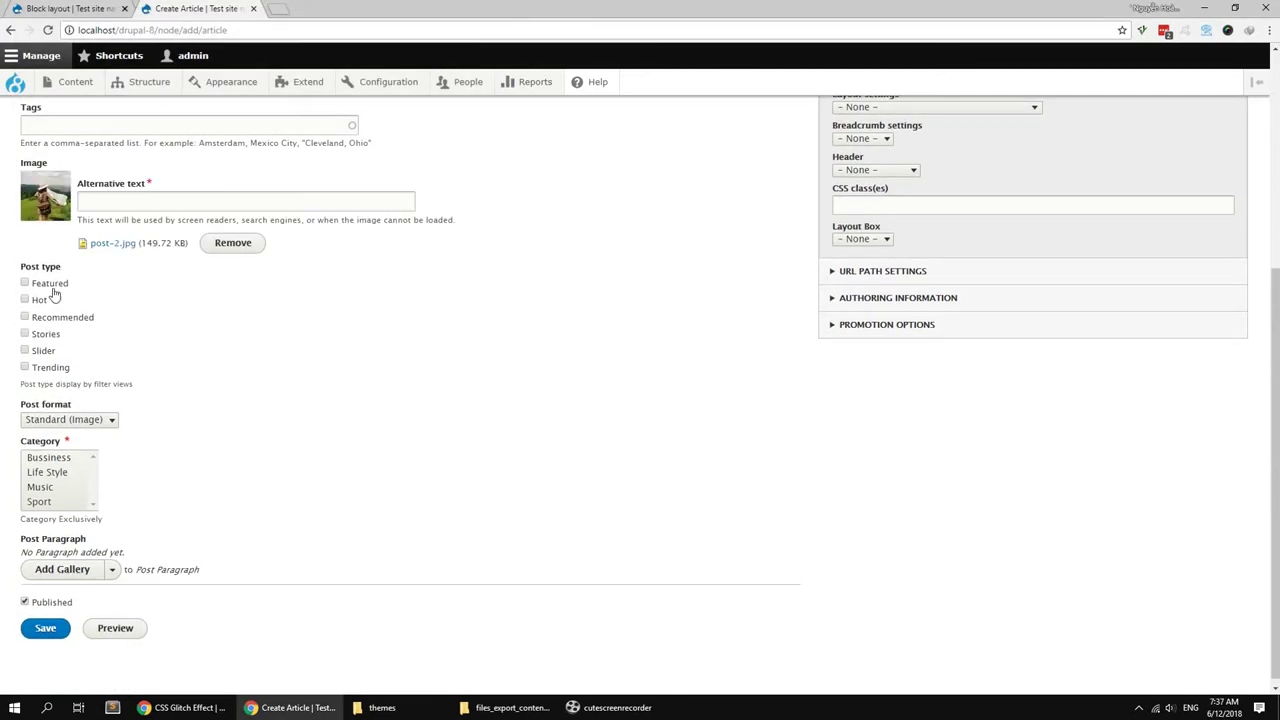
left_click(118, 209)
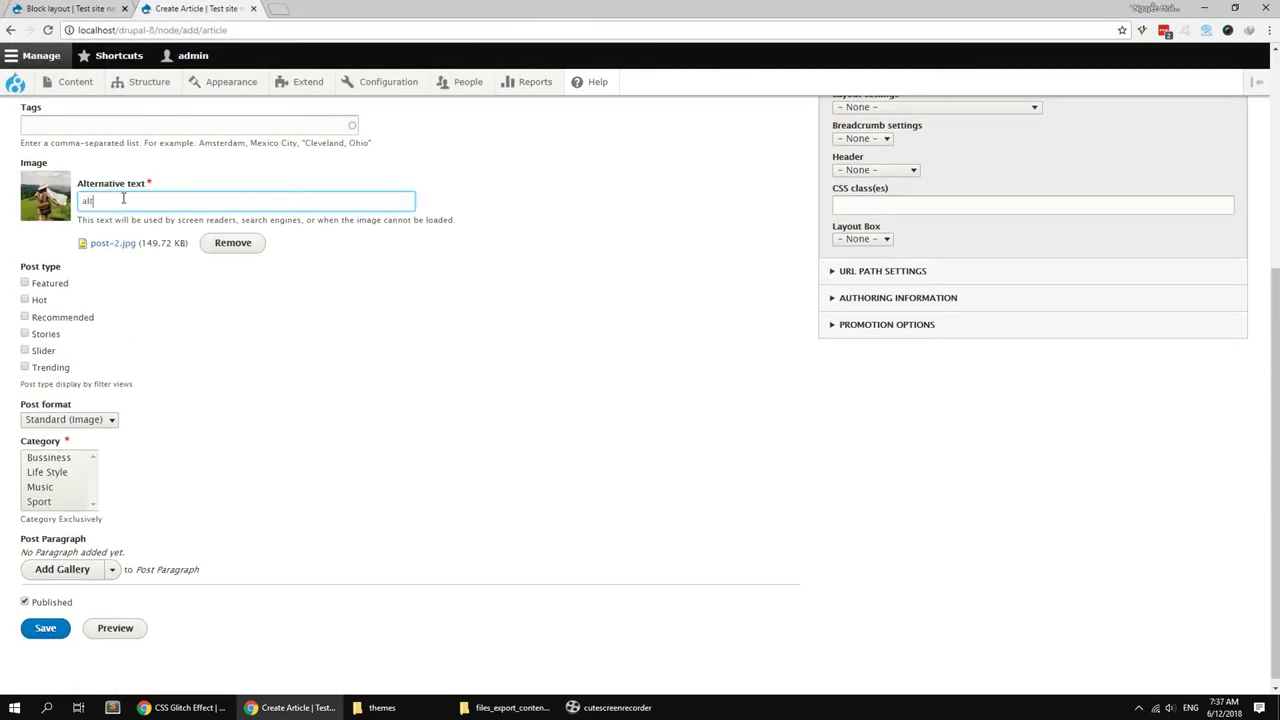
Step: Classify the article with all Post type options, the Gallery & Video format, and the Bussiness, Life Style, Music and Sport categories
left_click(60, 286)
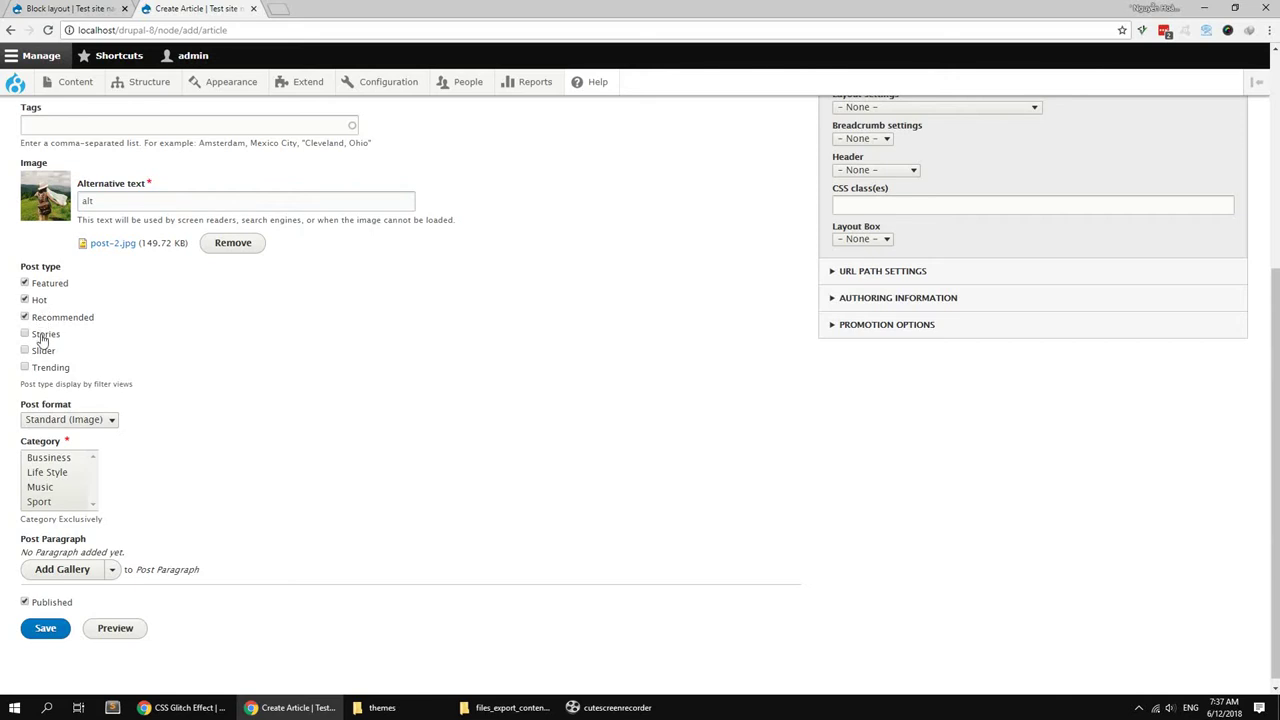
scroll(105, 465, "down", 1)
left_click(85, 412)
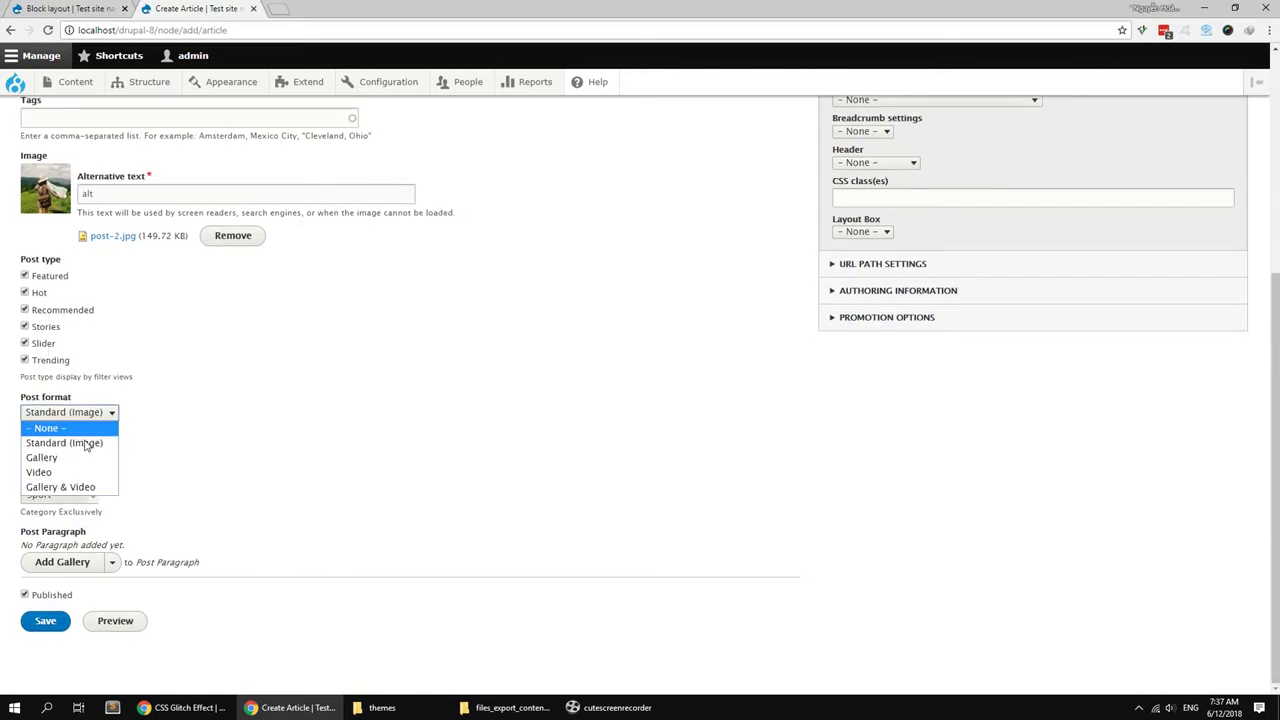
left_click(77, 487)
left_click(60, 451)
left_click(47, 465, "ctrl")
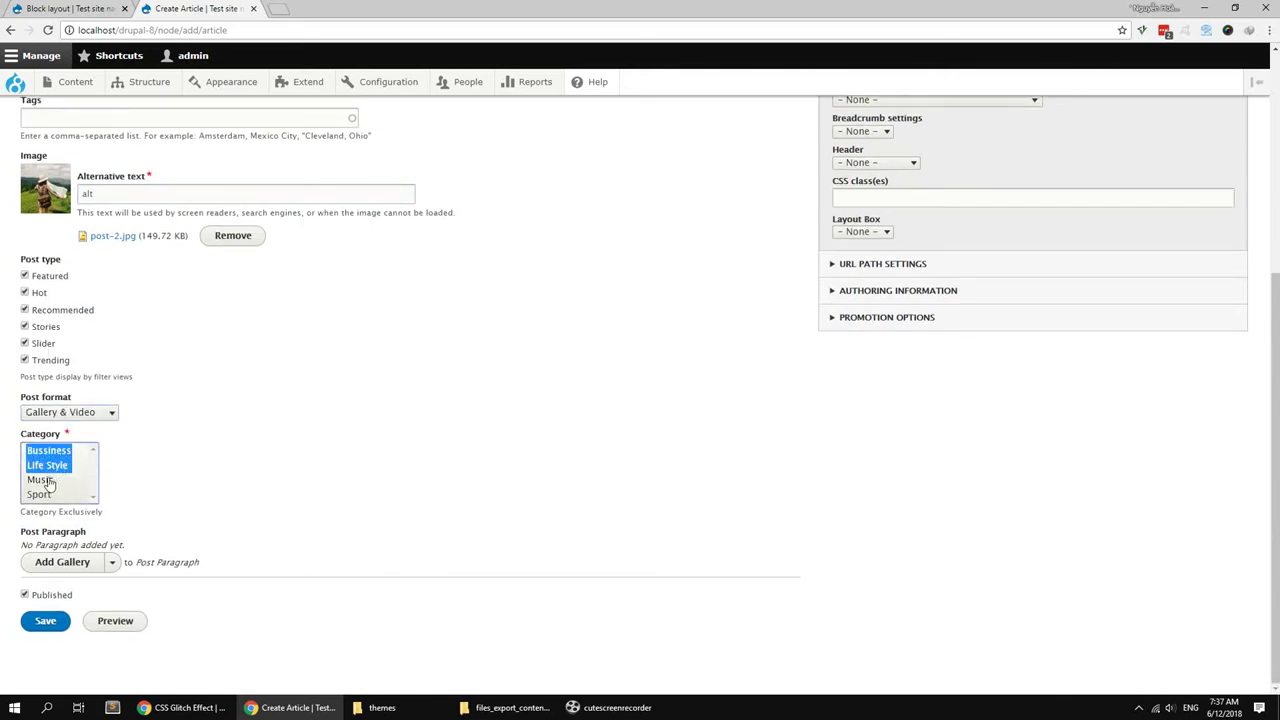
Step: Add a Text paragraph to Post Paragraph and paste the copied "We wanted to experiment with this" text into it
left_click(111, 566)
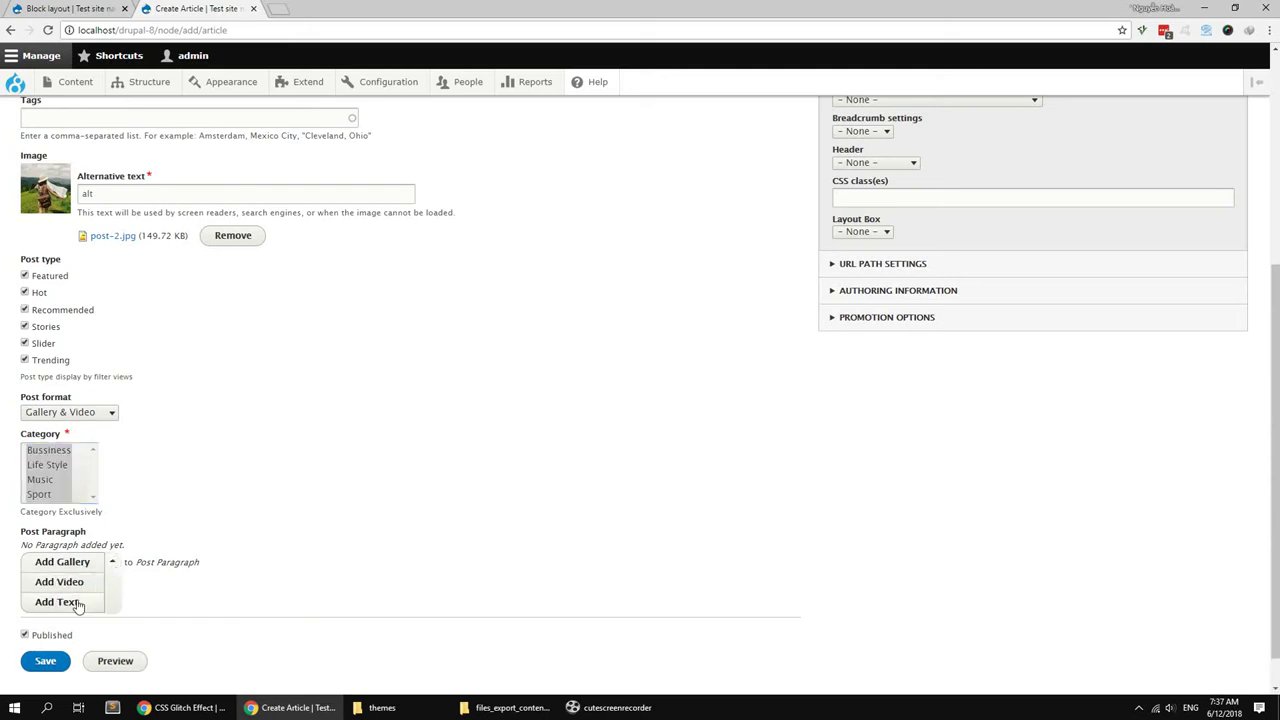
left_click(228, 437)
type("We wanted to experiment with this and recreate the effect using the clip-path property instead. Although it has less browser support (it doesn't work in IE or Edge), it allows for a more flexible usage since we can use percentage values and apply it to elements that are not necessarily positioned absolutely.")
Step: Add a Video paragraph below the text and paste in the YouTube URL of THE BOSS BABY teaser trailer
left_click(112, 561)
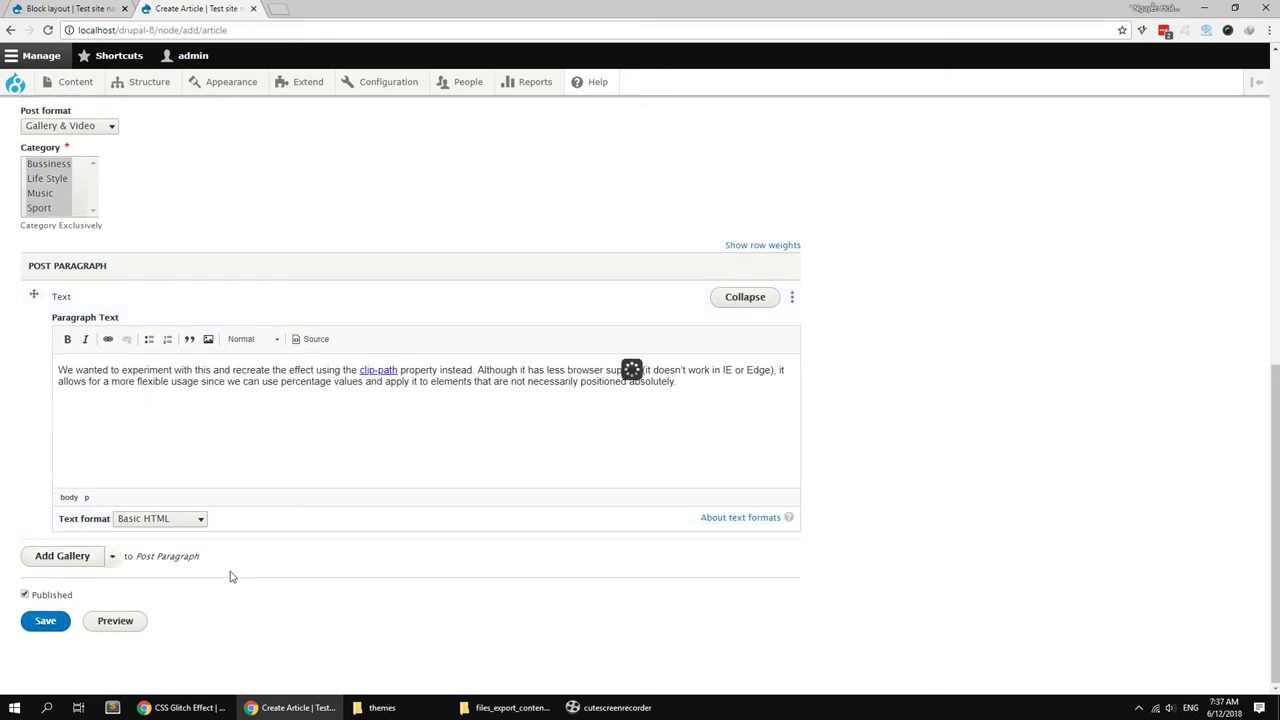
left_click(171, 521)
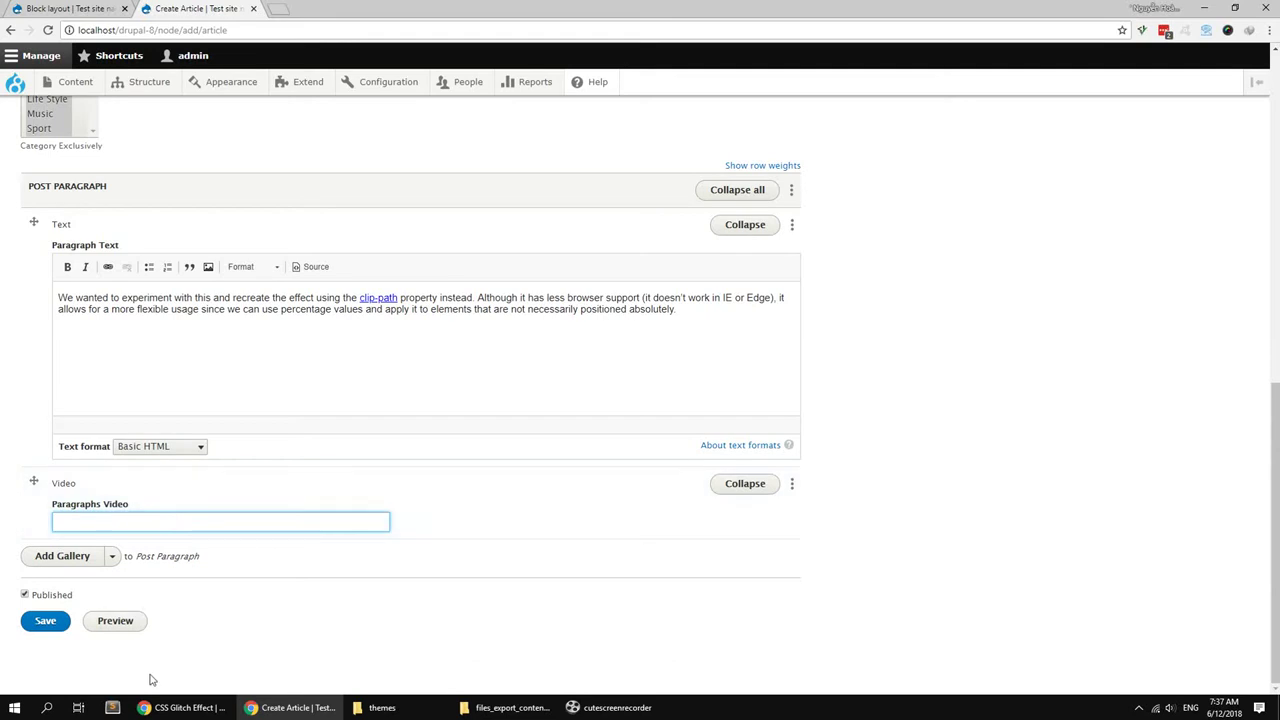
left_click(180, 707)
left_click(65, 9)
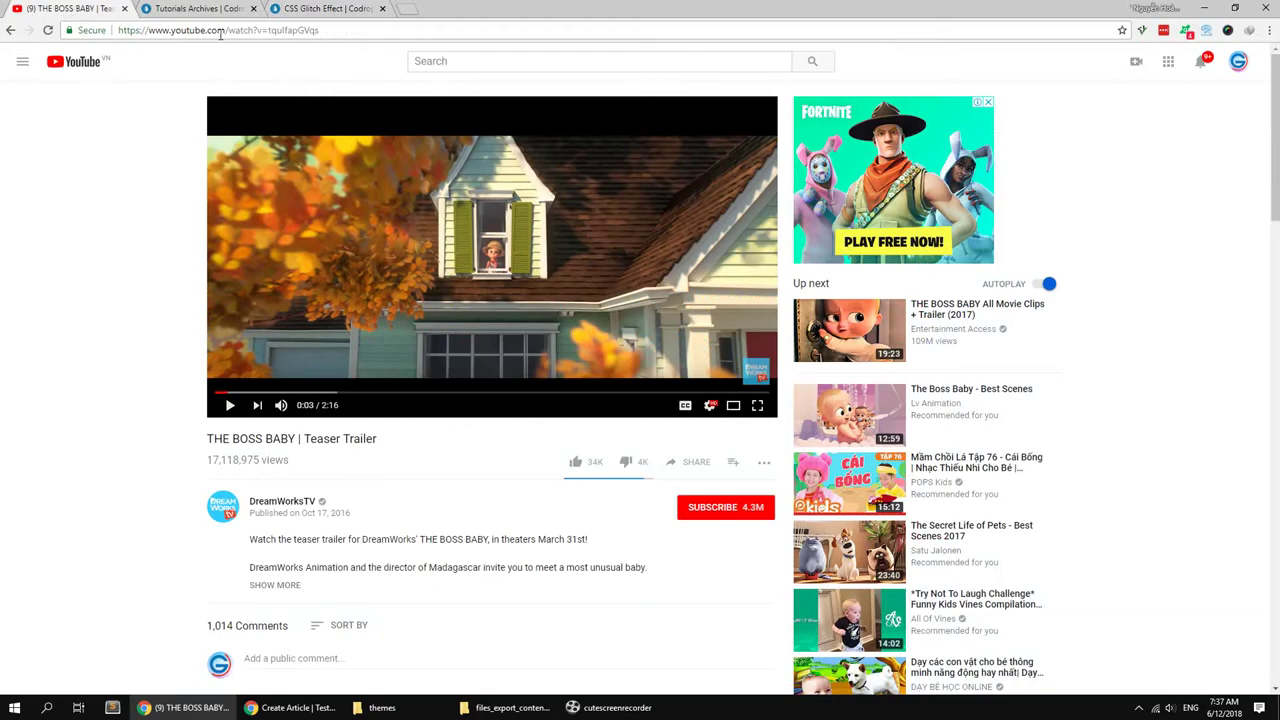
left_click(220, 30)
key("ctrl+c")
left_click(270, 707)
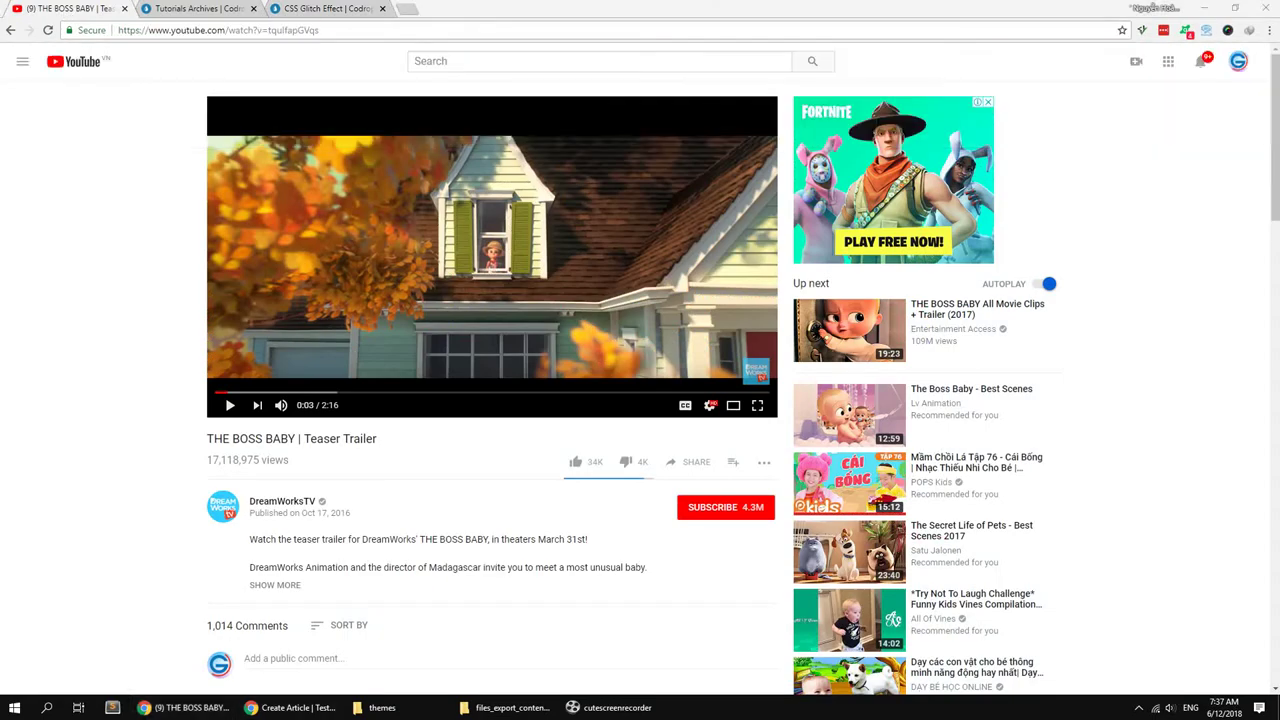
left_click(270, 707)
left_click(138, 520)
key("ctrl+v")
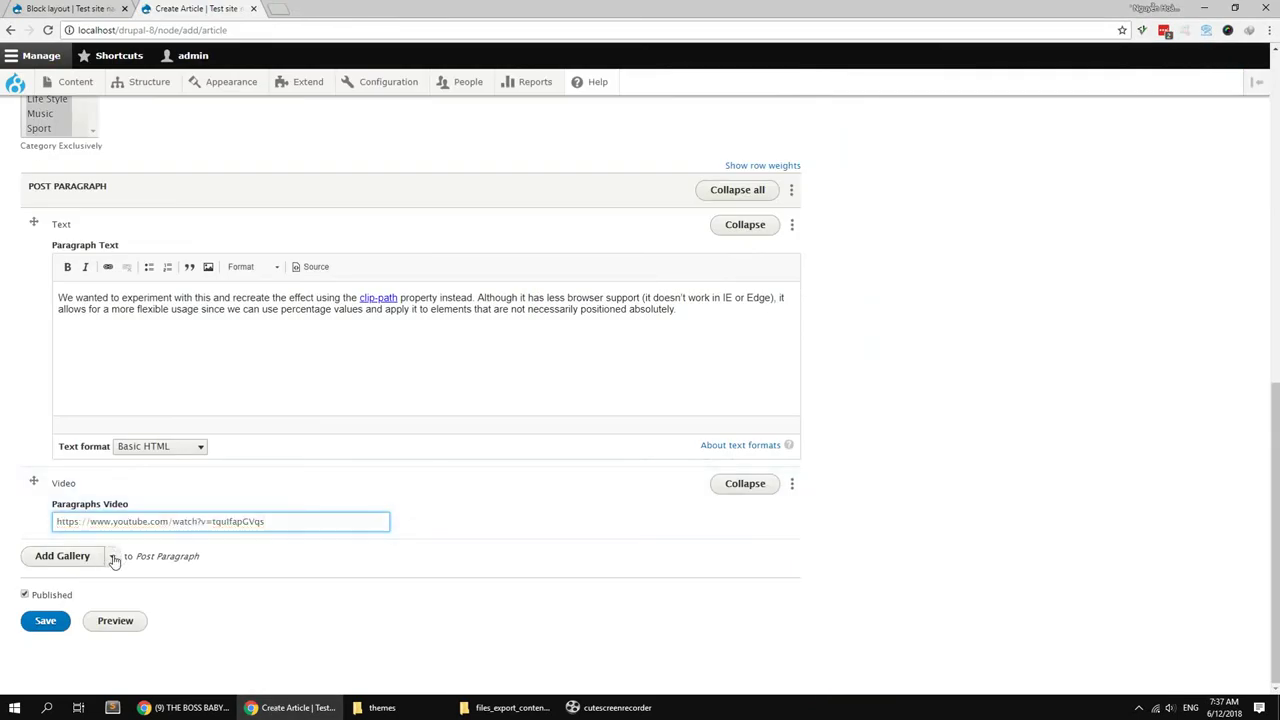
Step: Add a second Text paragraph below the video and fill it with the same "We wanted to experiment with this" text
left_click(113, 557)
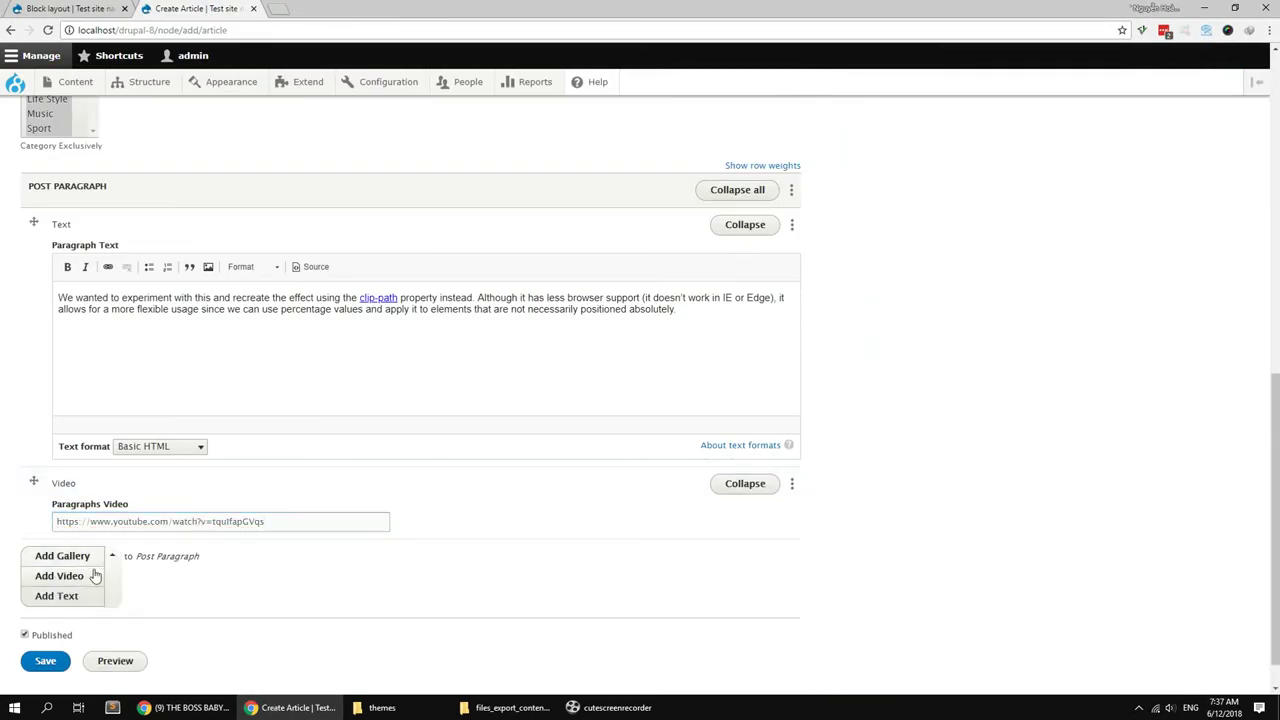
triple_click(180, 316)
type("We wanted to experiment with this and recreate the effect using the clip-path property instead. Although it has less browser support (it doesn't work in IE or Edge), it allows for a more flexible usage since we can use percentage values and apply it to elements that are not necessarily positioned absolutely.")
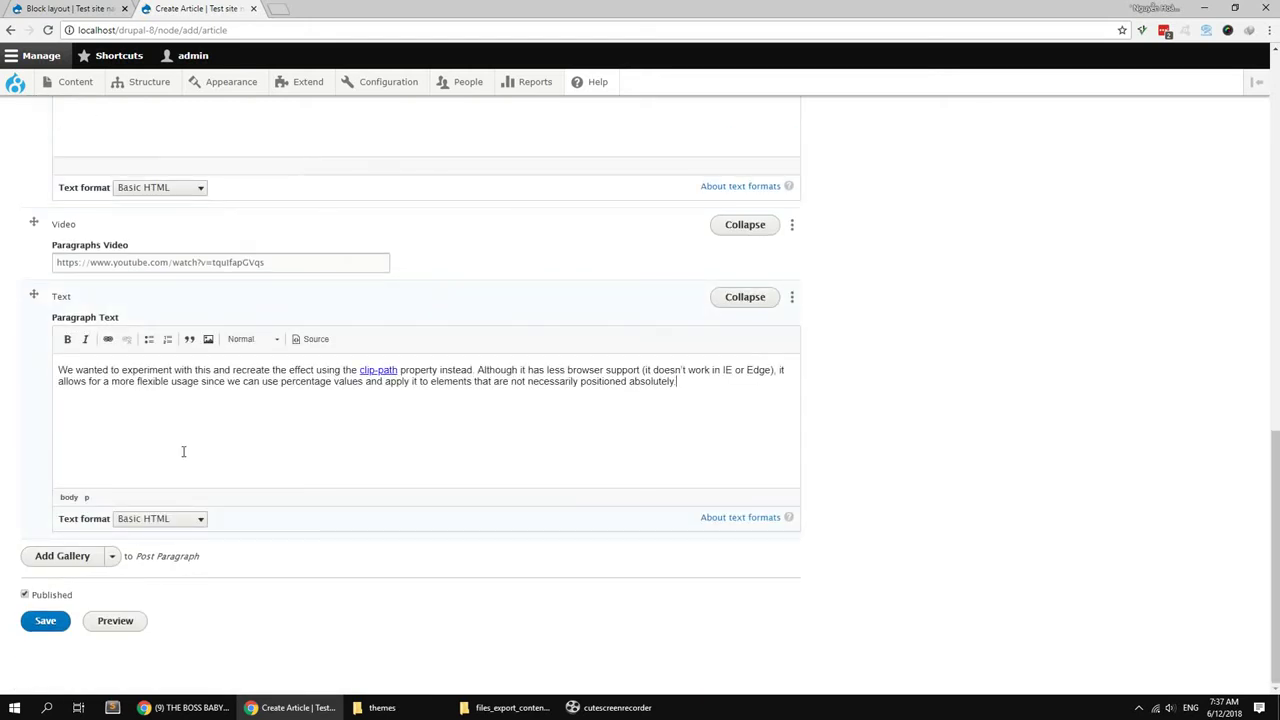
Step: Add a Gallery paragraph below the second text and insert post-14.jpg, post-18.jpg, post-2.jpg and post-20.jpg as its images
left_click(113, 557)
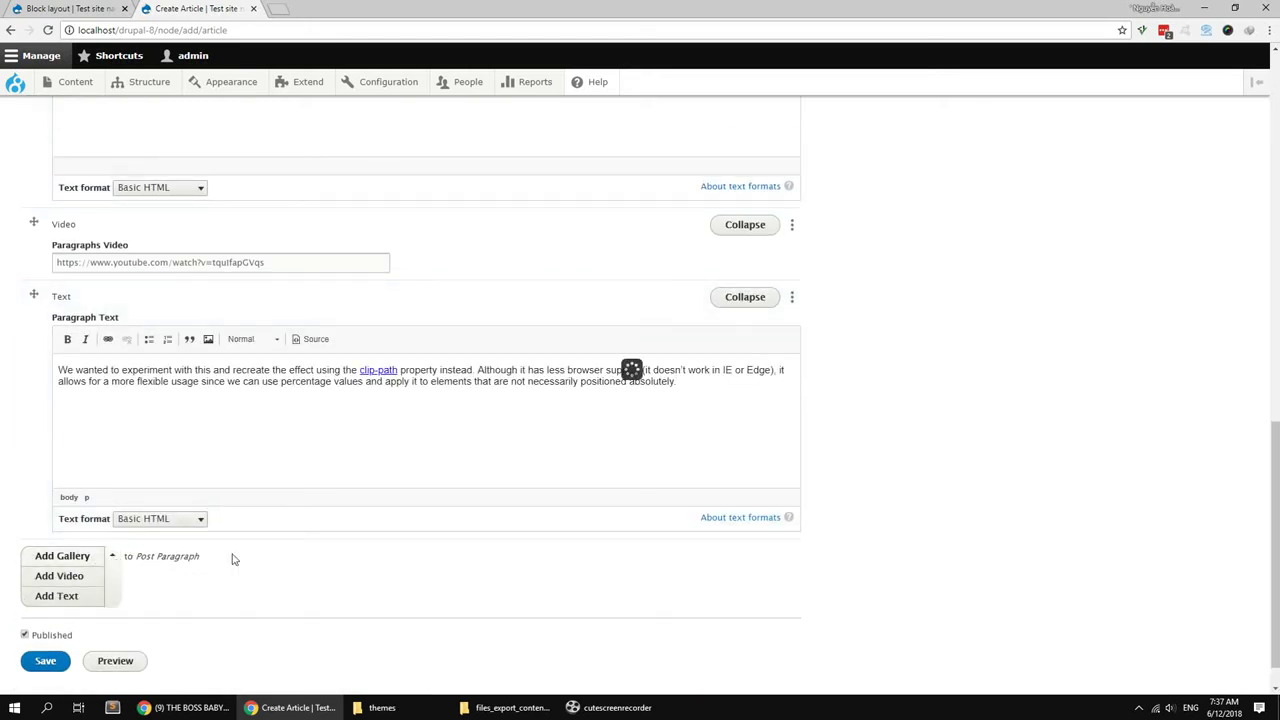
scroll(200, 530, "down", 2)
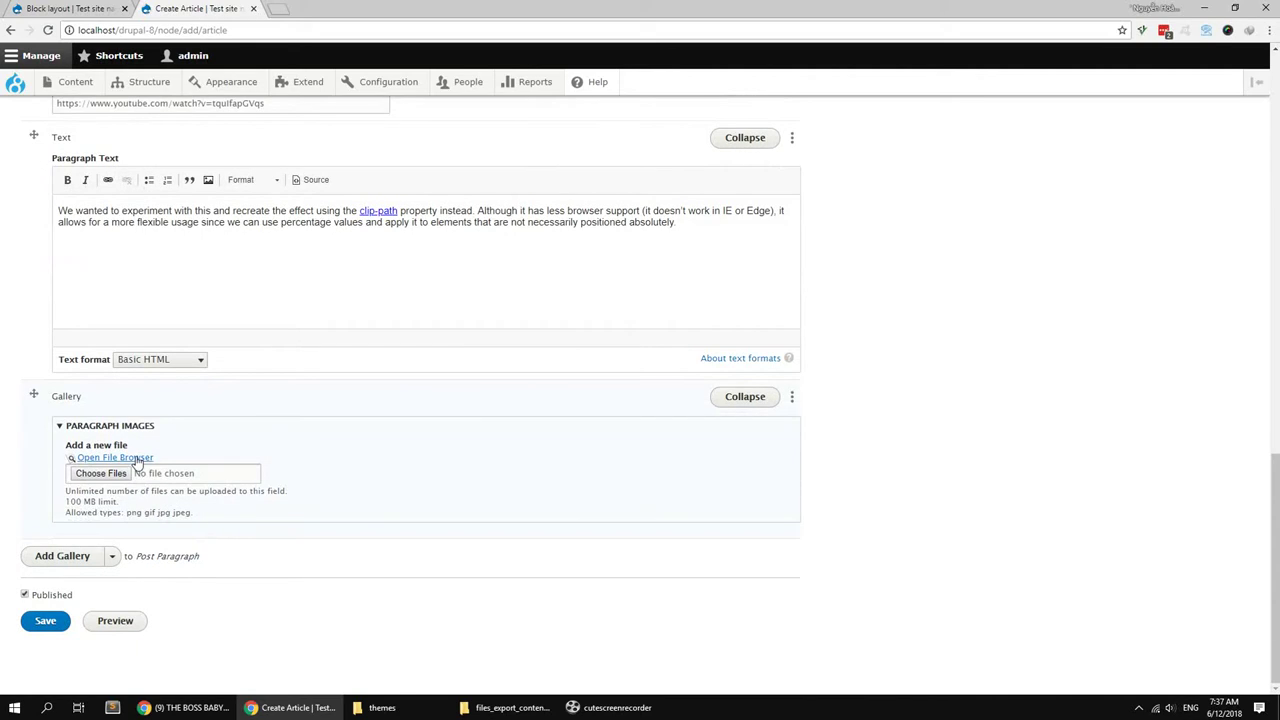
left_click(136, 458)
left_click(186, 172)
left_click(185, 238, "ctrl")
left_click(184, 272, "ctrl")
left_click(183, 289, "ctrl")
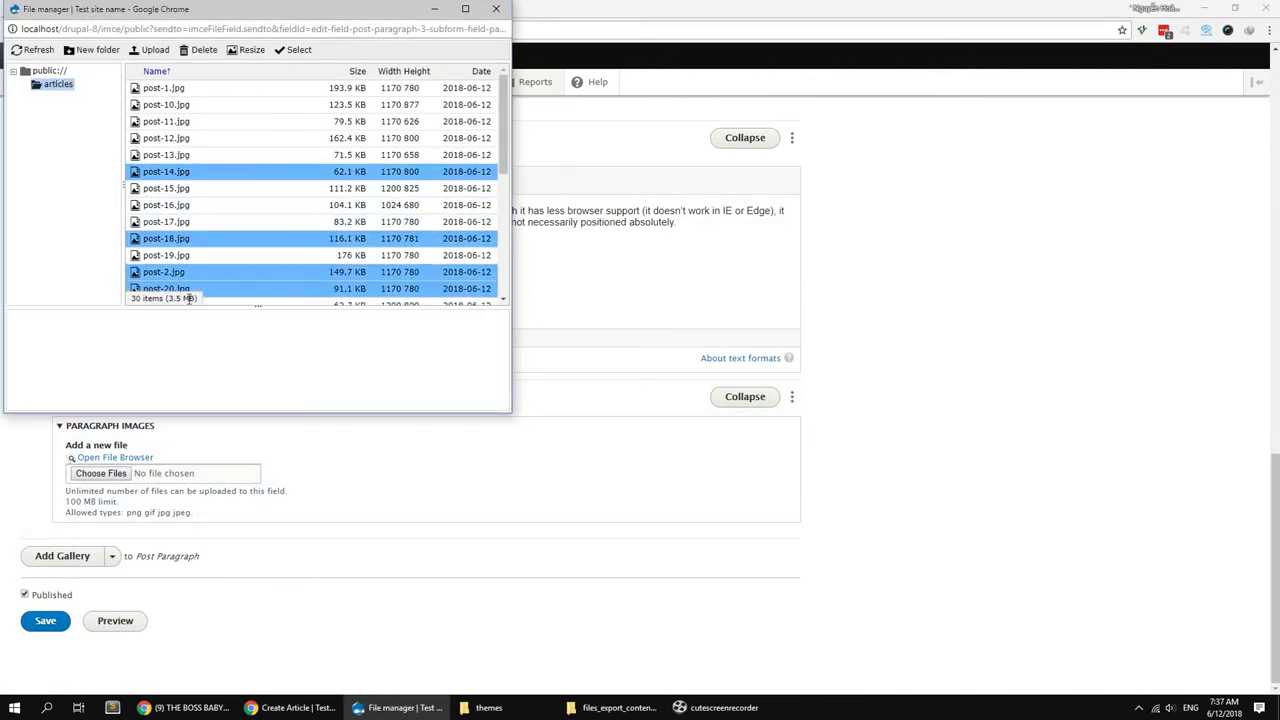
left_click(298, 50)
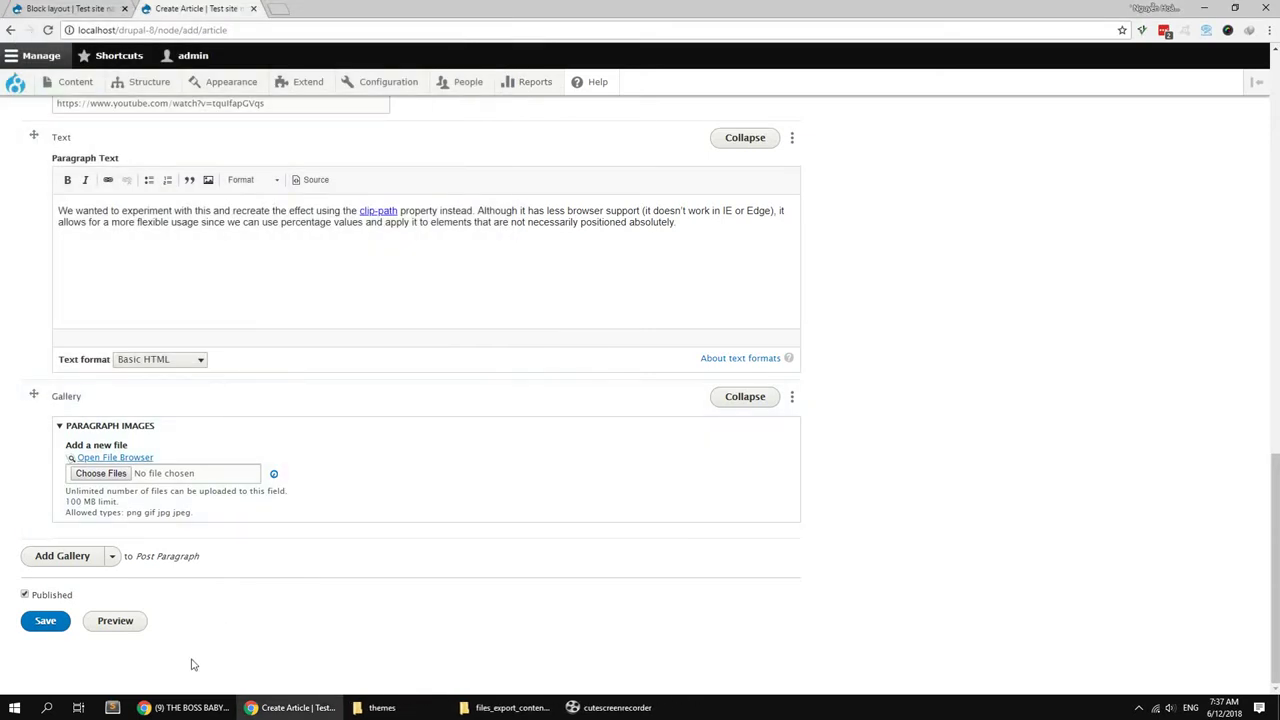
Step: Save the CSS Glitch Effect article and review its published page down to the embedded video and gallery images
scroll(30, 635, "down", 5)
left_click(45, 621)
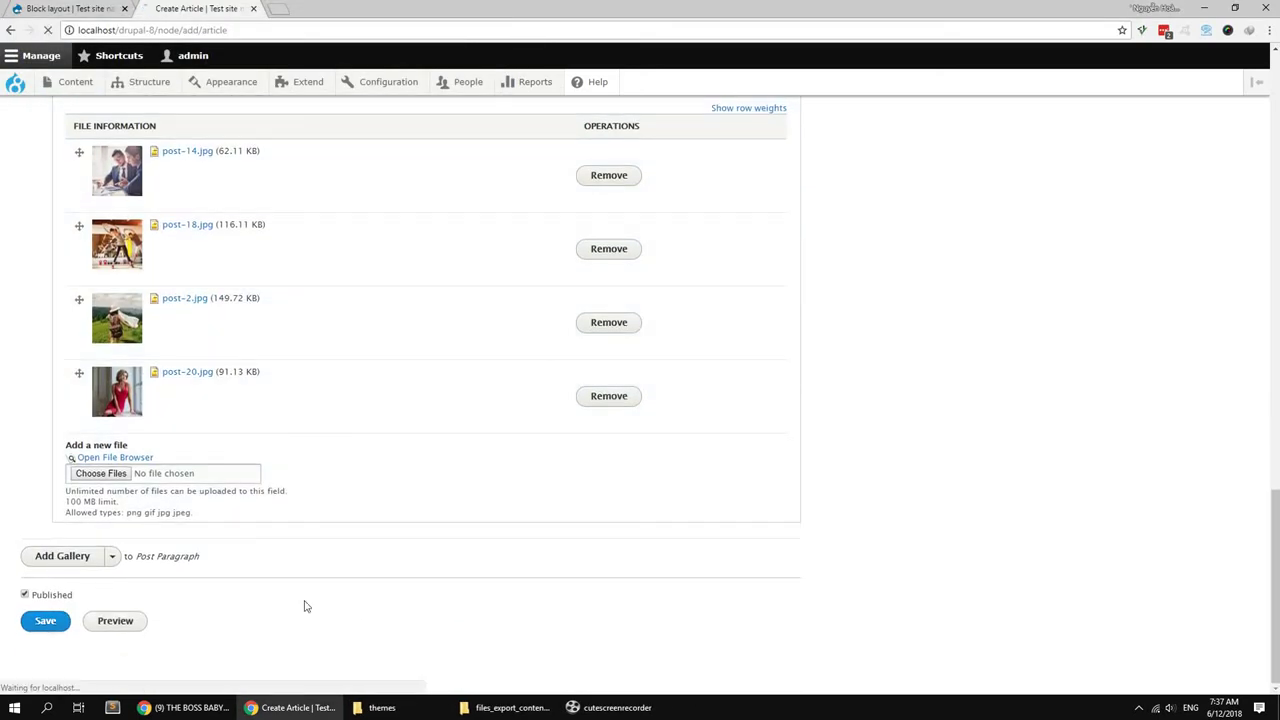
scroll(352, 589, "up", 10)
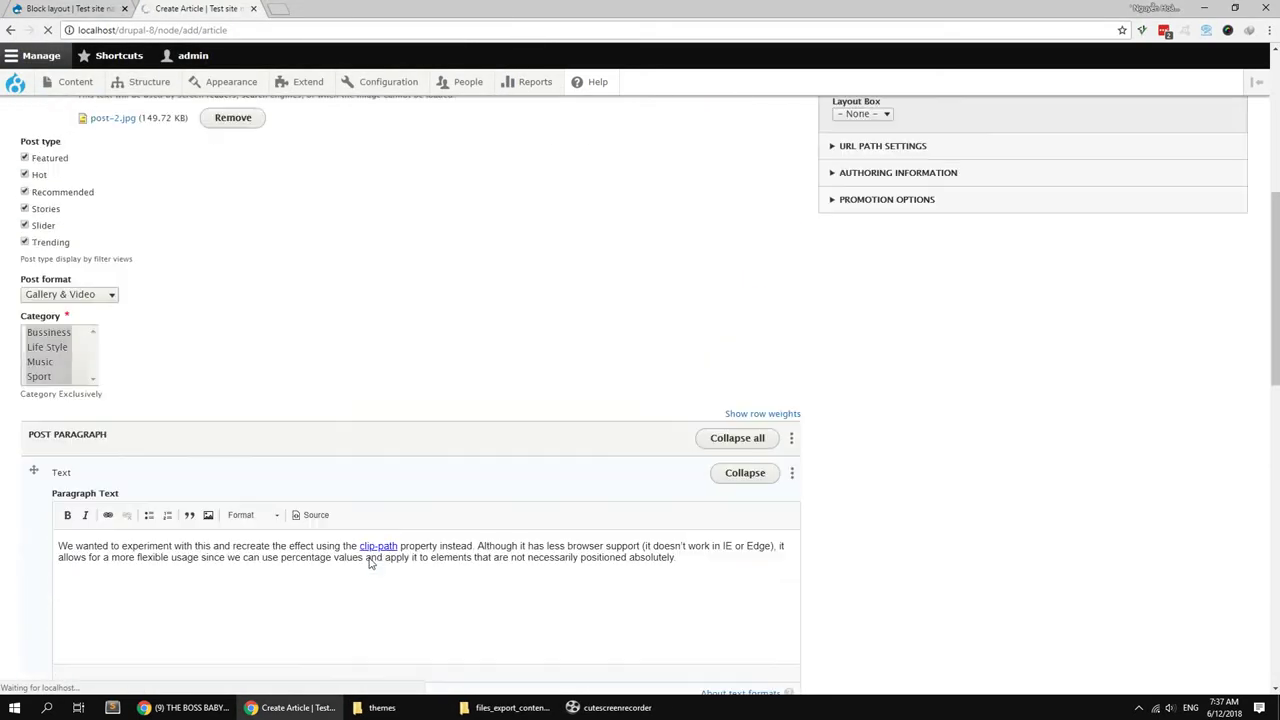
scroll(369, 563, "up", 1)
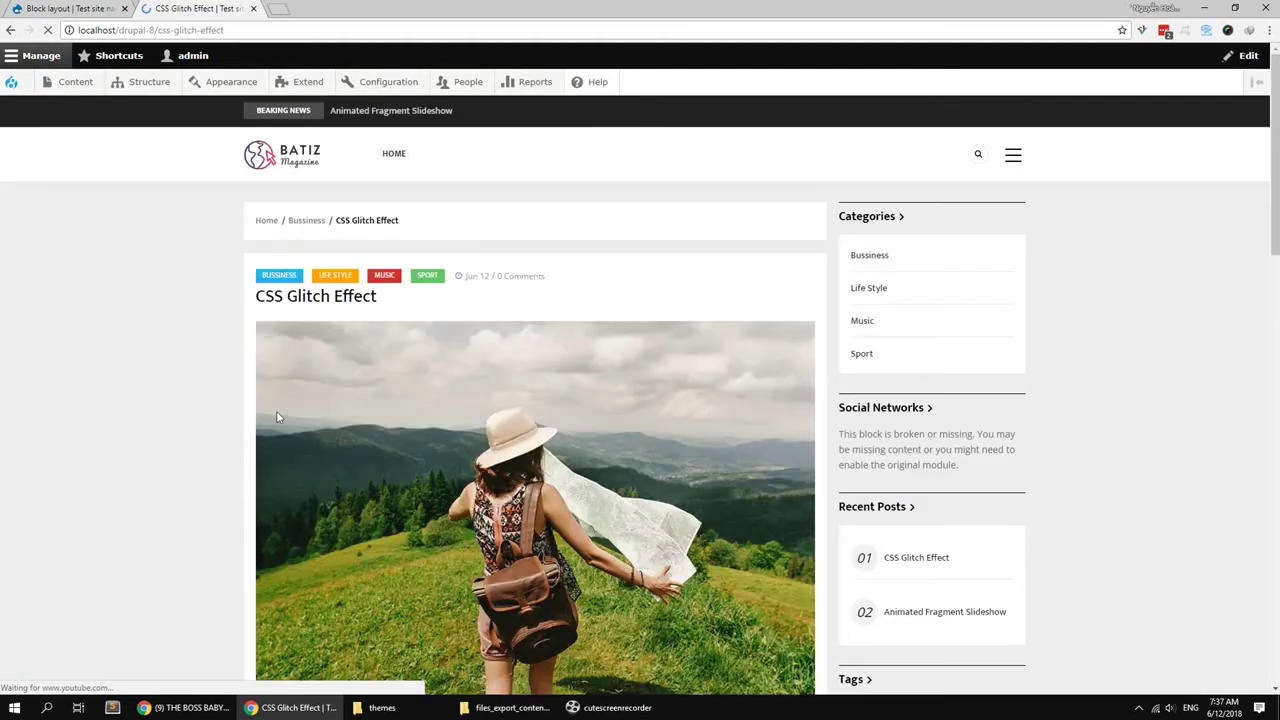
scroll(346, 462, "down", 2)
scroll(346, 462, "down", 5)
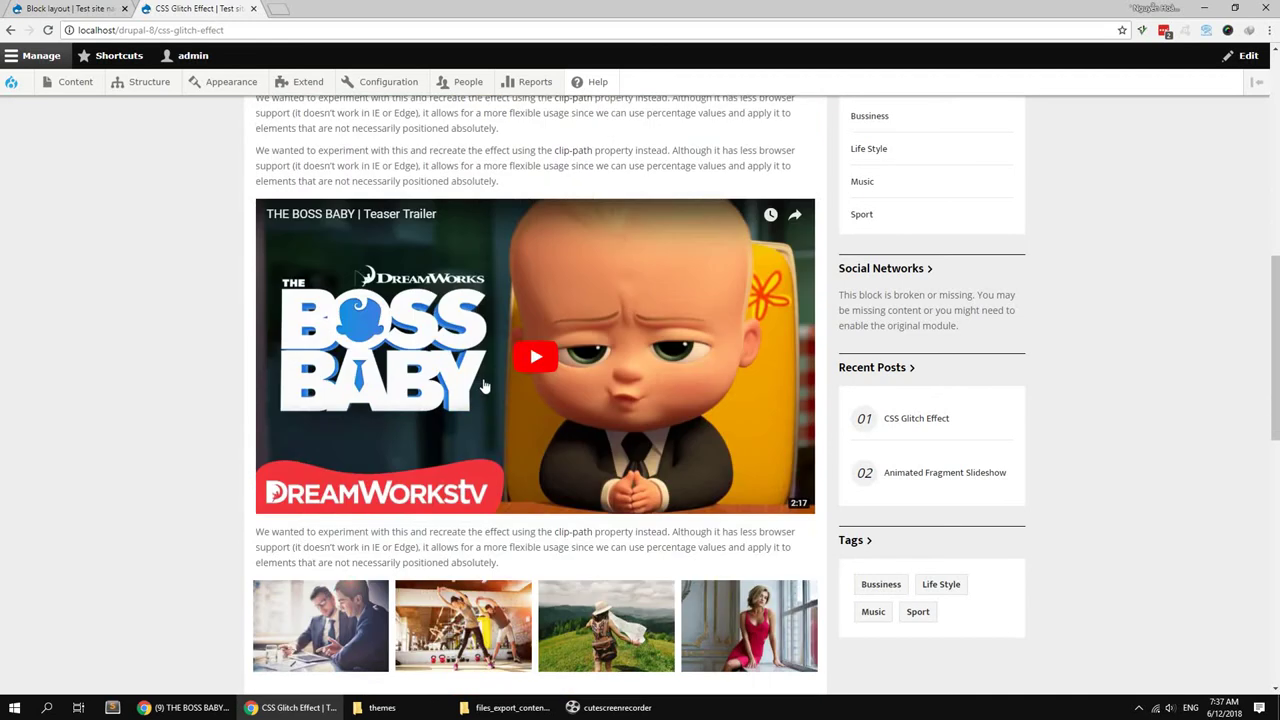
Step: Review the rest of the CSS Glitch Effect page, including its gallery, related articles and comment form
scroll(497, 502, "down", 3)
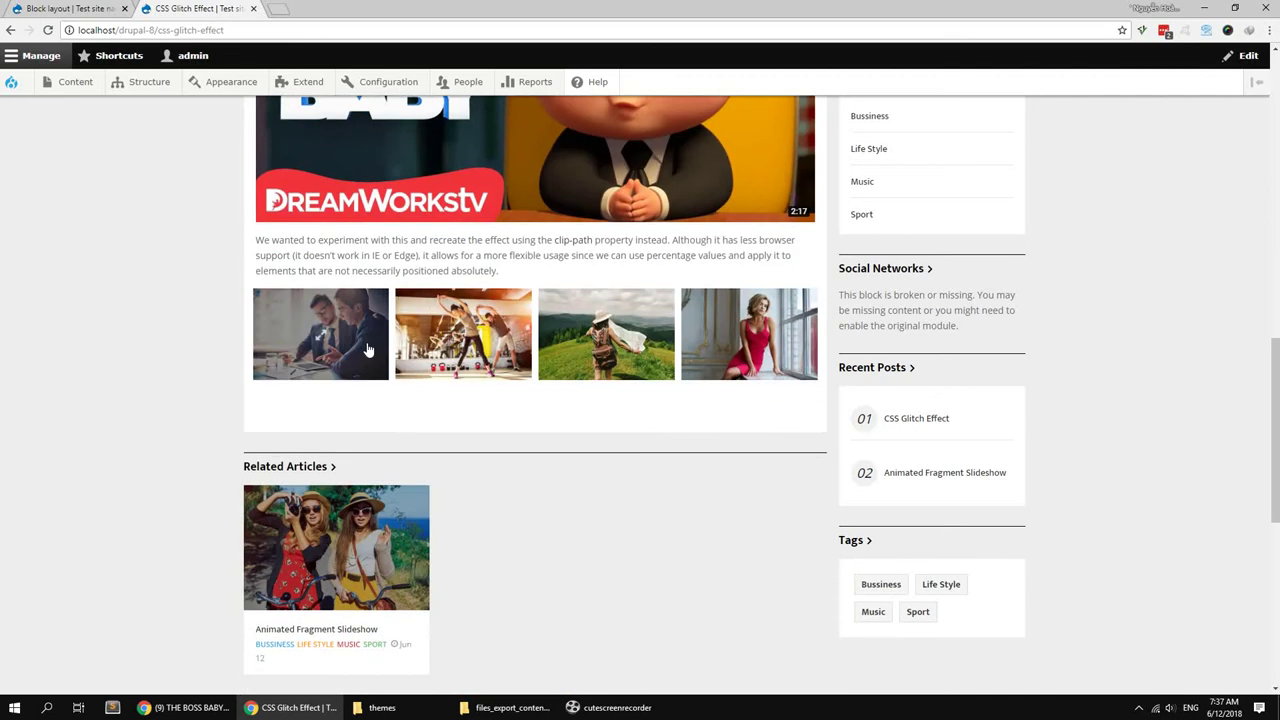
scroll(614, 614, "down", 2)
scroll(614, 614, "up", 4)
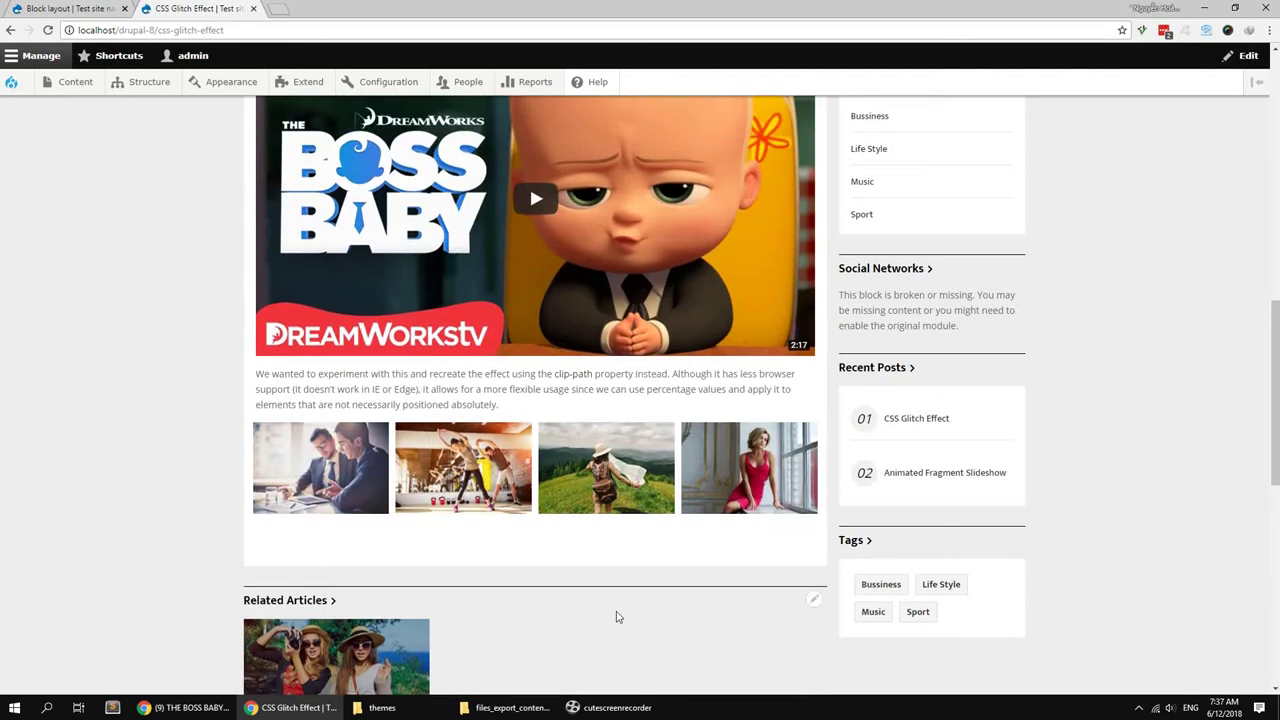
scroll(370, 481, "down", 3)
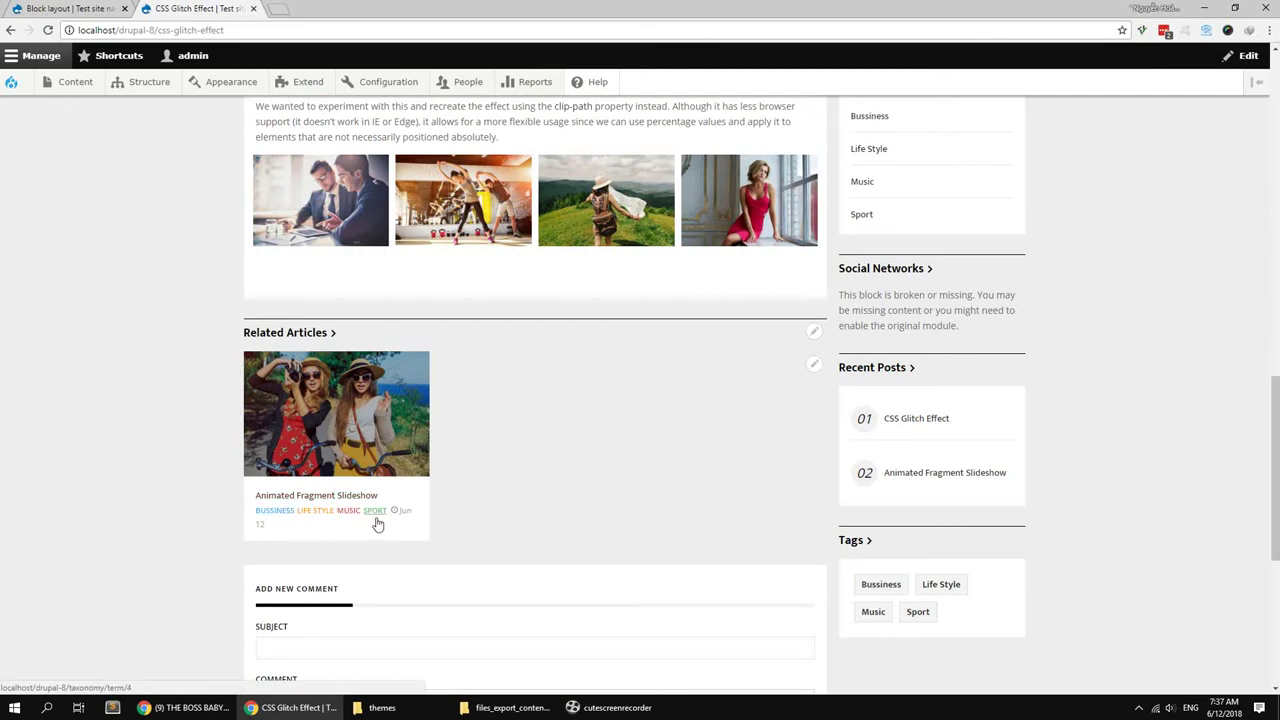
scroll(171, 534, "up", 15)
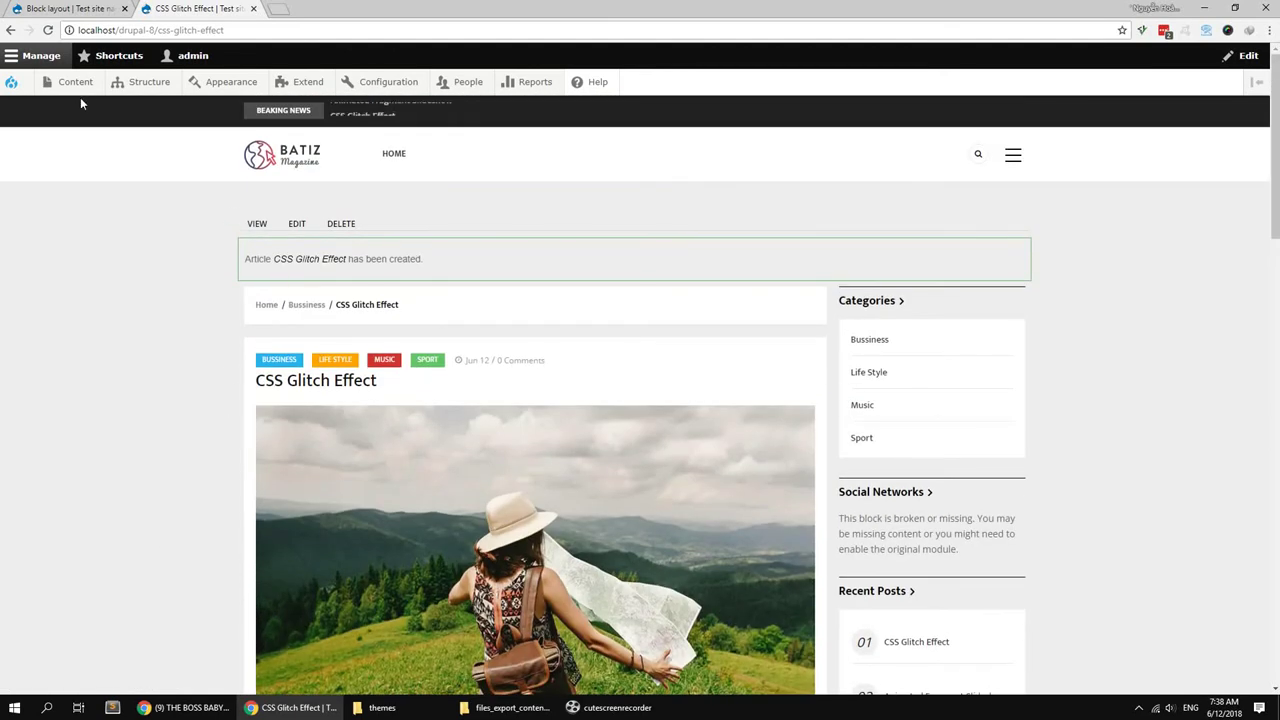
Step: Open a blank creation form for a new Article
mouse_move(70, 82)
mouse_move(89, 118)
left_click(193, 108)
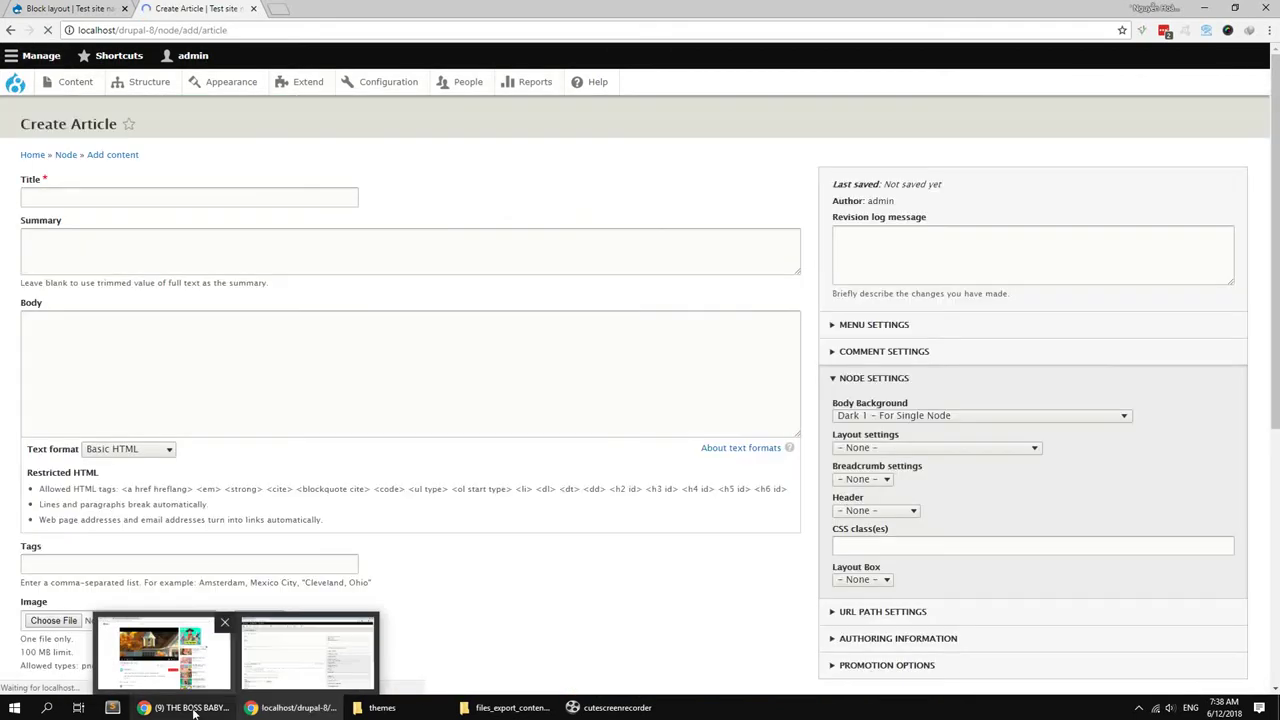
Step: Title the article "Little Fragments: Creating a Simple Image Poster Effect", copying the headline from the Codrops tutorials list
left_click(192, 709)
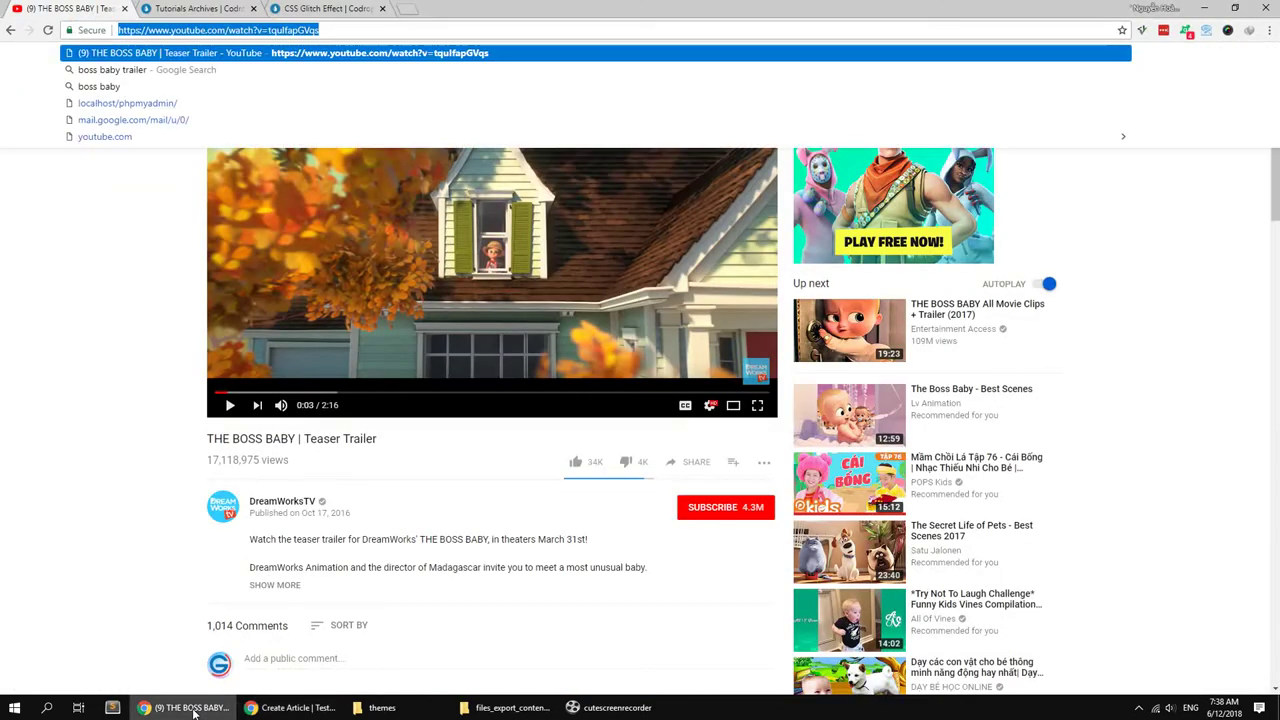
left_click(192, 709)
left_click(194, 704)
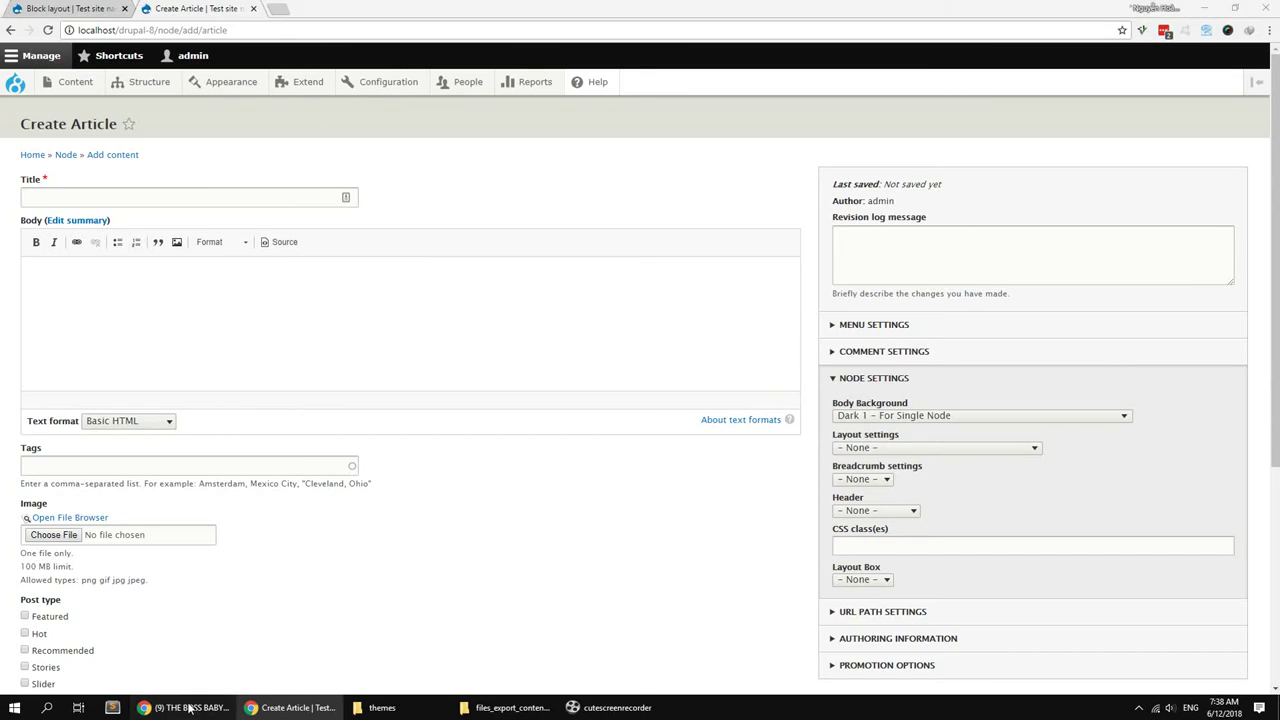
left_click(216, 12)
scroll(289, 280, "down", 2)
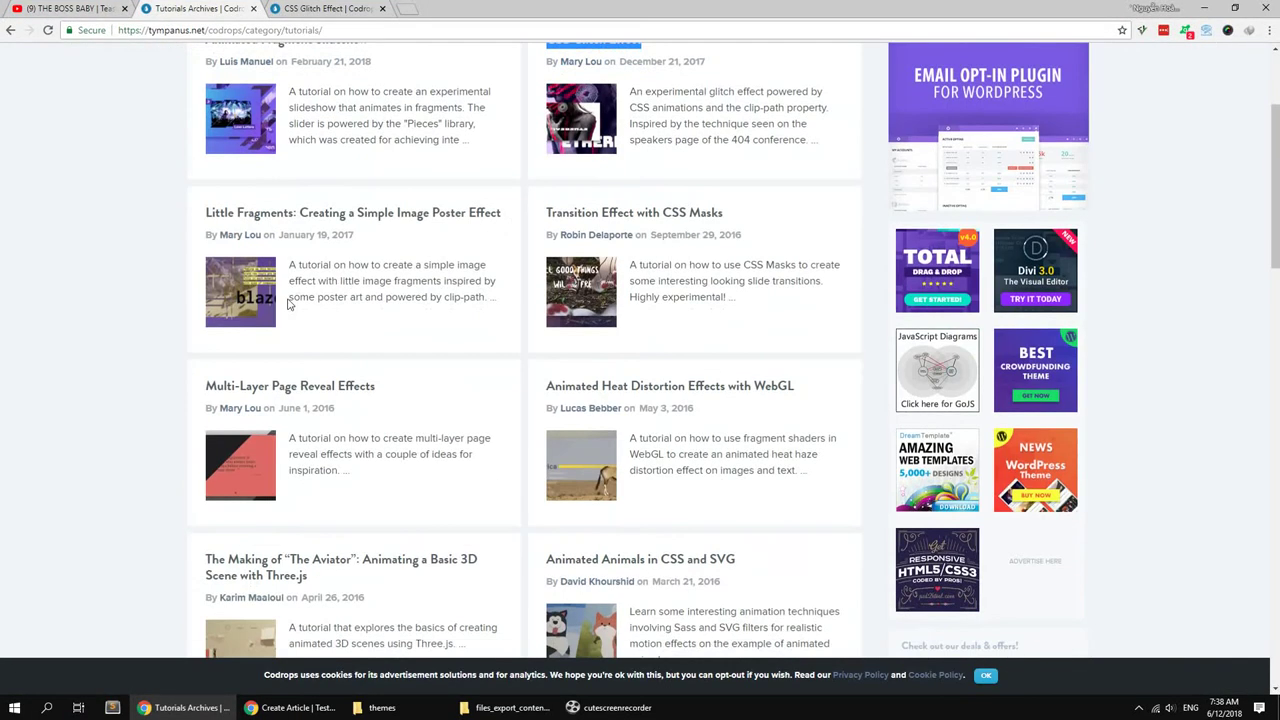
left_click_drag(515, 218, 204, 218)
key("ctrl+c")
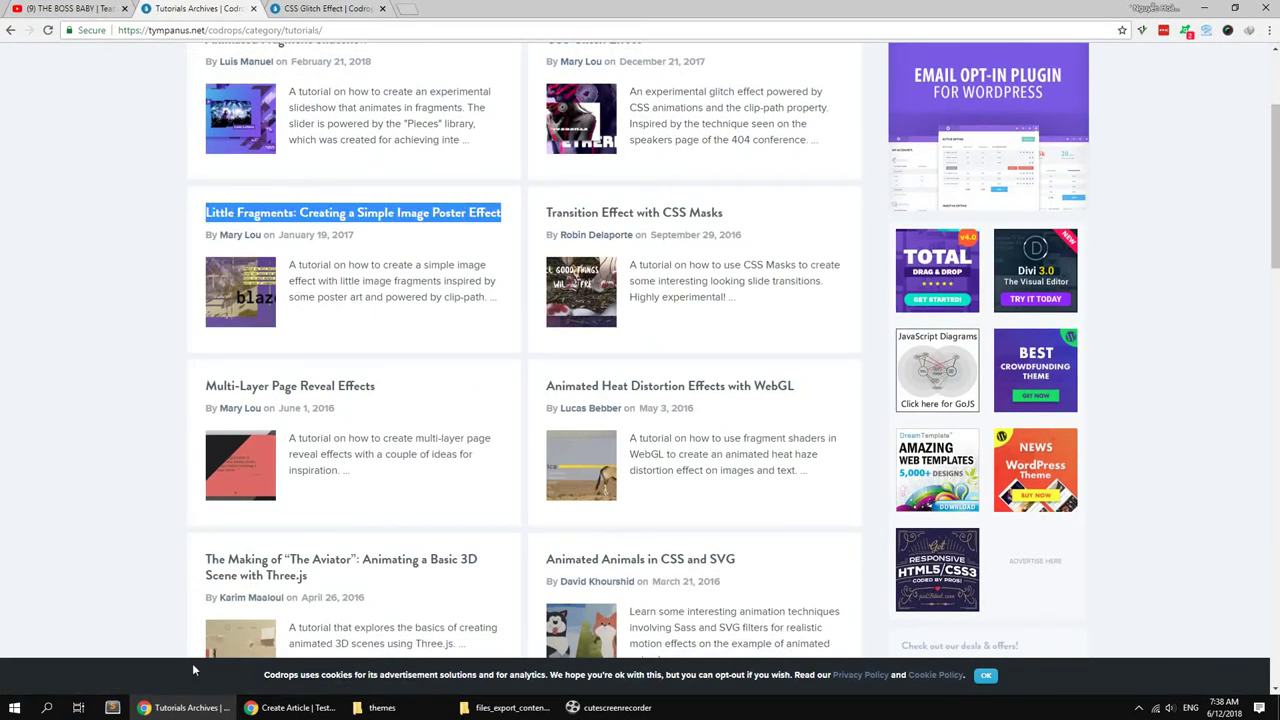
left_click(197, 708)
left_click(127, 197)
key("ctrl+v")
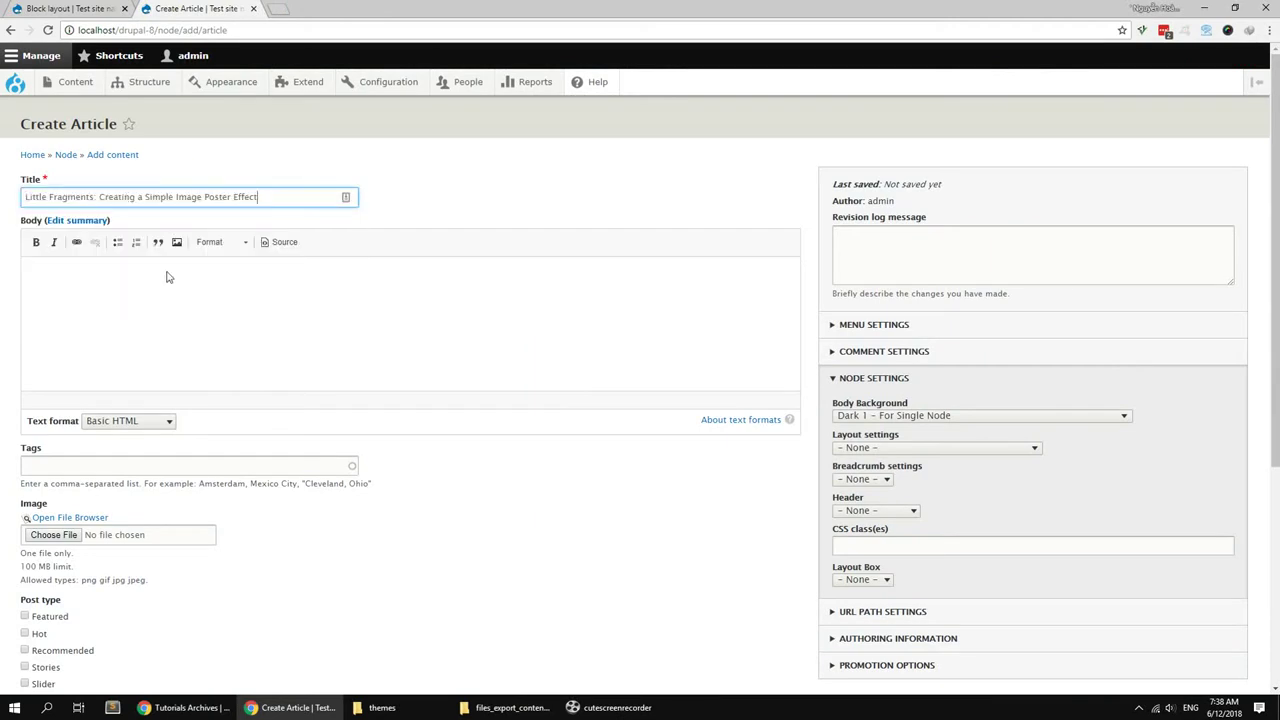
Step: Fill the article body with the "We wanted to experiment with this" paragraph from the Codrops CSS Glitch Effect page
left_click(188, 708)
left_click(345, 13)
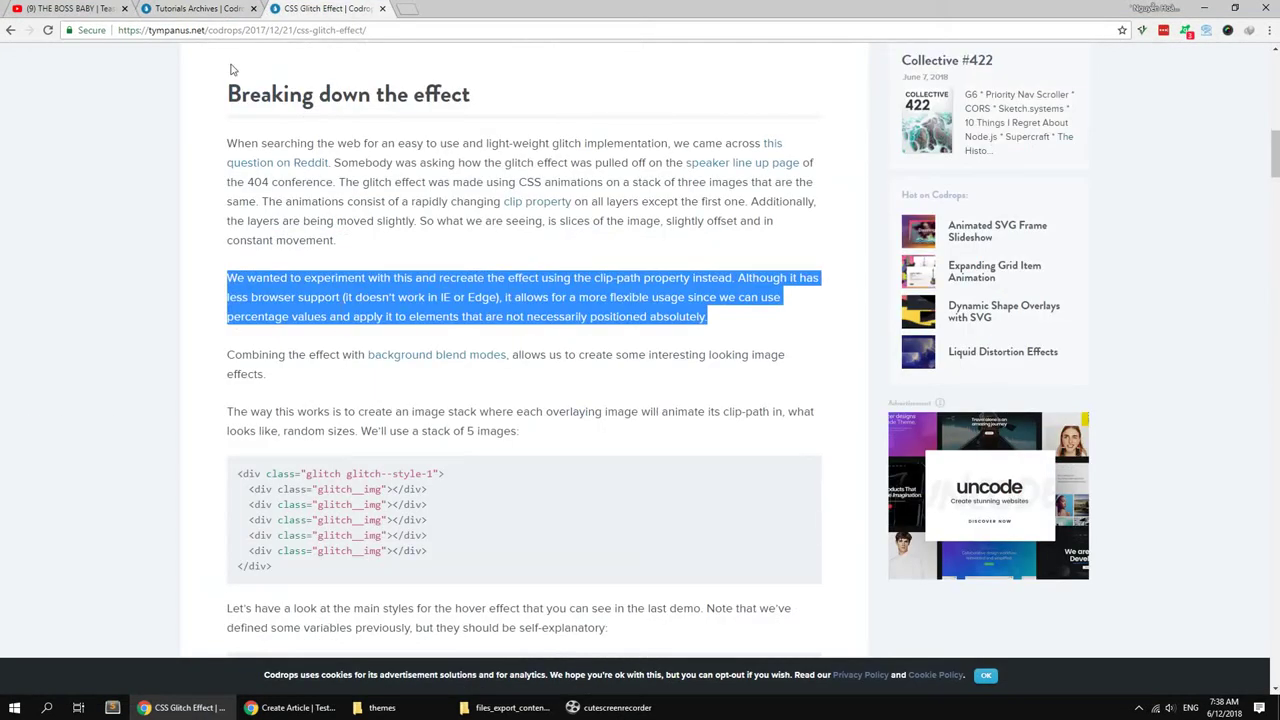
left_click(209, 12)
left_click(300, 9)
key("alt+Tab")
left_click(260, 346)
type("We wanted to experiment with this and recreate the effect using the clip-path property instead. Although it has less browser support (It doesn't work in IE or Edge), it allows for a more flexible usage since we can use percentage values and apply it to elements that are not necessarily positioned absolutely.")
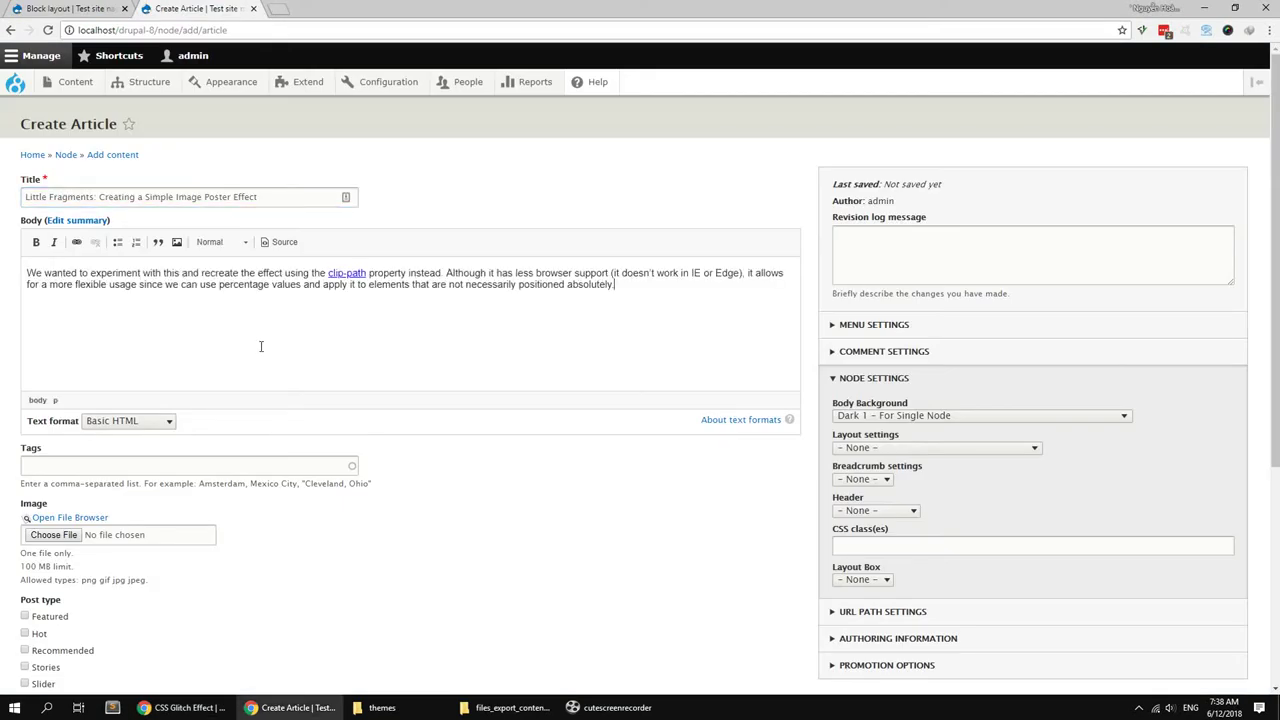
Step: Enable every post type from Featured to Trending and assign the article to the Life Style category
scroll(280, 403, "down", 2)
scroll(281, 410, "down", 1)
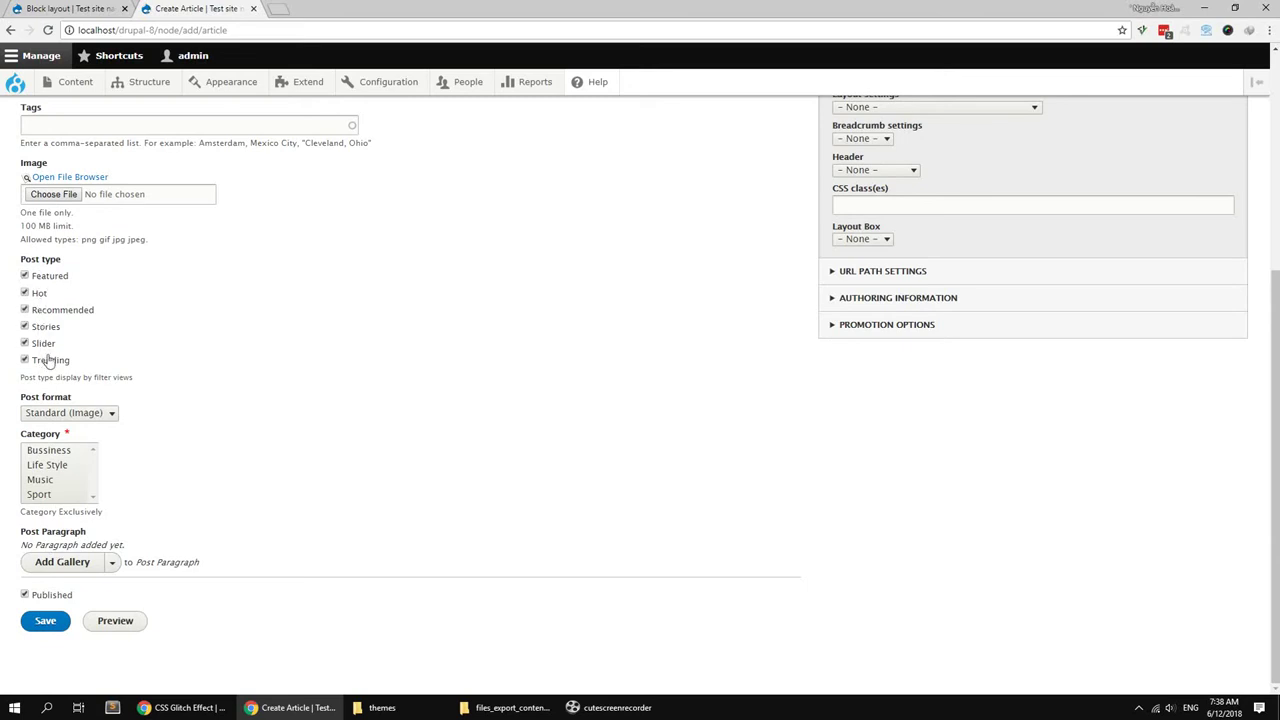
left_click(69, 472)
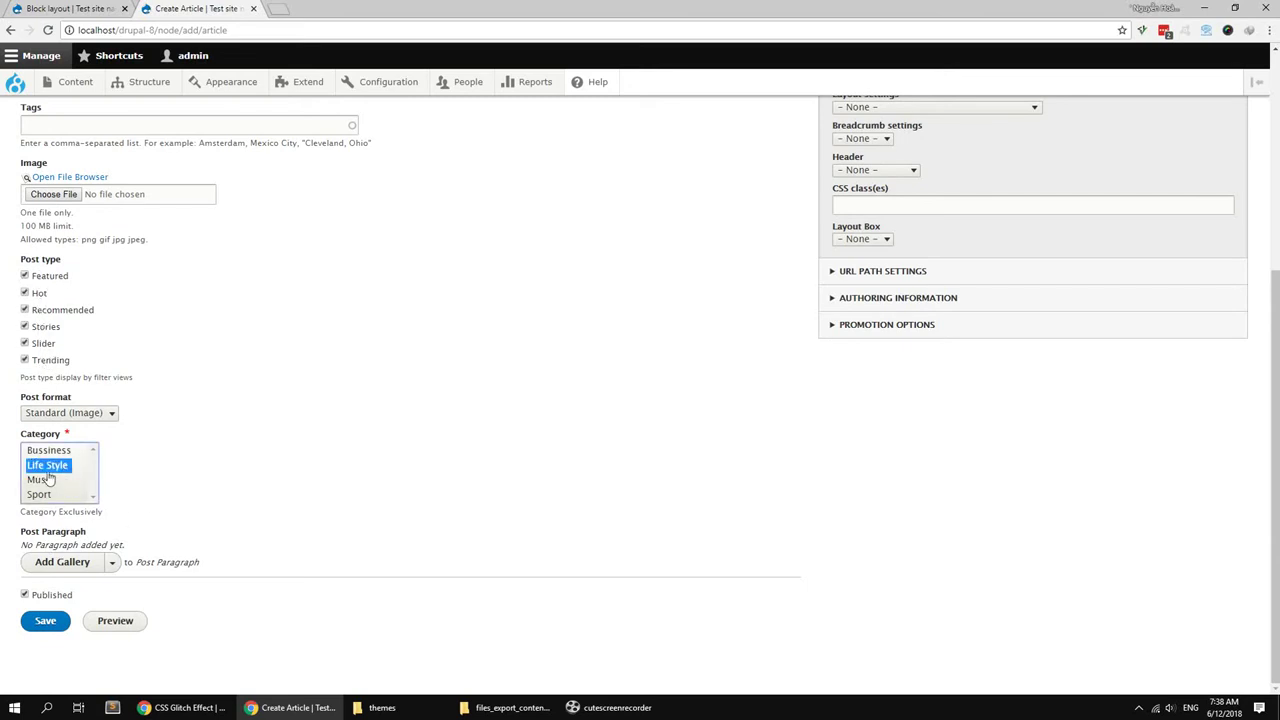
Step: Add a Text paragraph to the article and fill it with the same "We wanted to experiment with this" text
left_click(111, 563)
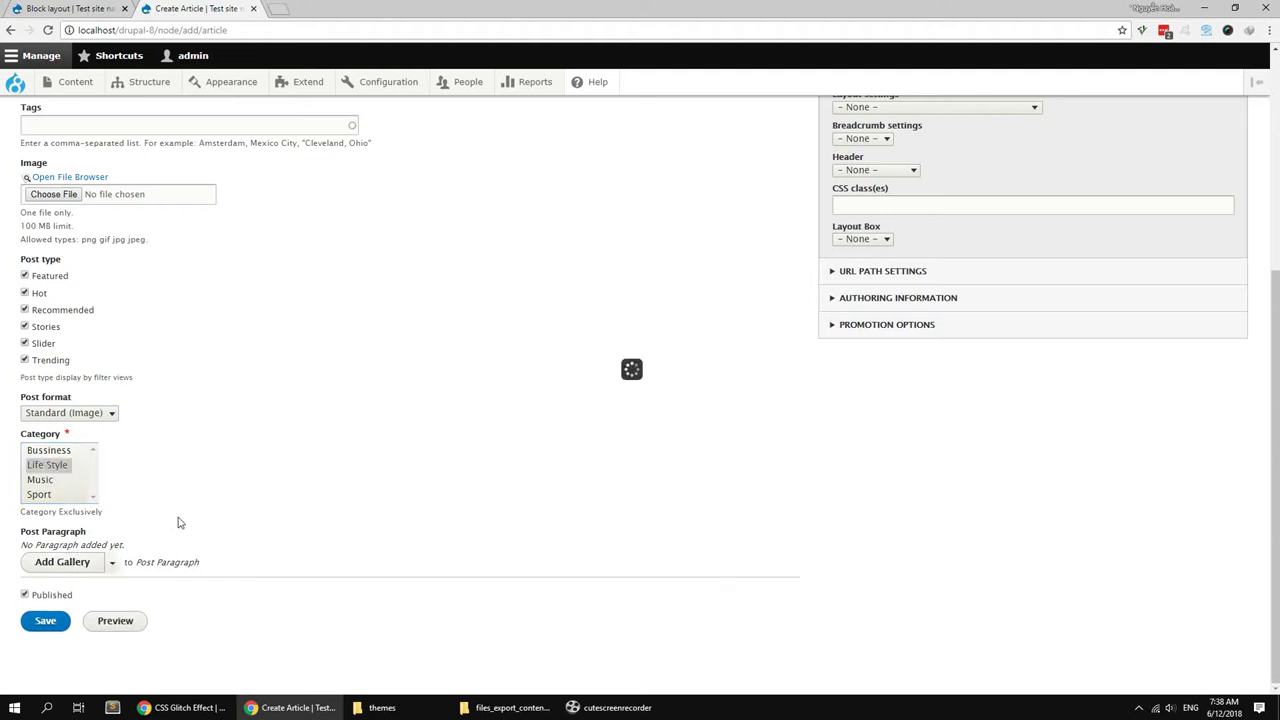
scroll(180, 557, "down", 2)
type("We wanted to experiment with this and recreate the effect using the clip-path property instead. Although it has less browser support (it doesn't work in IE or Edge), it allows for a more flexible usage since we can use percentage values and apply it to elements that are not necessarily positioned absolutely.")
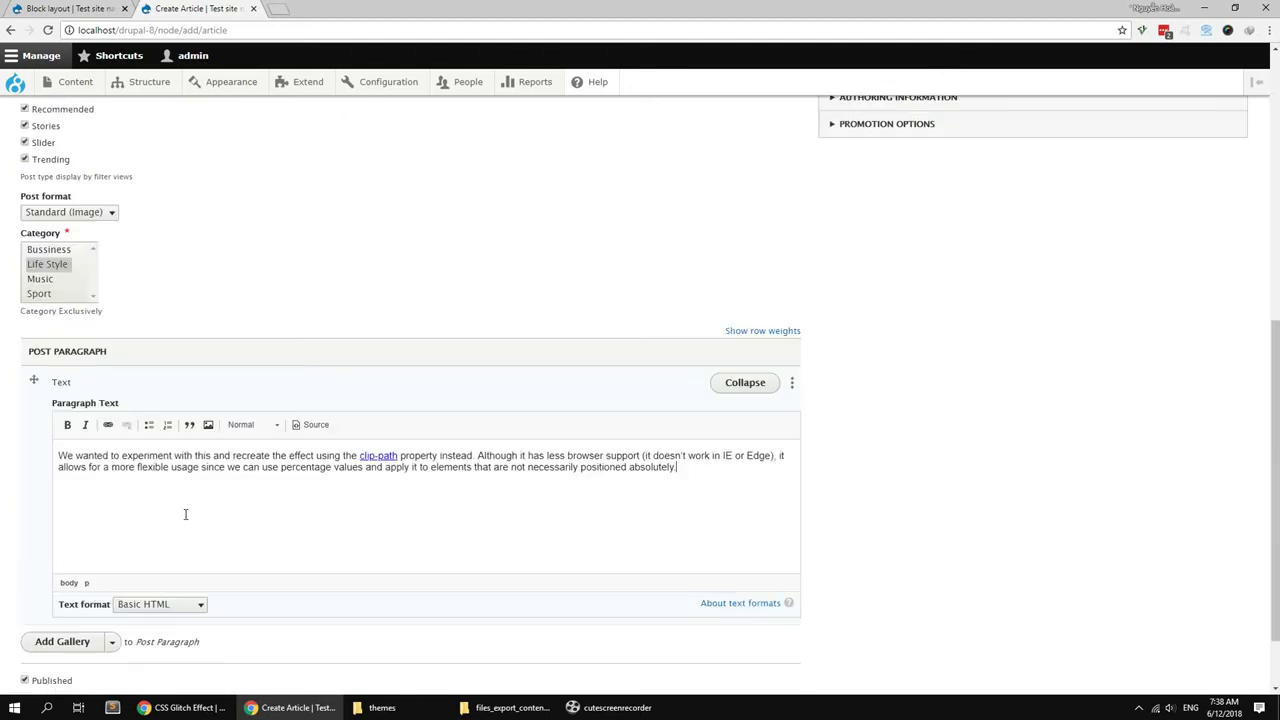
Step: Set post-3.jpg from the articles folder as the article's image and enter "a" as its alternative text
scroll(185, 514, "up", 3)
left_click(68, 244)
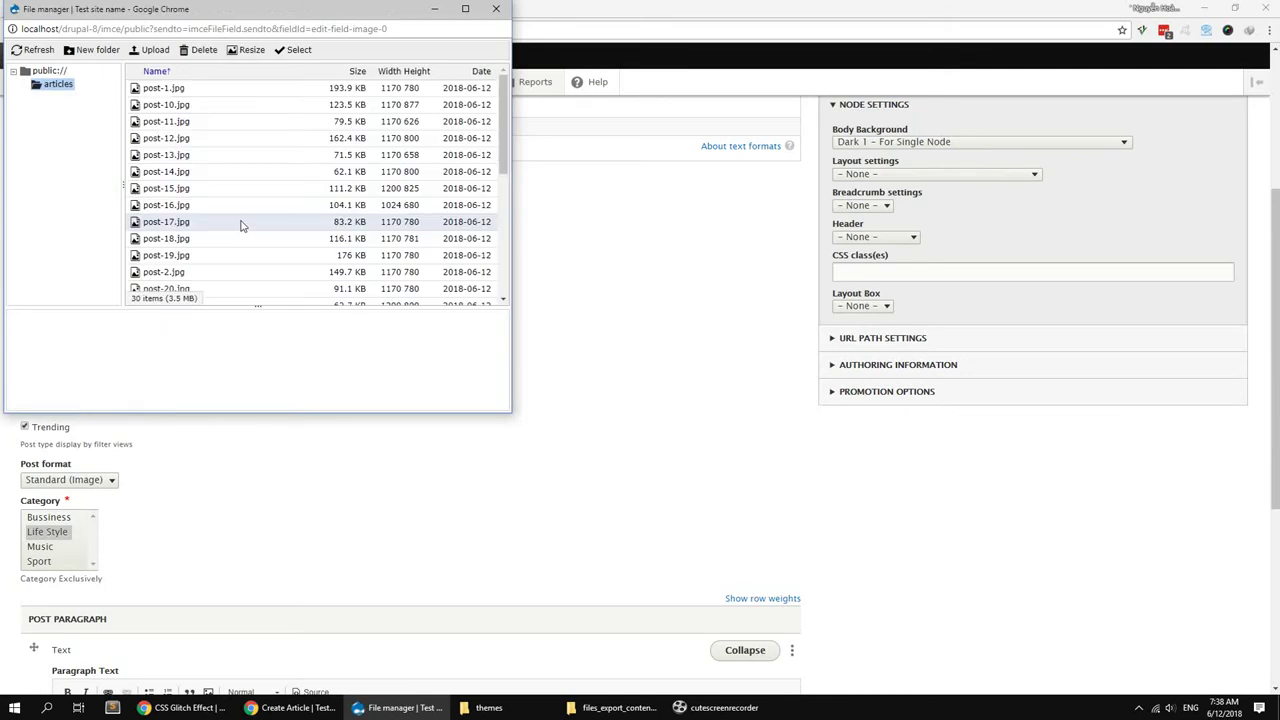
scroll(230, 230, "down", 5)
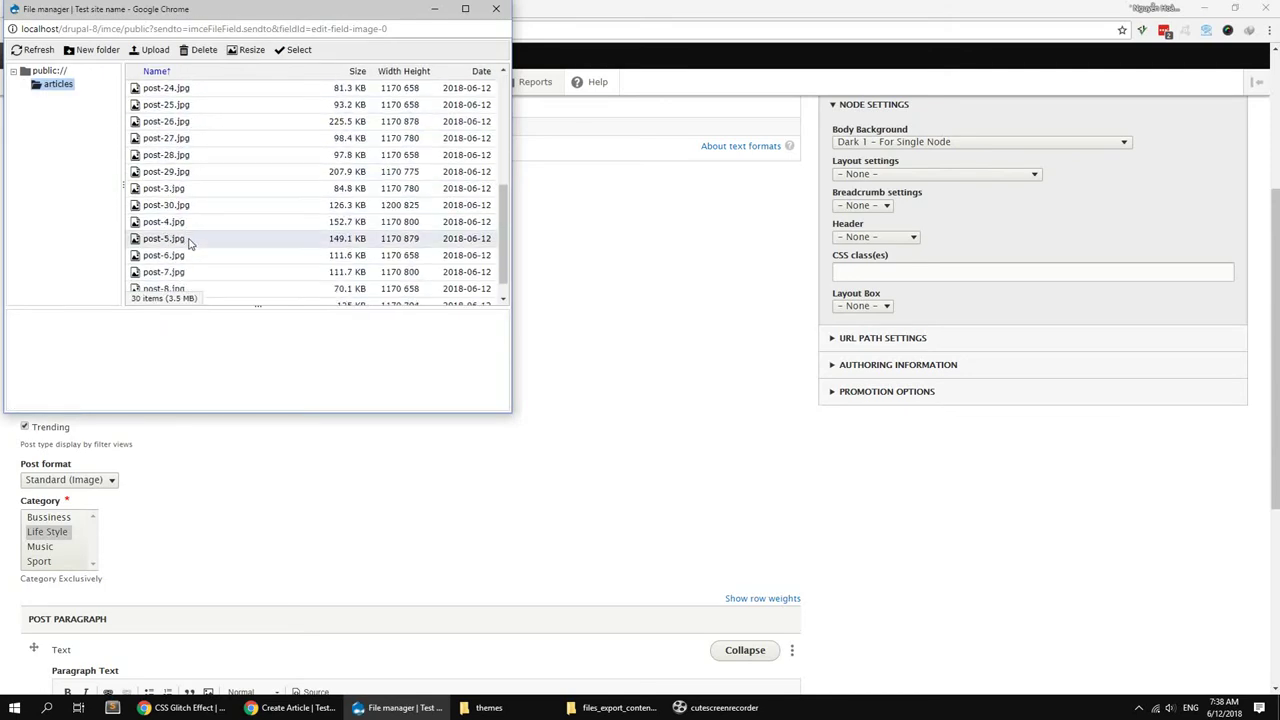
scroll(192, 250, "down", 1)
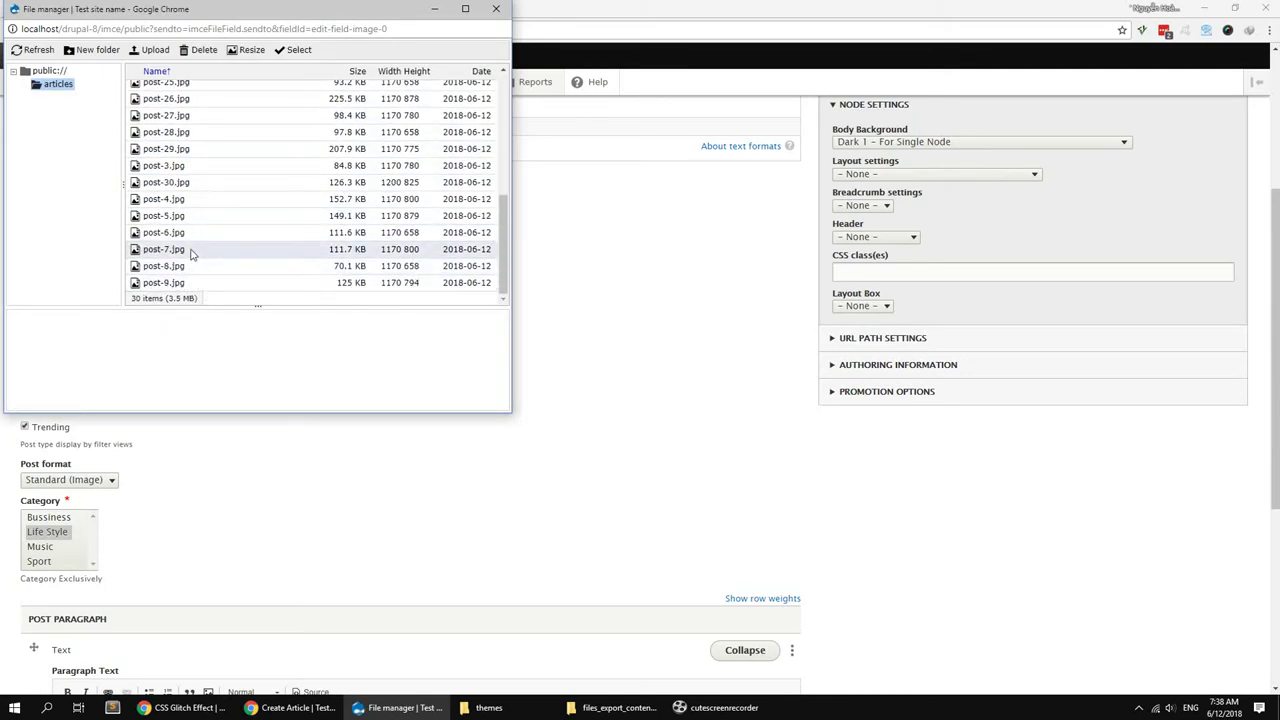
scroll(190, 255, "up", 2)
left_click(179, 236)
double_click(179, 238)
scroll(264, 395, "down", 3)
scroll(264, 397, "up", 1)
left_click(171, 140)
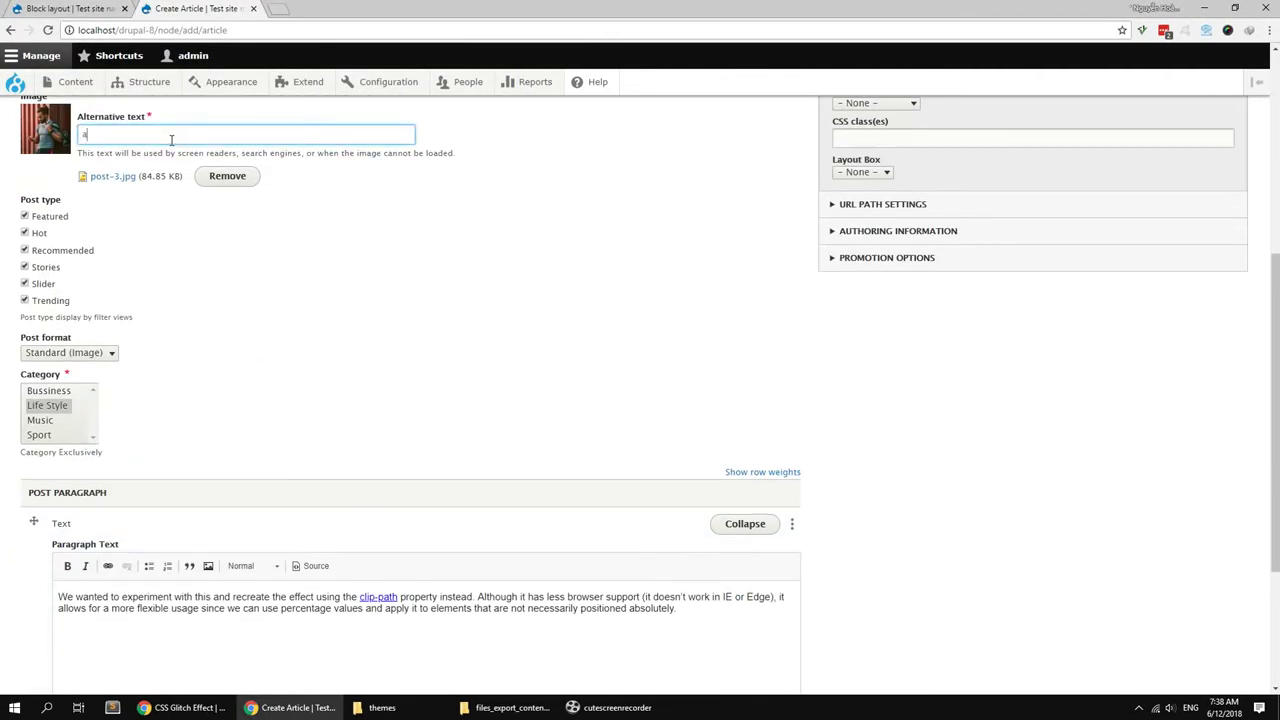
Step: Save the Little Fragments article and review its published page
scroll(284, 540, "down", 3)
left_click(44, 623)
scroll(463, 505, "up", 3)
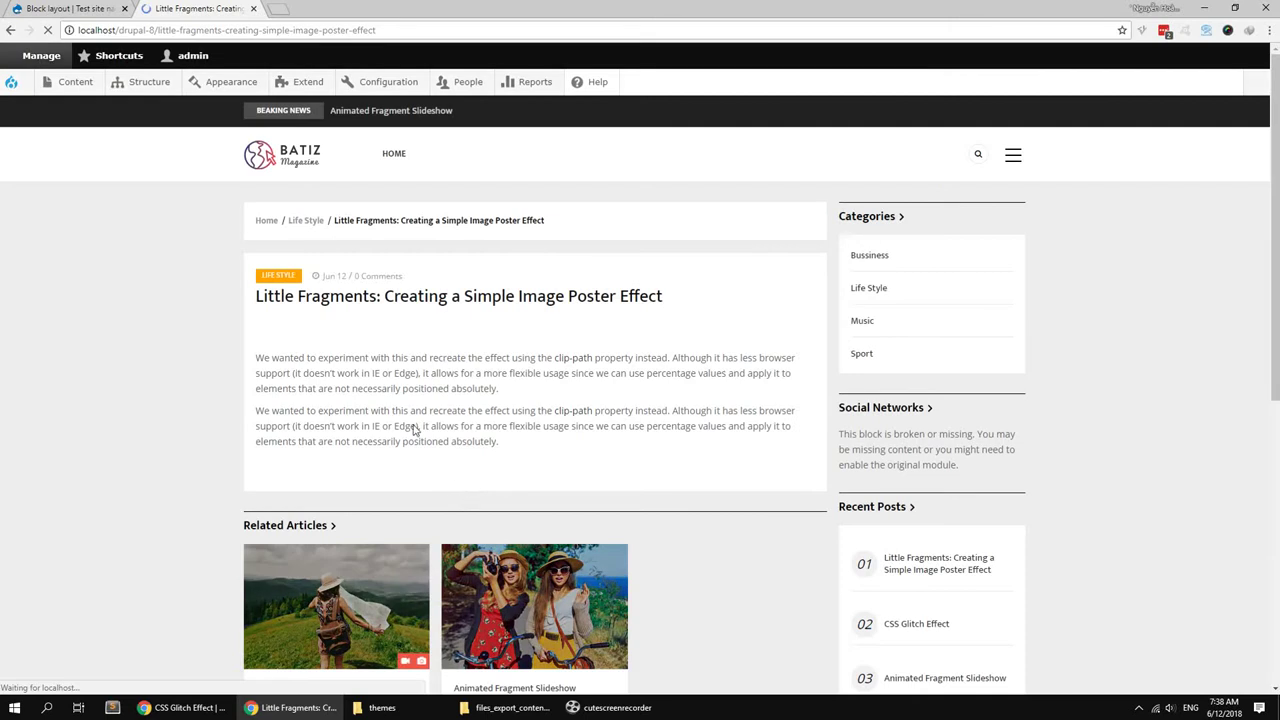
scroll(465, 480, "down", 3)
scroll(467, 465, "down", 3)
scroll(467, 465, "up", 6)
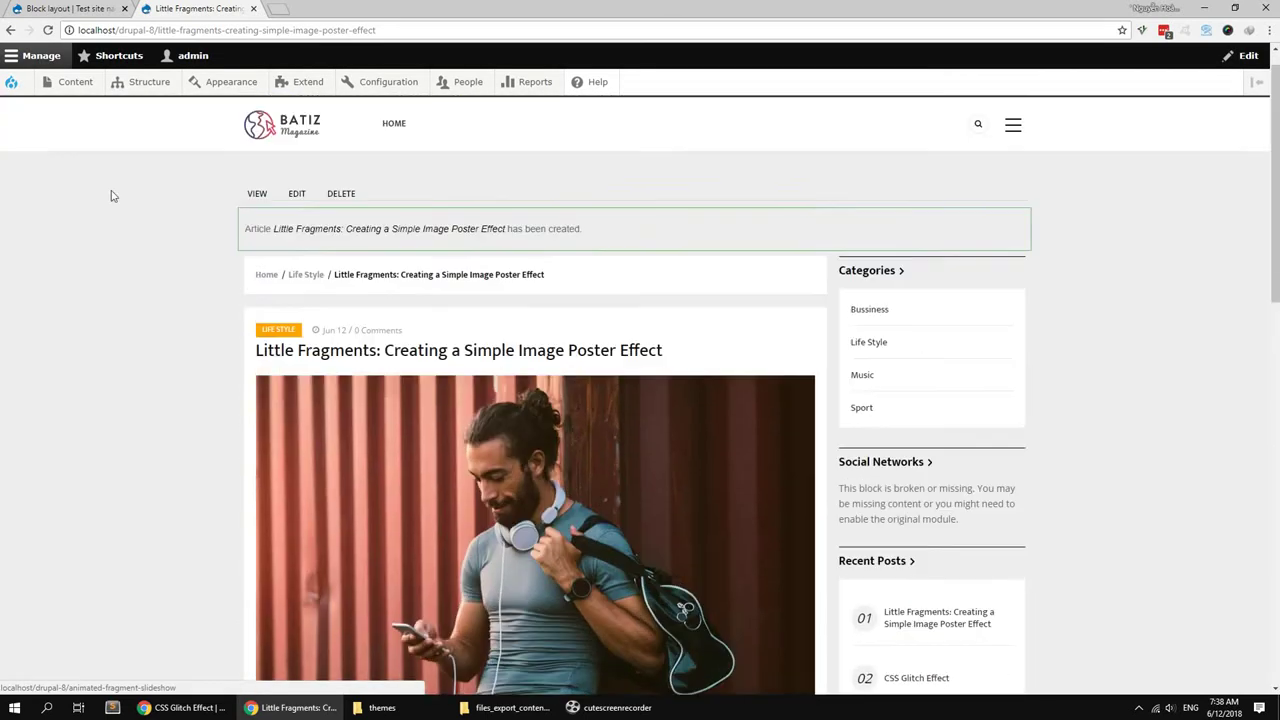
Step: Open the site's home page in a new tab and examine the slider and the article sections down to the footer
left_click_drag(260, 170, 306, 15)
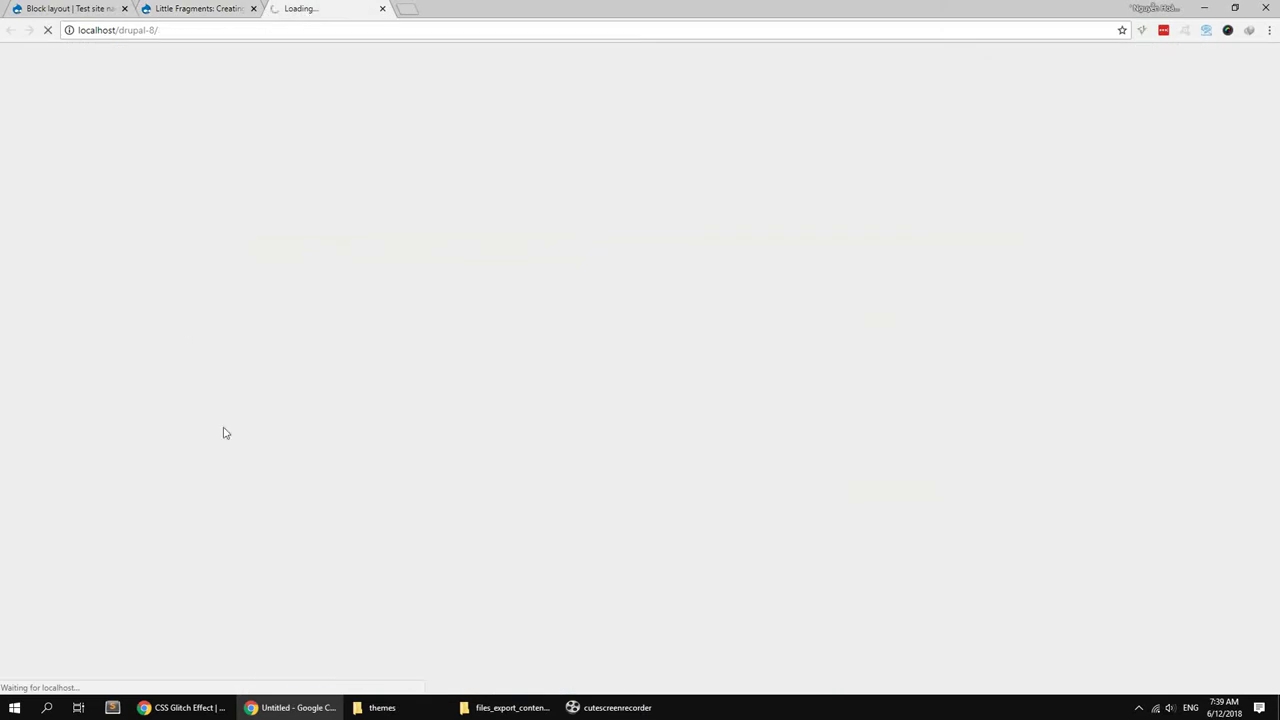
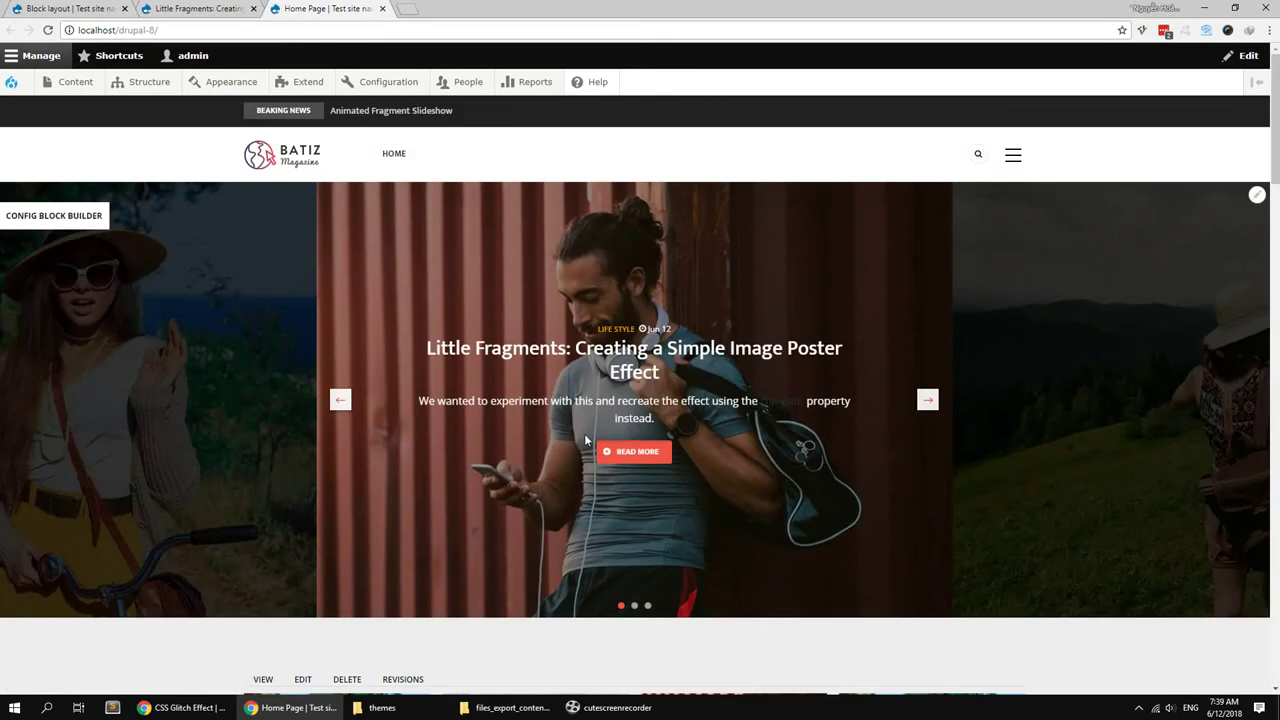
left_click(927, 399)
left_click(925, 399)
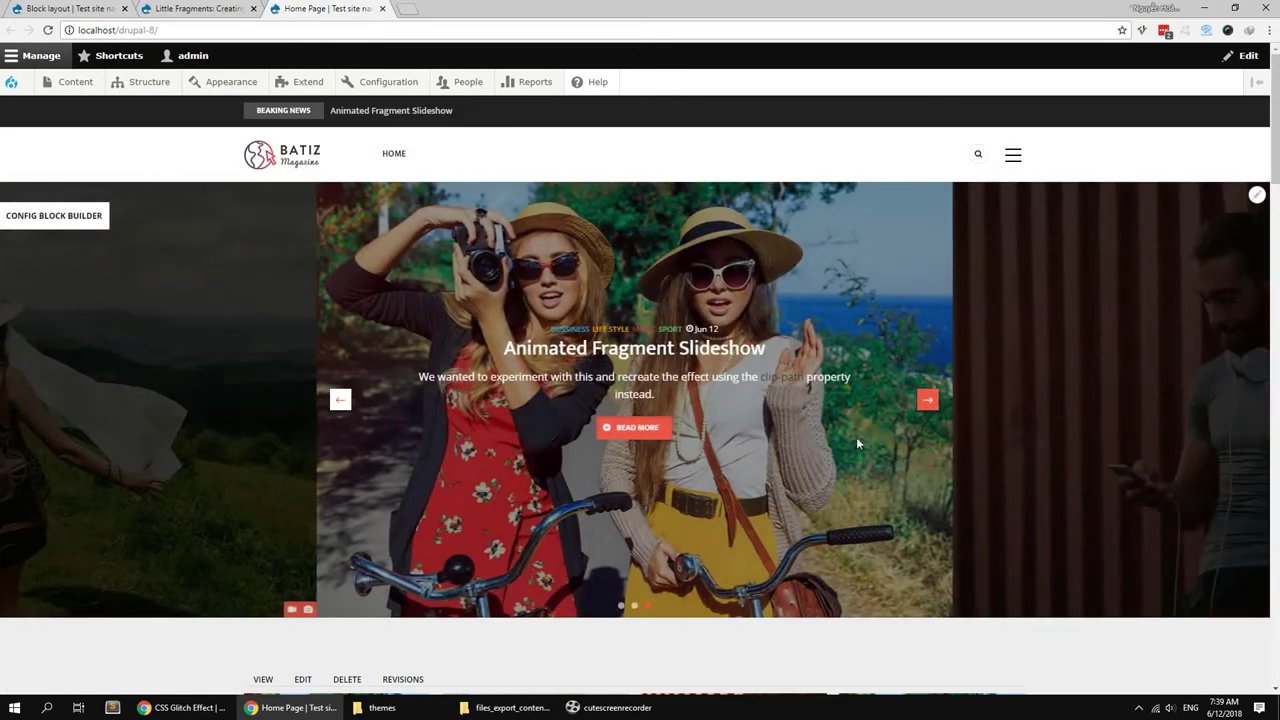
scroll(569, 497, "down", 4)
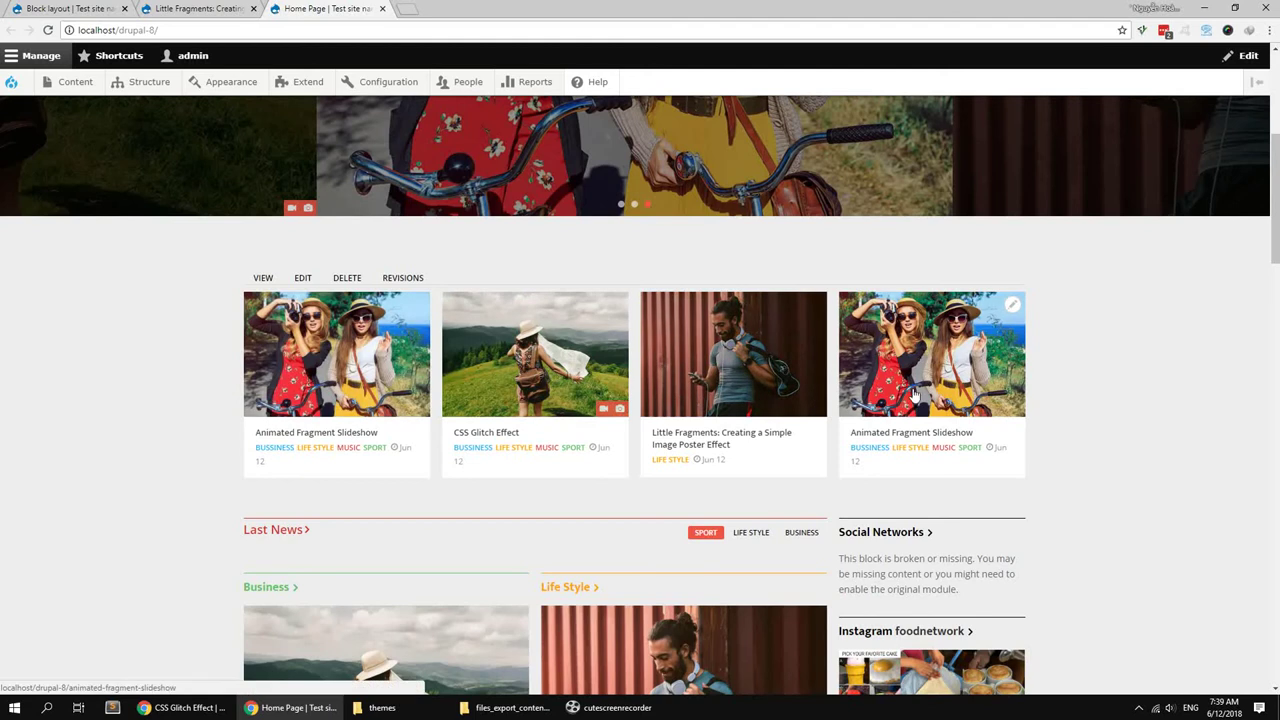
scroll(709, 418, "down", 4)
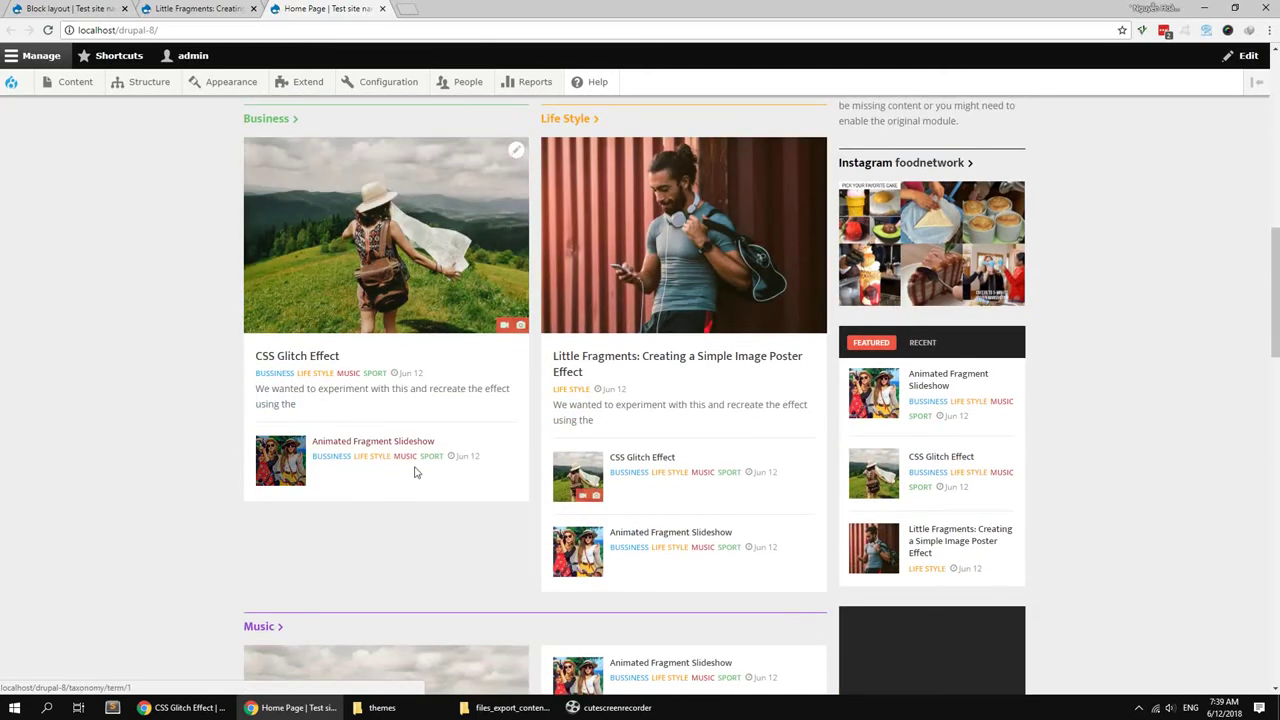
scroll(489, 538, "down", 10)
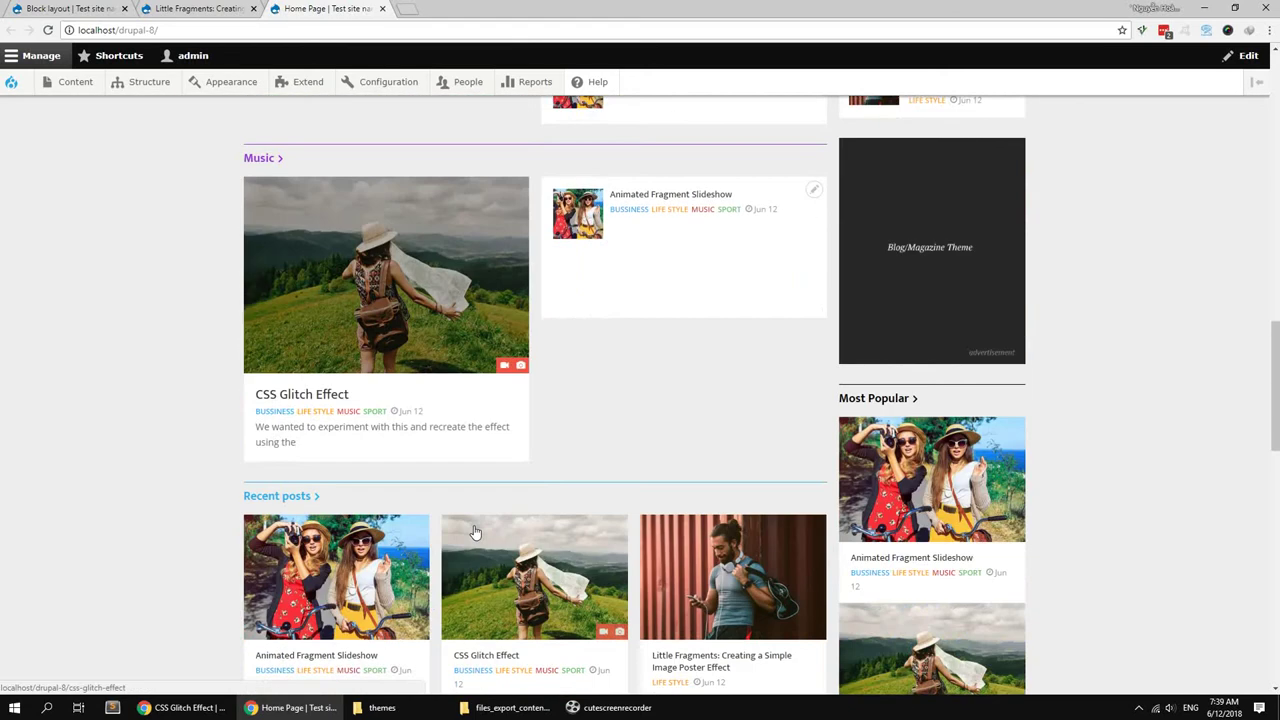
scroll(475, 531, "down", 5)
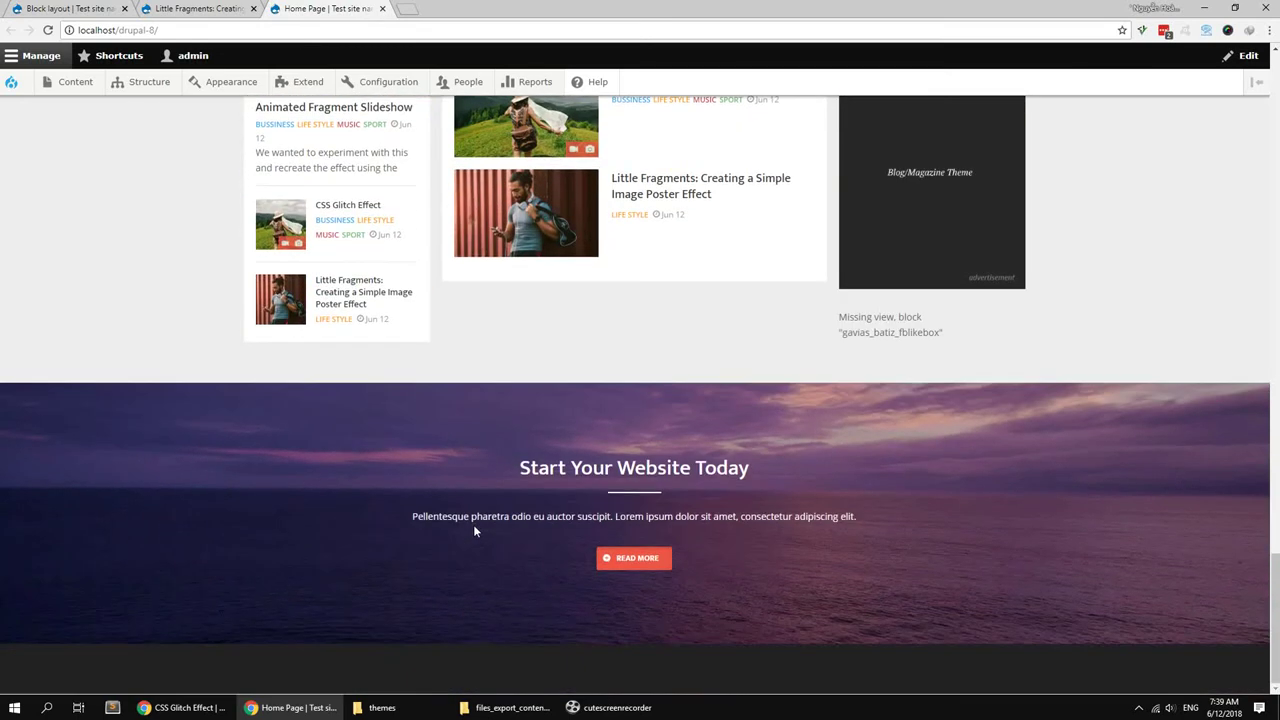
scroll(475, 531, "up", 7)
scroll(475, 532, "up", 5)
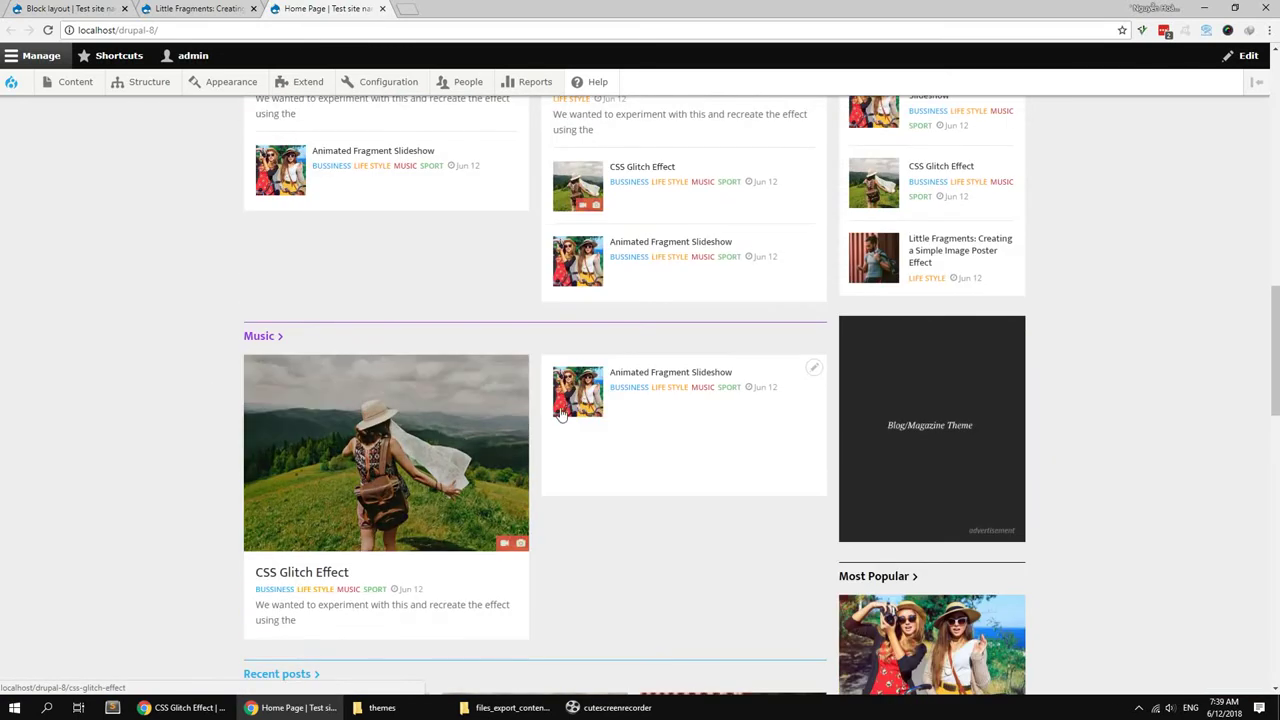
scroll(372, 532, "up", 5)
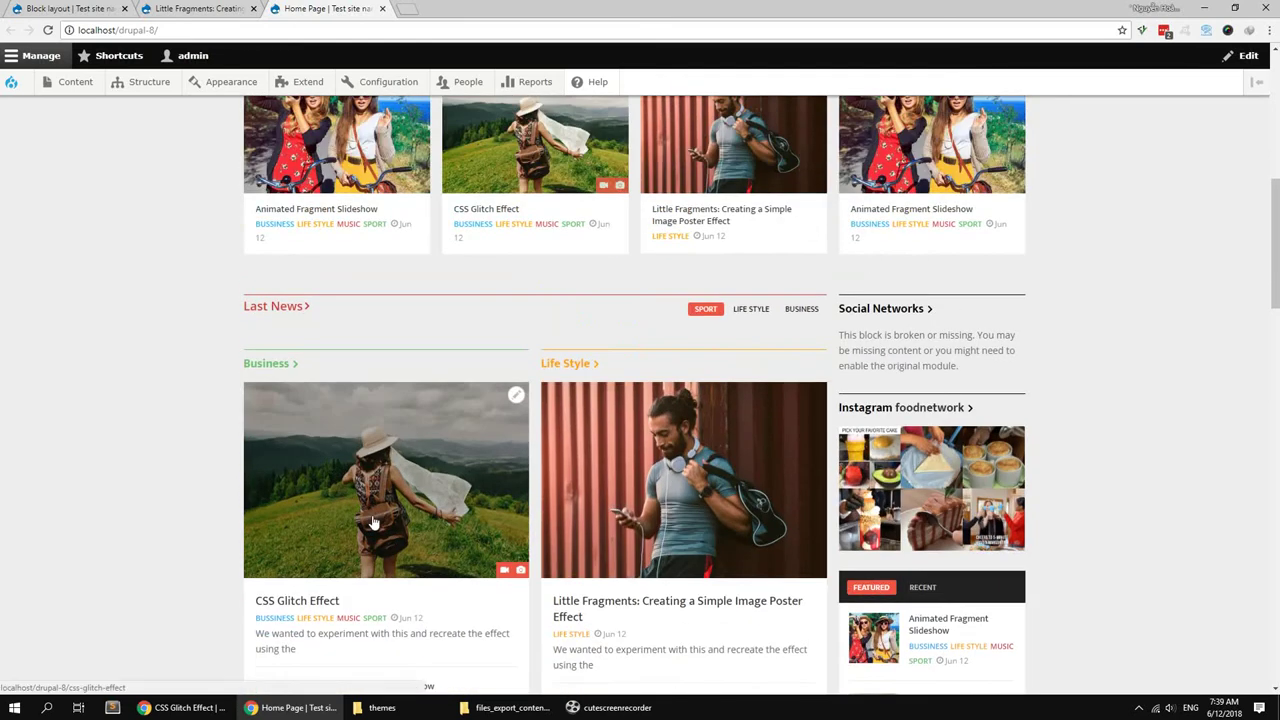
scroll(372, 522, "up", 1)
Step: Start another new article and title it "Transition Effect with CSS Masks", copying the headline from the Codrops tutorials list
mouse_move(70, 82)
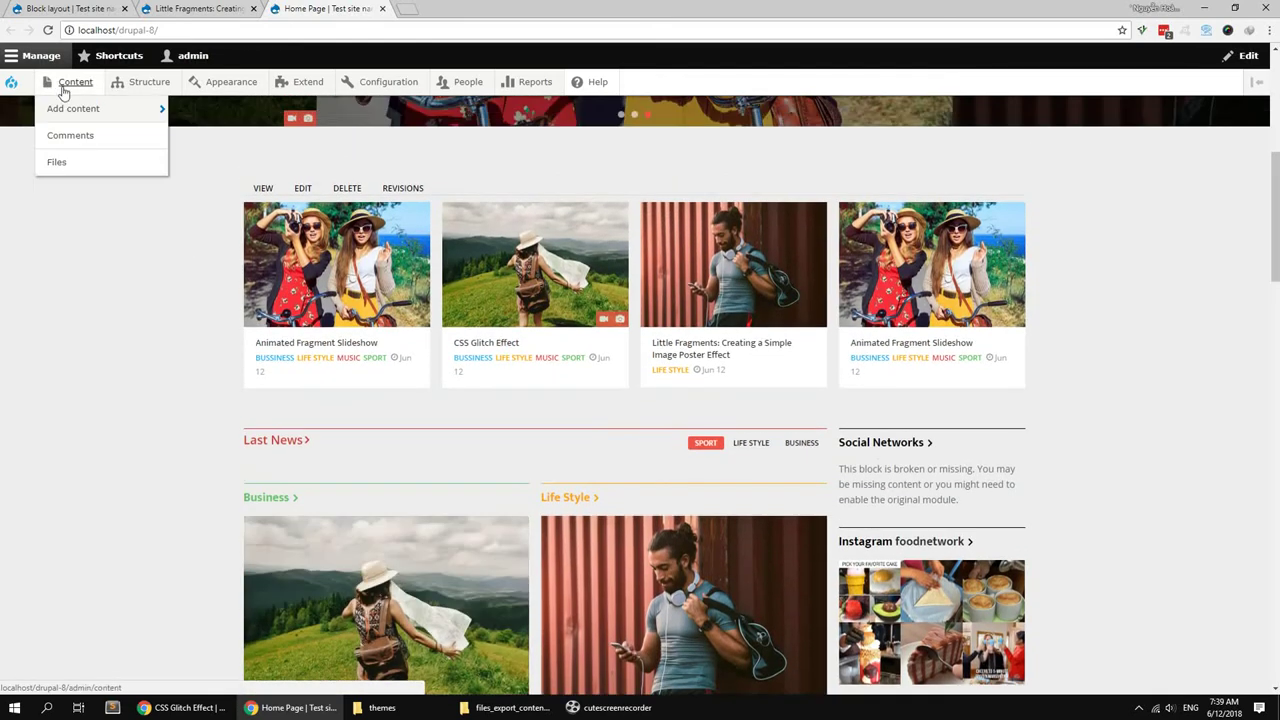
mouse_move(72, 110)
left_click(199, 110)
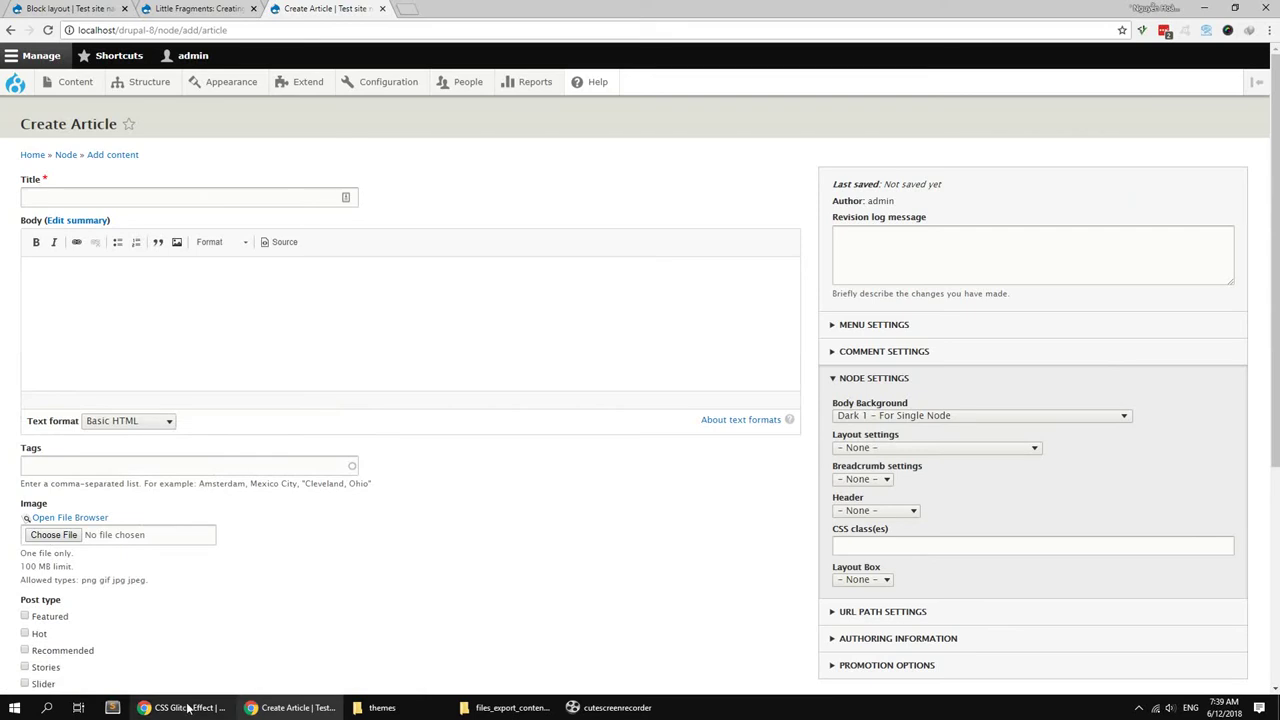
left_click(182, 707)
left_click(181, 10)
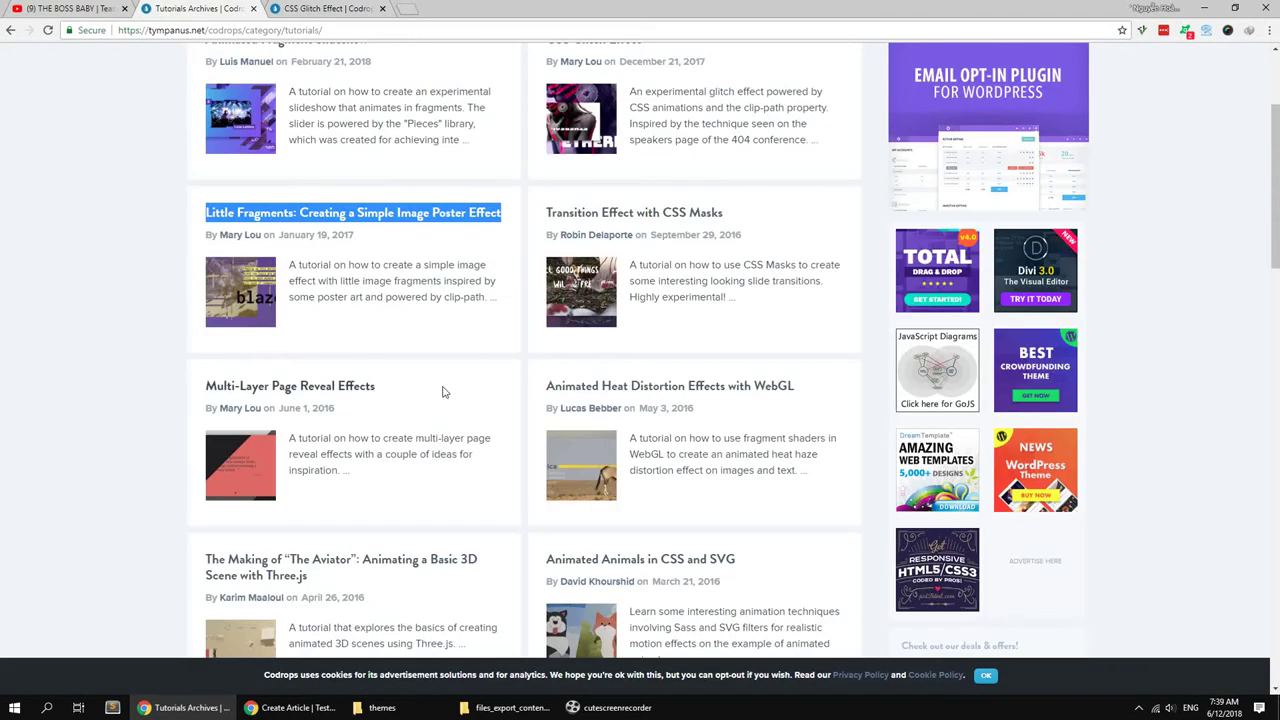
left_click_drag(738, 224, 588, 212)
key("ctrl+c")
left_click(291, 707)
left_click(149, 196)
key("ctrl+v")
Step: Fill the article's body with the "We wanted to experiment" paragraph copied from the Codrops CSS Glitch Effect page
left_click(156, 295)
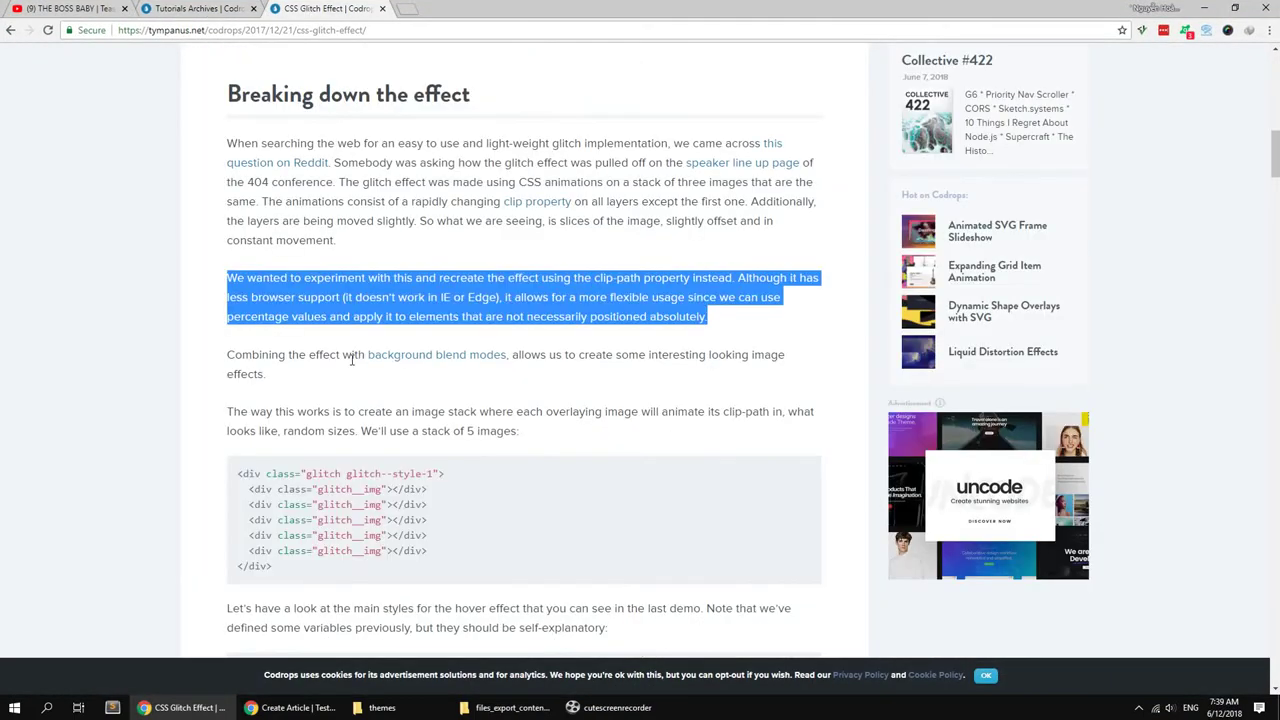
key("ctrl+c")
key("alt+Tab")
key("ctrl+v")
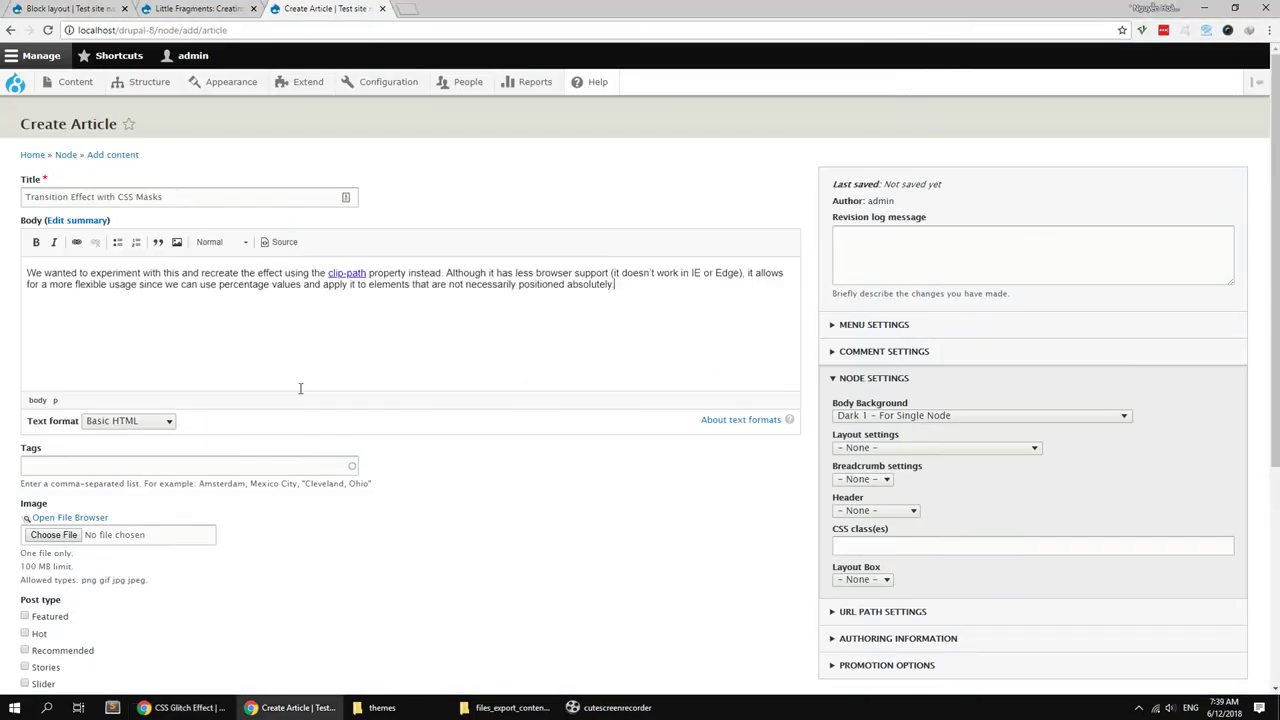
Step: Set post-4.jpg from the articles folder as the article's image and enter "alt" as its alternative text
scroll(268, 413, "down", 2)
left_click(82, 317)
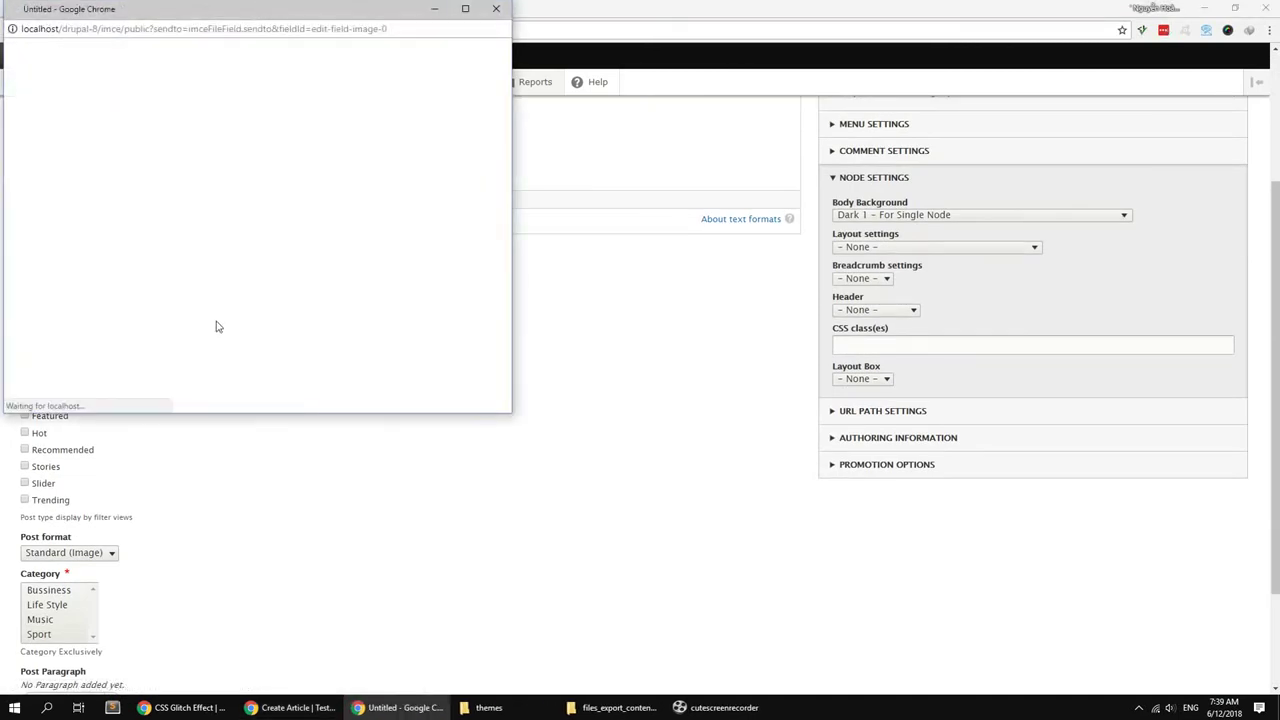
scroll(224, 240, "down", 2)
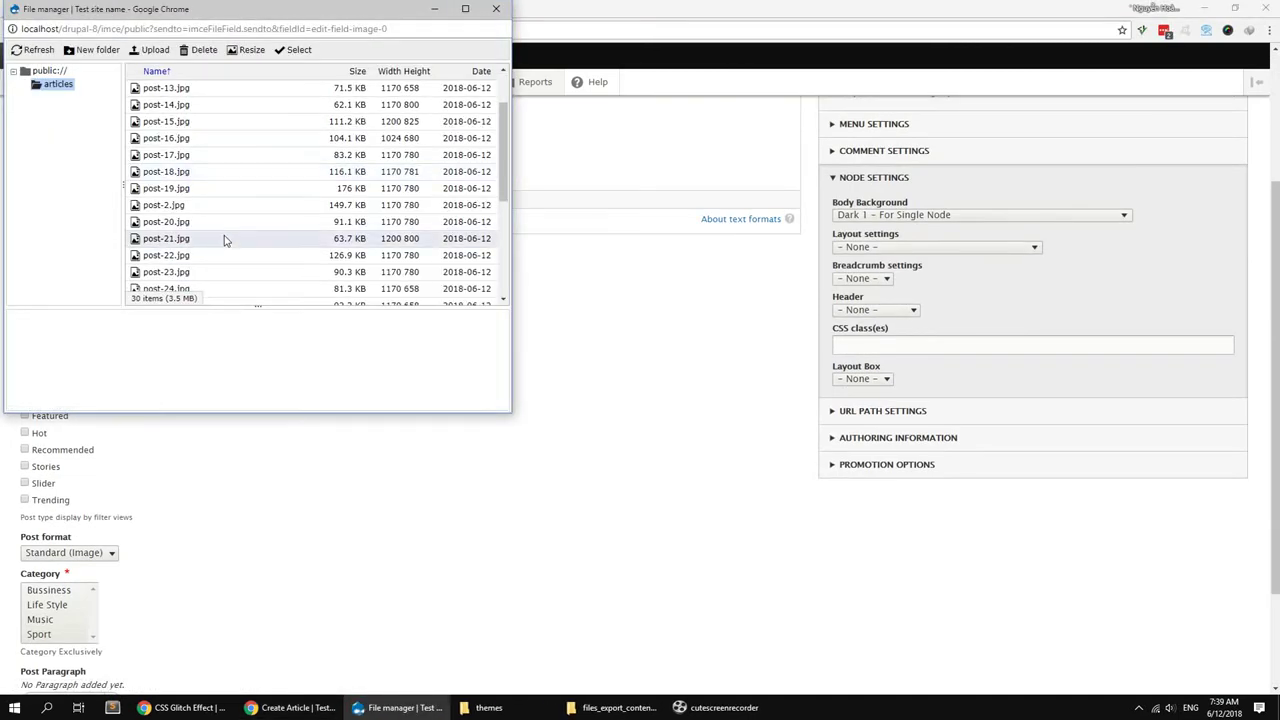
scroll(224, 240, "down", 5)
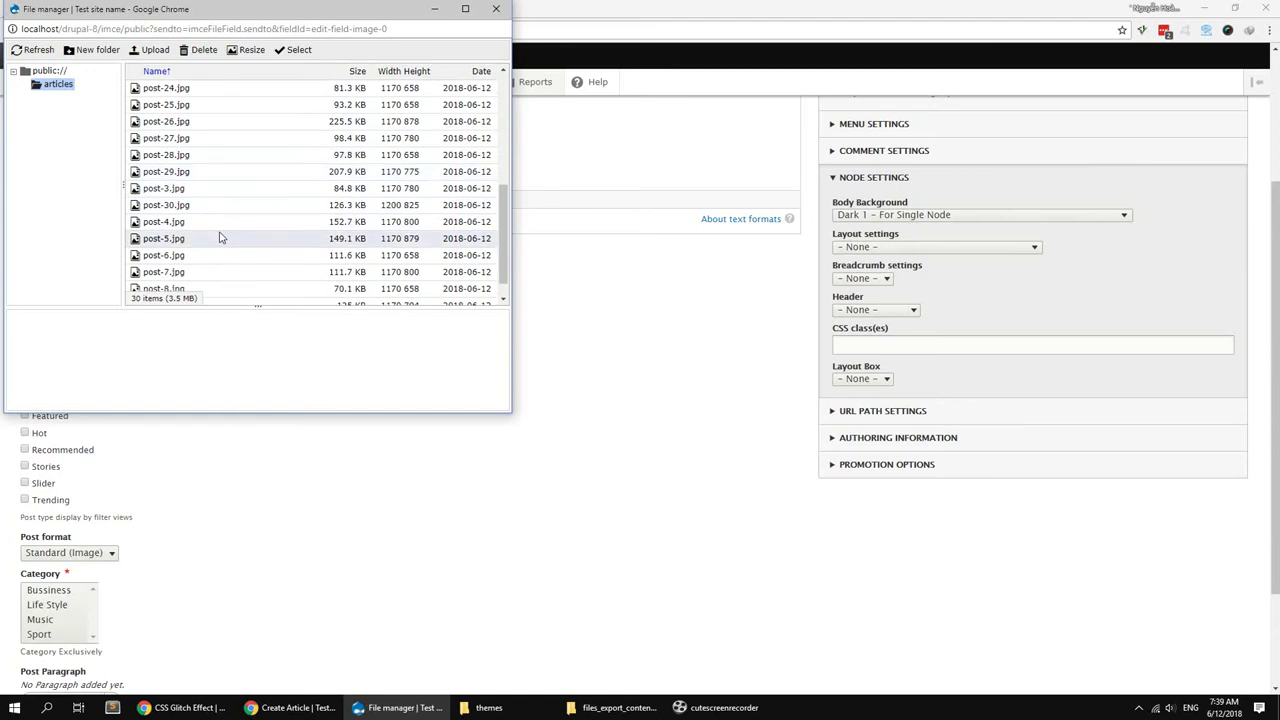
scroll(200, 220, "up", 3)
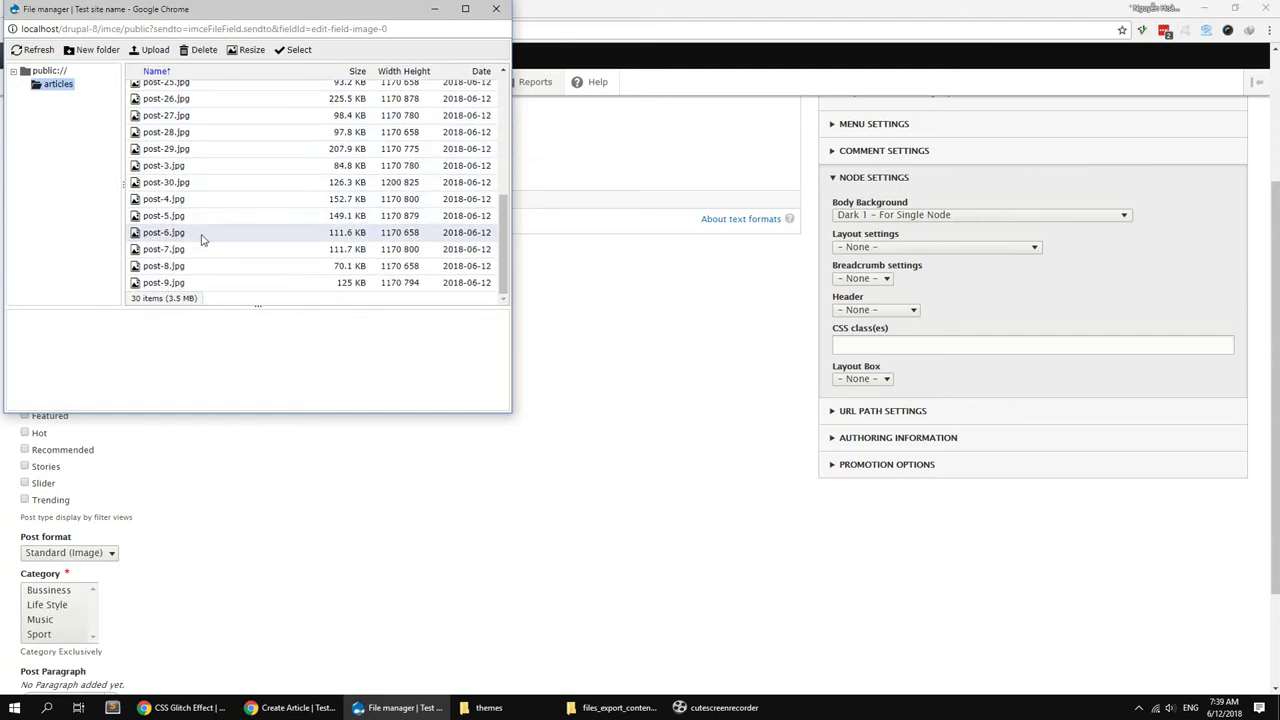
scroll(200, 238, "up", 5)
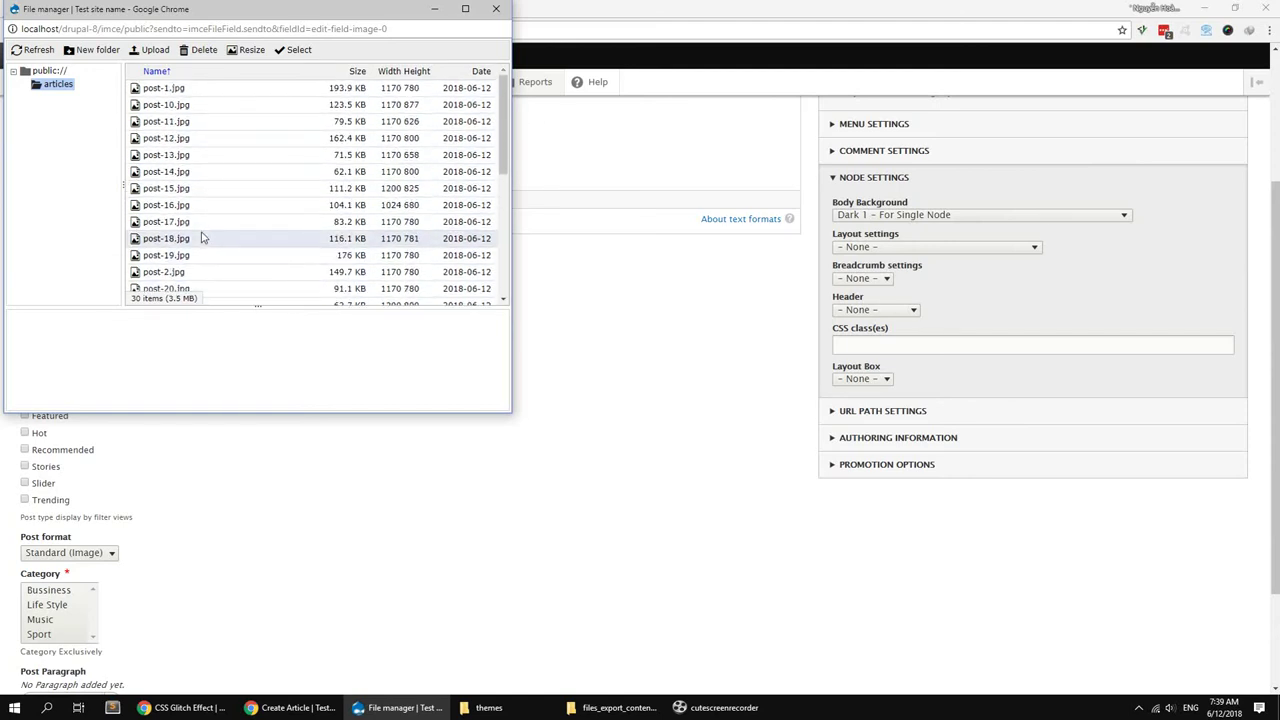
scroll(201, 236, "down", 7)
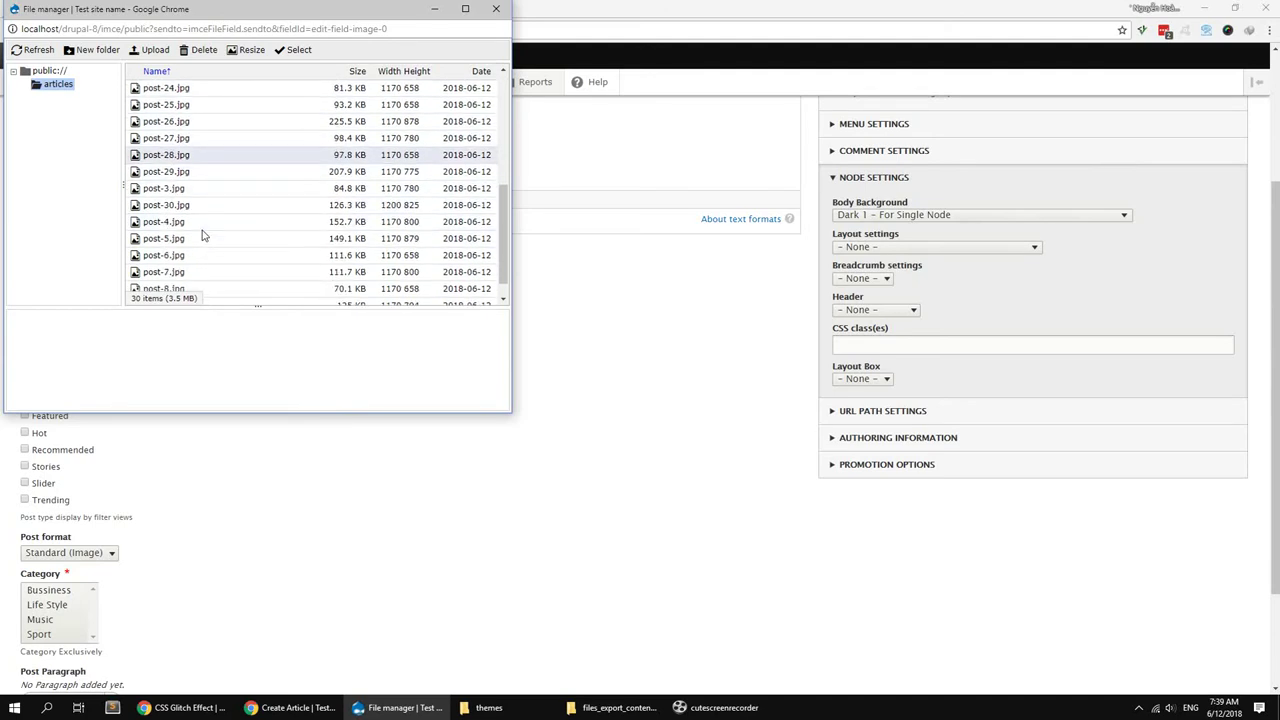
double_click(203, 231)
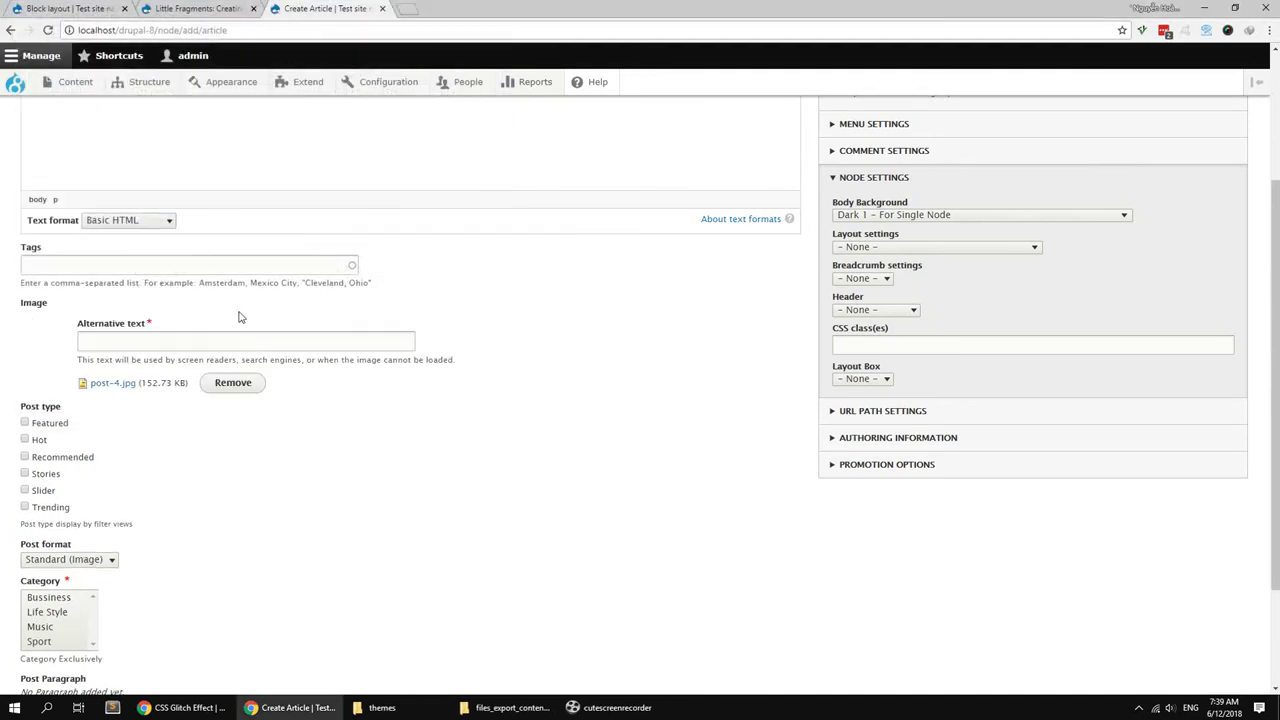
left_click(175, 343)
type("a")
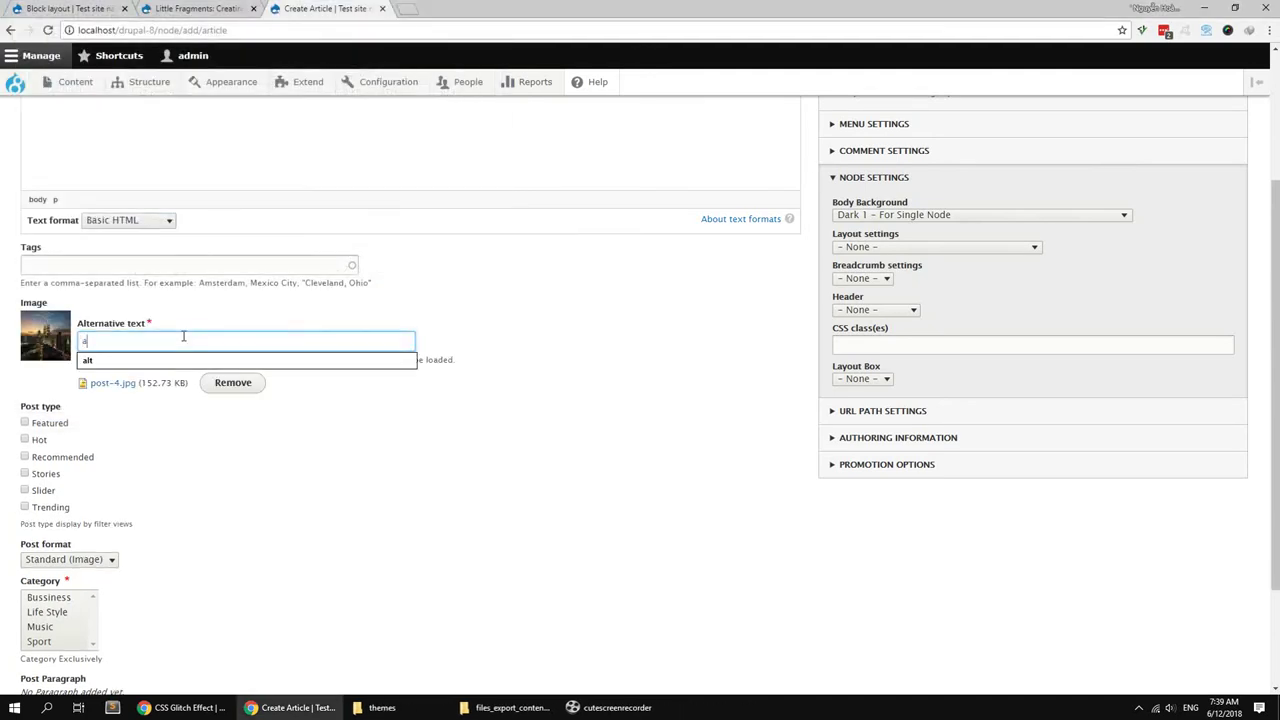
type("lt")
Step: Enable all six post types from Featured to Trending and assign the article to the Life Style category
left_click(62, 445)
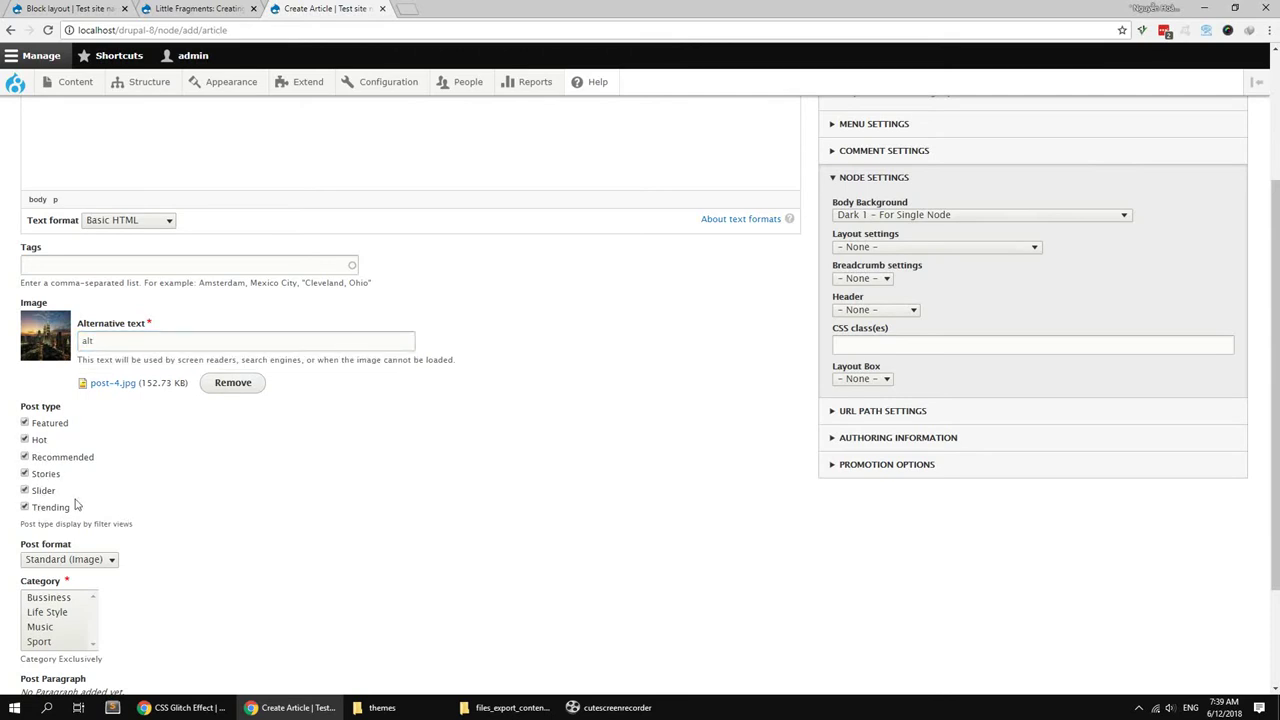
scroll(73, 500, "down", 3)
left_click(58, 470)
Step: Add a Text paragraph to the article and fill it with the text copied from the body
left_click(112, 562)
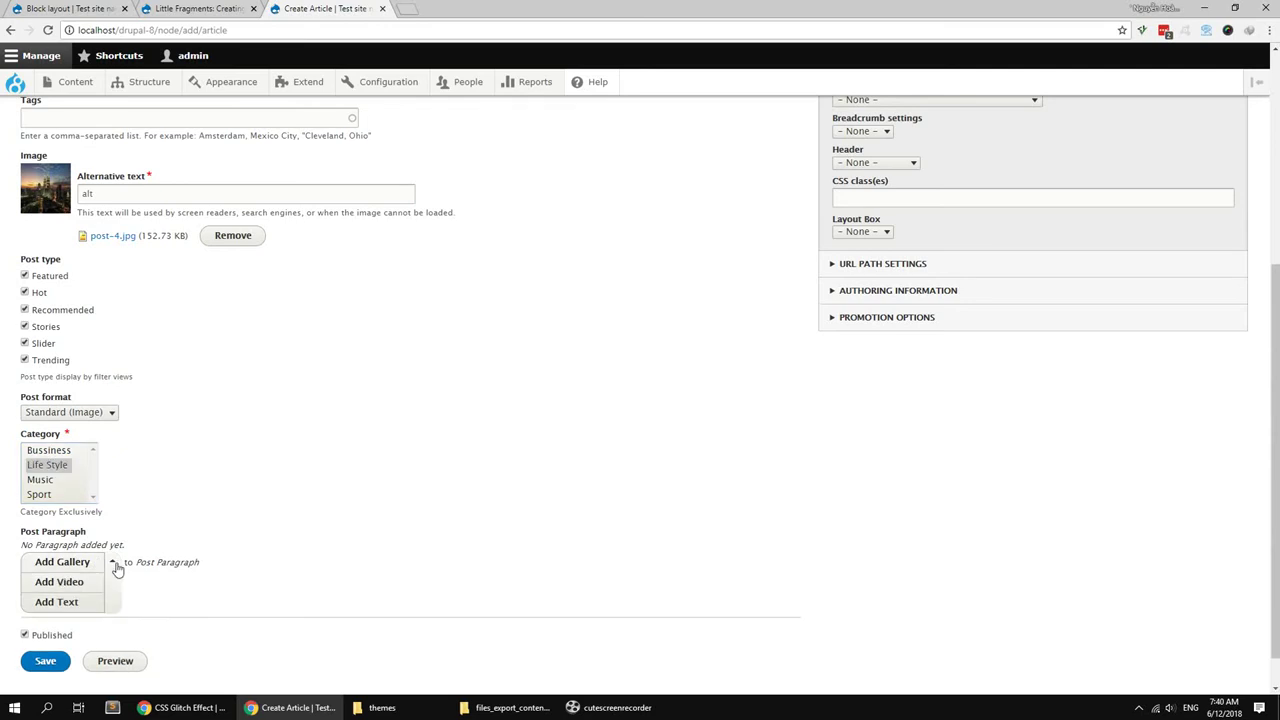
left_click(66, 602)
scroll(300, 530, "up", 5)
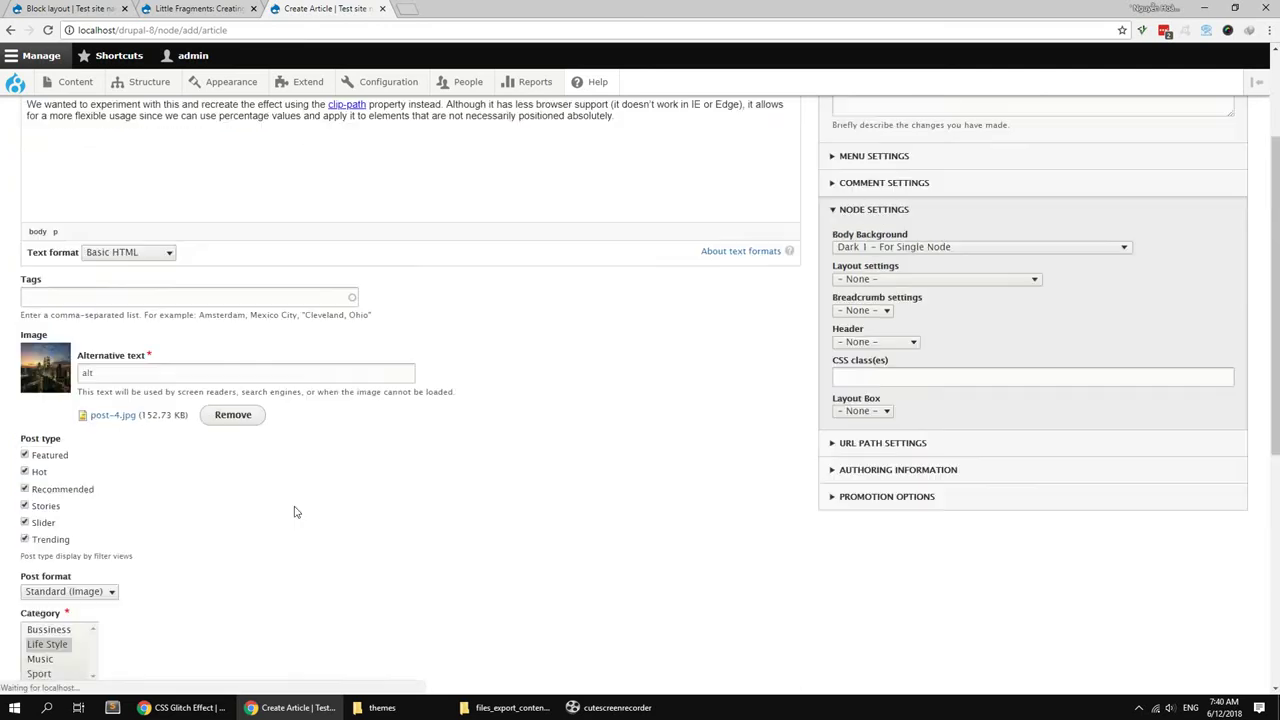
left_click(272, 268)
key("ctrl+a")
key("ctrl+c")
scroll(272, 268, "down", 6)
left_click(249, 434)
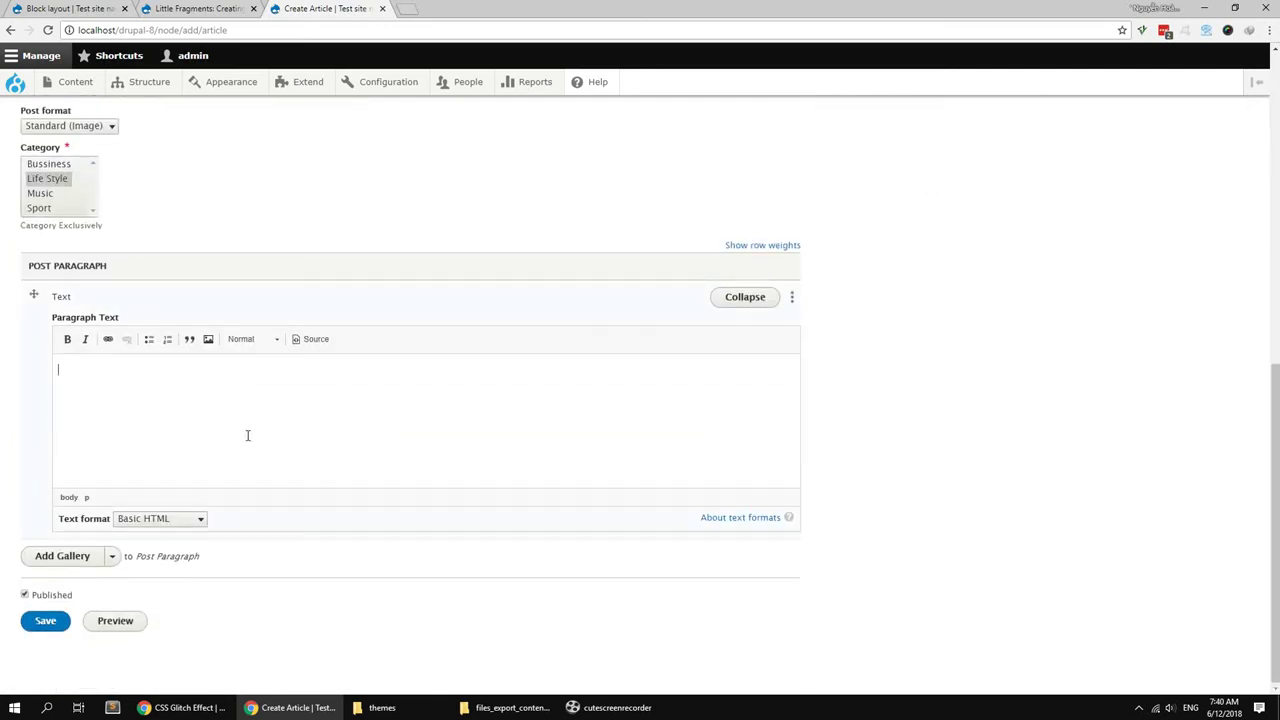
key("ctrl+v")
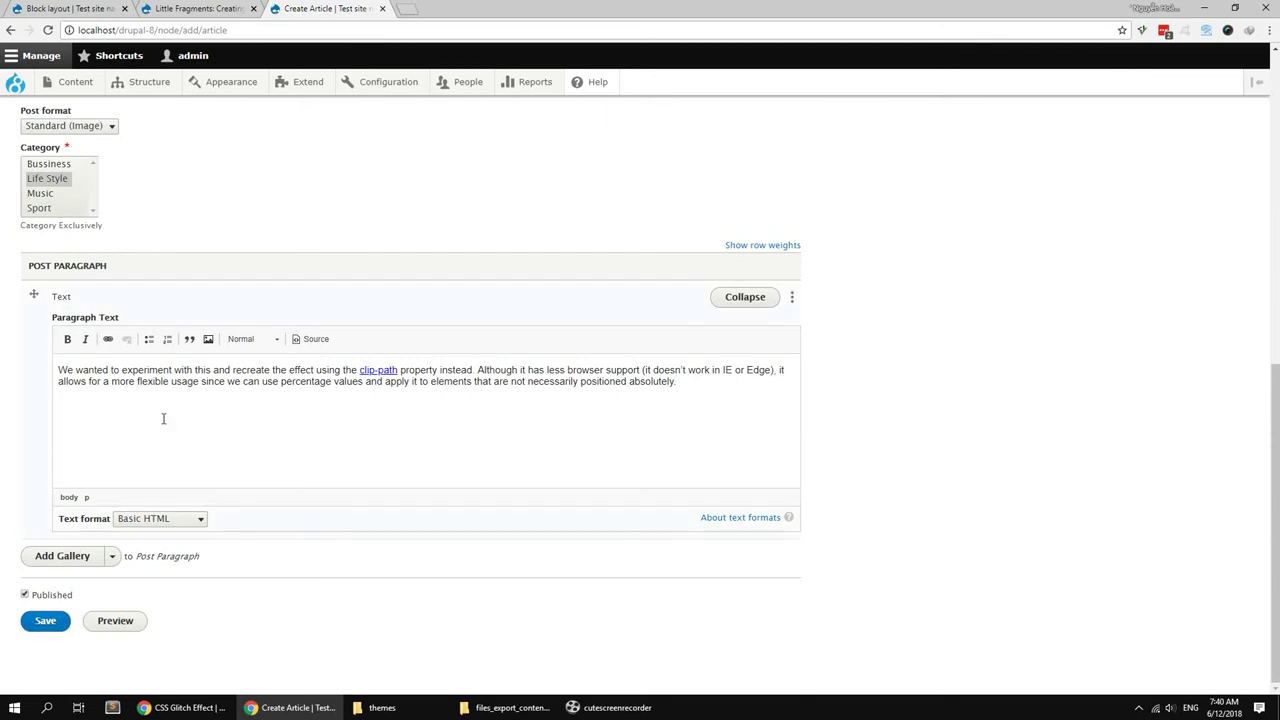
Step: Save the Transition Effect with CSS Masks article as published
scroll(150, 430, "up", 3)
scroll(163, 423, "down", 3)
left_click(46, 621)
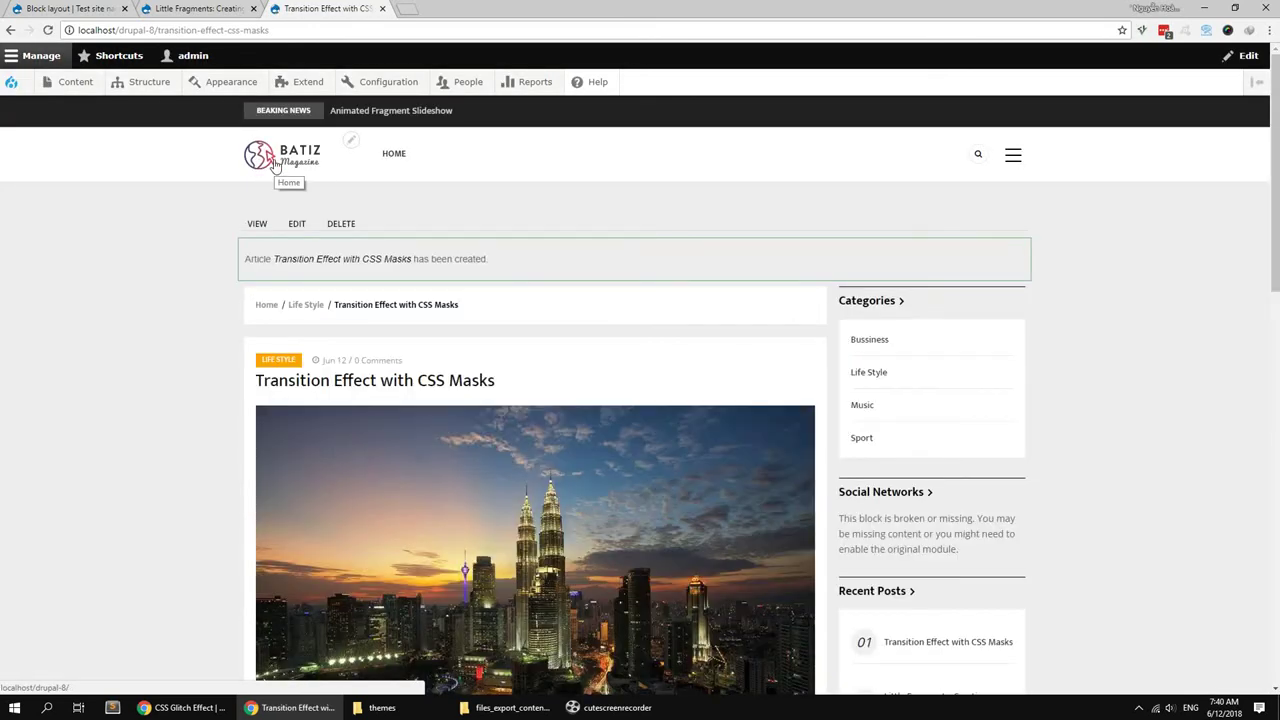
Step: Open the site's home page in a new tab and examine the Business, Life Style and Music sections
right_click(275, 165)
left_click(305, 172)
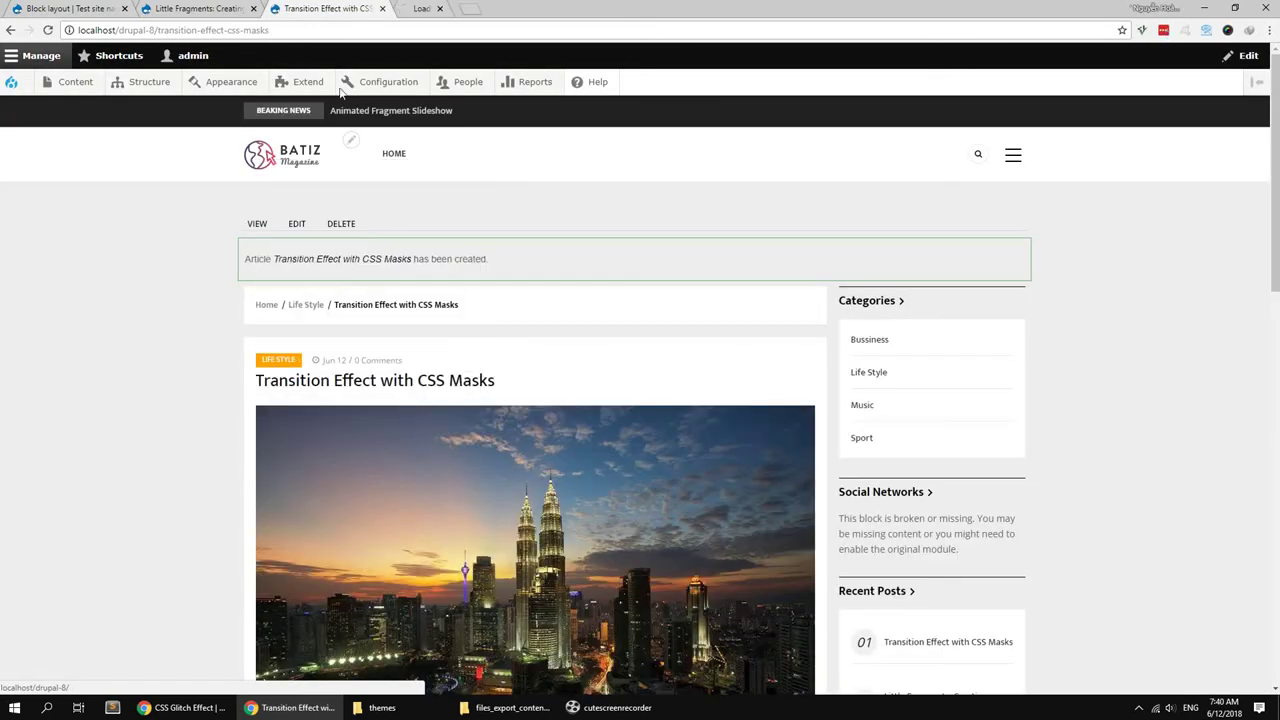
left_click(440, 10)
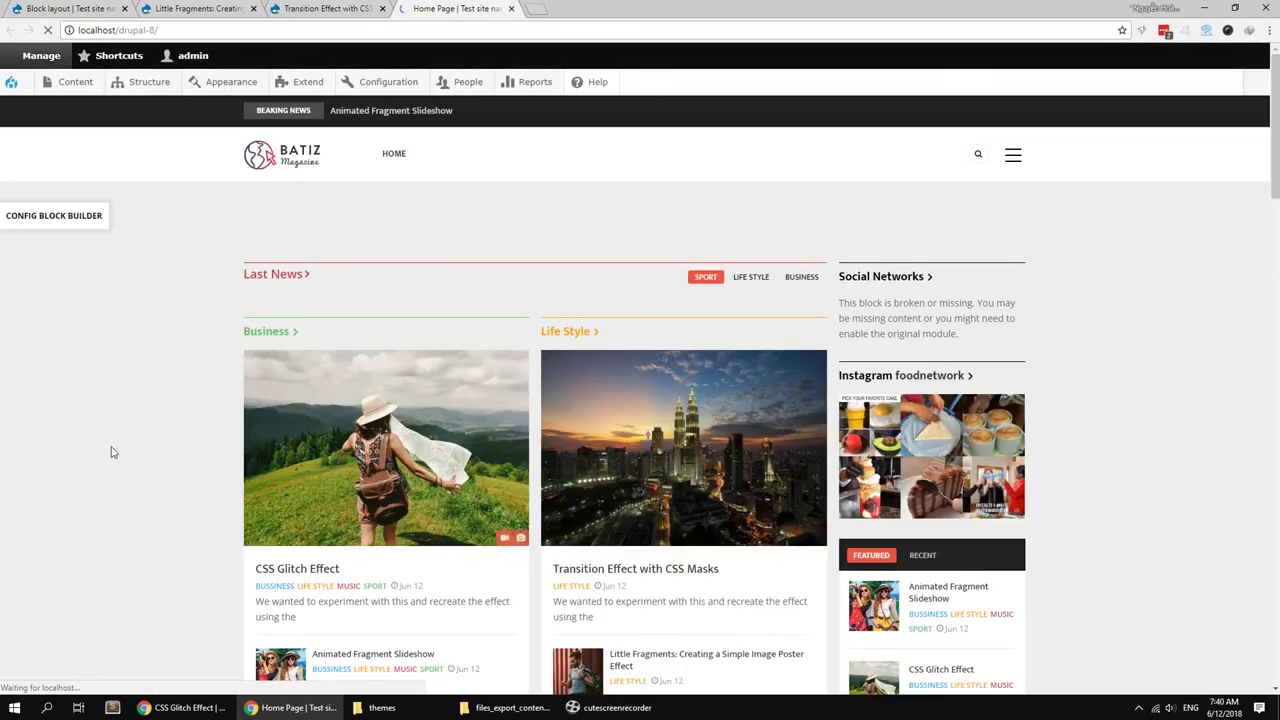
scroll(112, 451, "down", 3)
scroll(112, 451, "down", 6)
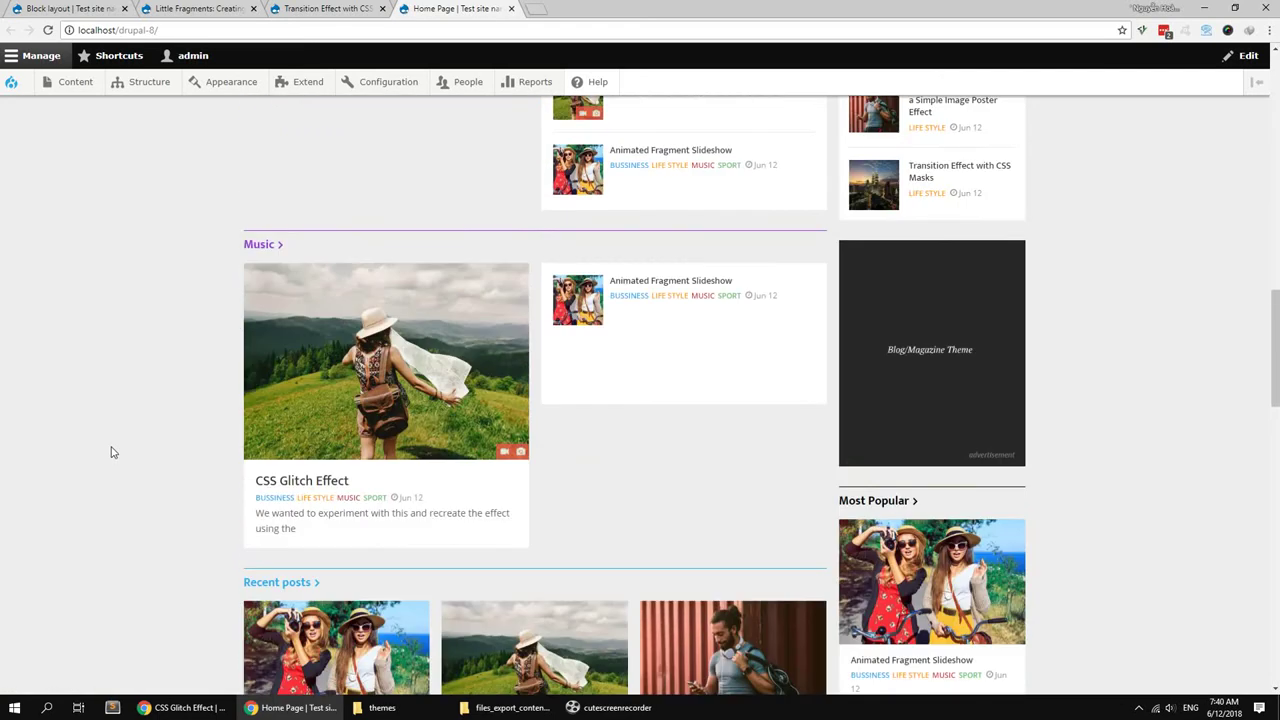
scroll(143, 315, "up", 1)
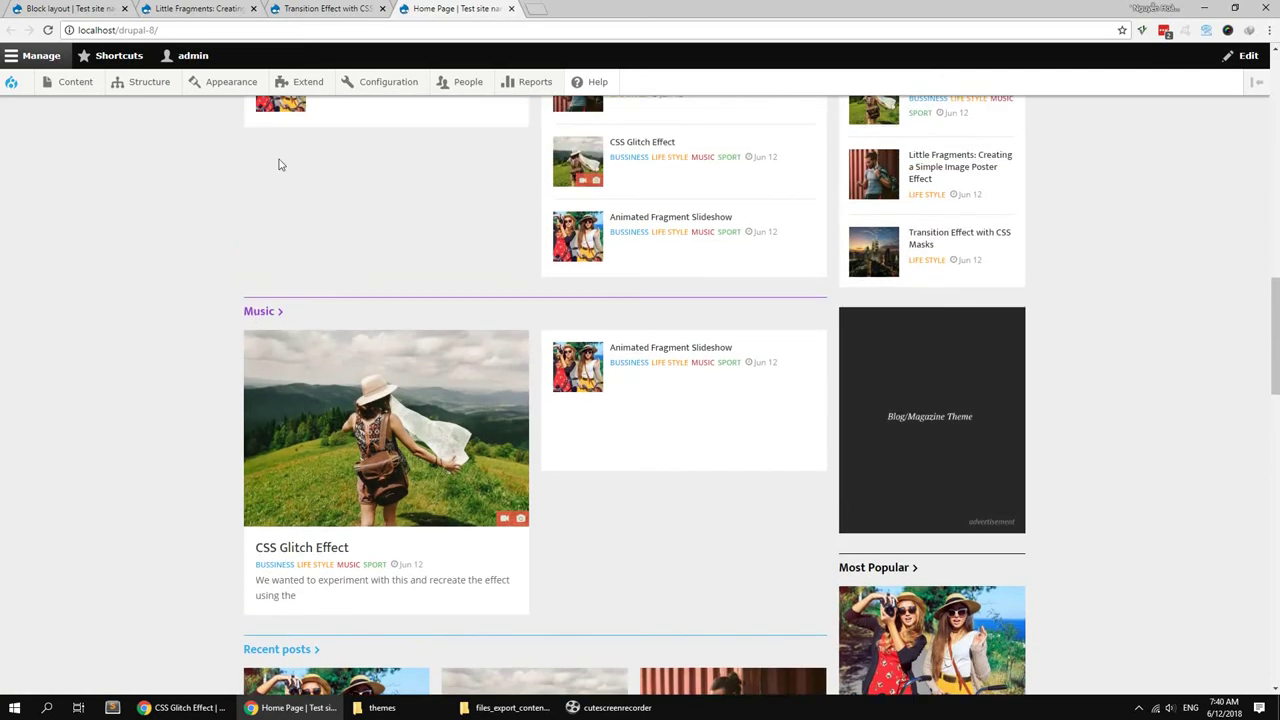
Step: Start another new article and title it "Multi-Layer Page Reveal Effects", copying the headline from the Codrops tutorials list
left_click(339, 15)
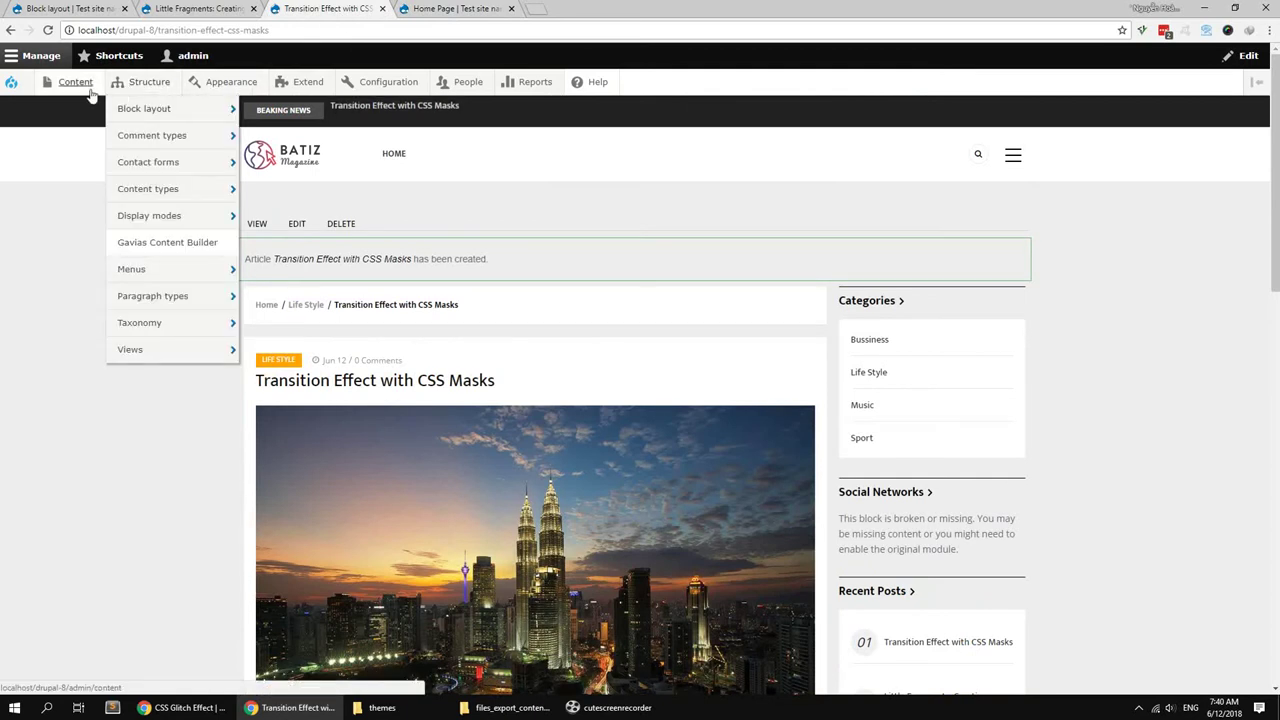
mouse_move(94, 109)
left_click(193, 112)
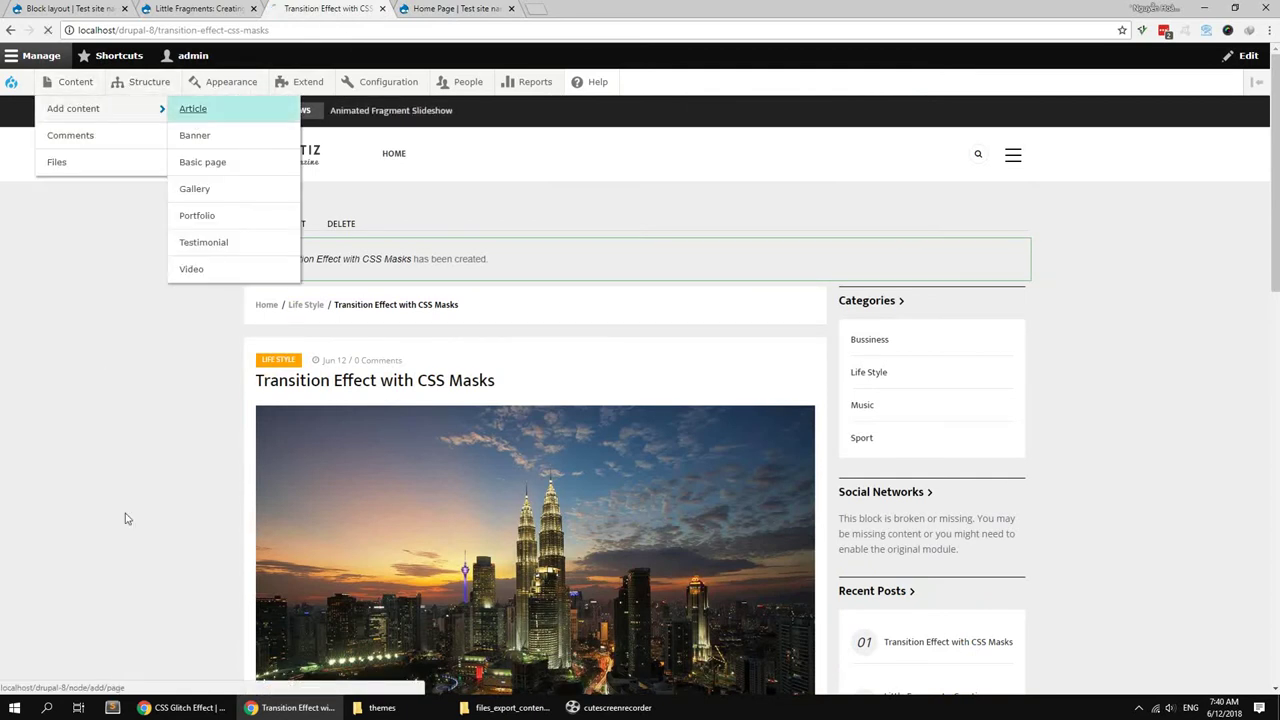
scroll(130, 460, "down", 5)
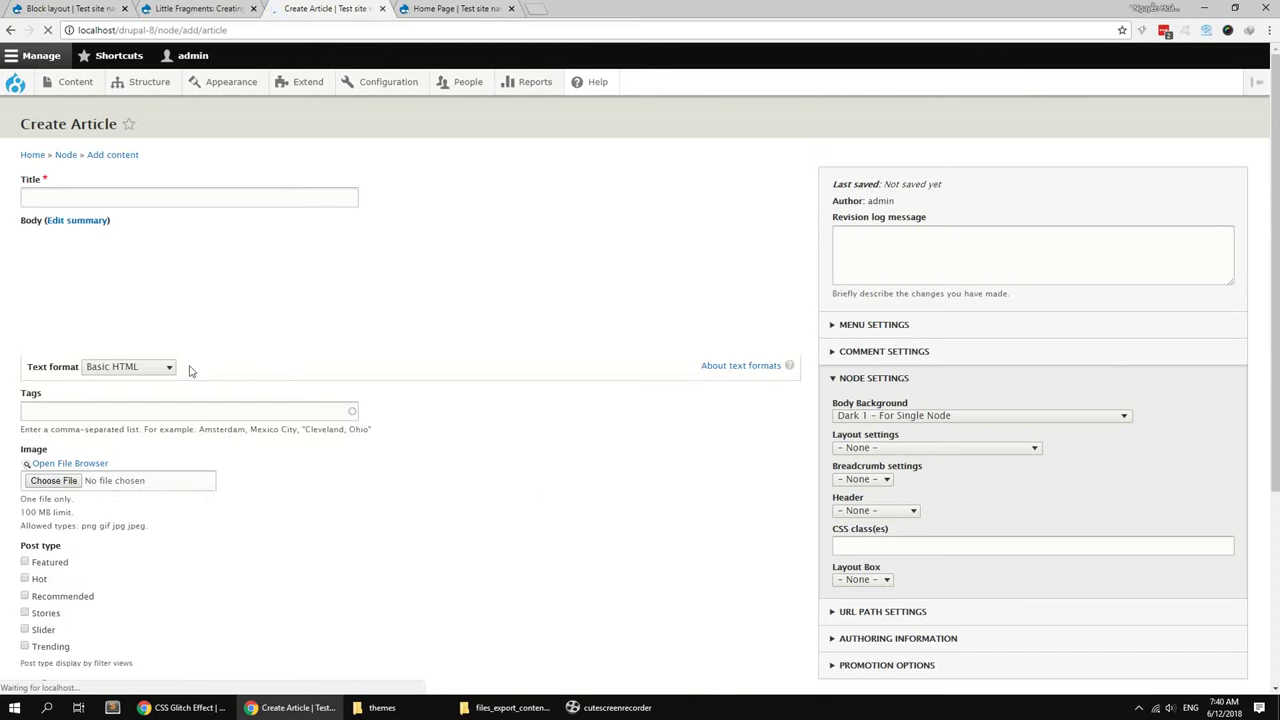
left_click(199, 699)
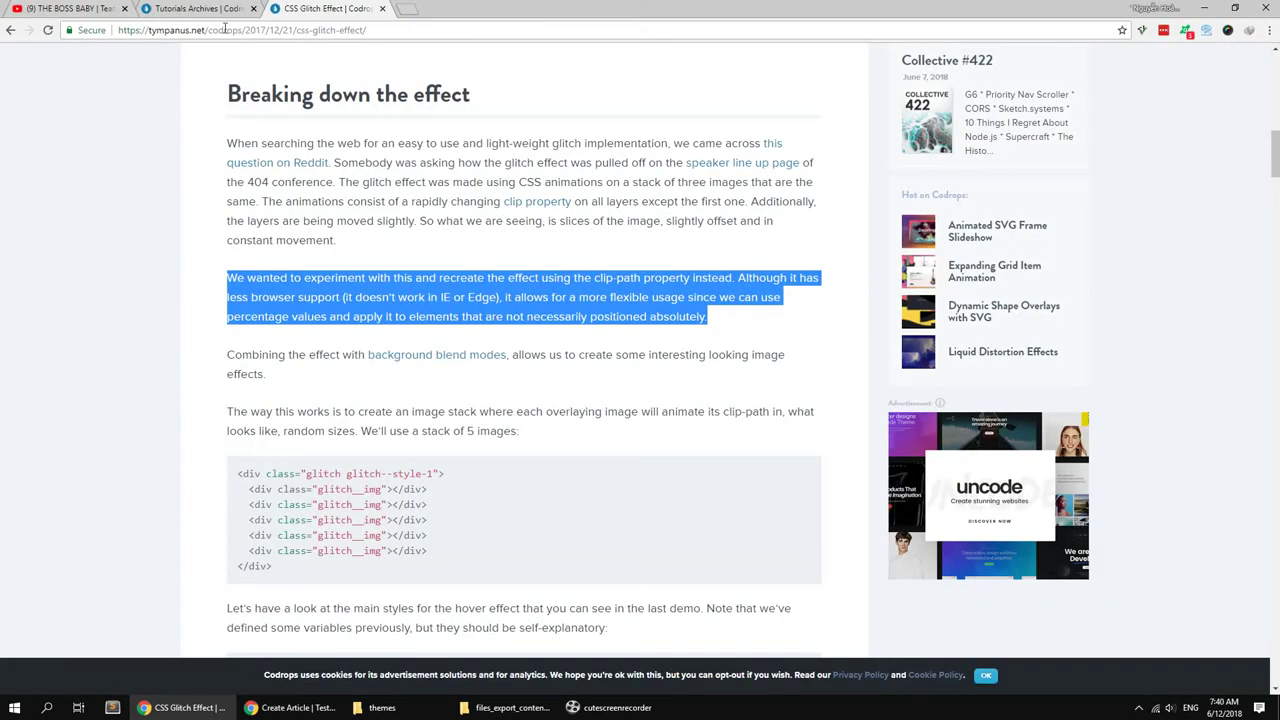
left_click(173, 12)
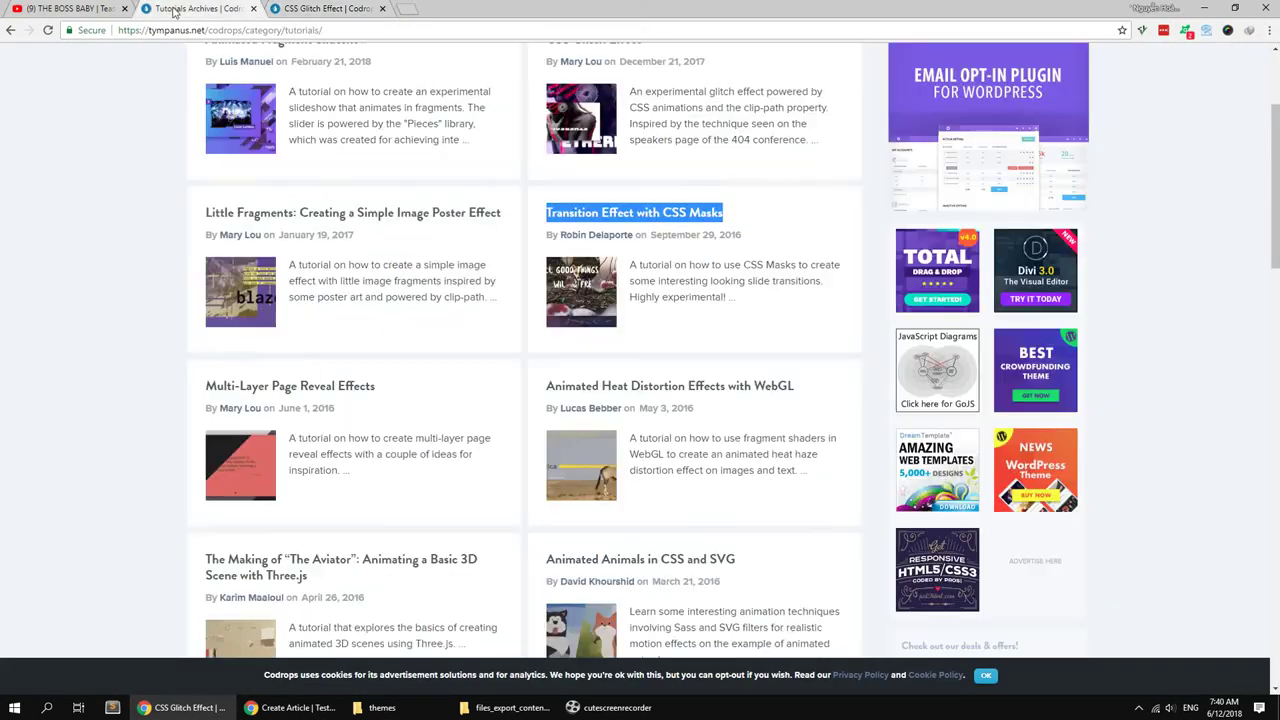
left_click_drag(380, 399, 229, 392)
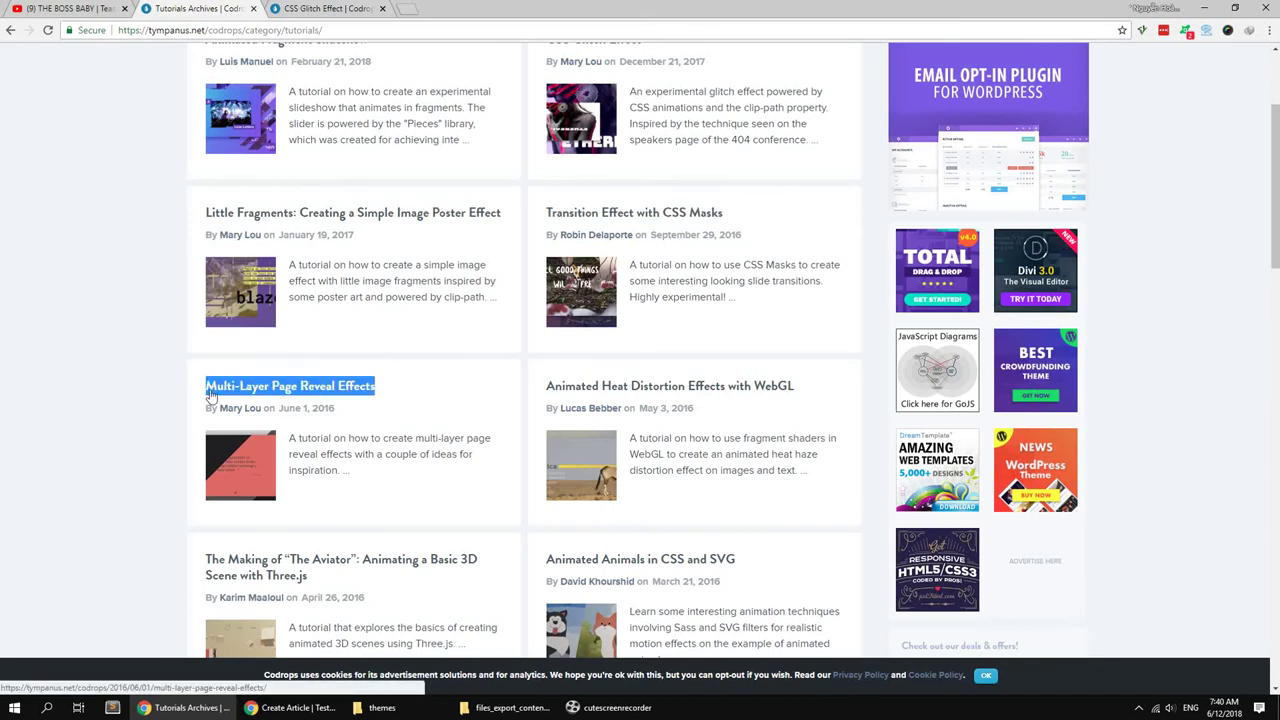
left_click(198, 715)
left_click(198, 715)
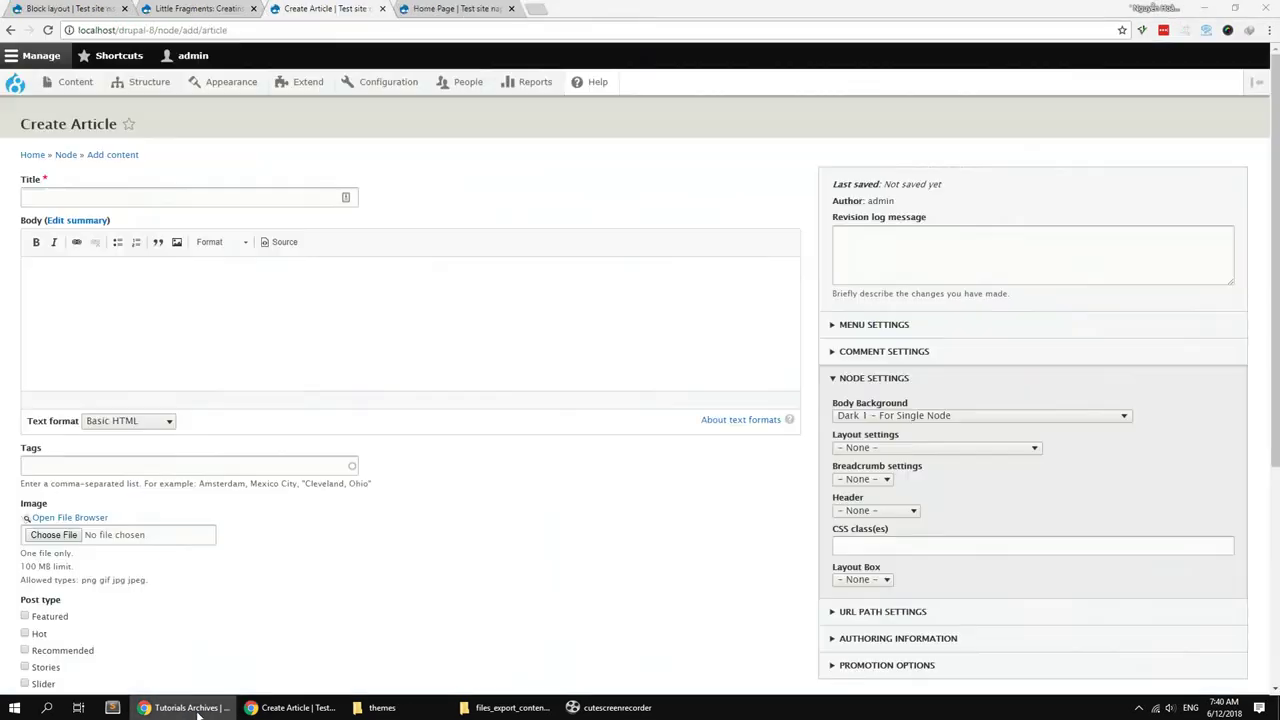
left_click(92, 192)
key("ctrl+v")
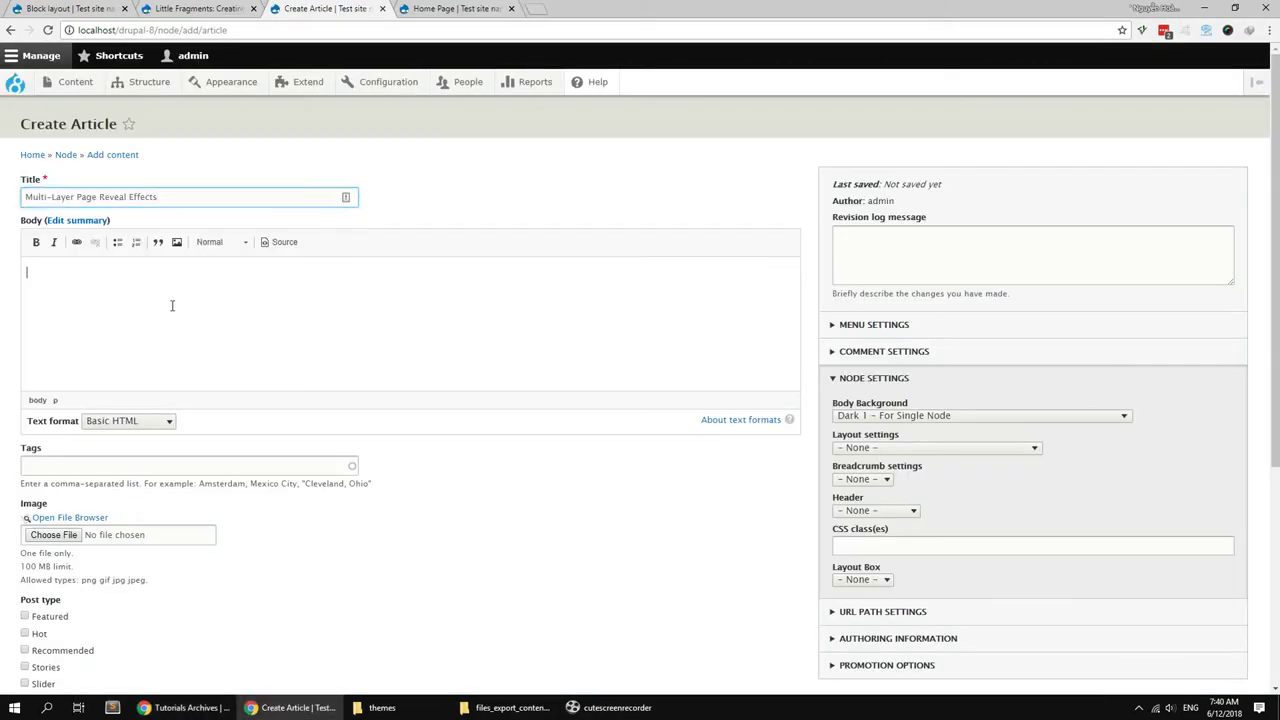
Step: Fill the new article's body with the highlighted clip-path paragraph from the Codrops CSS Glitch Effect page
left_click(186, 707)
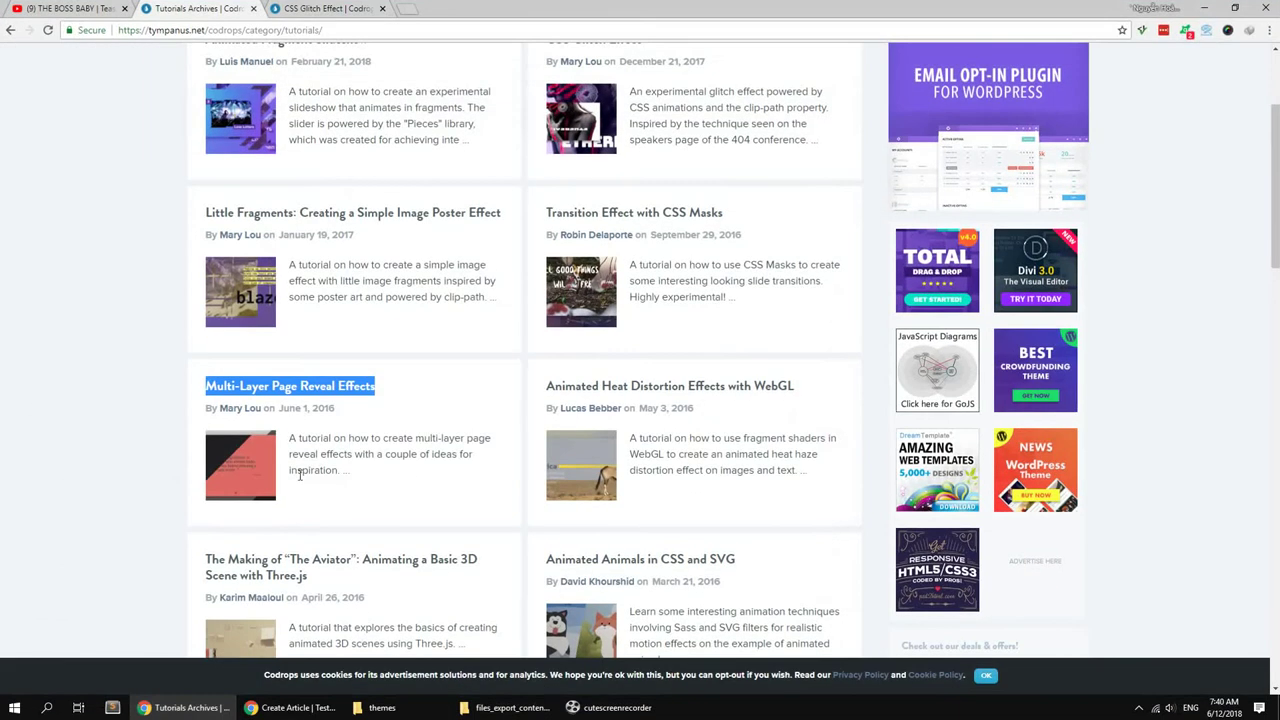
left_click(305, 12)
left_click(208, 708)
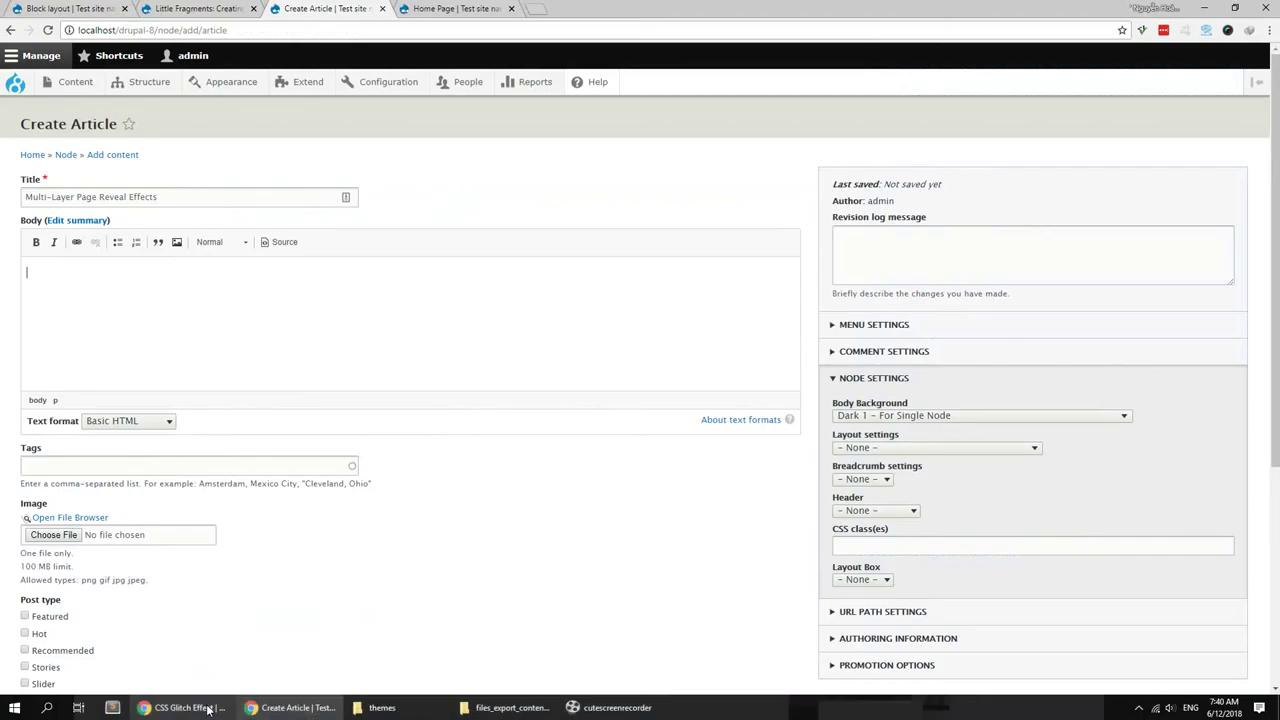
key("ctrl+v")
Step: Set the article's image to post-5.jpg from the articles folder, with the alternative text "alt"
scroll(160, 410, "down", 2)
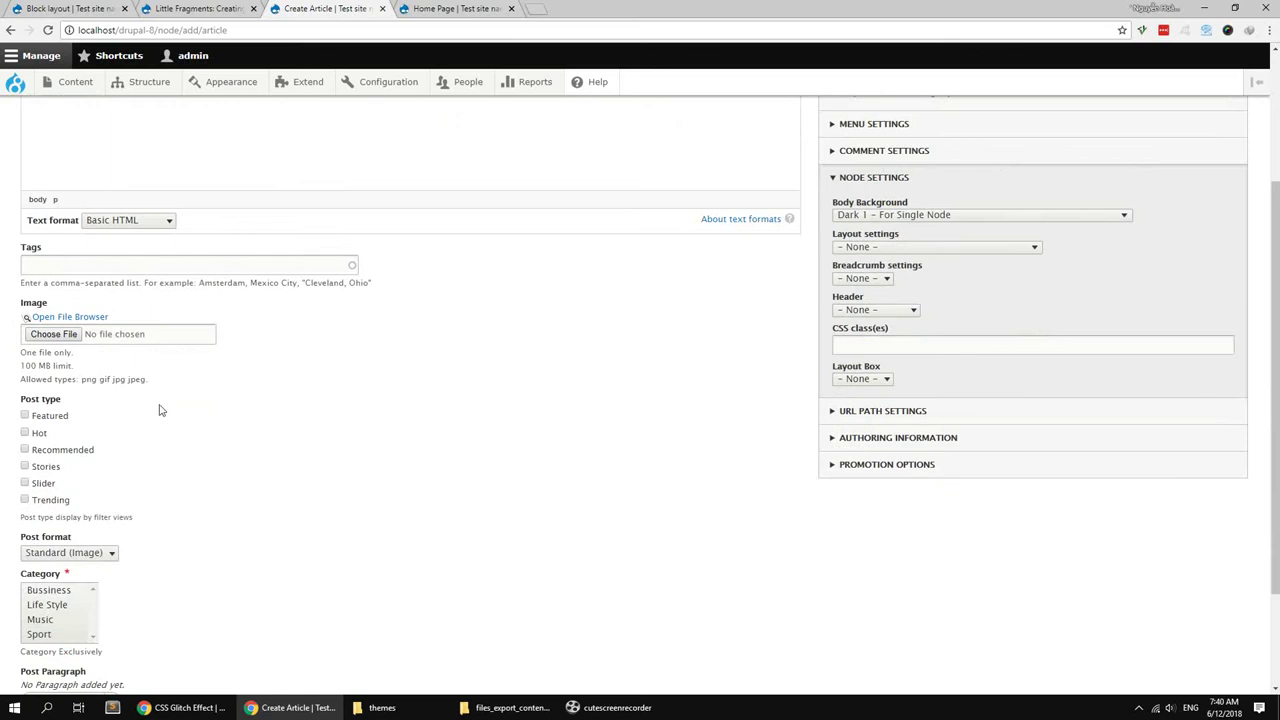
left_click(91, 319)
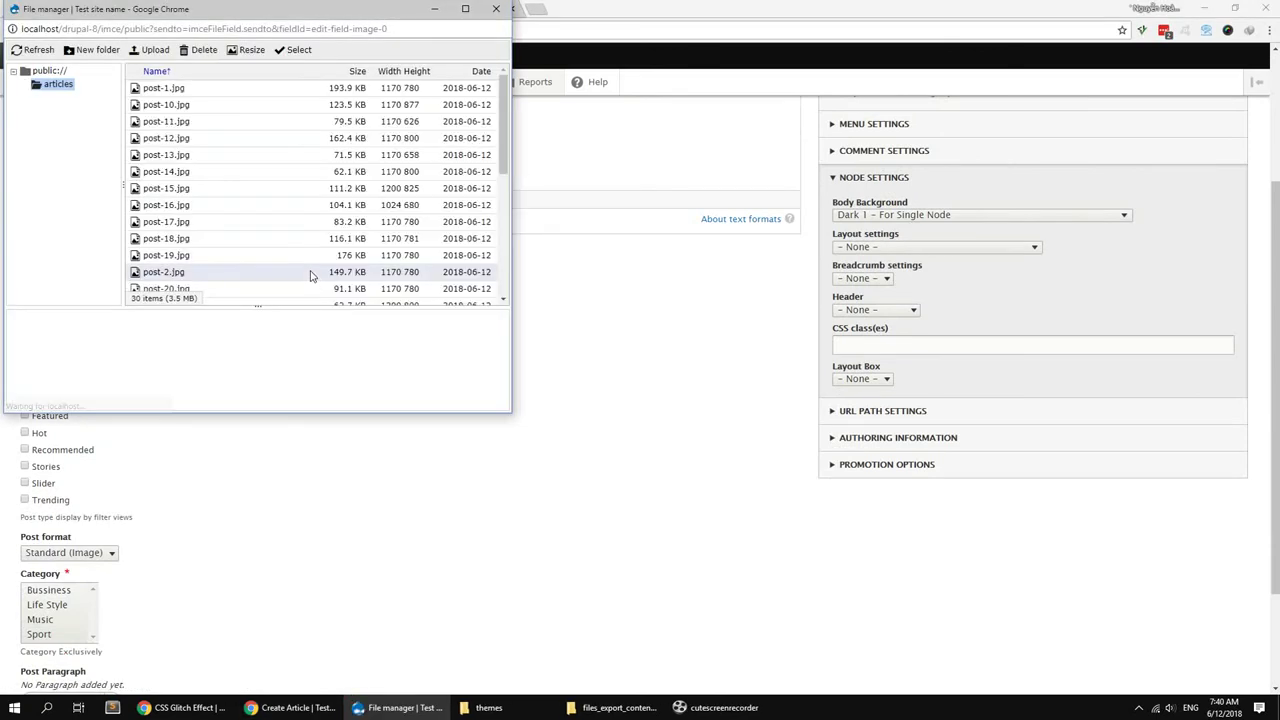
scroll(294, 251, "down", 3)
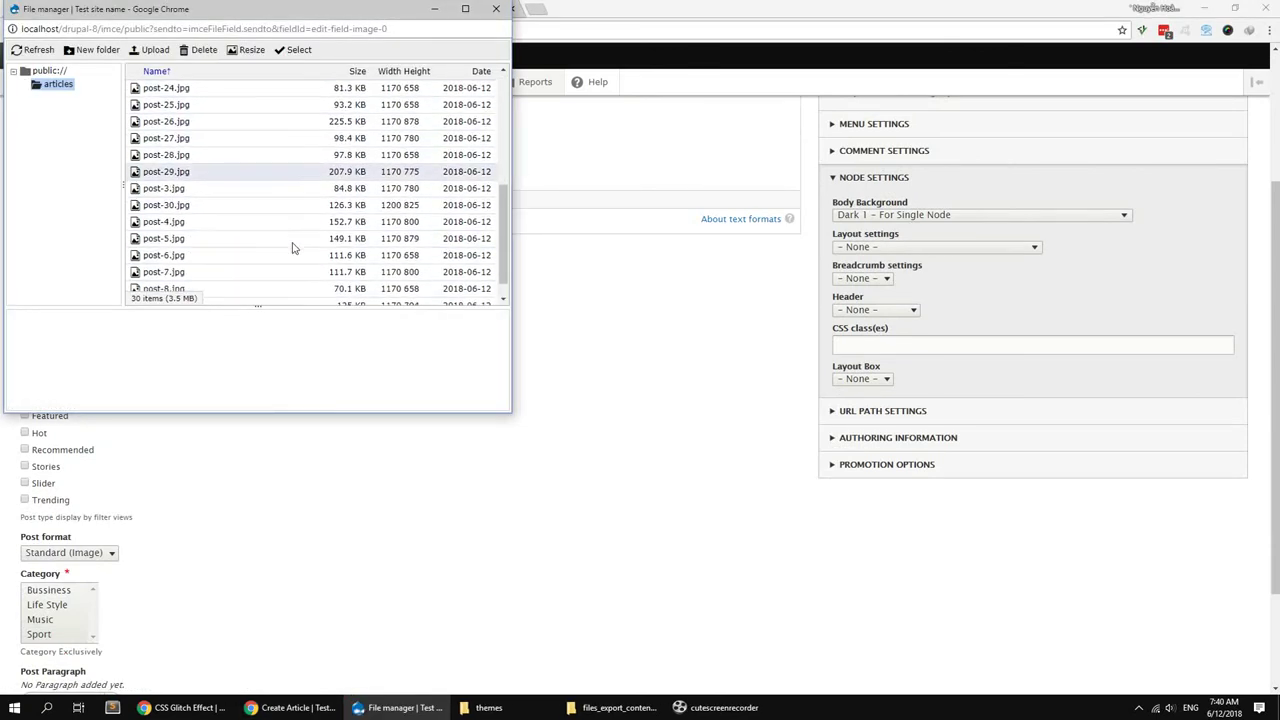
left_click(158, 71)
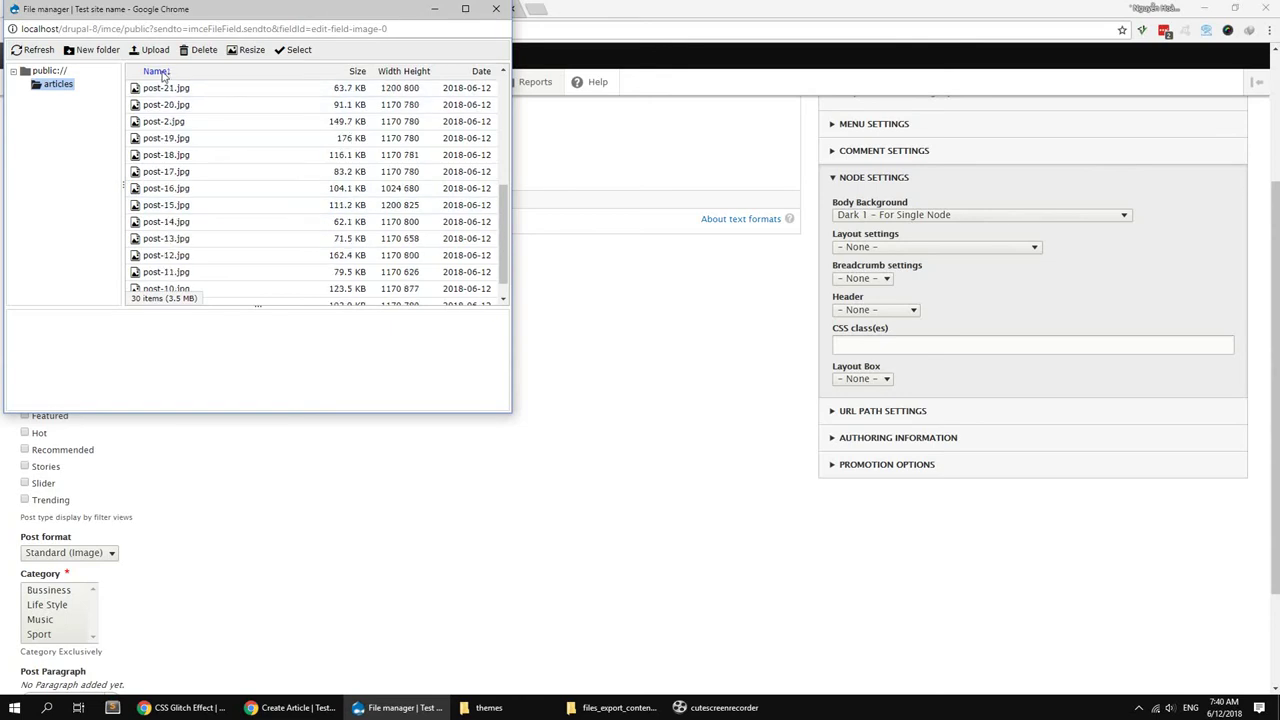
scroll(190, 160, "up", 5)
left_click(184, 156)
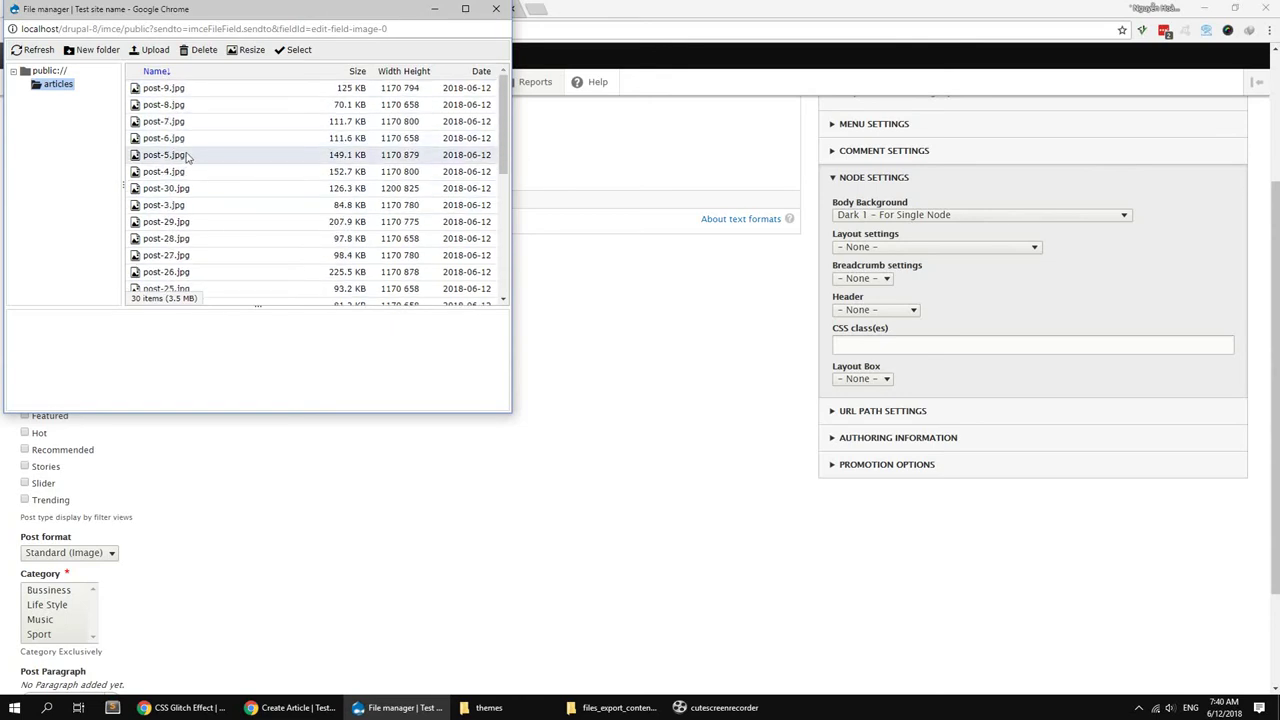
double_click(184, 156)
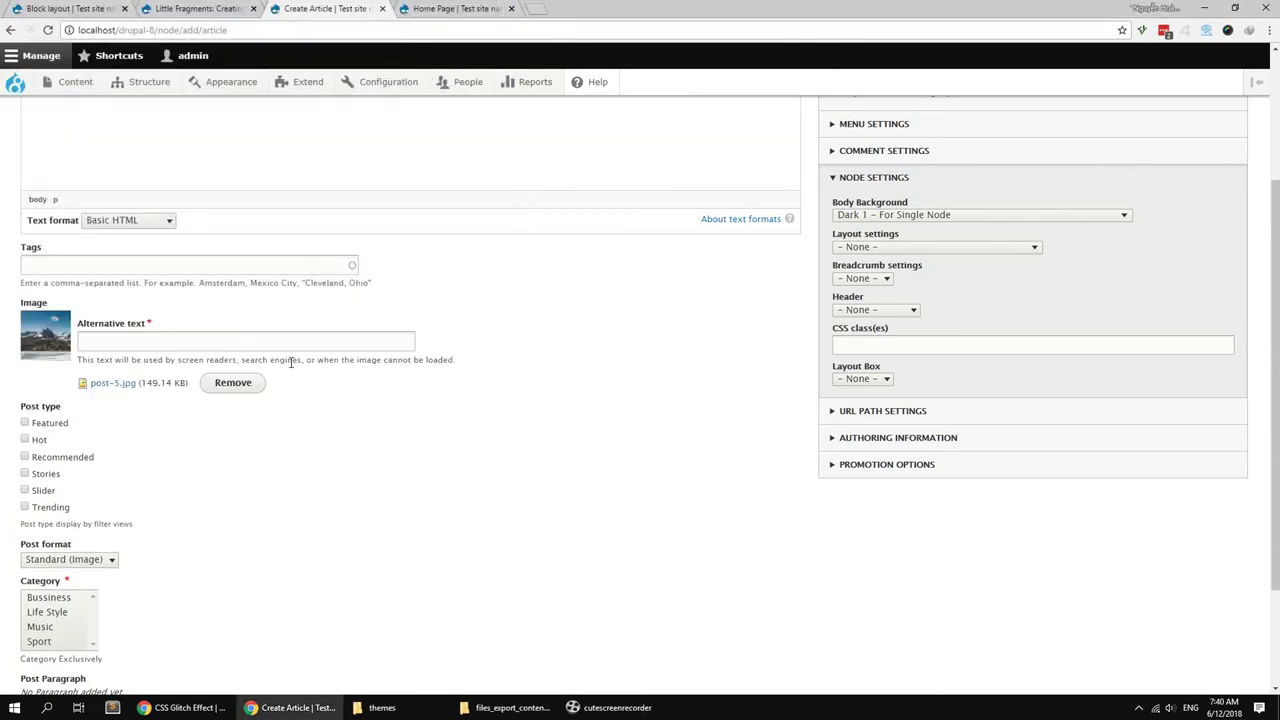
left_click(195, 337)
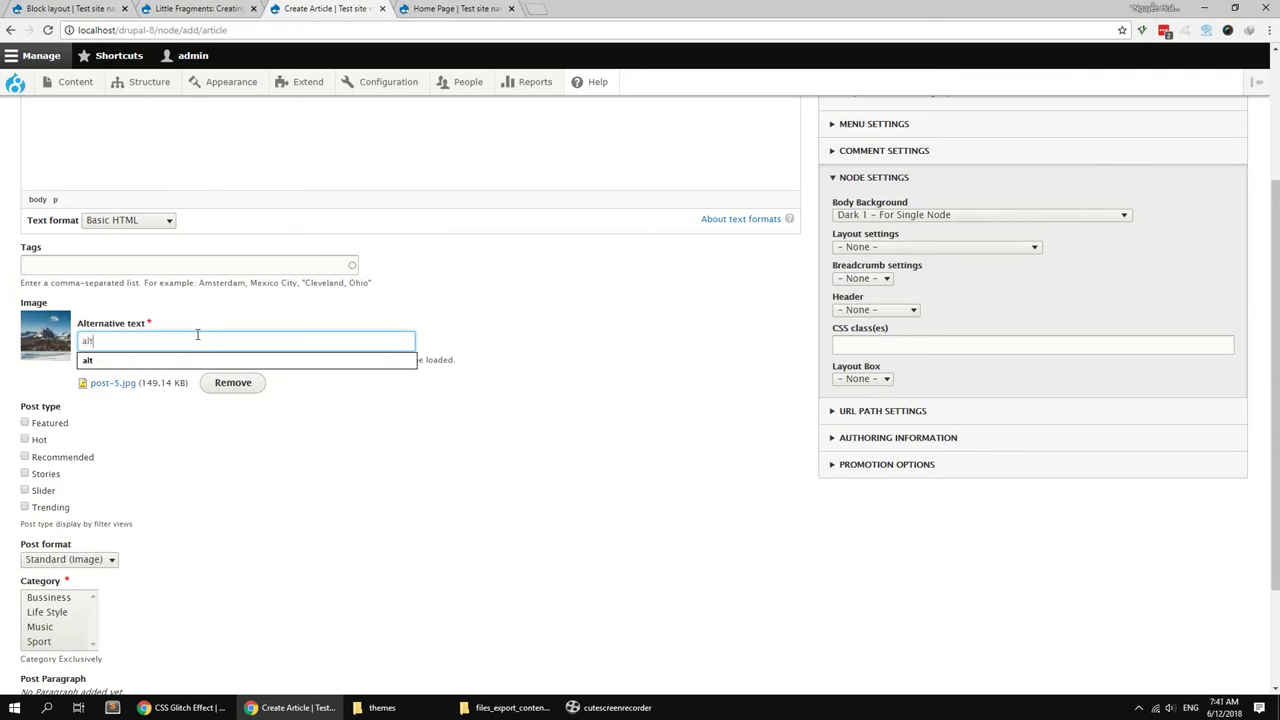
Step: Enable all six post types from Featured to Trending for the article and assign it to the Music category
left_click(52, 429)
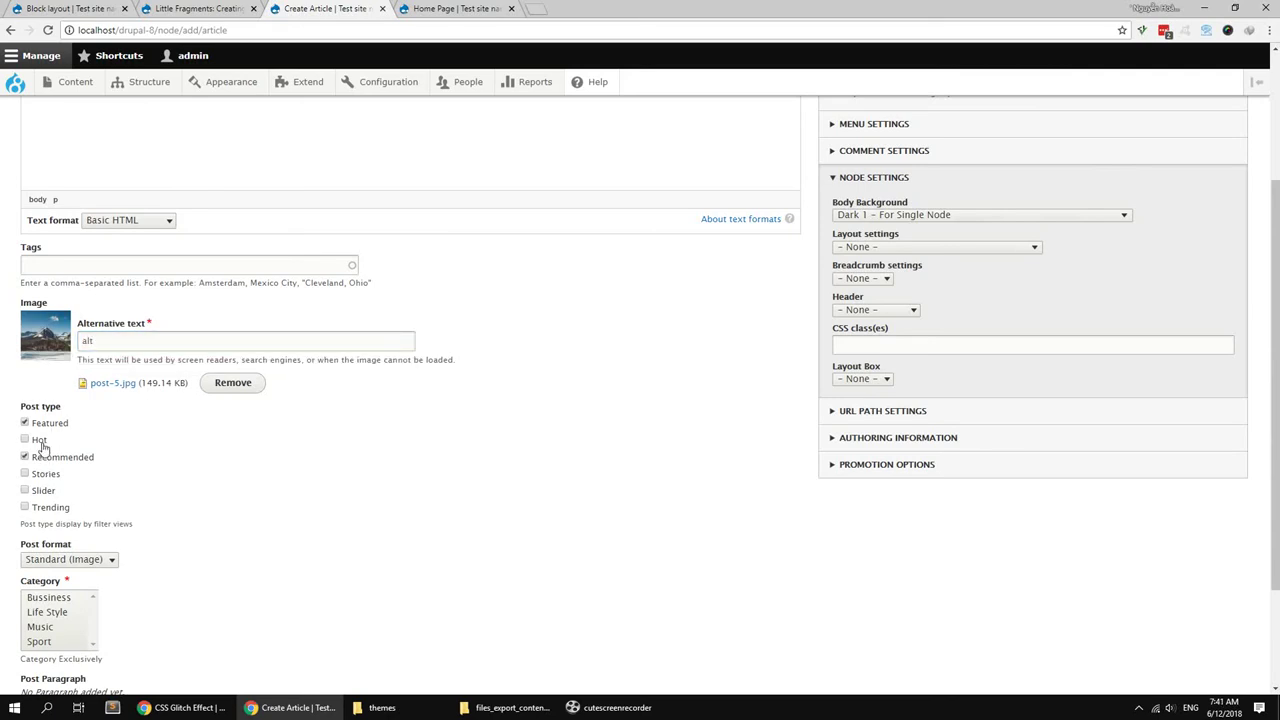
left_click(42, 510)
scroll(50, 500, "down", 3)
left_click(52, 485)
Step: Add a Gallery paragraph containing the images post-5.jpg, post-30.jpg, post-29.jpg and post-28.jpg
left_click(113, 565)
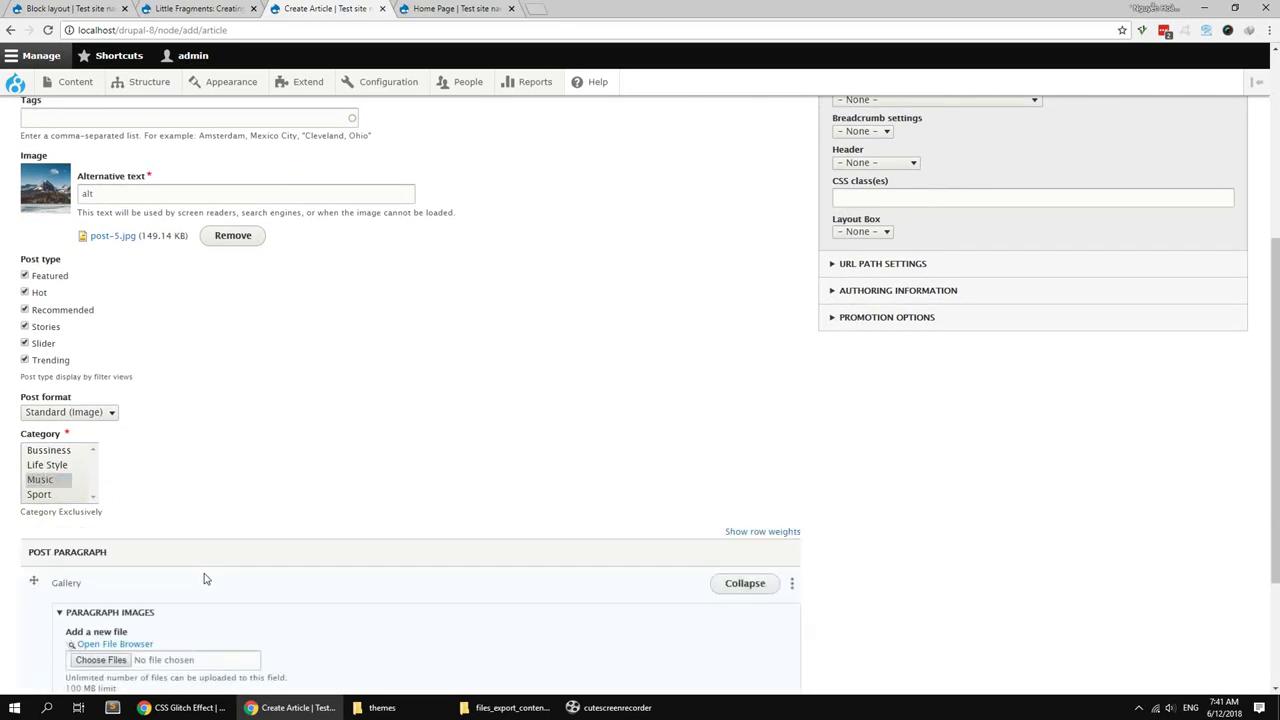
left_click(140, 512)
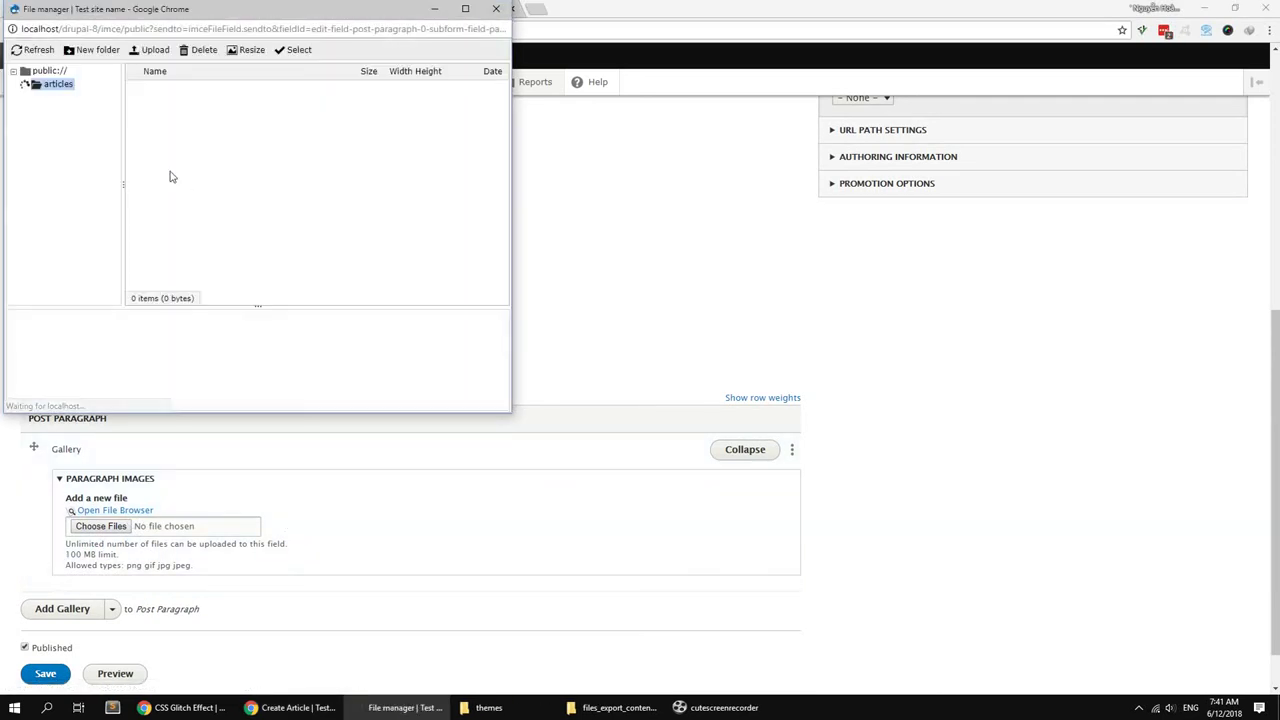
left_click(163, 155)
left_click(165, 188, "ctrl")
left_click(165, 221, "ctrl")
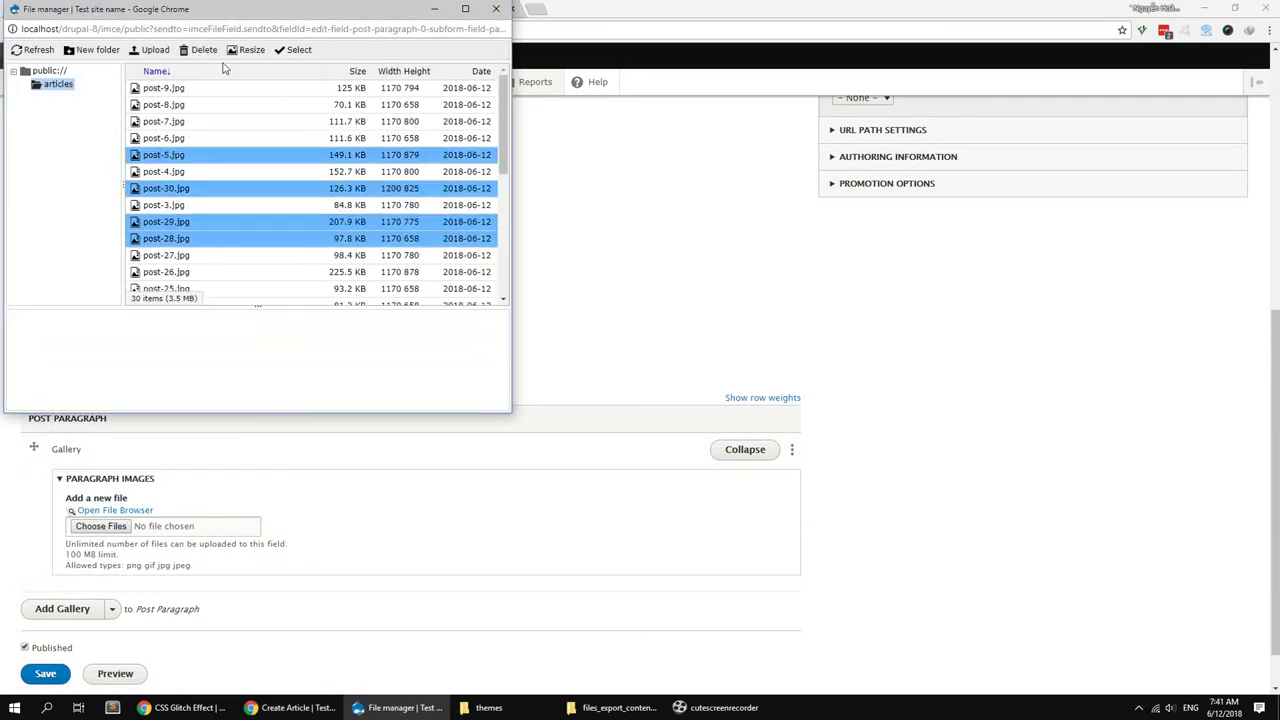
left_click(285, 50)
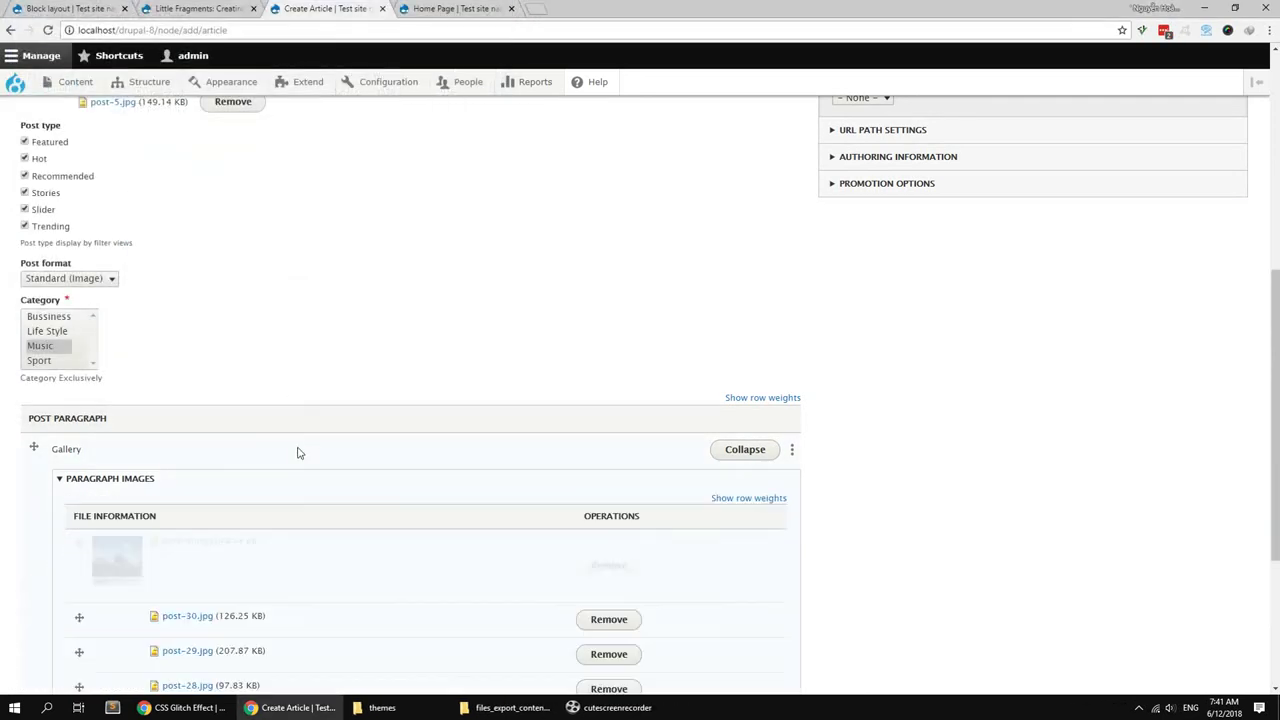
Step: Add a Text paragraph below the gallery and fill it with the copied clip-path paragraph
scroll(285, 453, "down", 5)
left_click(113, 559)
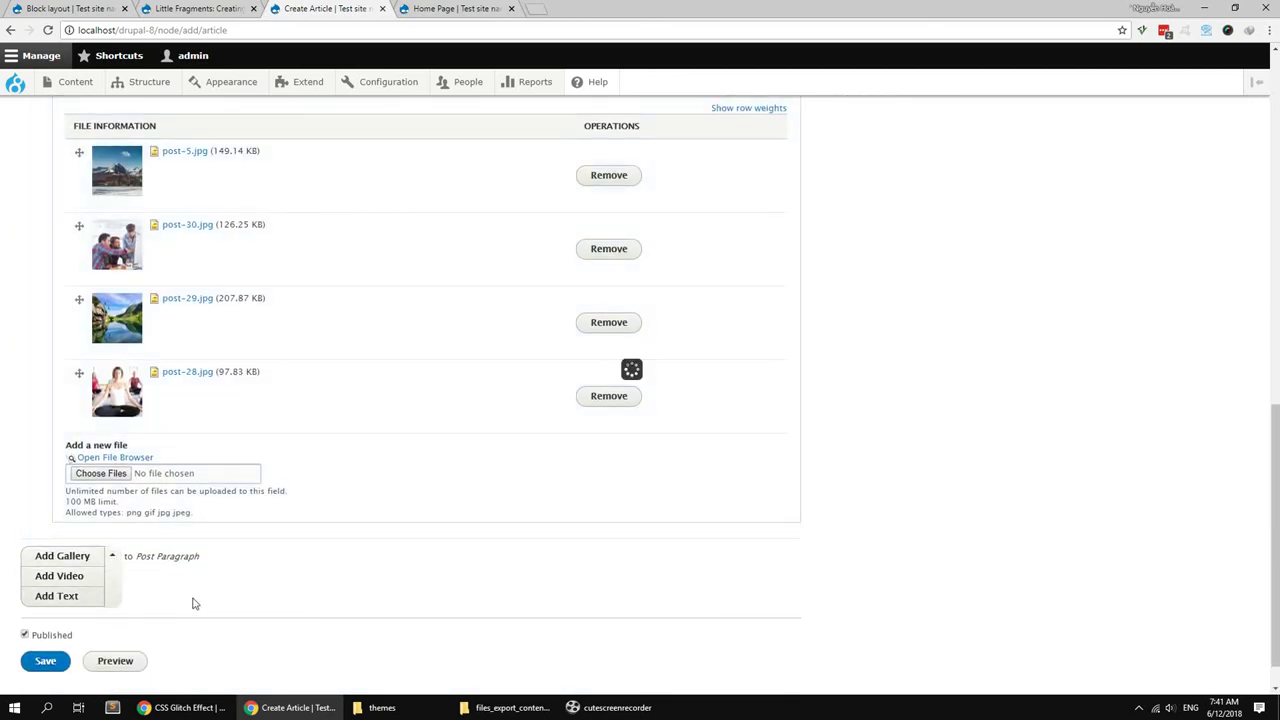
left_click(56, 596)
scroll(178, 453, "down", 3)
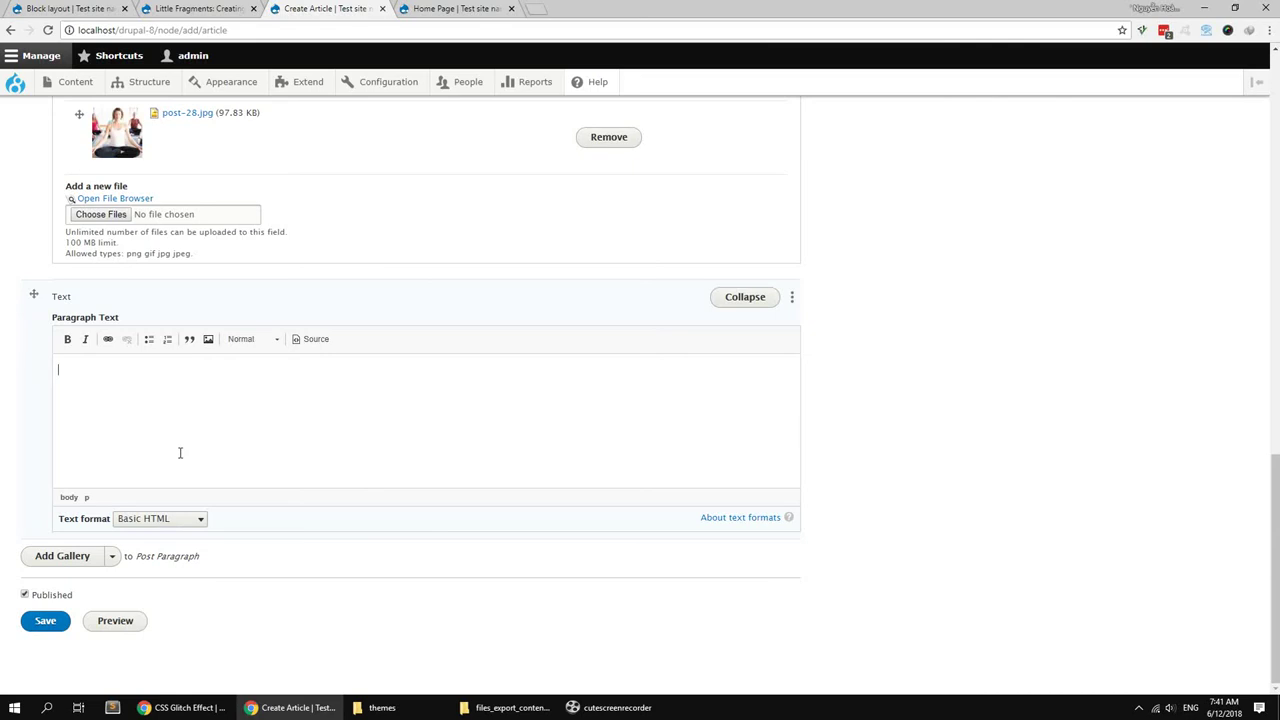
scroll(185, 465, "up", 1)
type("We wanted to experiment with this and recreate the effect using the clip-path property instead. Although it has less browser support (it doesn't work in IE or Edge), it allows for a more flexible usage since we can use percentage values and apply it to elements that are not necessarily positioned absolutely.")
scroll(160, 530, "down", 1)
Step: Review the filled-in form and save the Multi-Layer Page Reveal Effects article as published
scroll(130, 570, "up", 3)
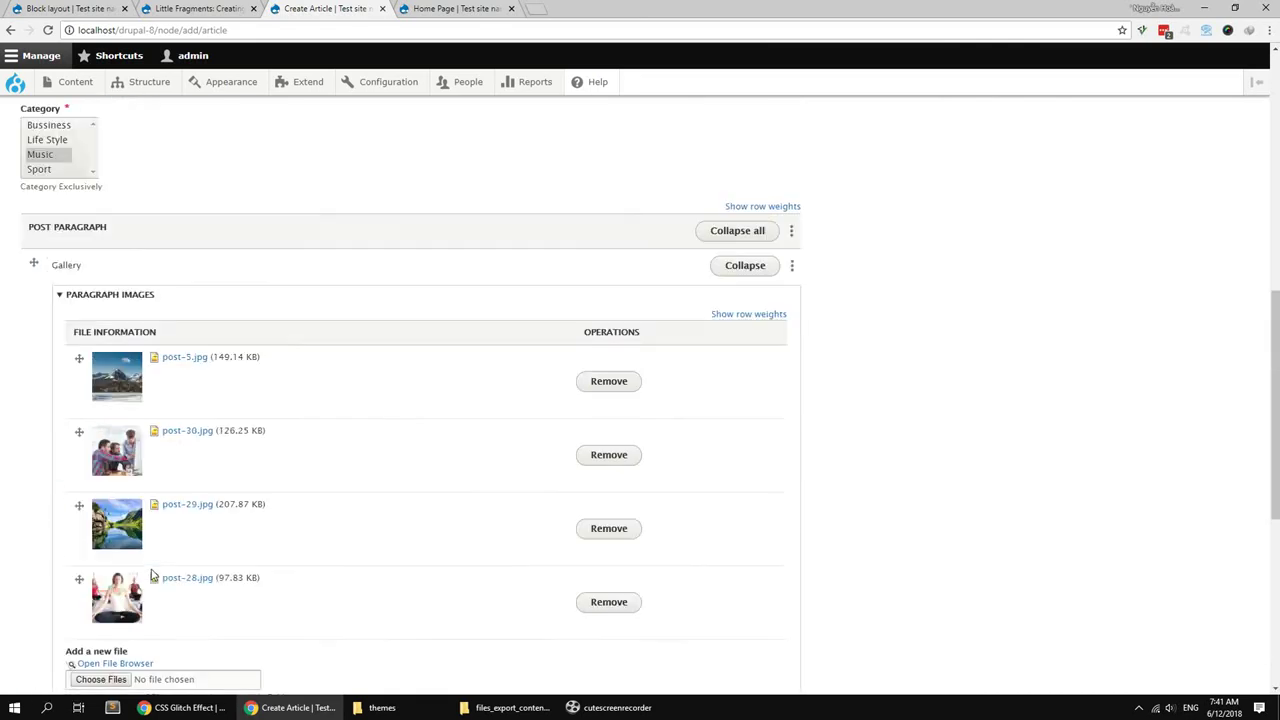
scroll(152, 573, "up", 5)
scroll(152, 574, "up", 3)
scroll(152, 574, "down", 10)
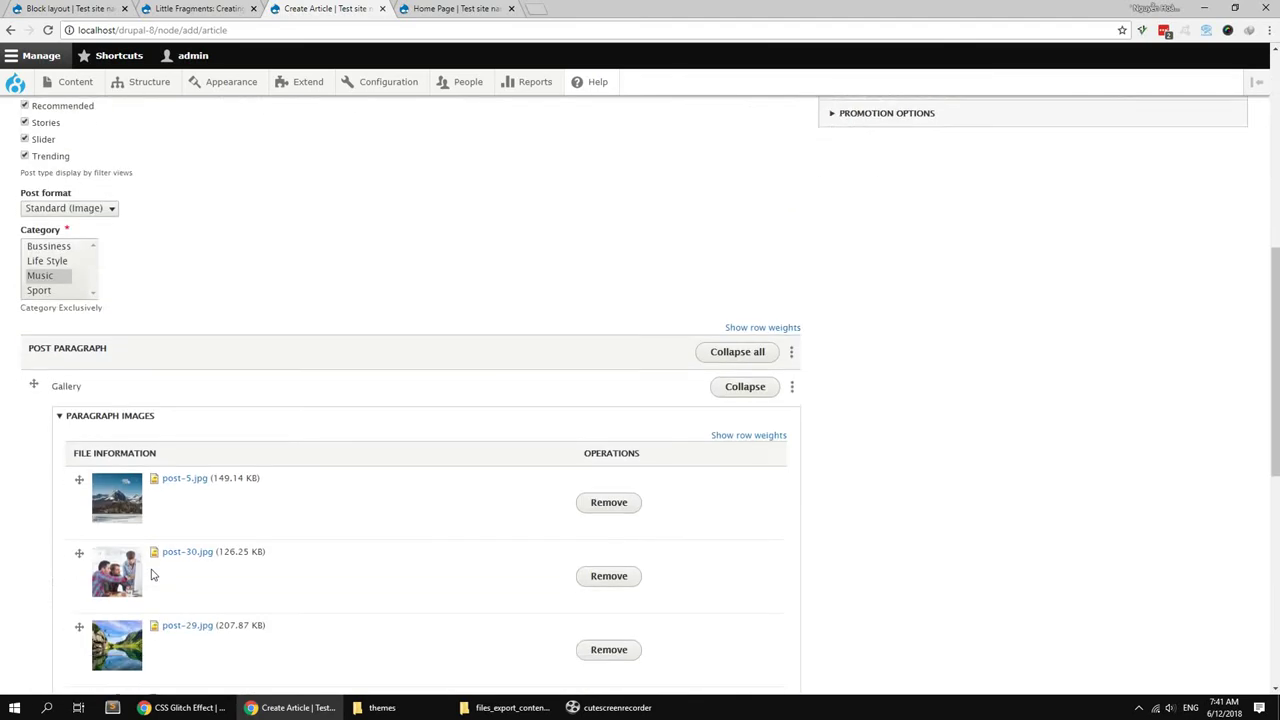
left_click(45, 621)
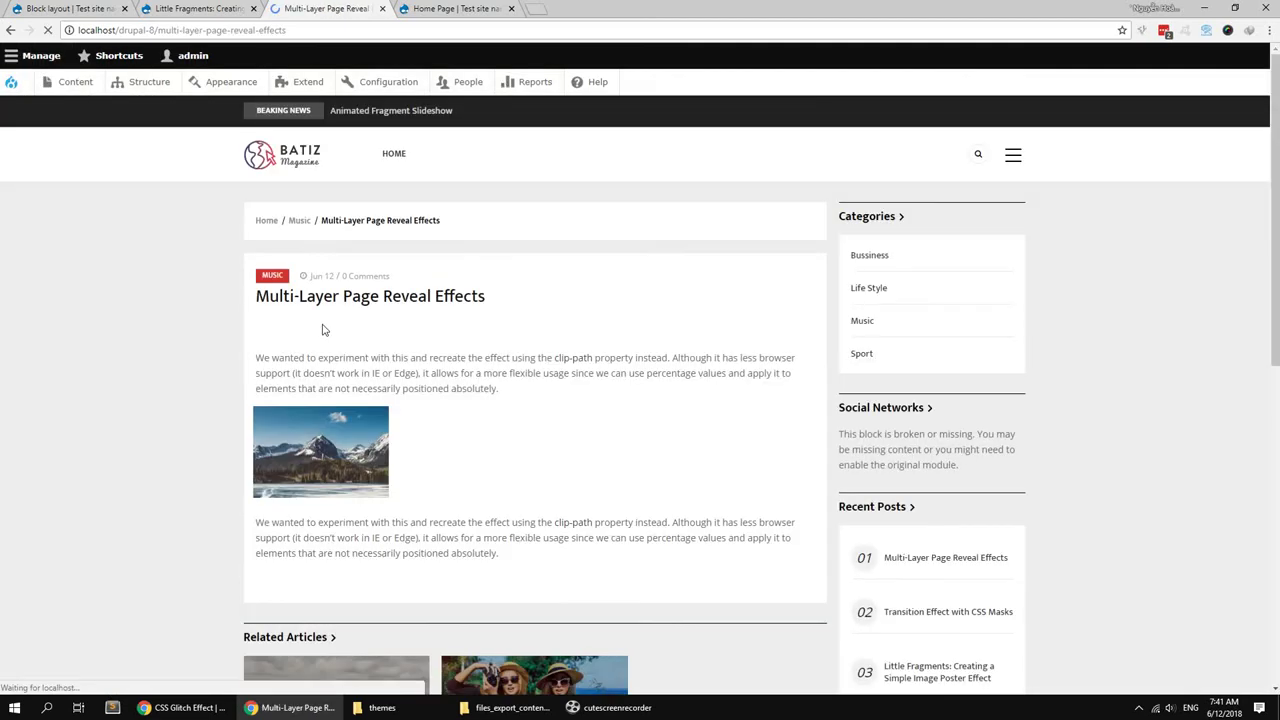
Step: Start another new article and title it "Animated Heat Distortion Effects with WebGL", copying the headline from the Codrops tutorials list
mouse_move(75, 82)
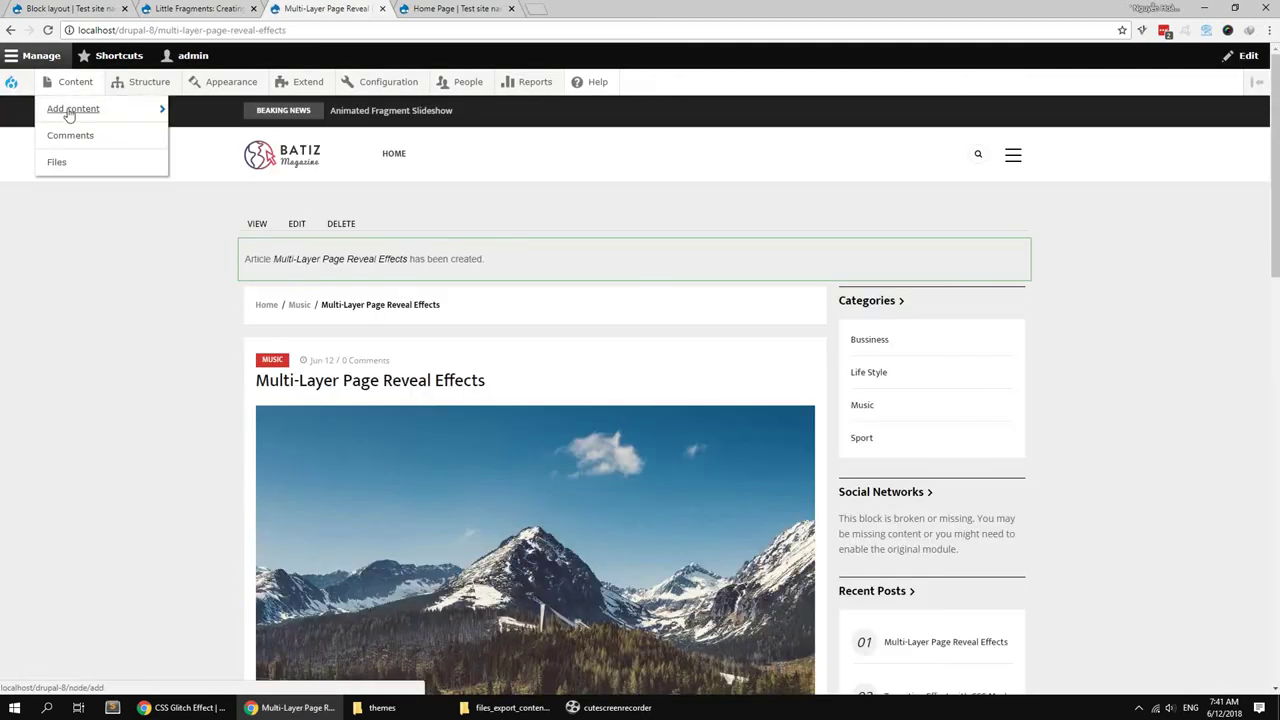
mouse_move(73, 108)
left_click(191, 110)
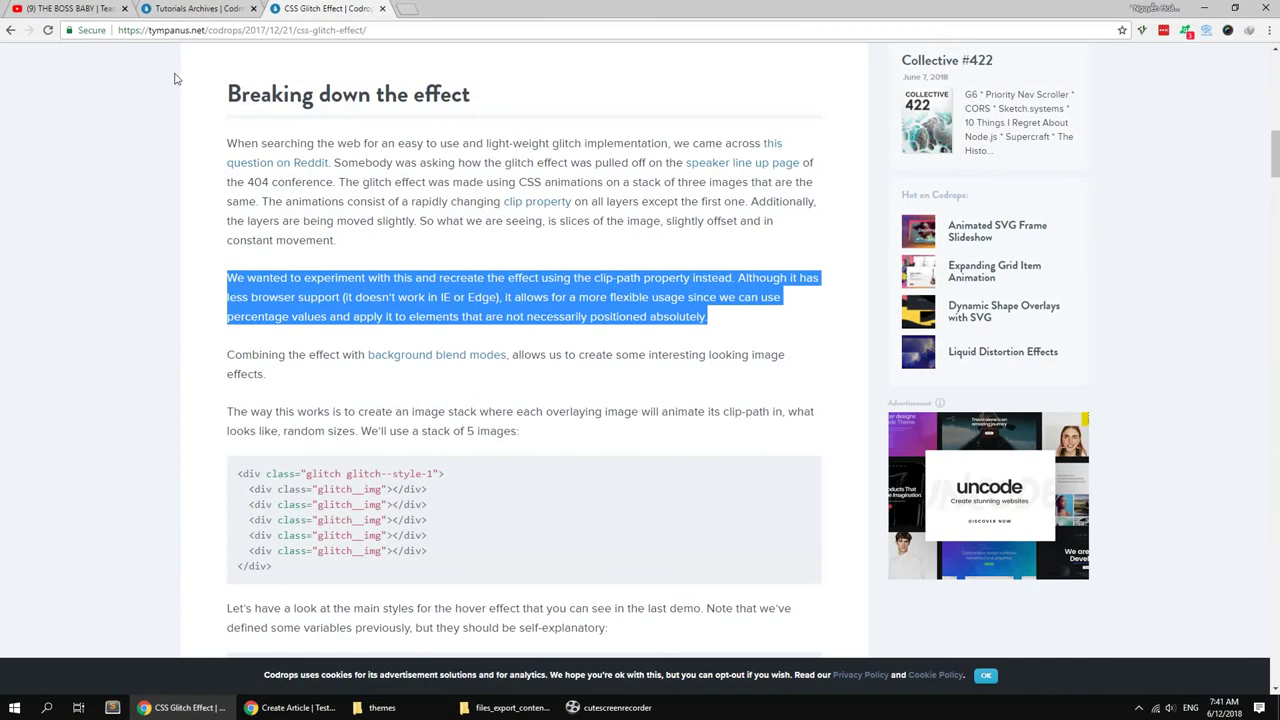
left_click(180, 10)
left_click_drag(800, 391, 546, 386)
key("ctrl+c")
left_click(290, 707)
left_click(101, 198)
key("ctrl+v")
Step: Fill the body of the Animated Heat Distortion article with the highlighted clip-path paragraph from the Codrops CSS Glitch Effect page
left_click(219, 710)
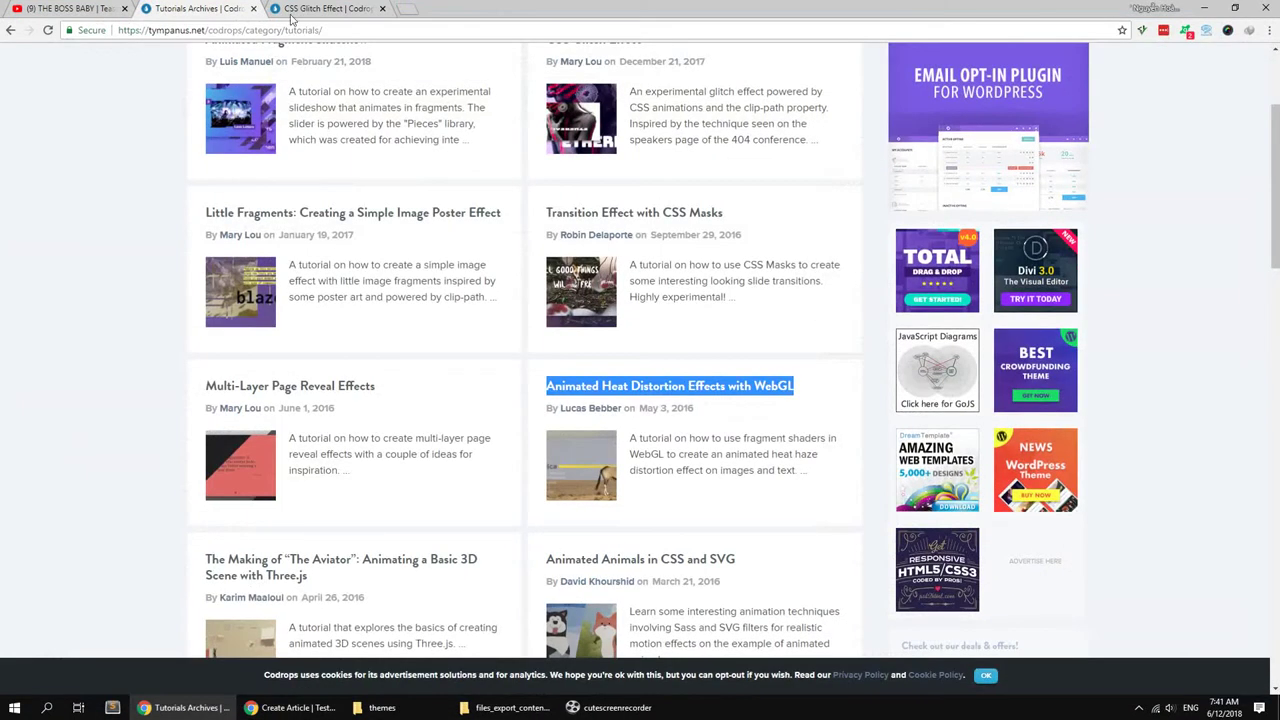
left_click(290, 10)
left_click(290, 707)
left_click(142, 312)
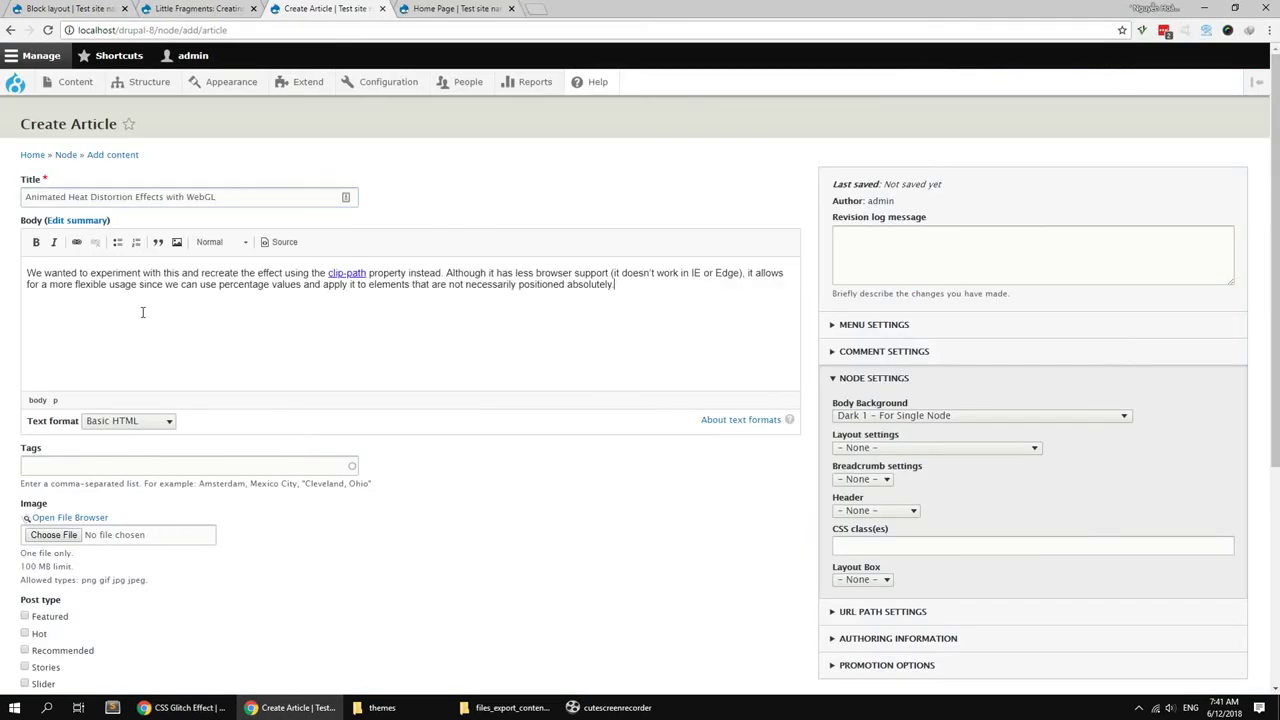
Step: Give the article the image post-6.jpg with alternative text "alt", all six post types and the Music category
scroll(243, 506, "down", 4)
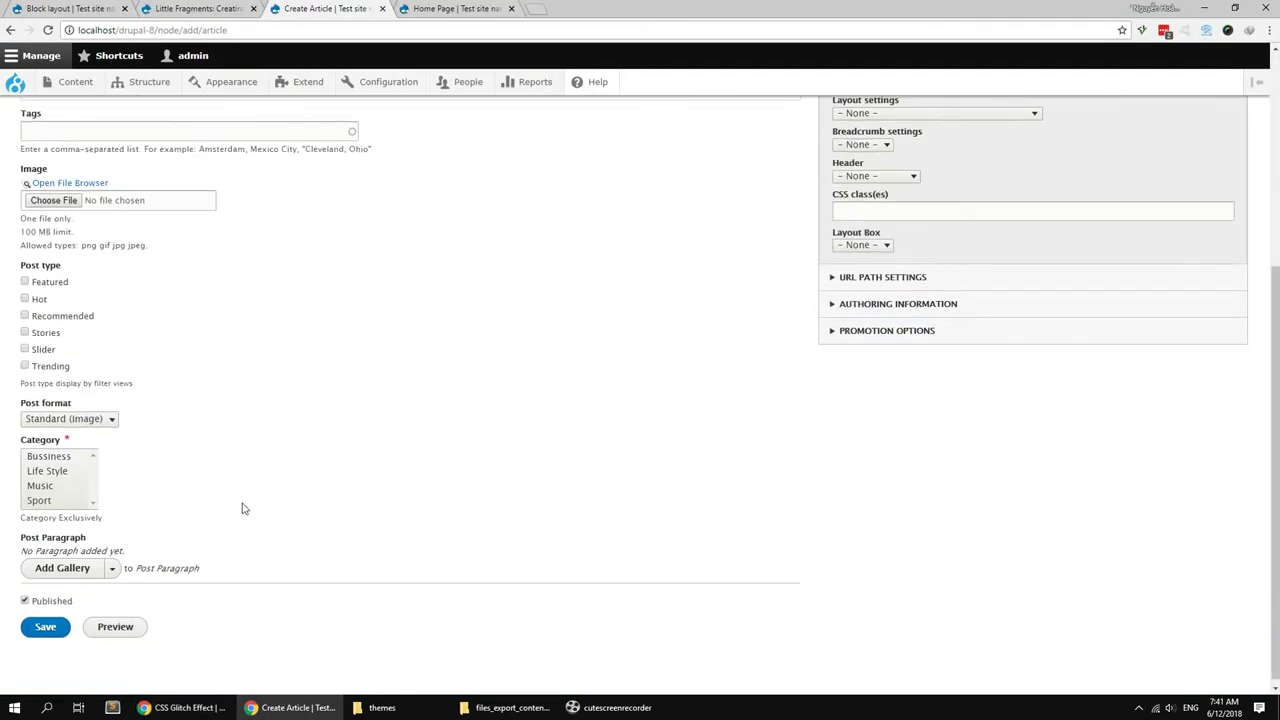
left_click(70, 179)
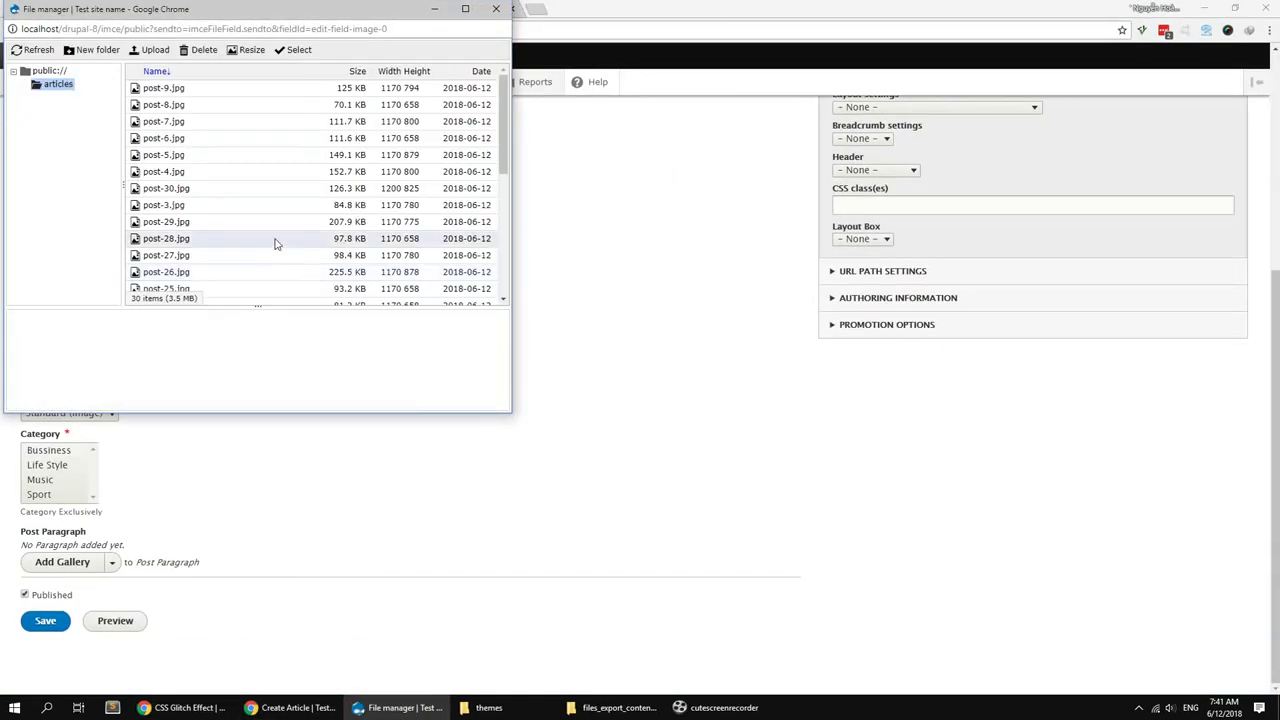
double_click(191, 140)
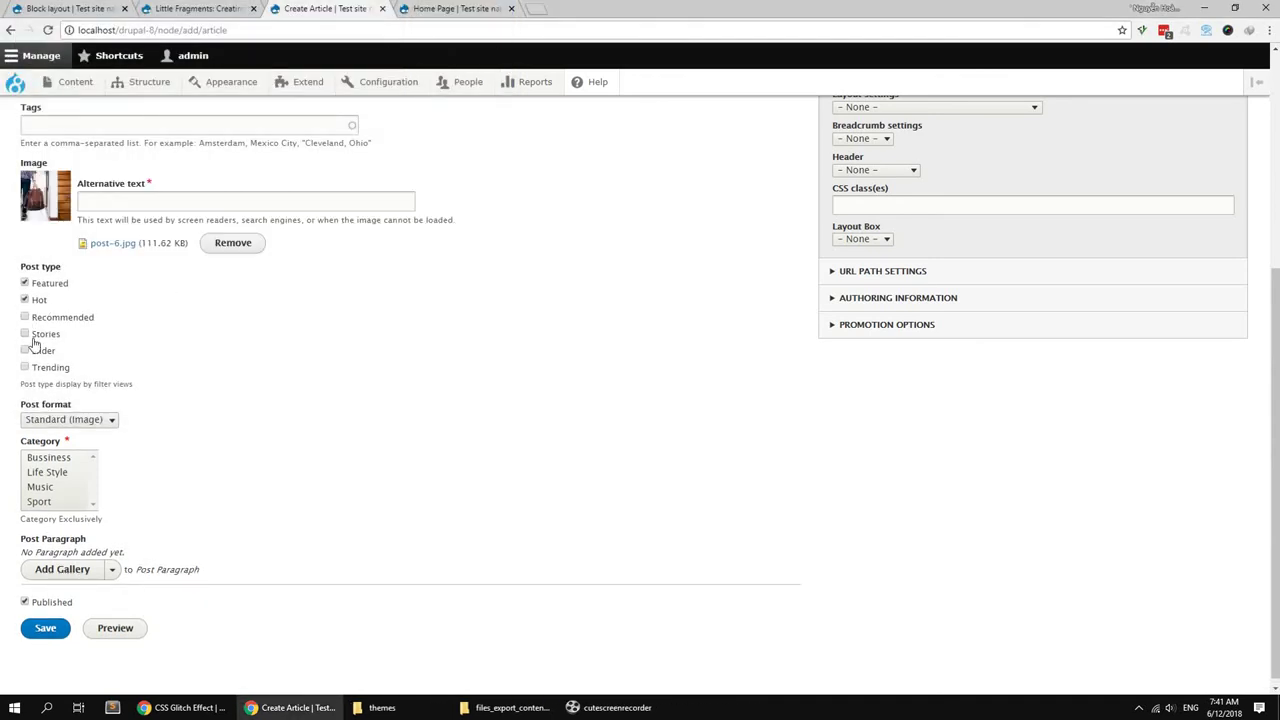
left_click(122, 206)
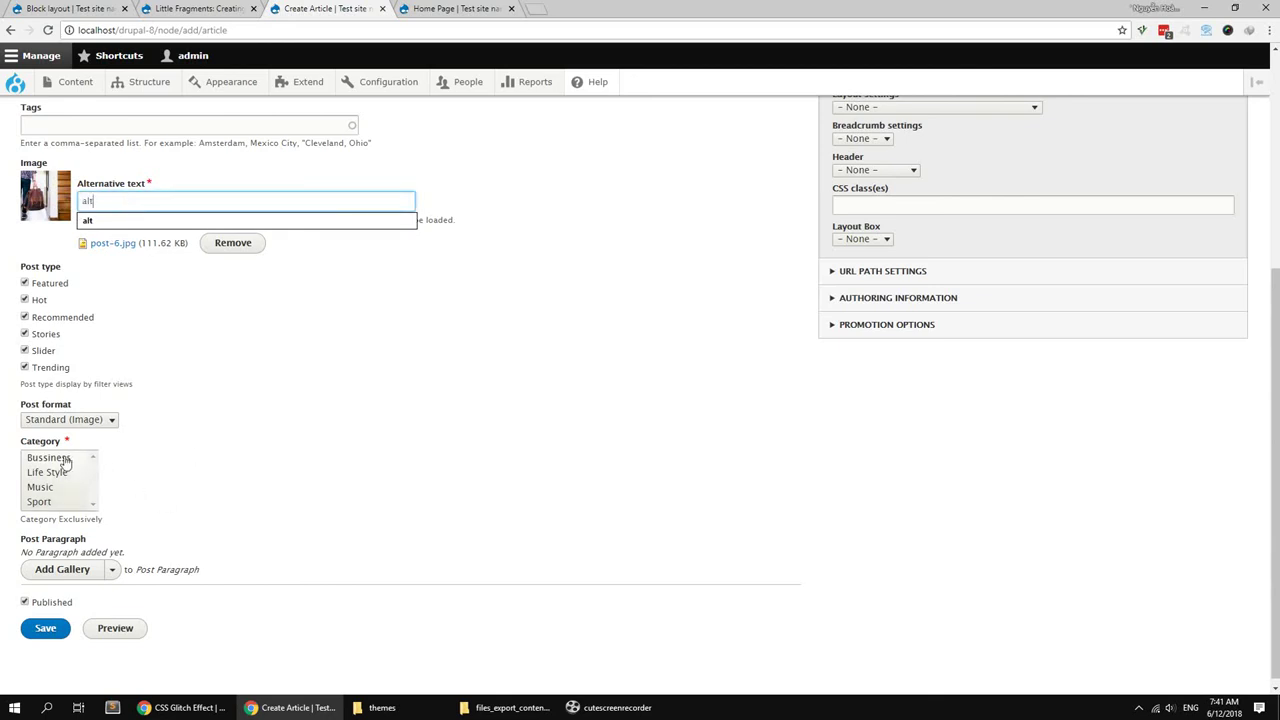
left_click(55, 487)
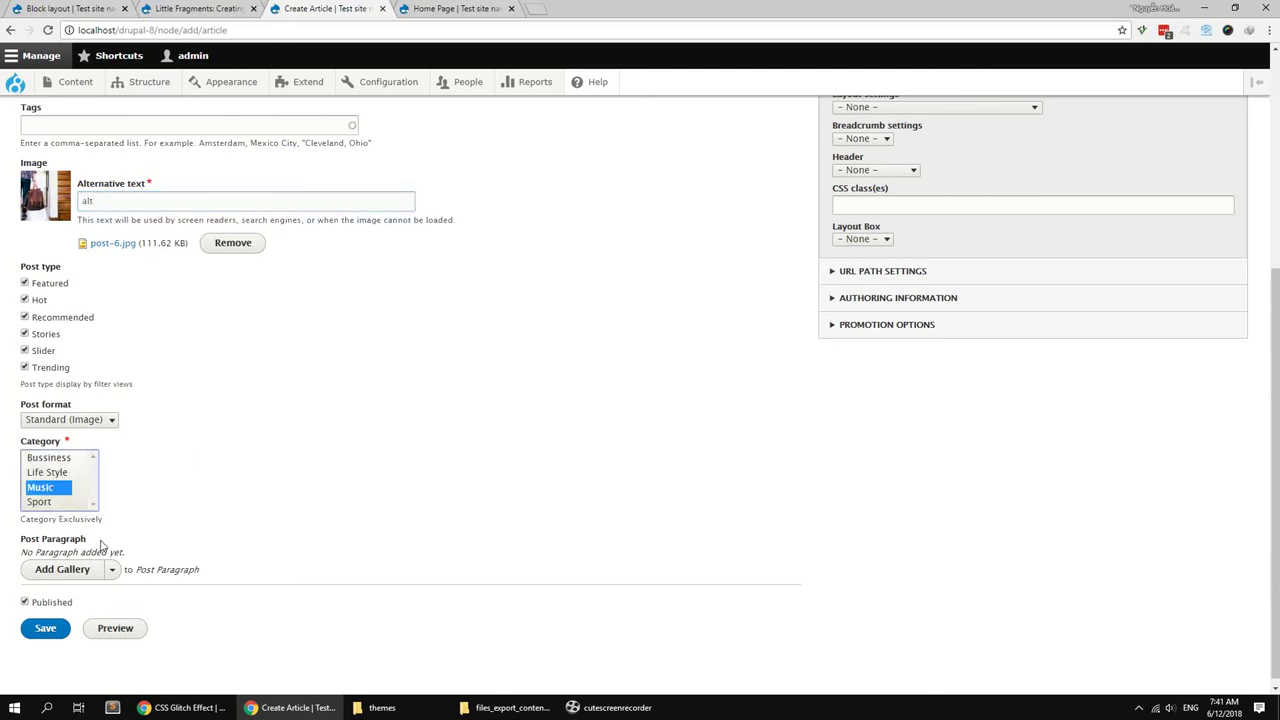
Step: Add a Gallery paragraph containing the images post-29.jpg, post-30.jpg, post-6.jpg and post-8.jpg
left_click(112, 565)
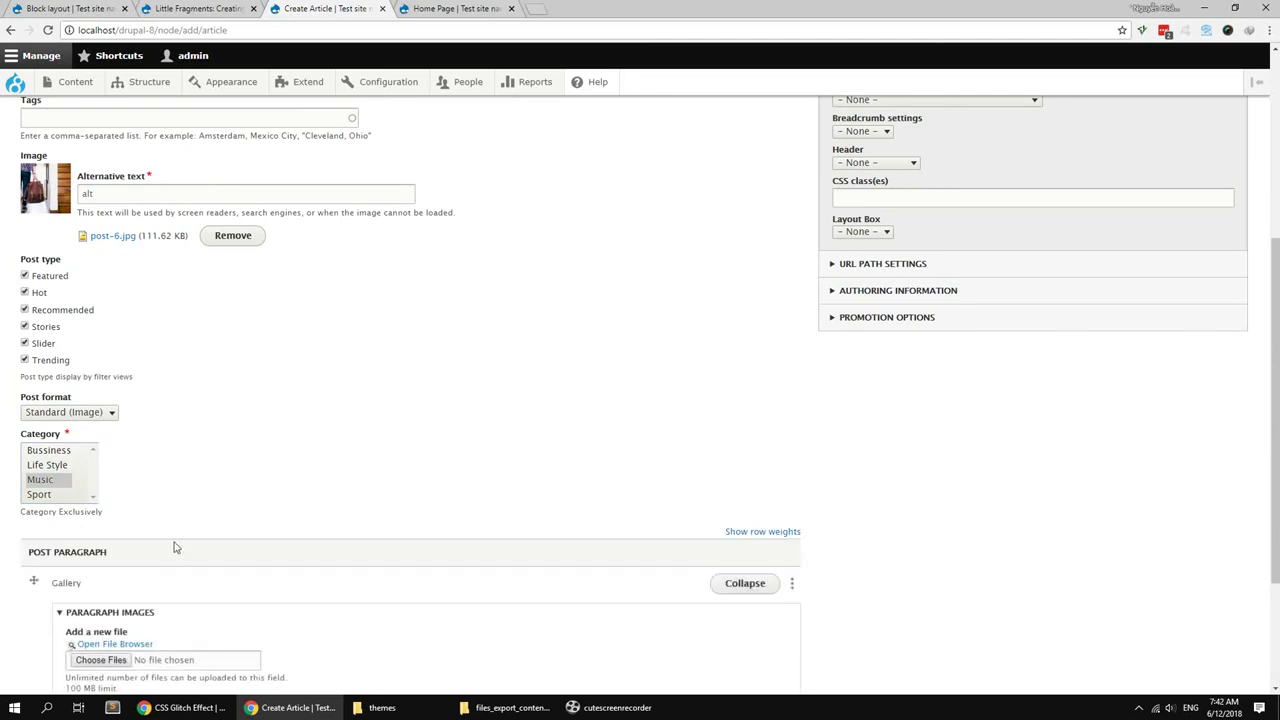
scroll(140, 490, "down", 2)
left_click(130, 459)
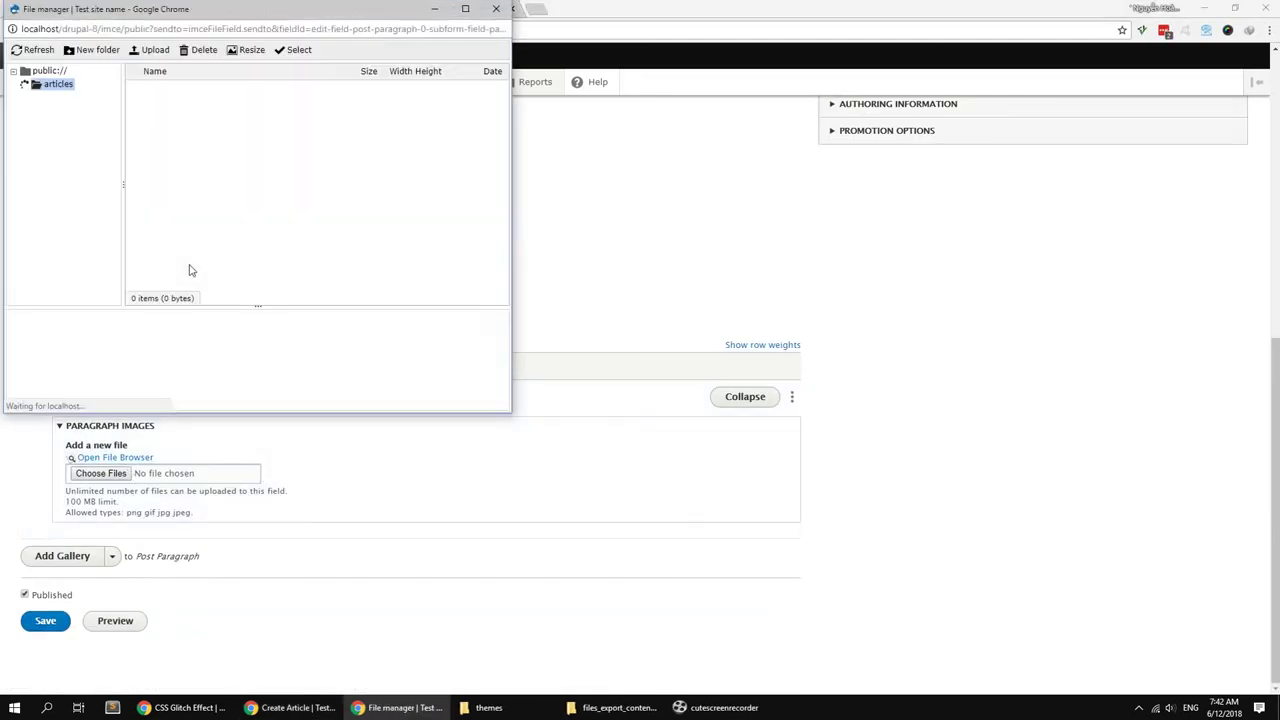
left_click(184, 224)
left_click(185, 188, "ctrl")
left_click(197, 138, "ctrl")
left_click(205, 105, "ctrl")
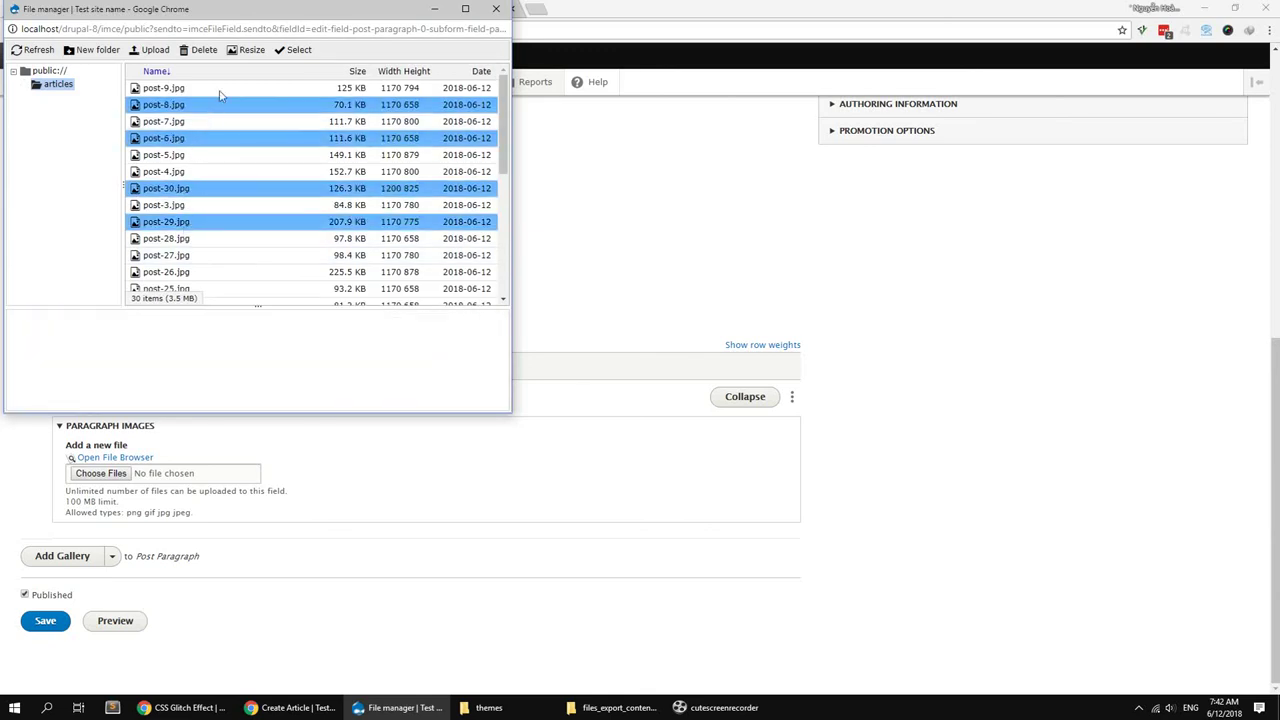
left_click(295, 51)
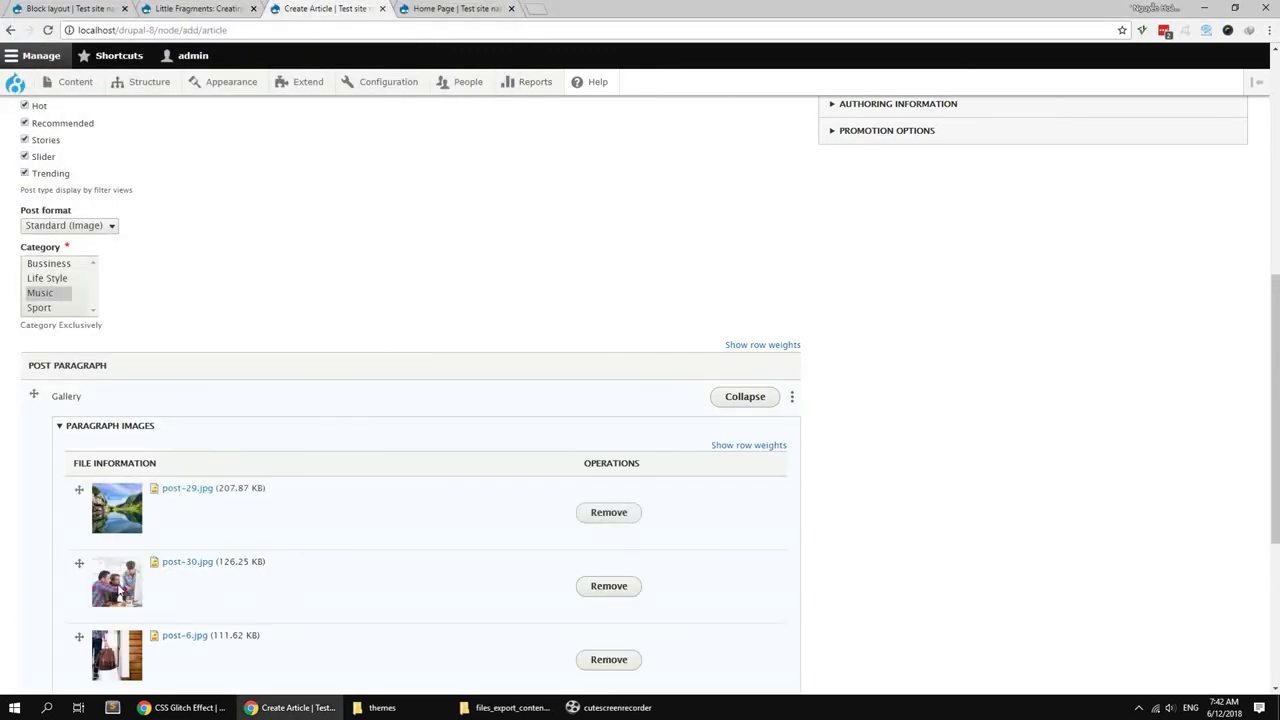
Step: Add a Text paragraph with the copied clip-path text and save the Animated Heat Distortion article as published
scroll(120, 580, "down", 4)
left_click(112, 556)
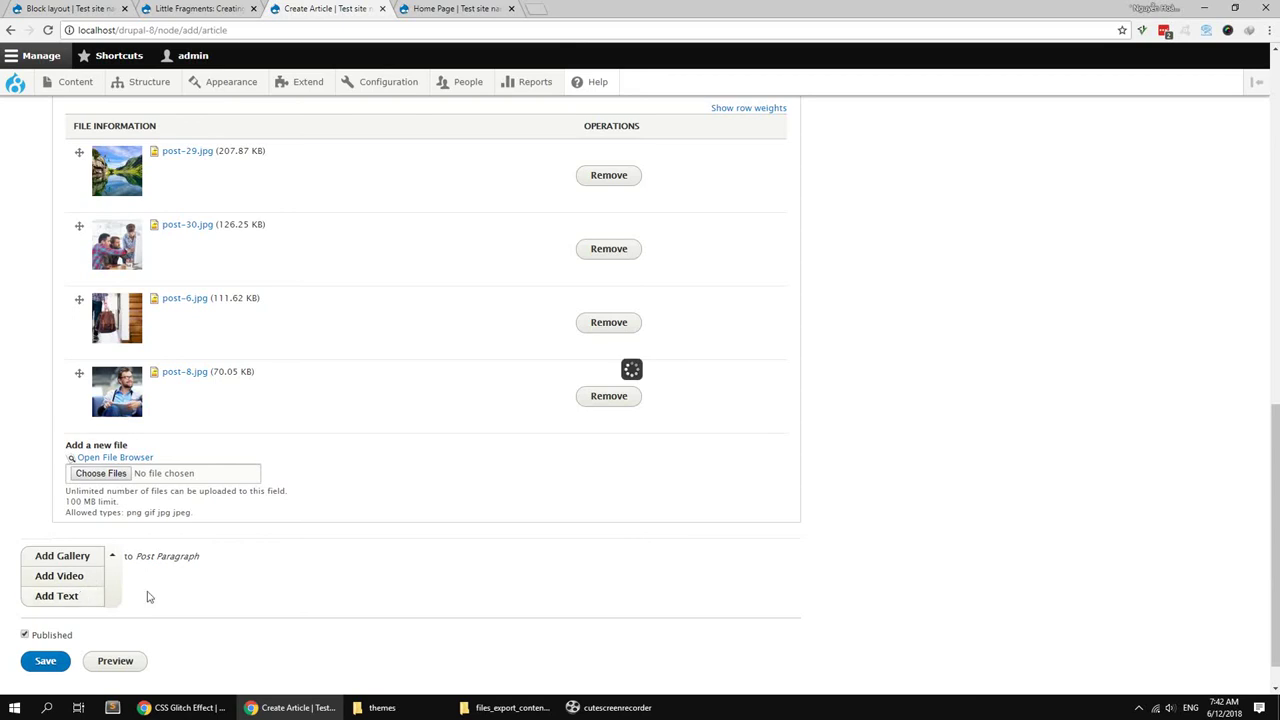
left_click(56, 595)
left_click(58, 645)
type("We wanted to experiment with this and recreate the effect using the clip-path property instead. Although it has less browser support (it doesn't work in IE or Edge), it allows for a more flexible usage since we can use percentage values and apply it to elements that are not necessarily positioned absolutely.")
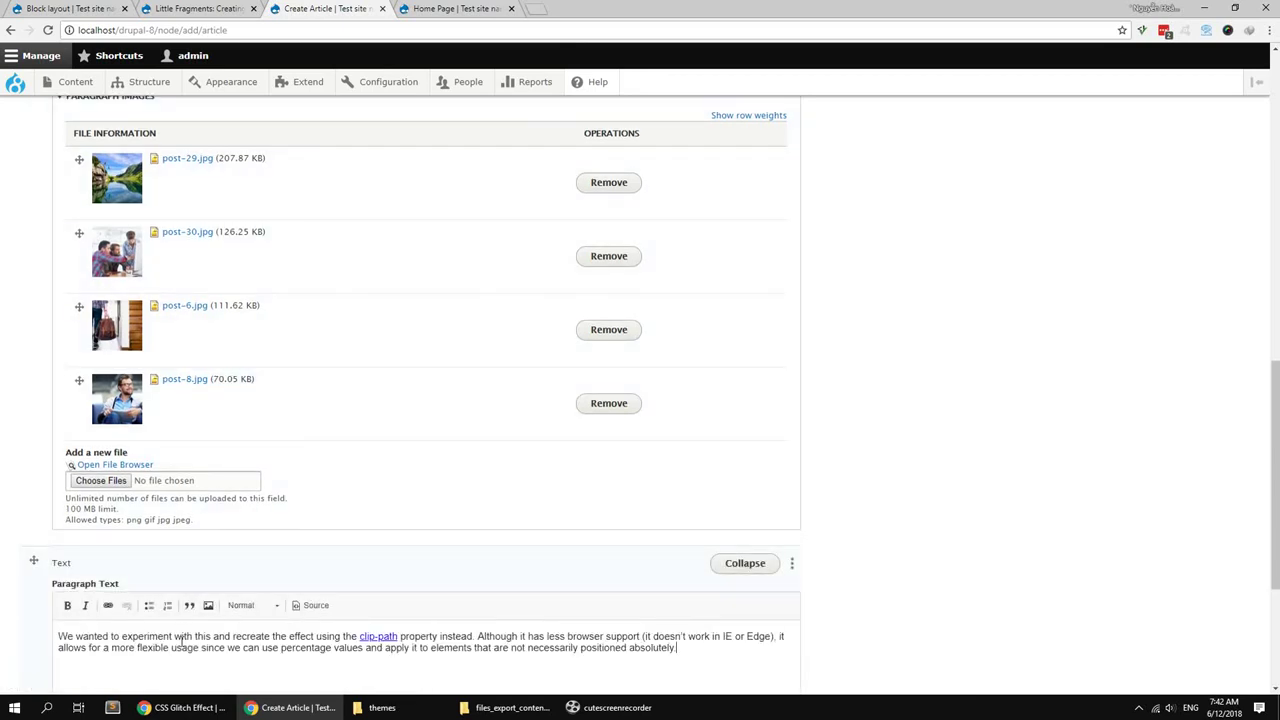
scroll(58, 645, "down", 3)
left_click(45, 622)
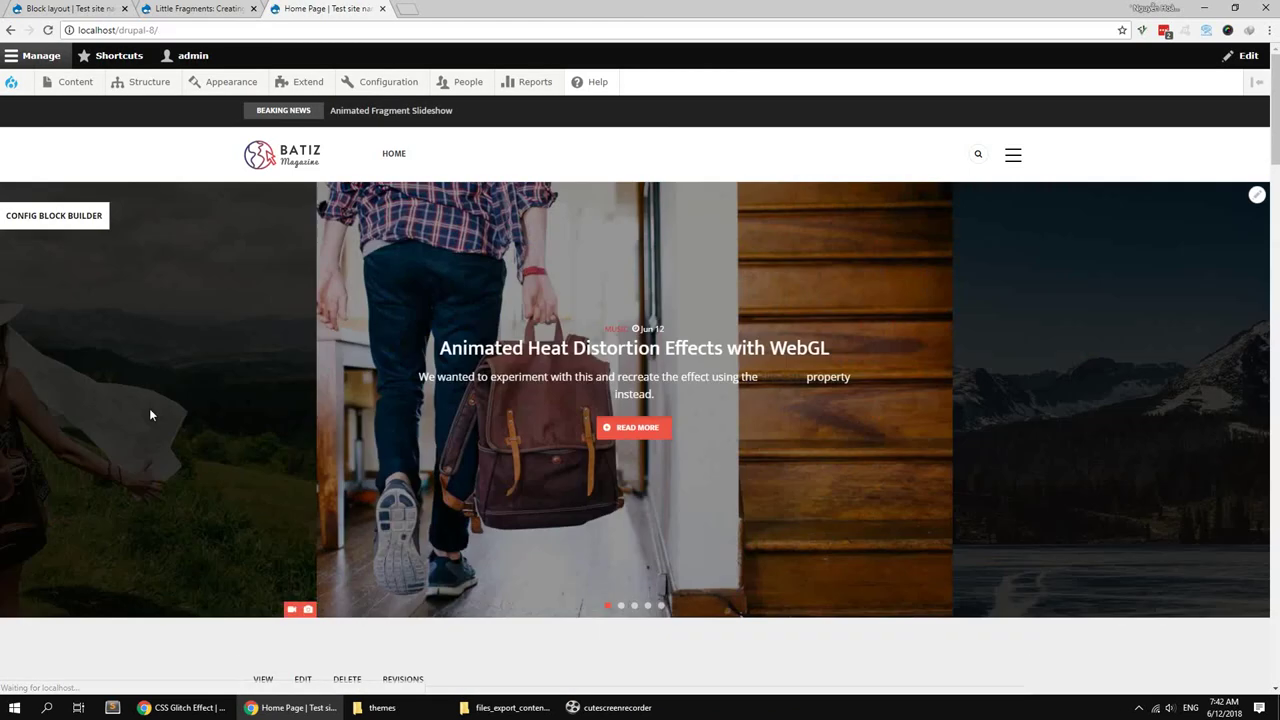
Step: Examine the site's home page from the slider down to the Business and Life Style sections
scroll(588, 441, "down", 5)
scroll(525, 459, "down", 5)
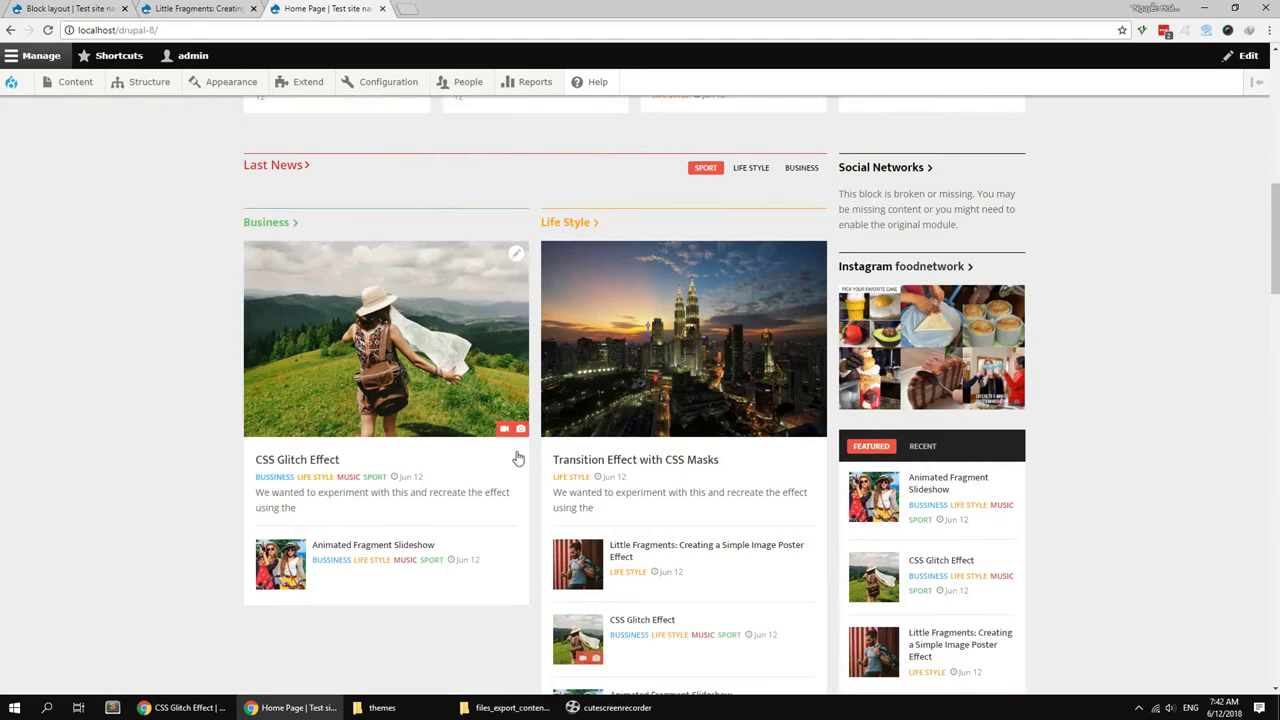
scroll(388, 400, "up", 2)
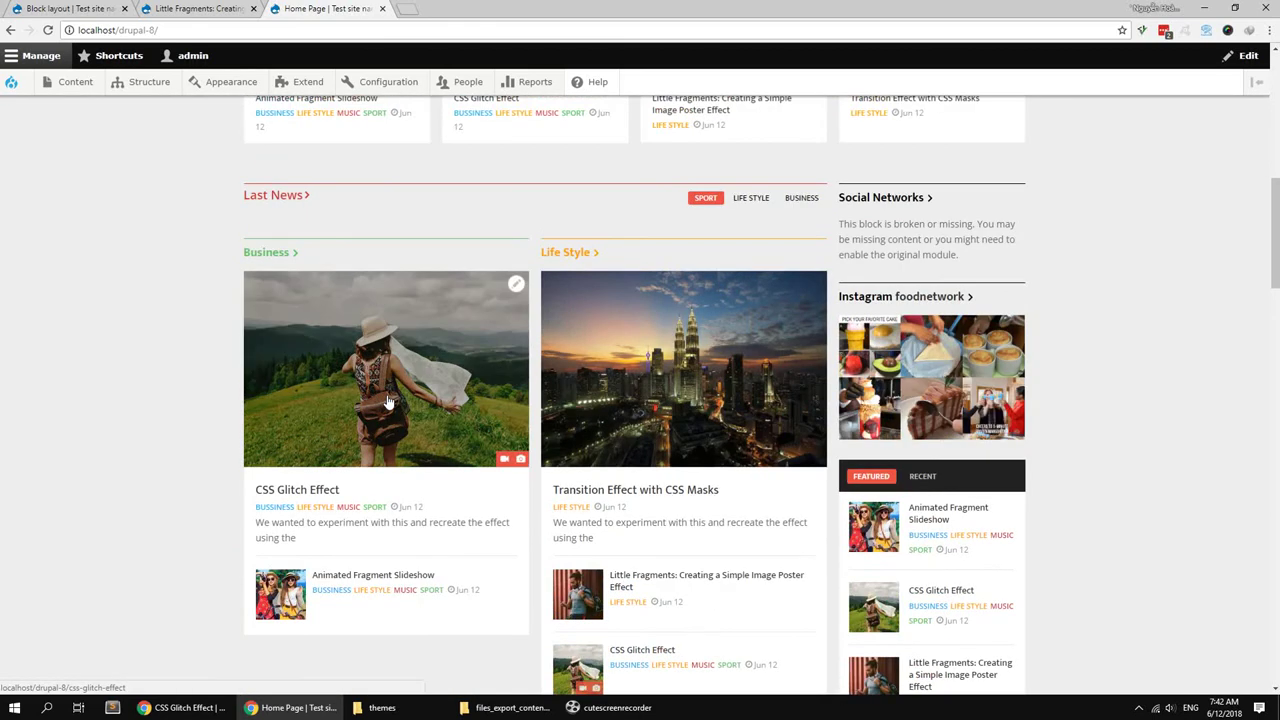
Step: Examine the home page sections from Business and Life Style down to the Start Your Website Today banner
scroll(388, 400, "down", 3)
scroll(388, 400, "up", 1)
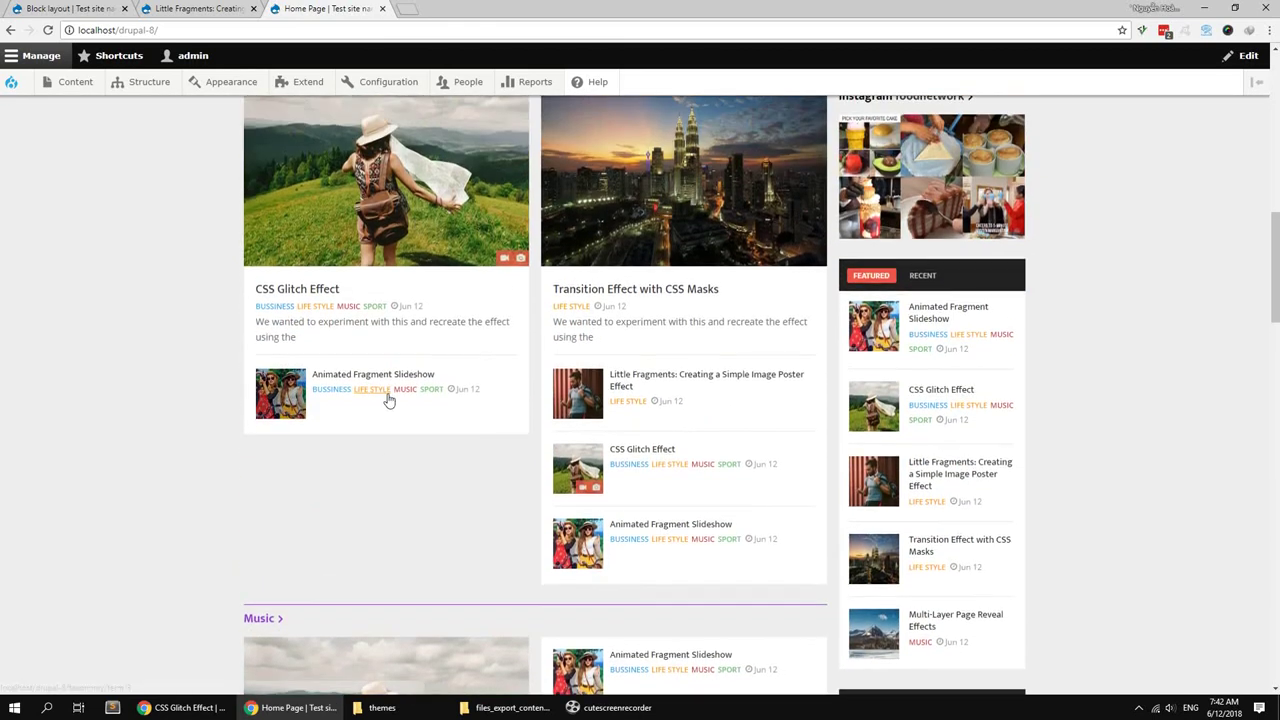
scroll(388, 400, "down", 5)
scroll(388, 400, "up", 1)
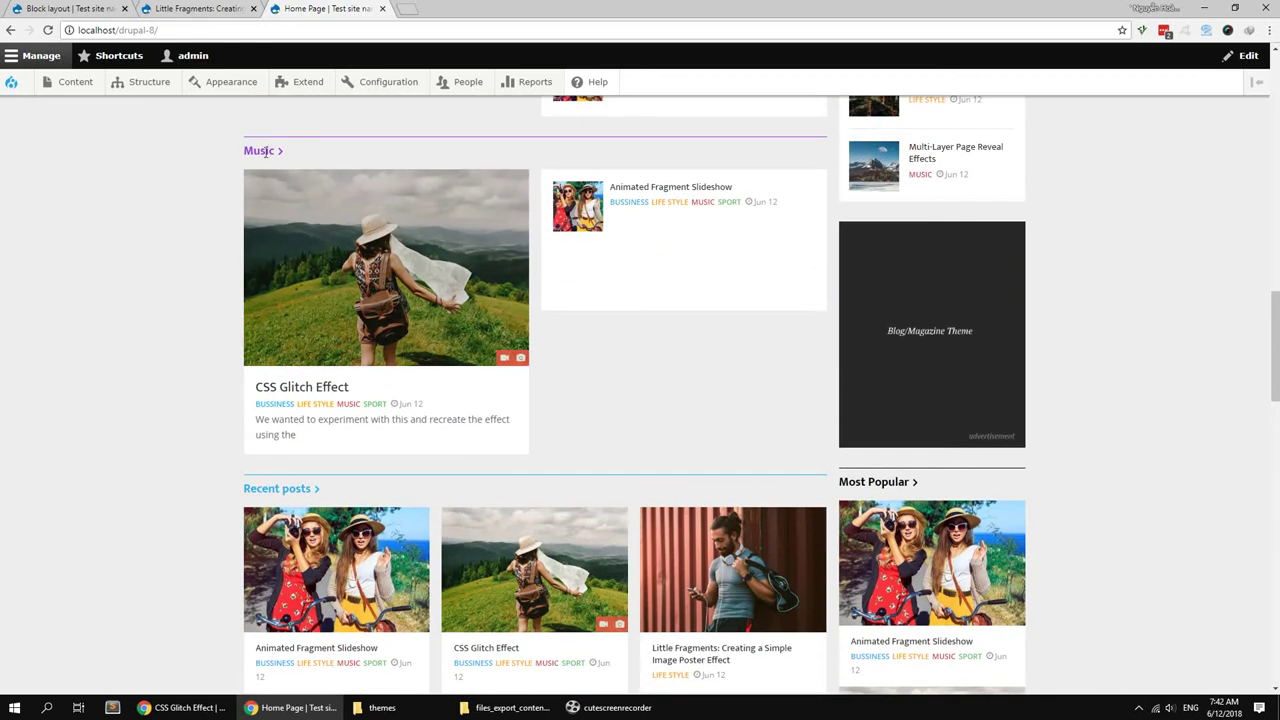
scroll(166, 231, "down", 4)
scroll(167, 241, "down", 12)
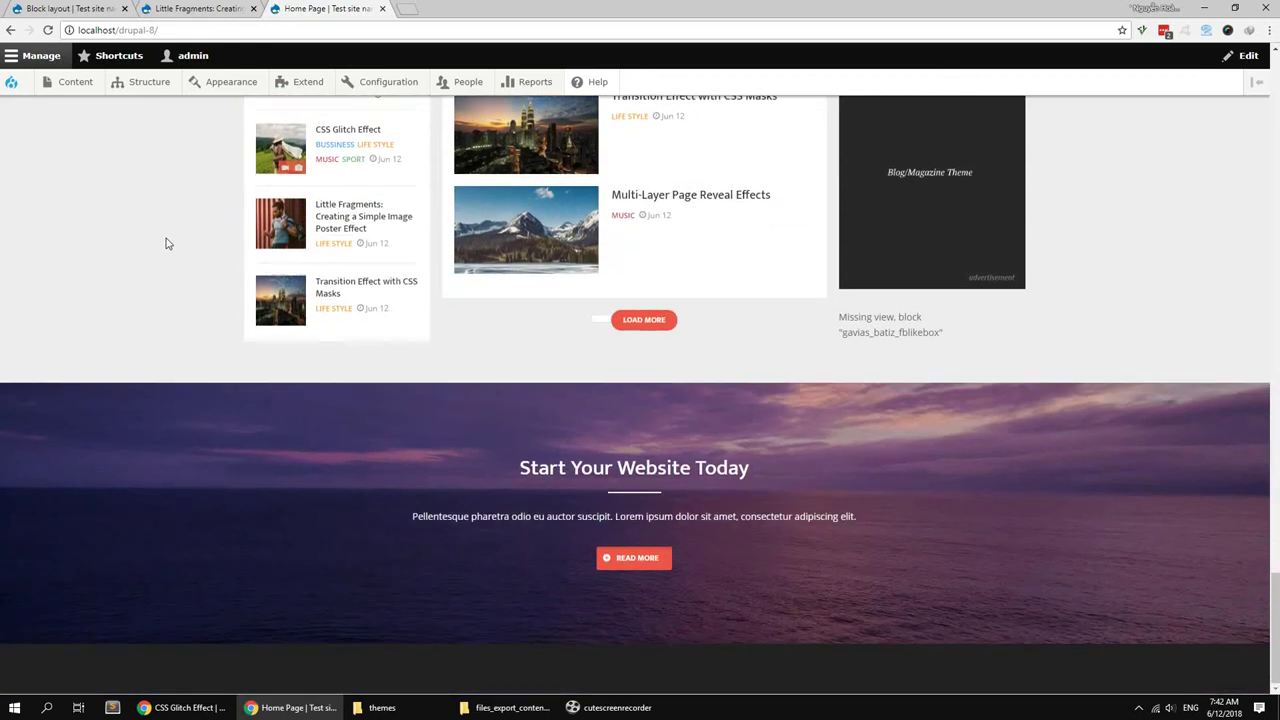
Step: Set the Category filter of the home page's Music block view (Layout 1-Music) to Music for this display and save the view
scroll(167, 243, "up", 10)
scroll(166, 243, "up", 5)
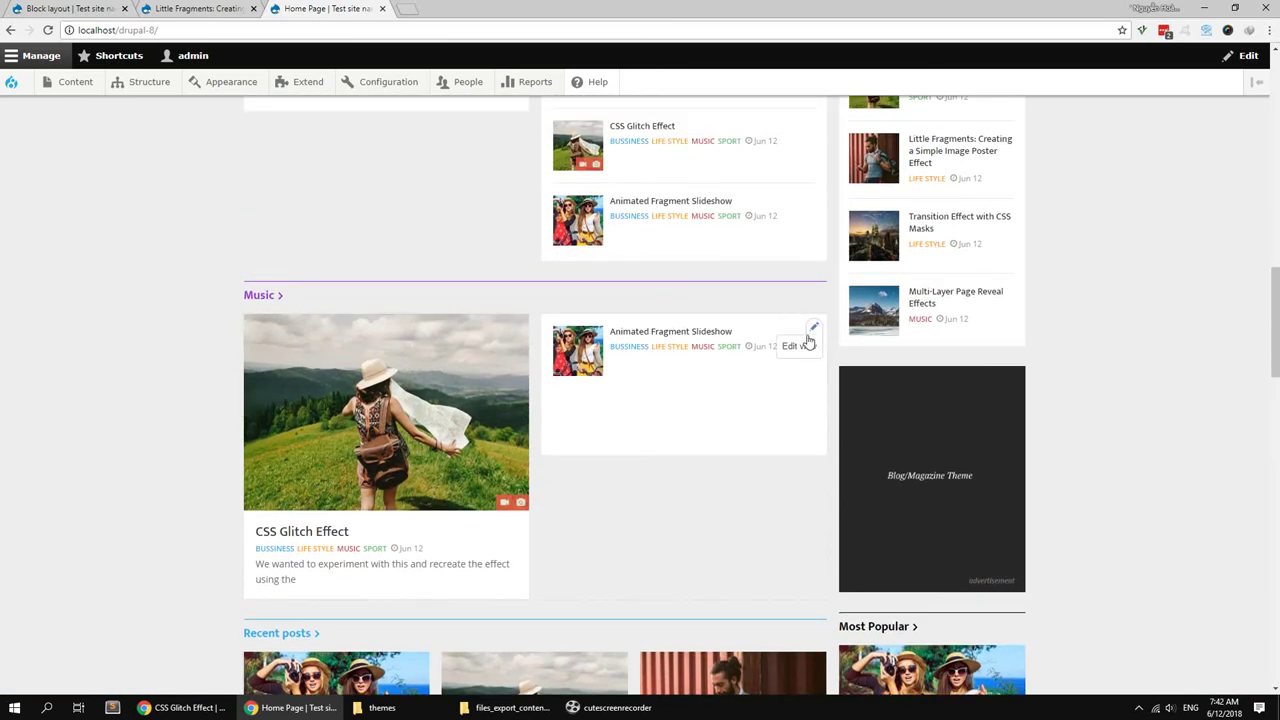
left_click(812, 342)
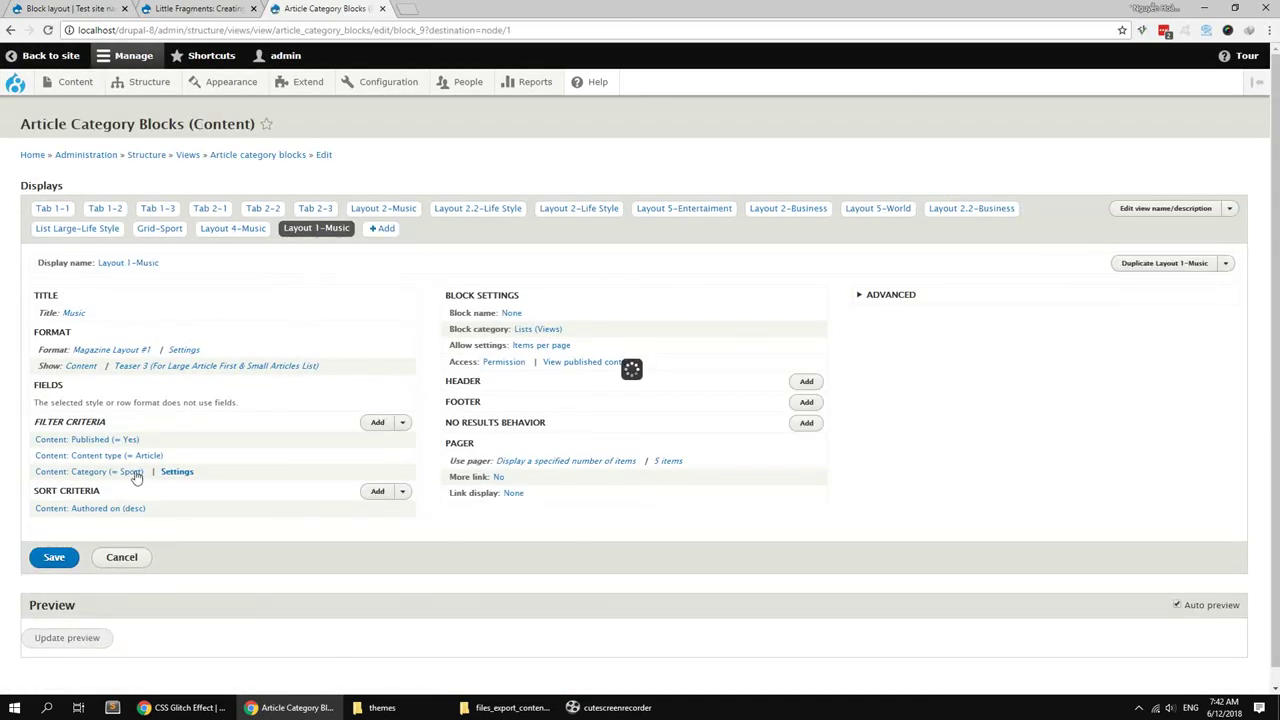
left_click(137, 474)
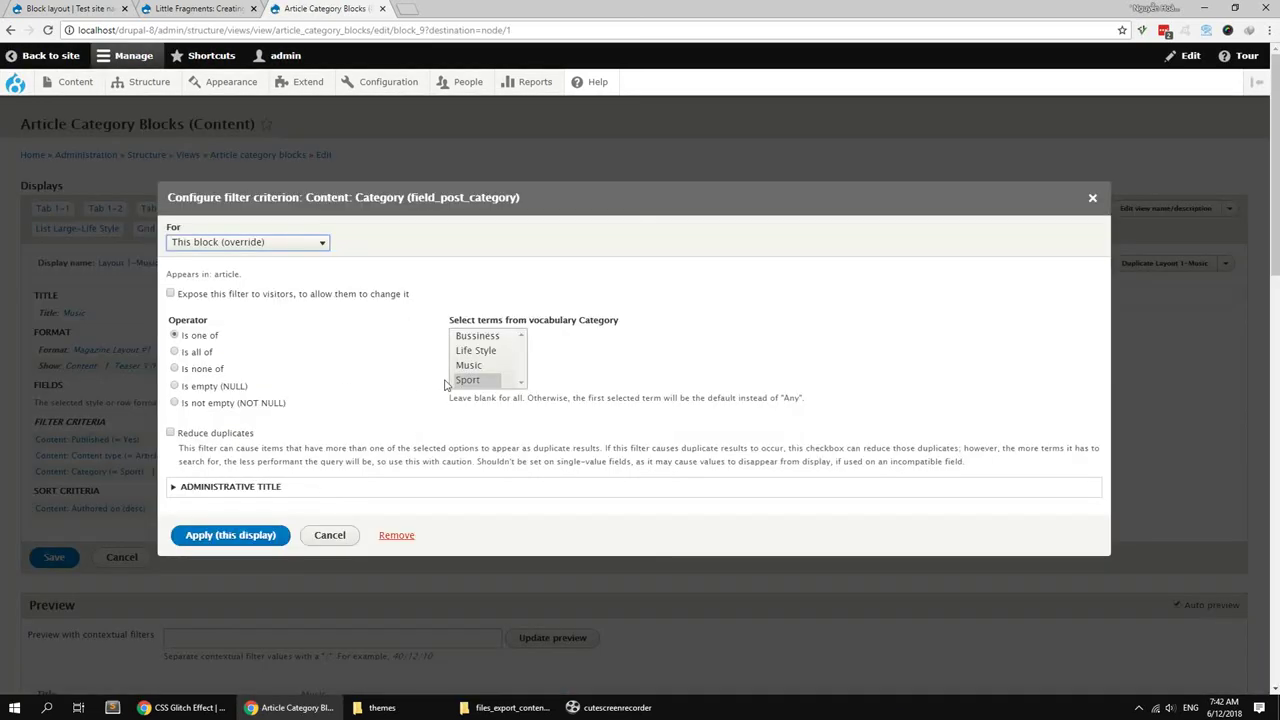
left_click(468, 366)
left_click(216, 534)
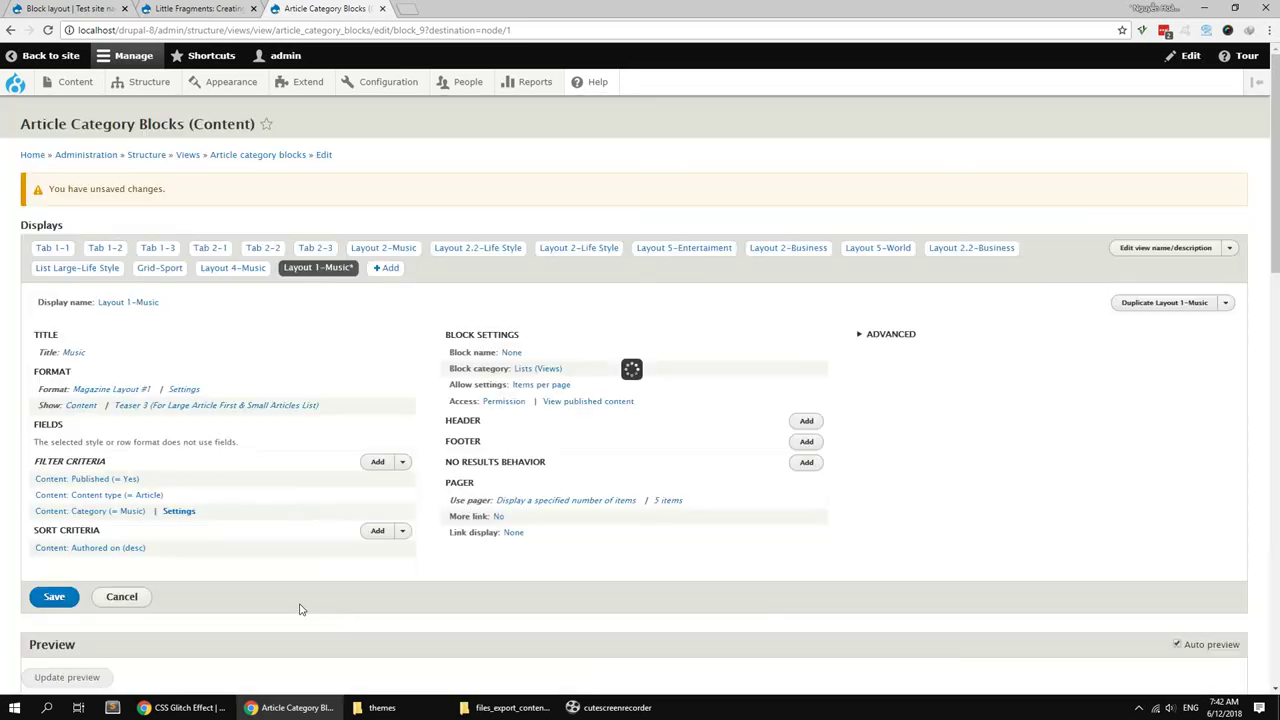
left_click(70, 600)
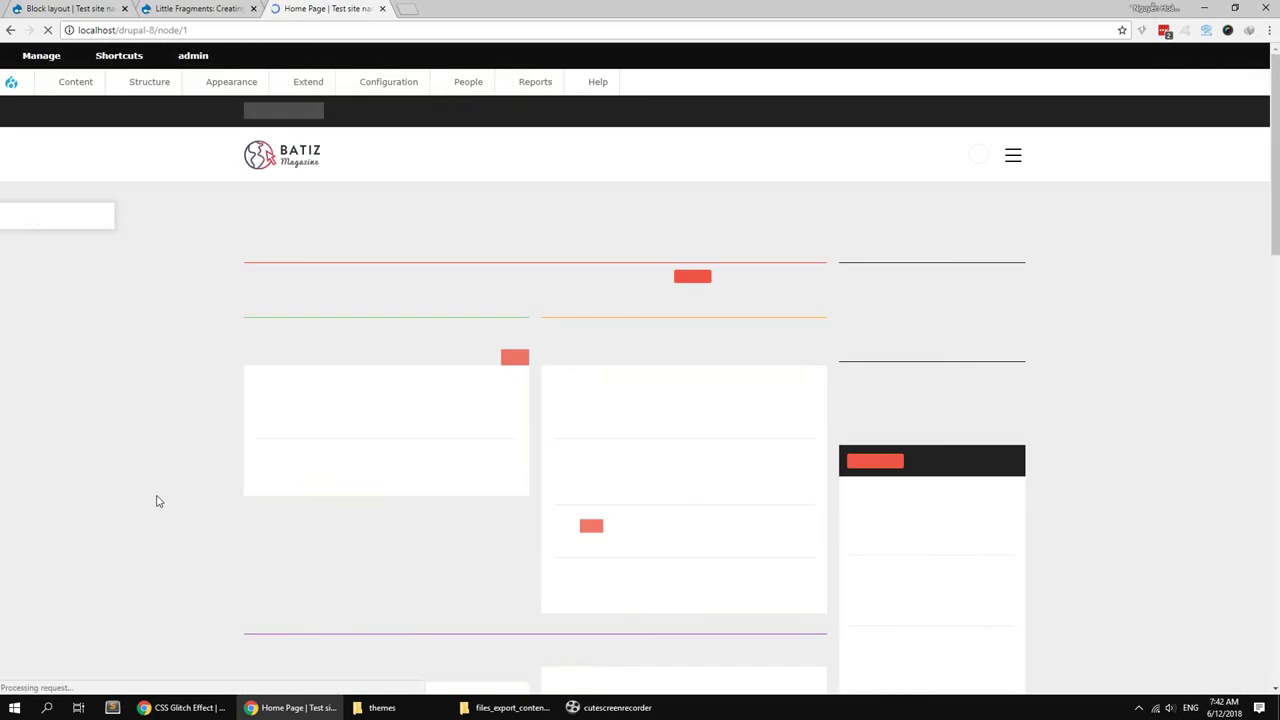
Step: Check the articles in the home page's Music section and review the sections below it, ending back at the slider
scroll(156, 496, "down", 10)
scroll(156, 496, "down", 2)
scroll(194, 457, "up", 3)
scroll(156, 420, "down", 2)
scroll(170, 417, "down", 2)
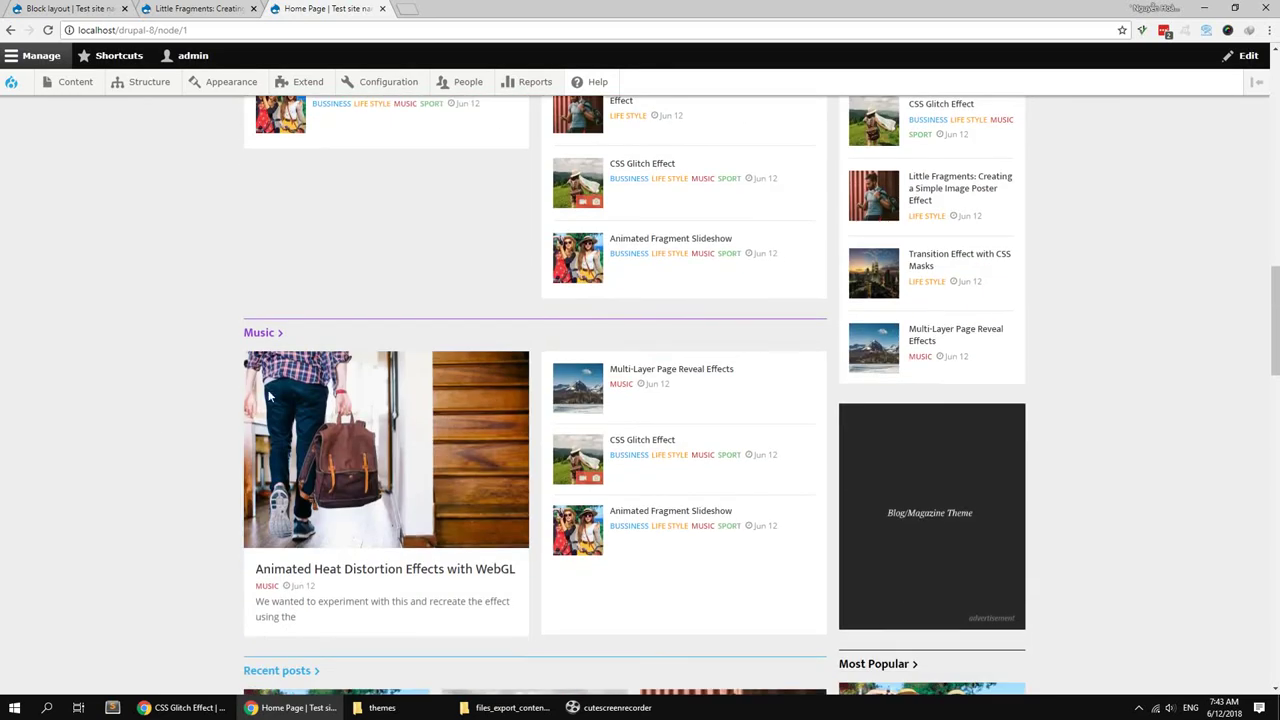
scroll(334, 474, "down", 10)
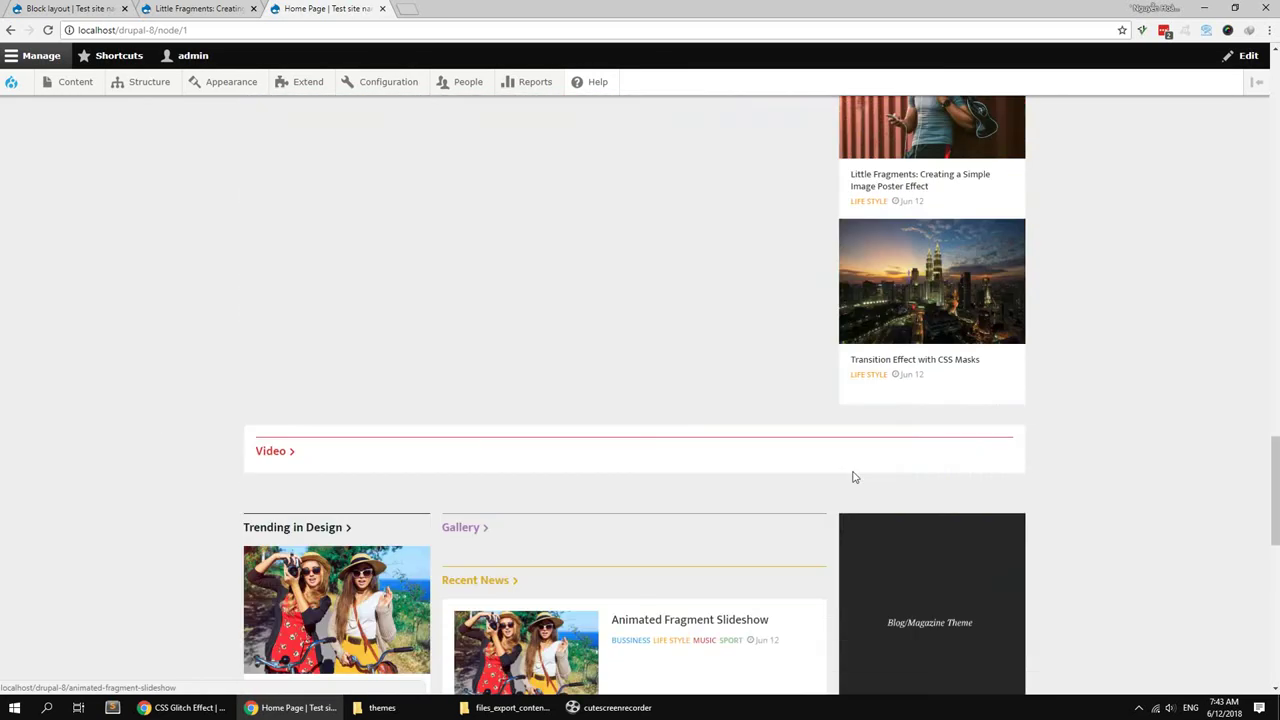
left_click_drag(1276, 522, 1276, 130)
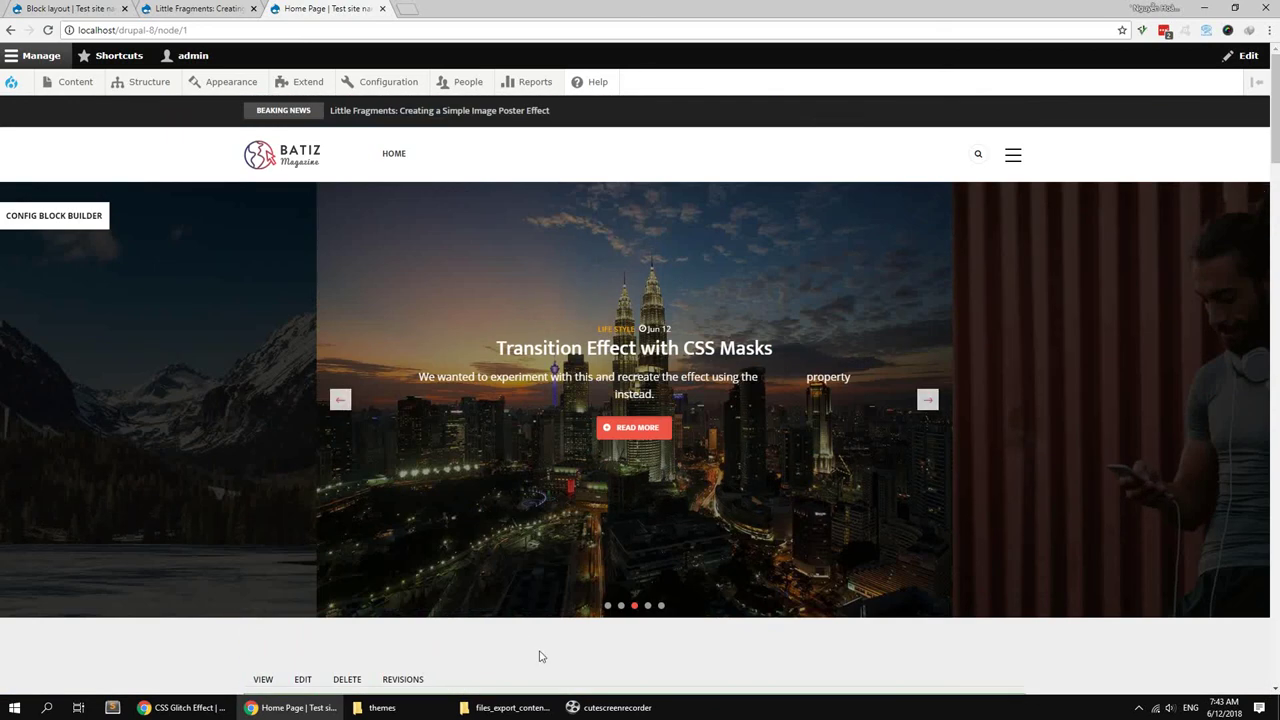
left_click(615, 707)
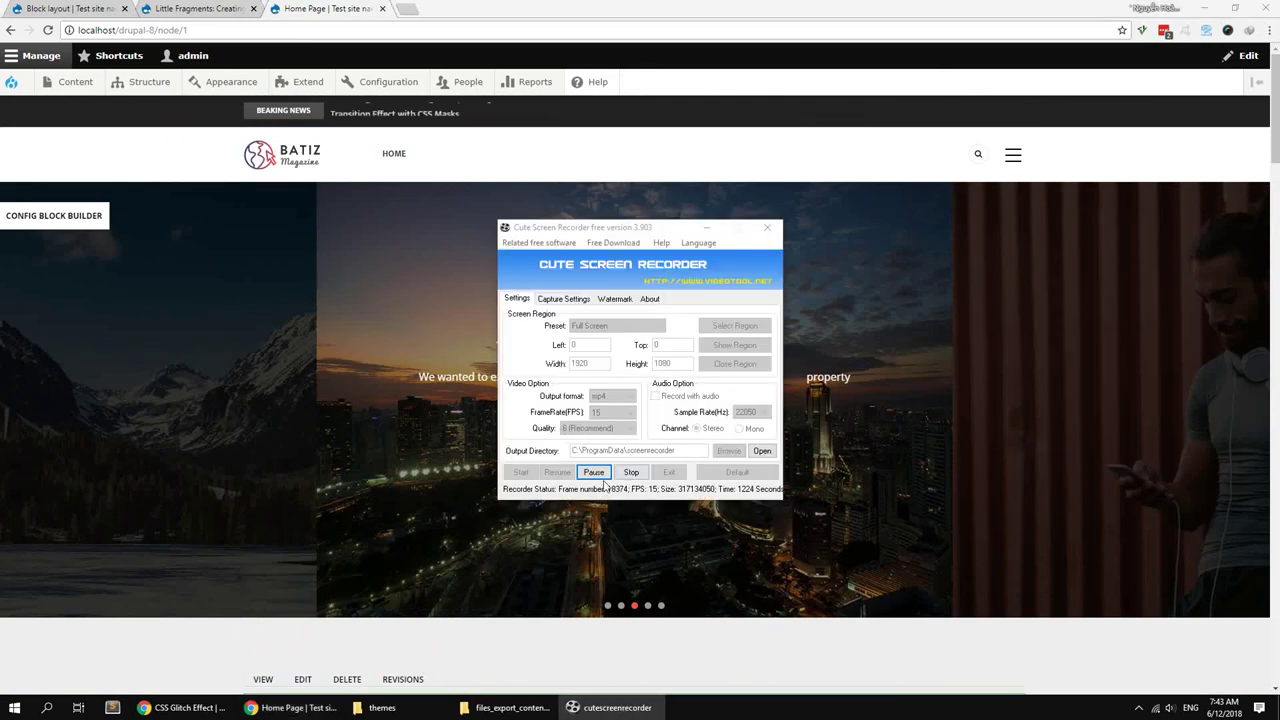